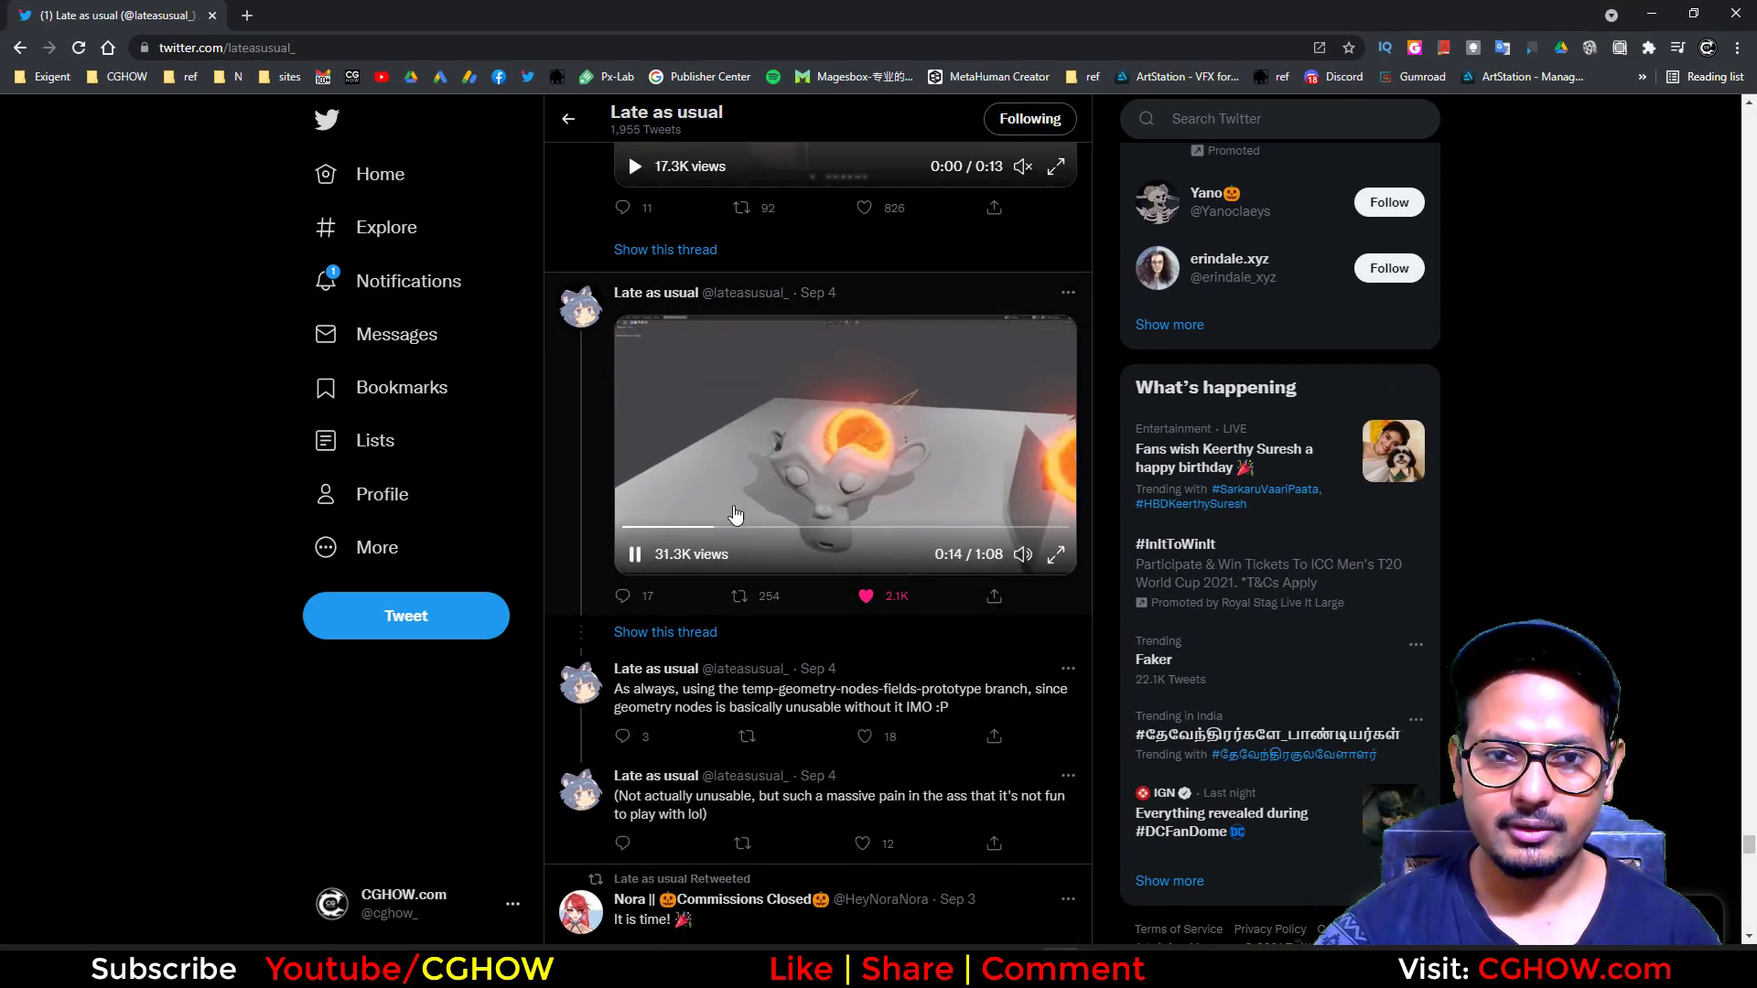
- Rewind the reference video in the tweet to near its beginning
left_click(630, 528)
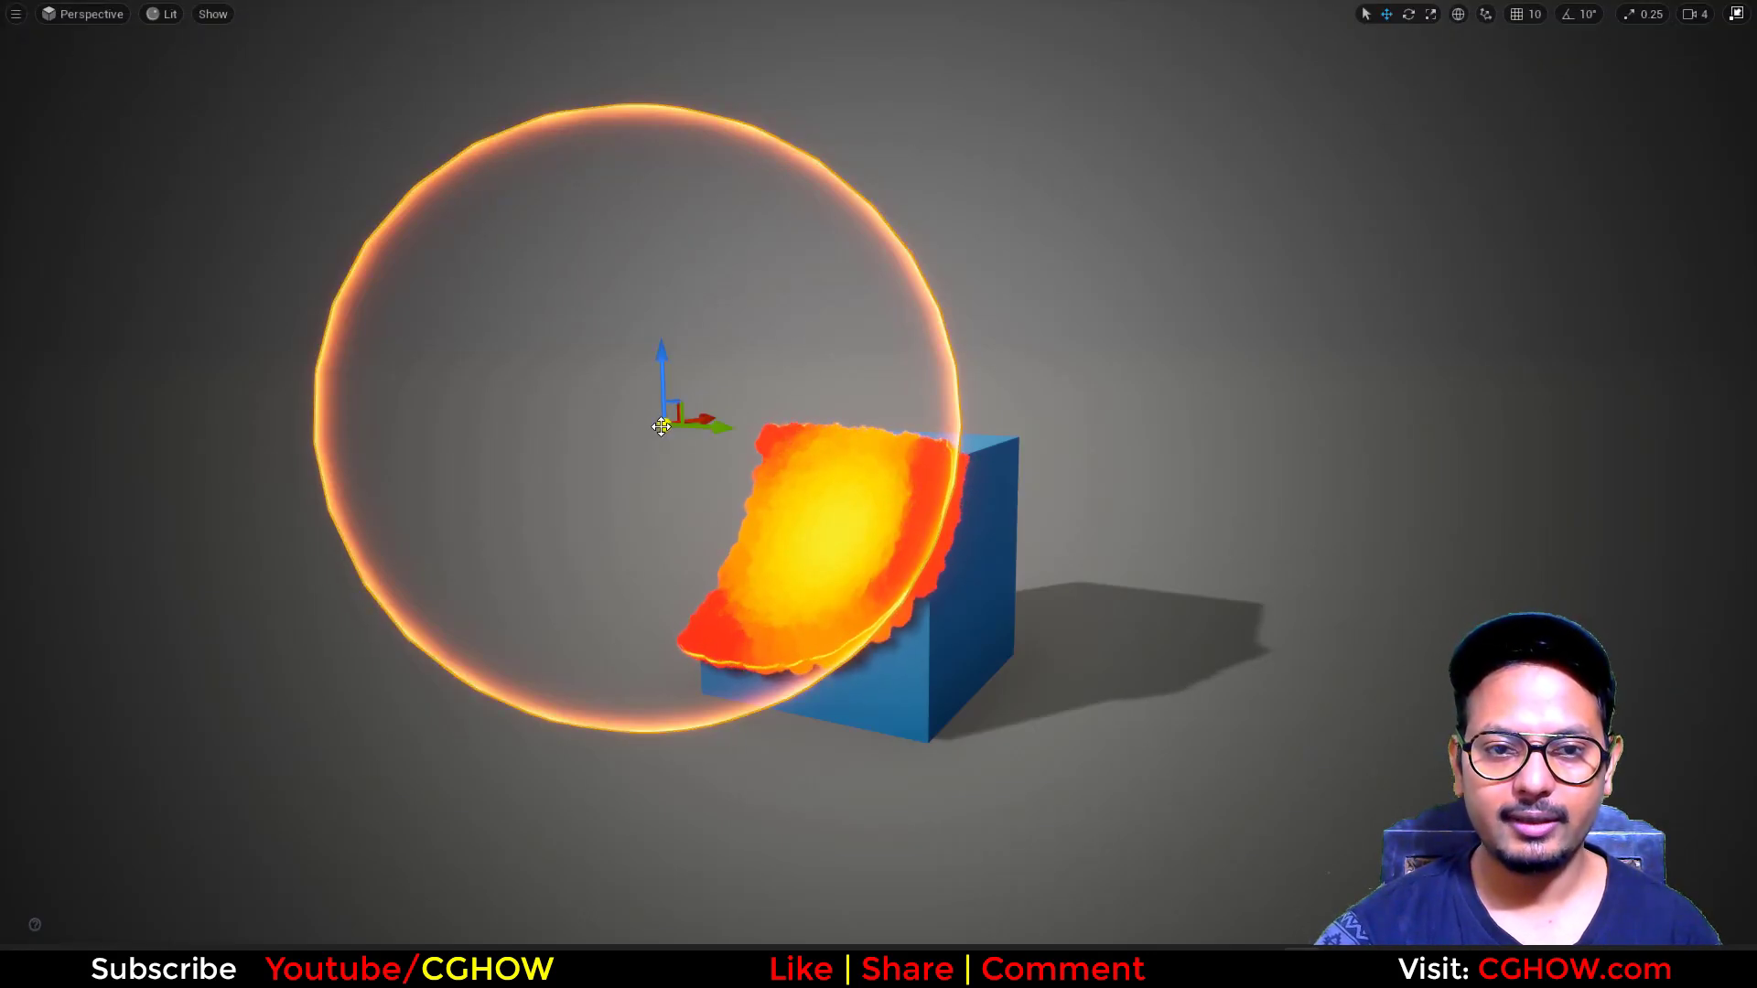
- Move the large glowing sphere across the blue cube in the running simulation to preview the burning cut effect
left_click_drag(661, 427, 1158, 441)
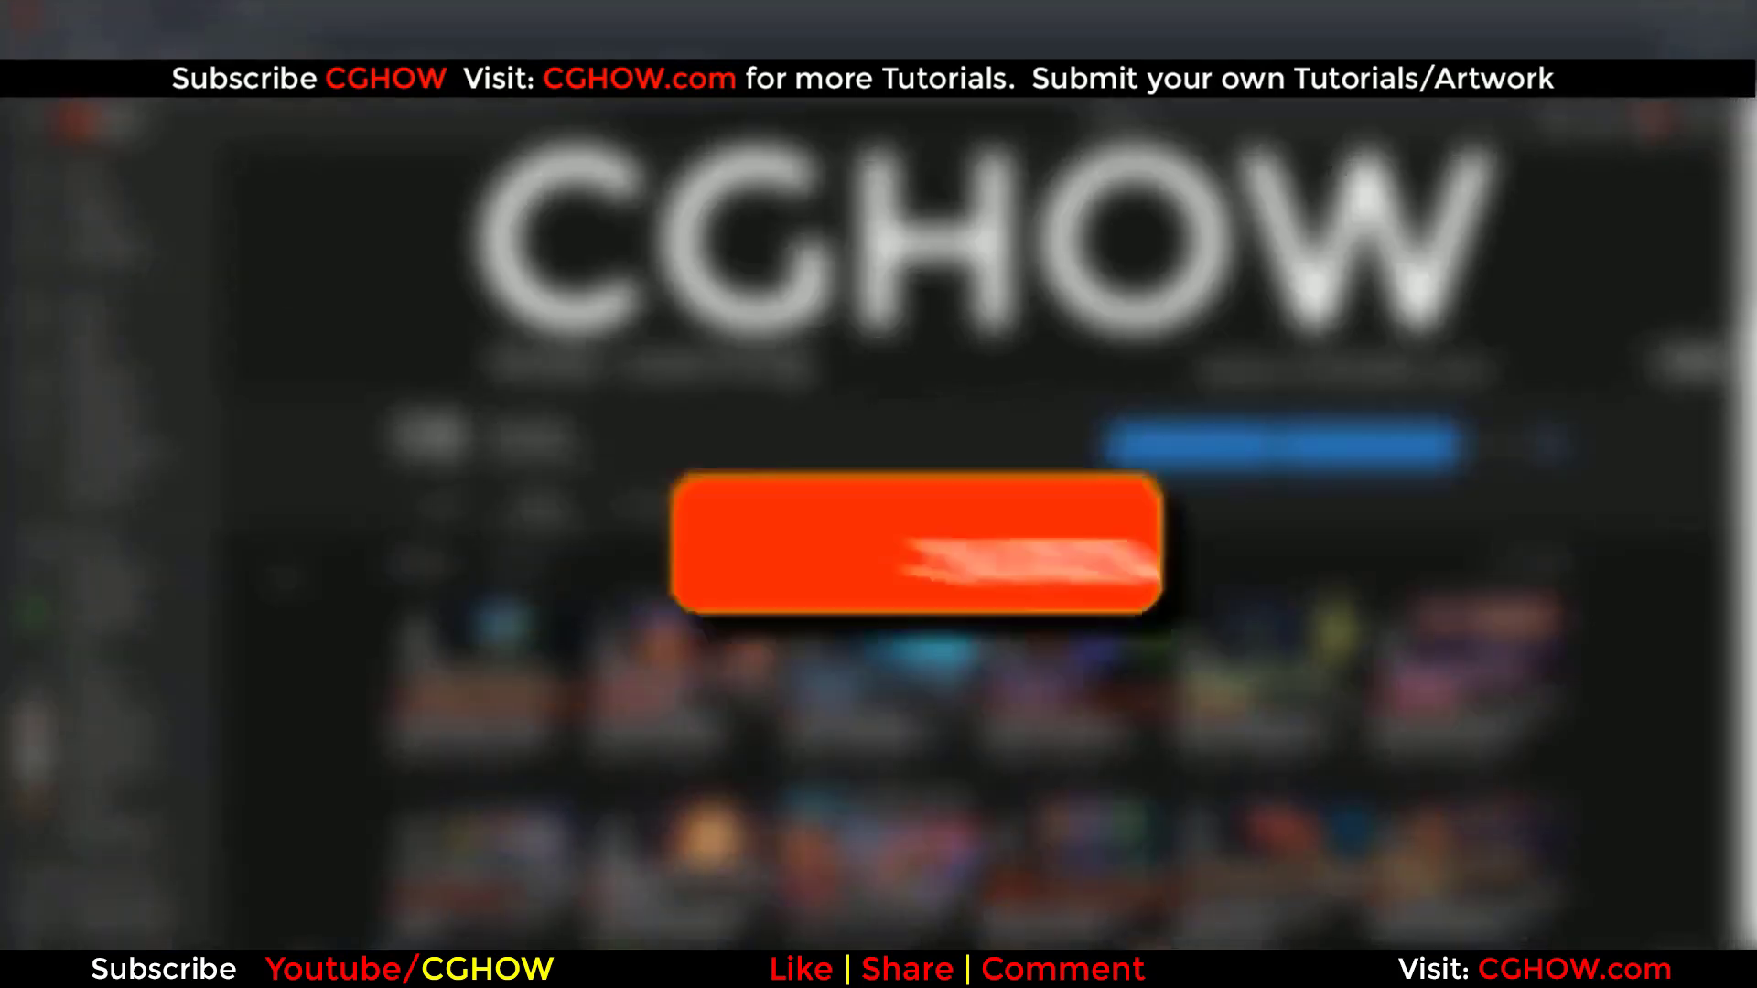
scroll(282, 569, "down", 5)
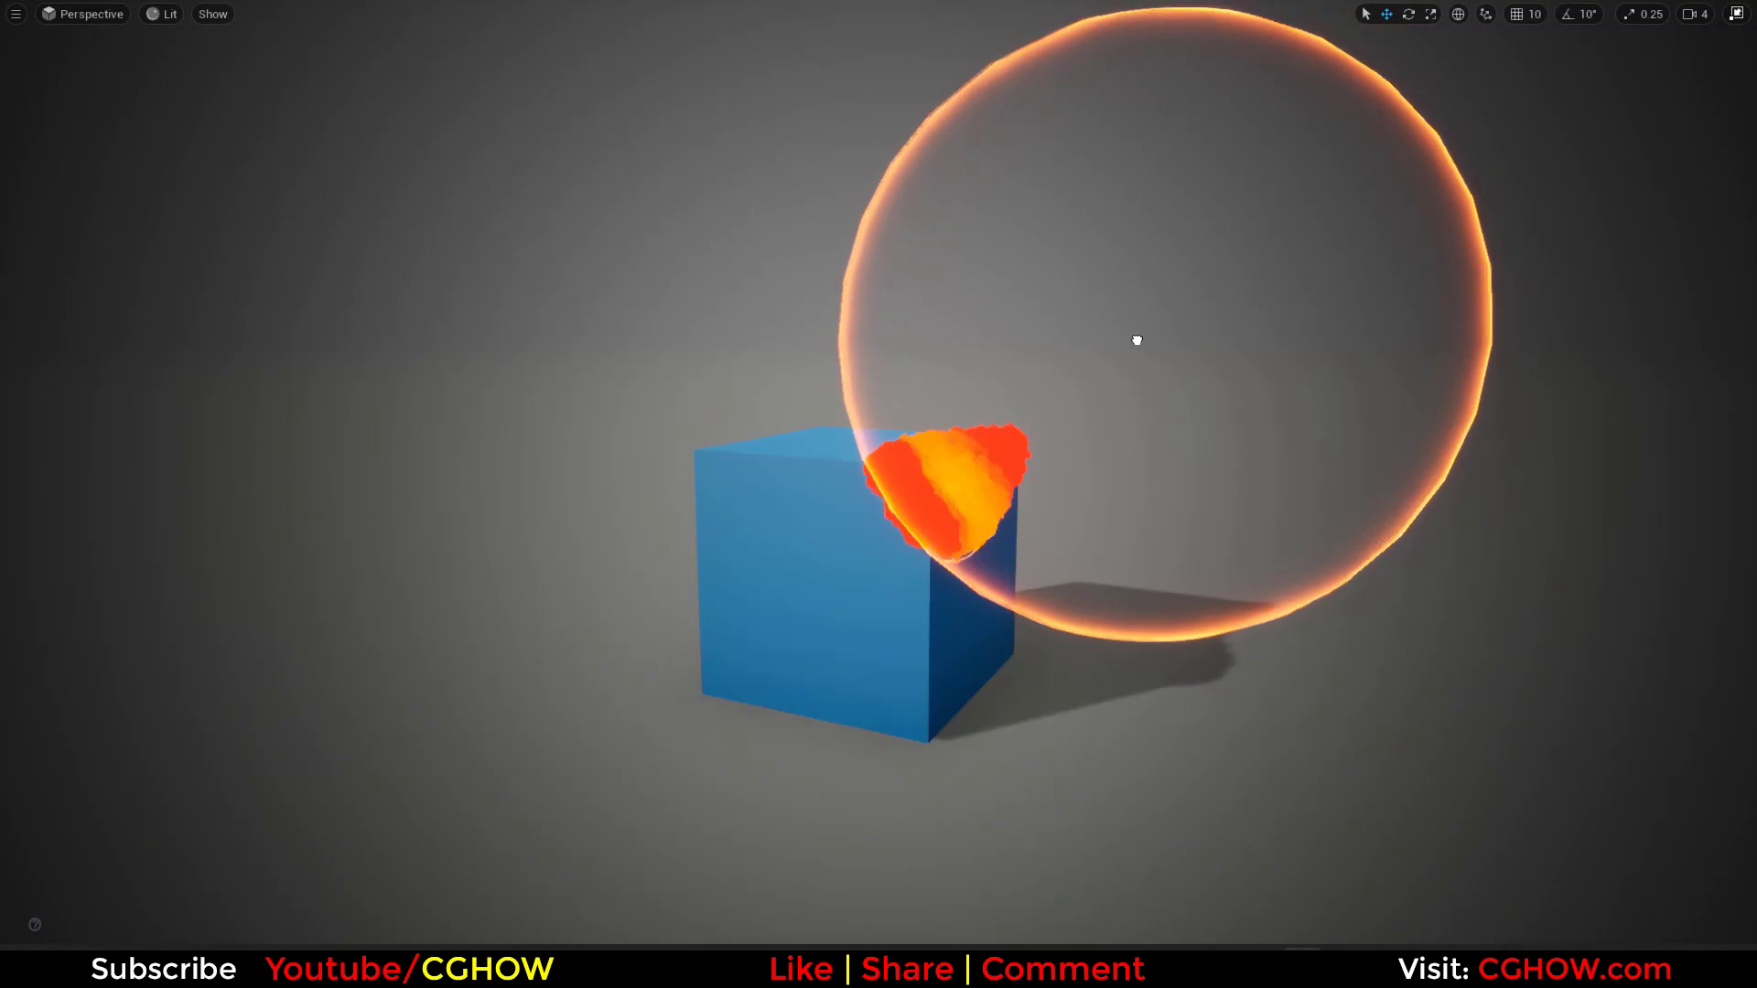
left_click_drag(1136, 340, 1052, 370)
left_click_drag(1175, 403, 1051, 426)
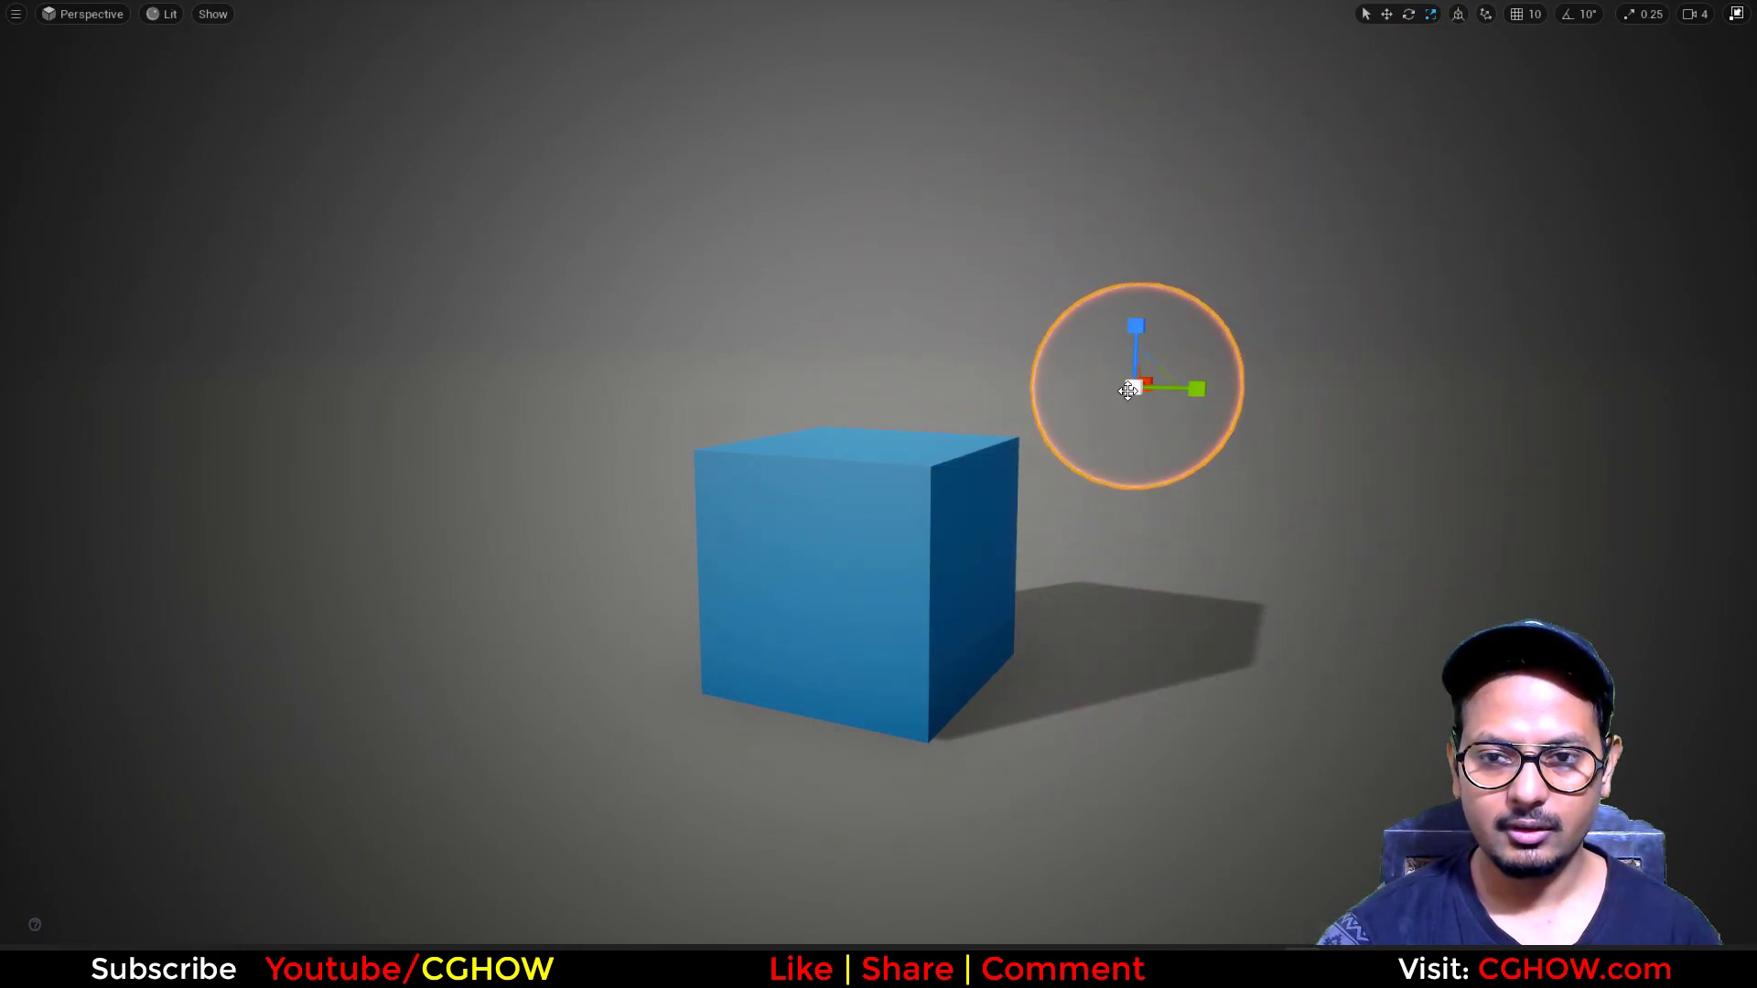
- Move the small sphere onto the cube's front face, up over its top edge and to its front corner to preview the effect
left_click_drag(1137, 388, 879, 559)
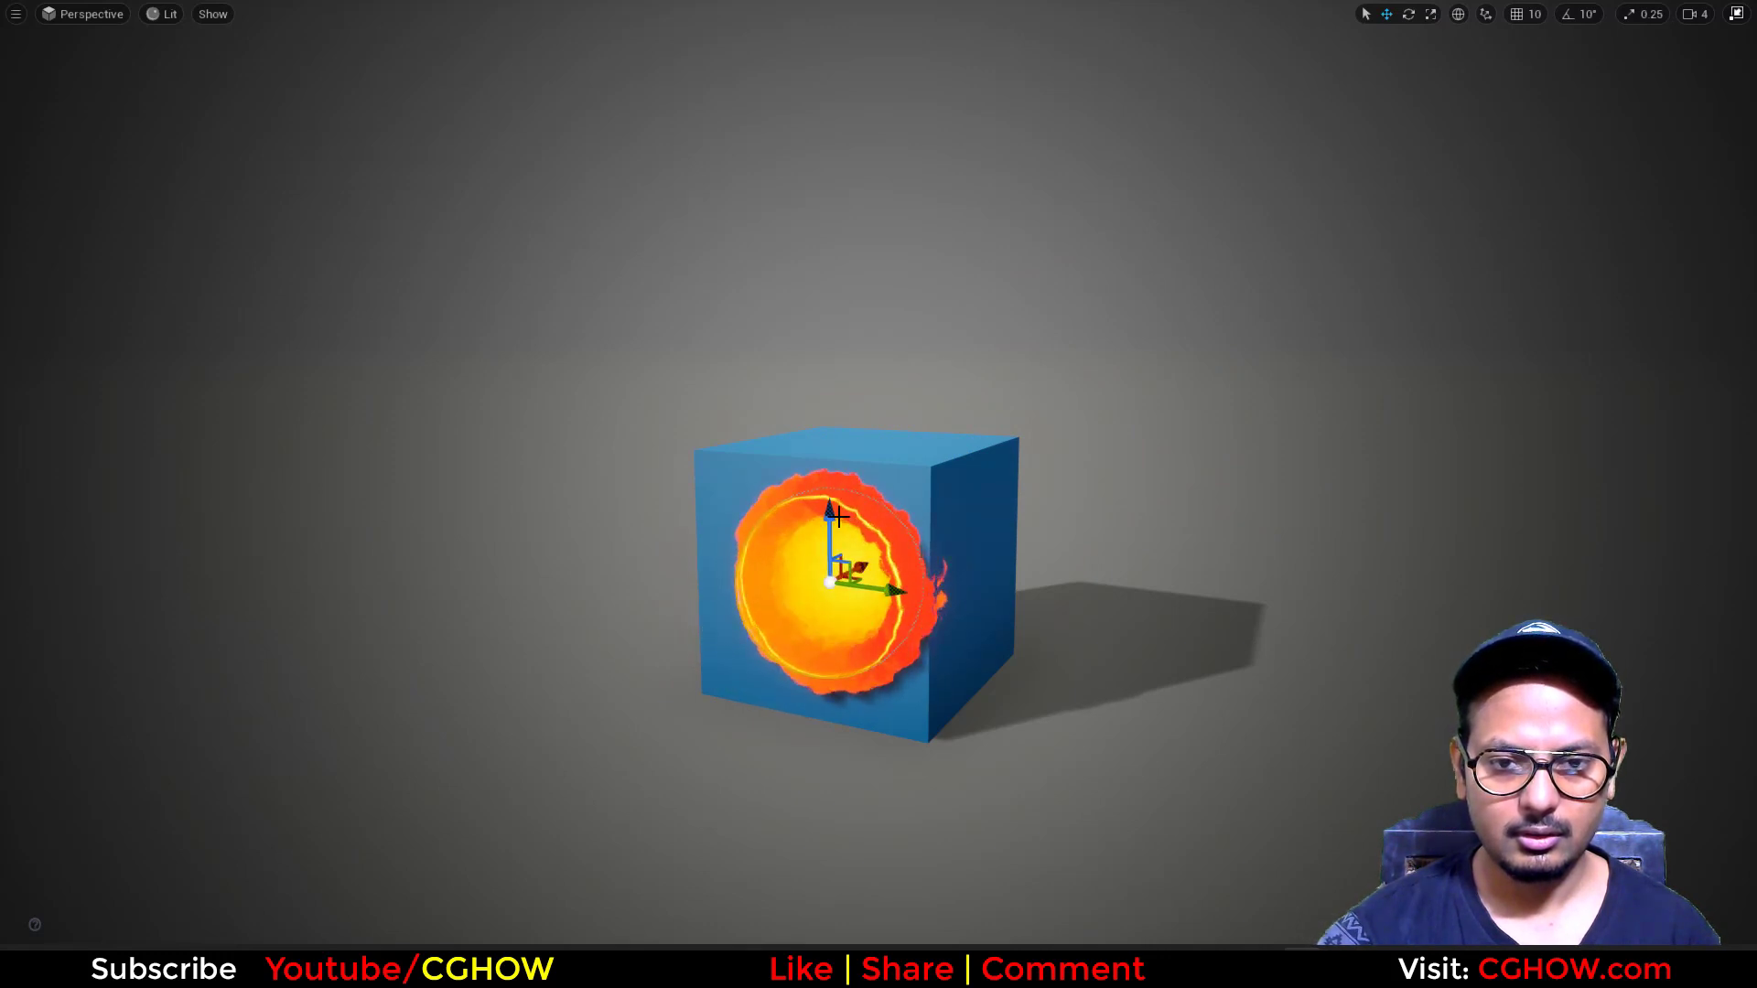
left_click_drag(829, 475, 829, 352)
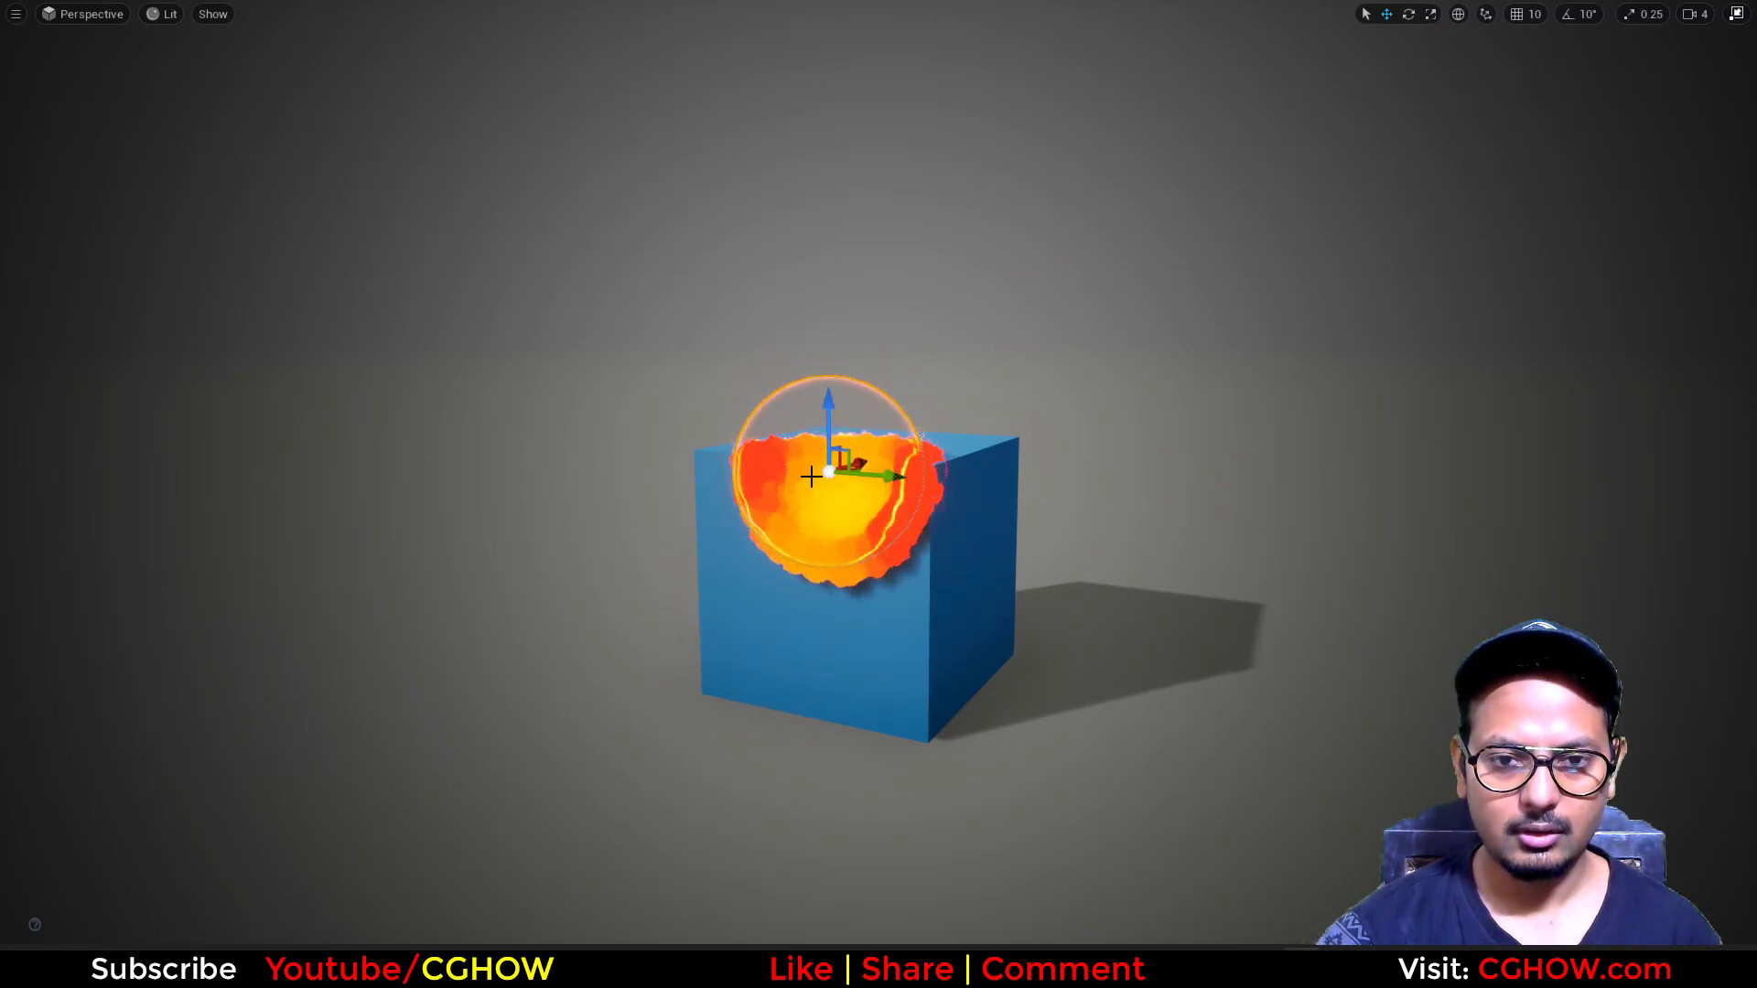
left_click_drag(823, 473, 765, 546)
- Leave the full-screen simulation, stop it and enlarge the Content Browser slightly
key("F11")
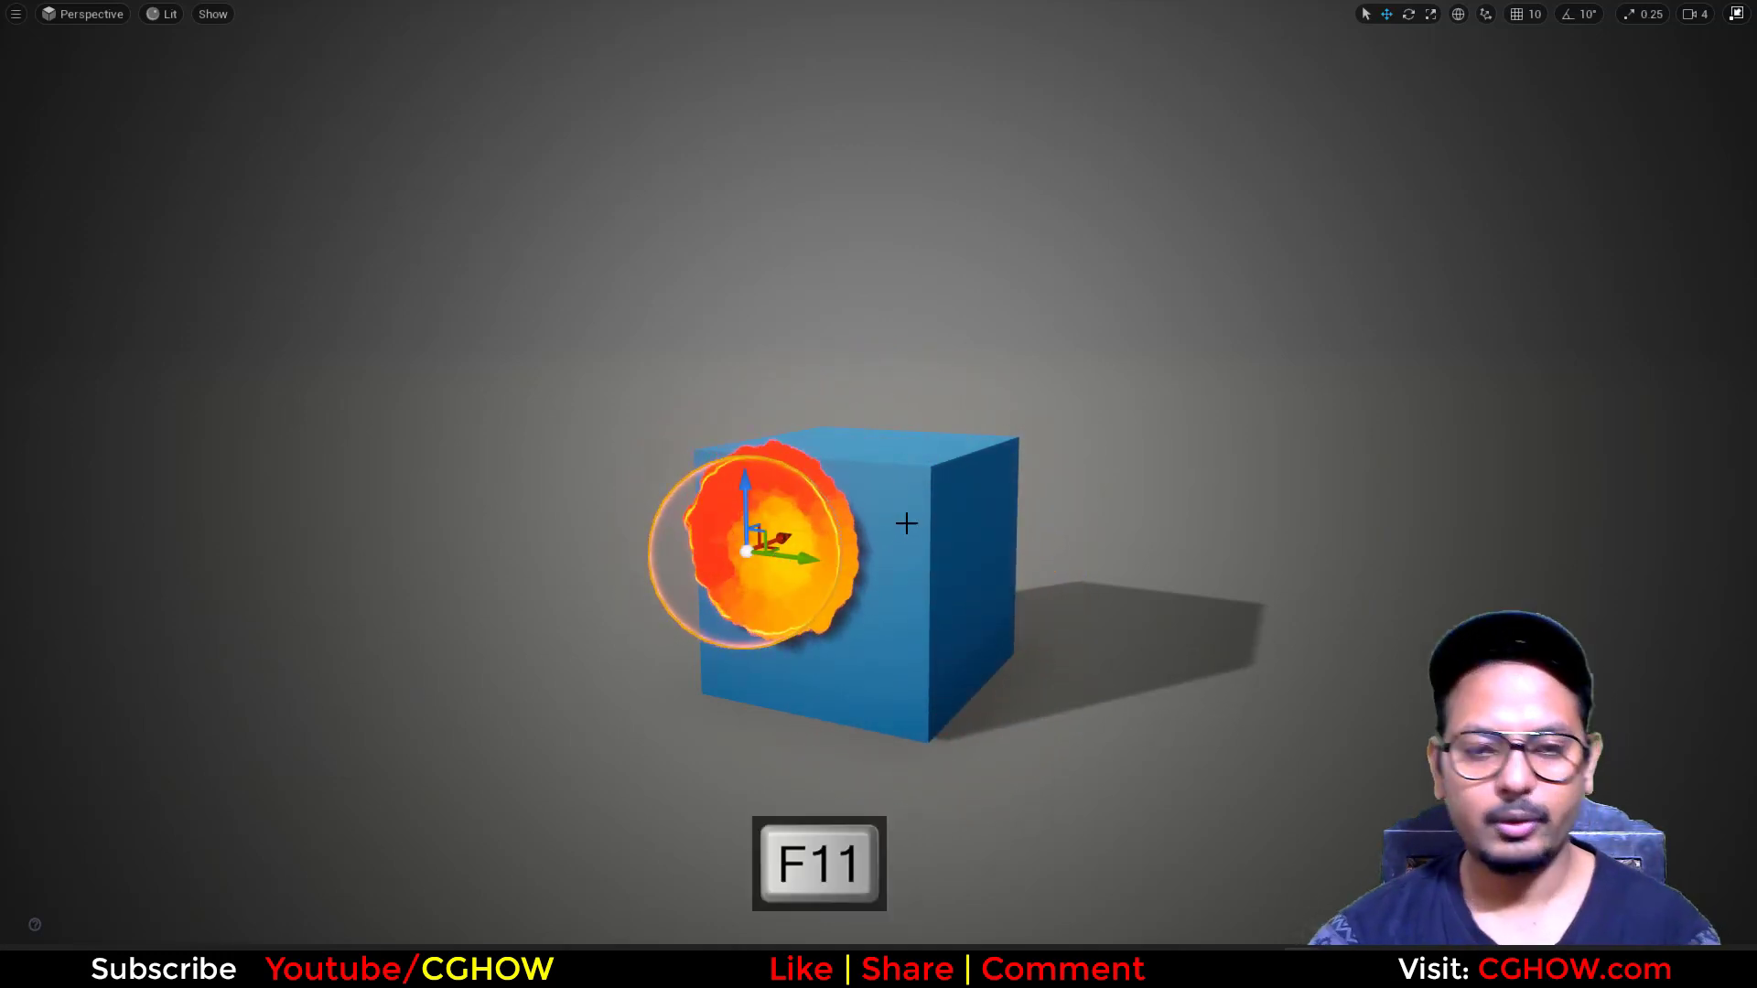
left_click(1021, 73)
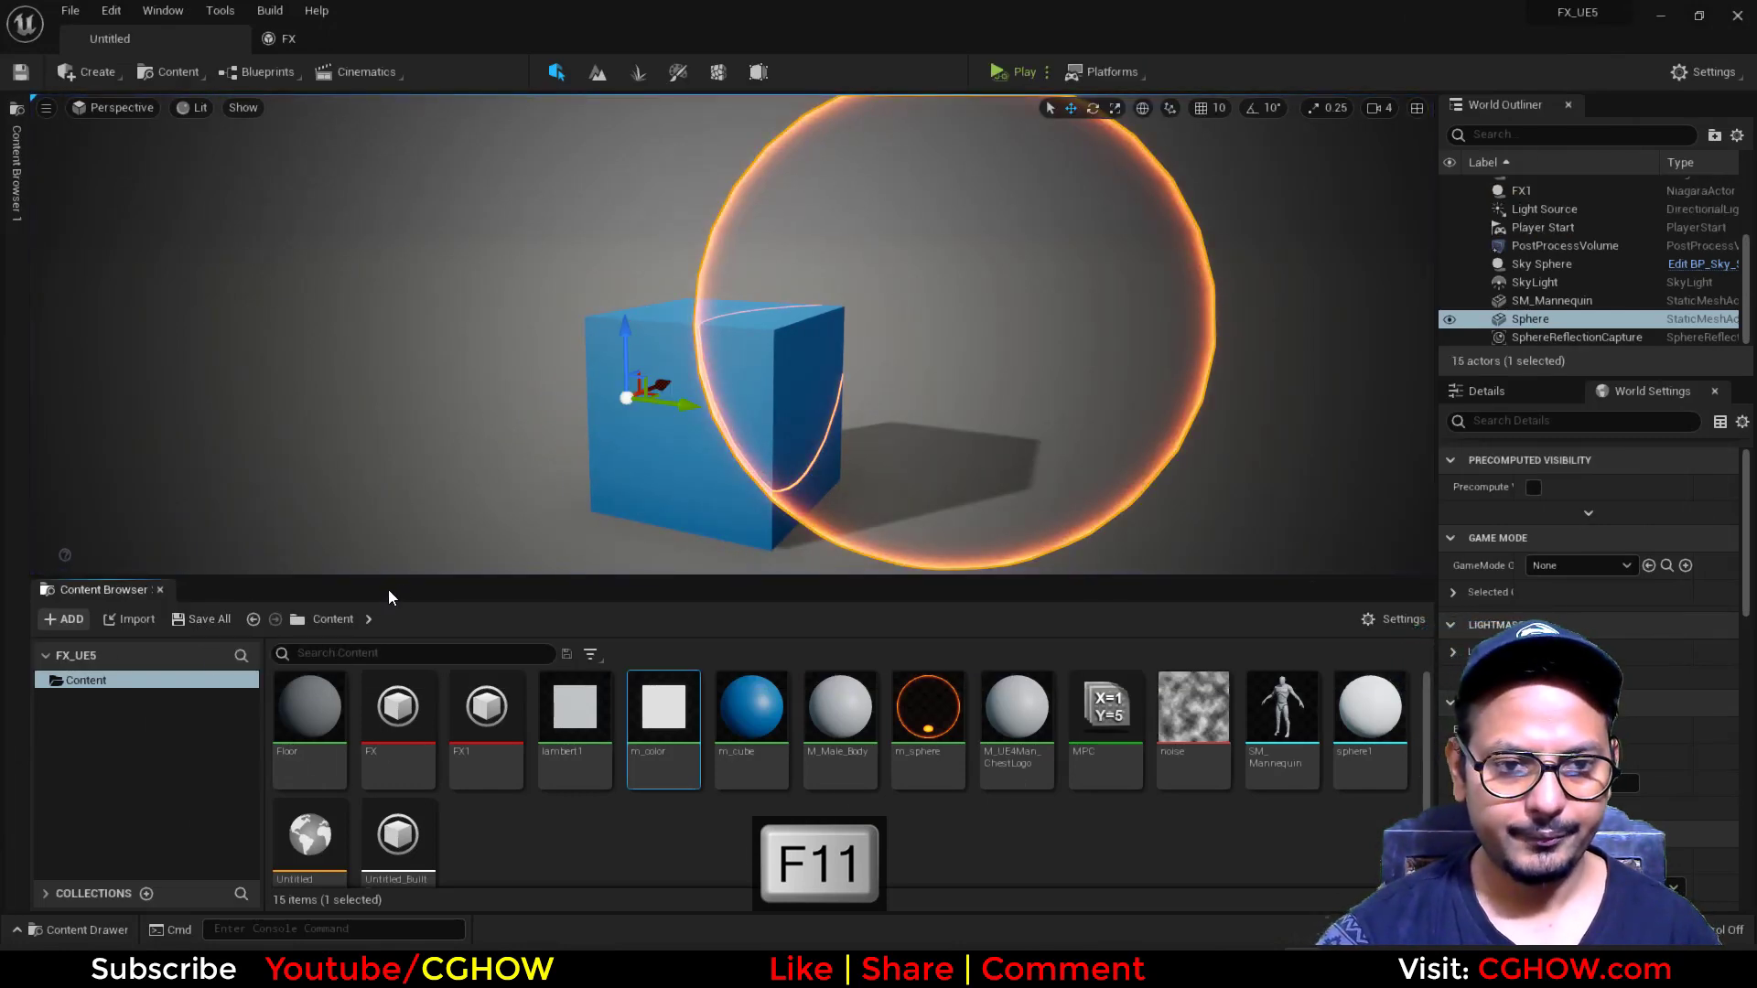
left_click_drag(410, 578, 410, 561)
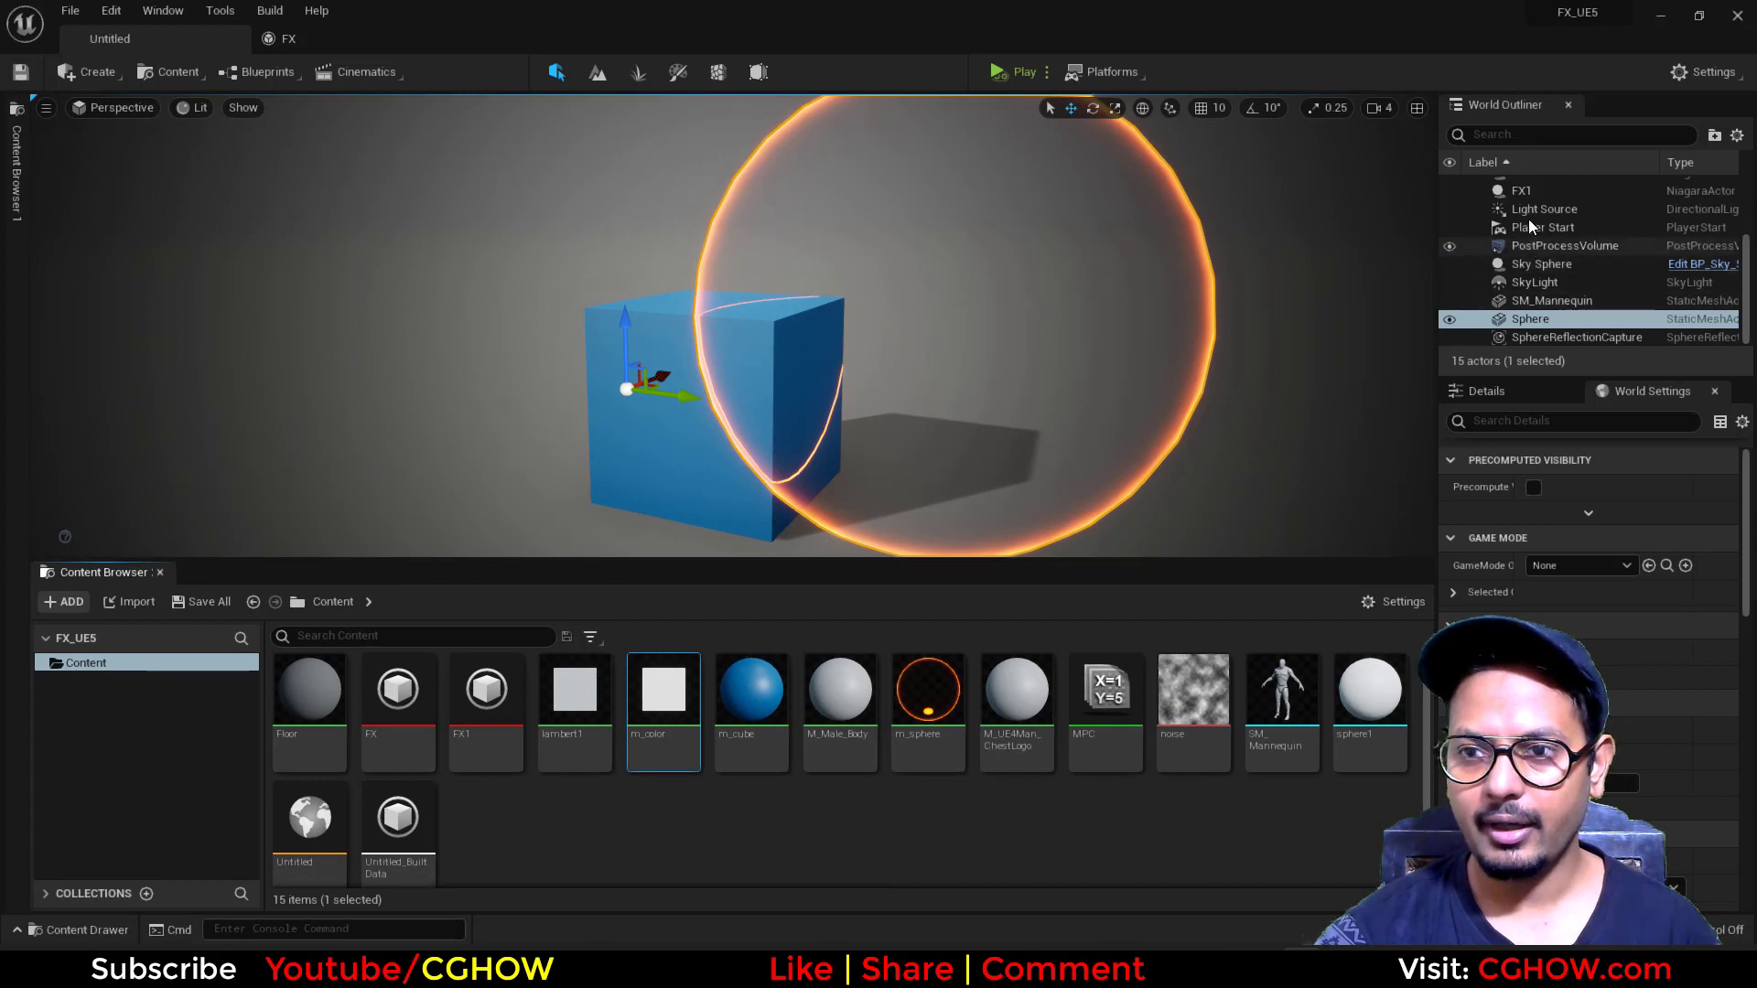
scroll(1530, 212, "up", 3)
left_click(1526, 260)
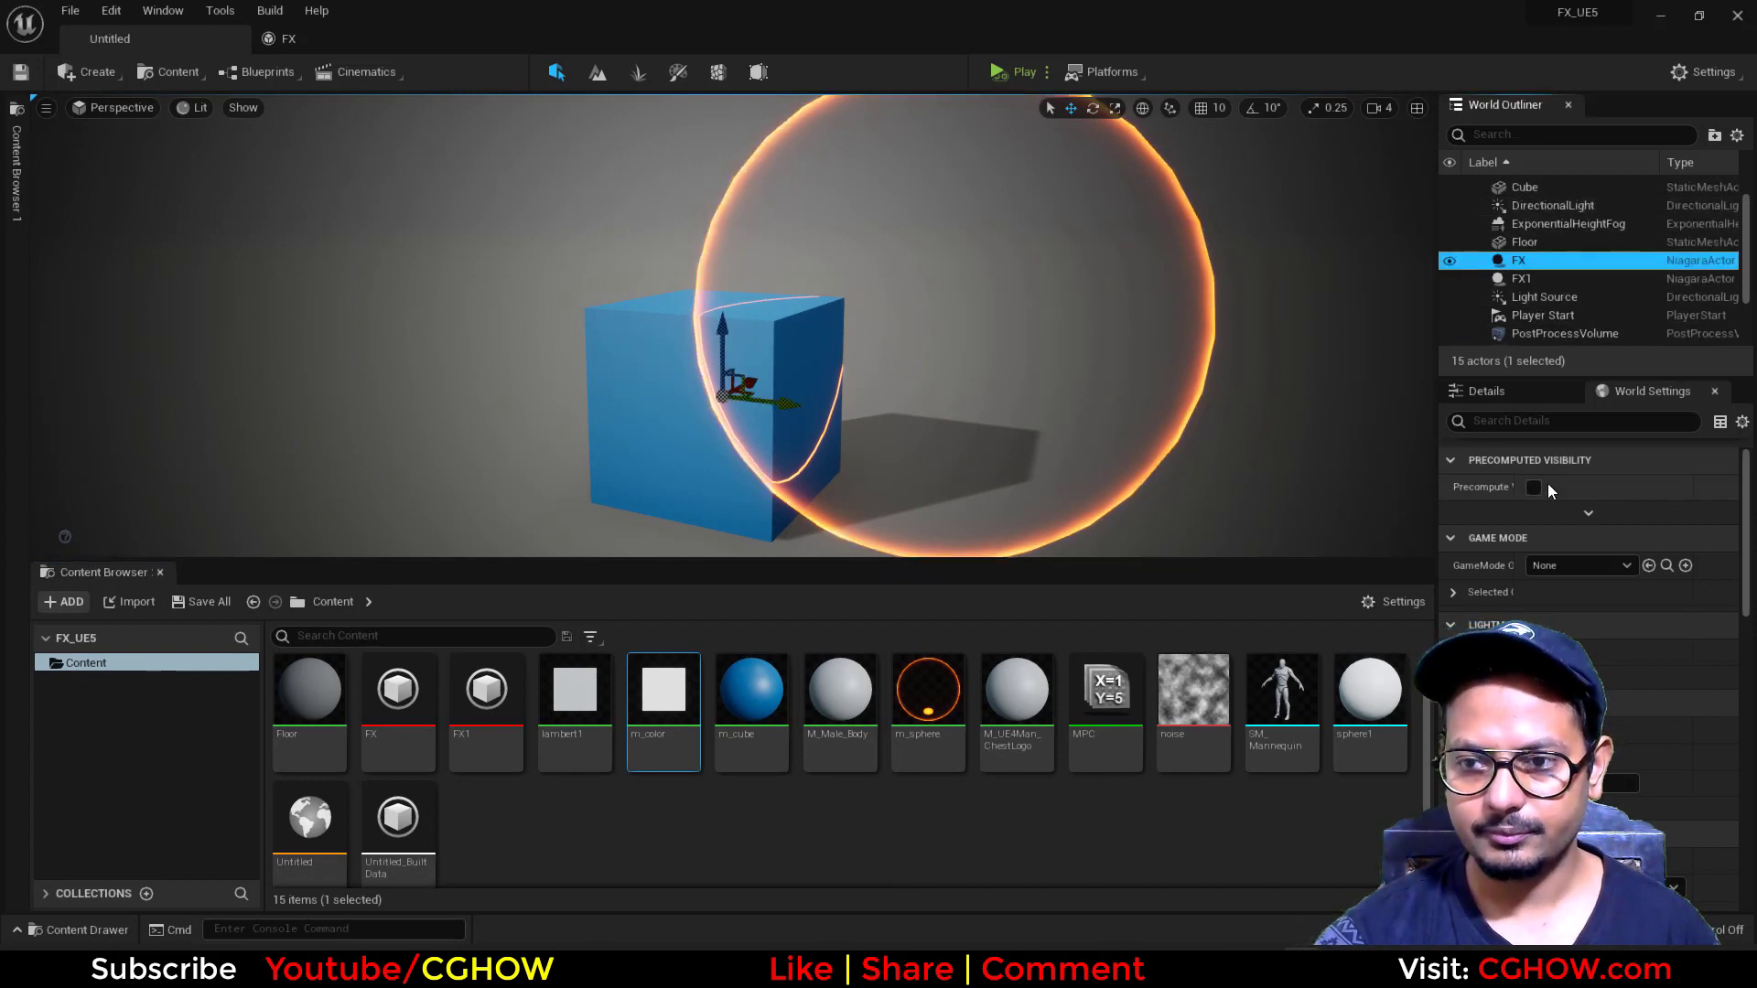
left_click(1574, 421)
type("vis")
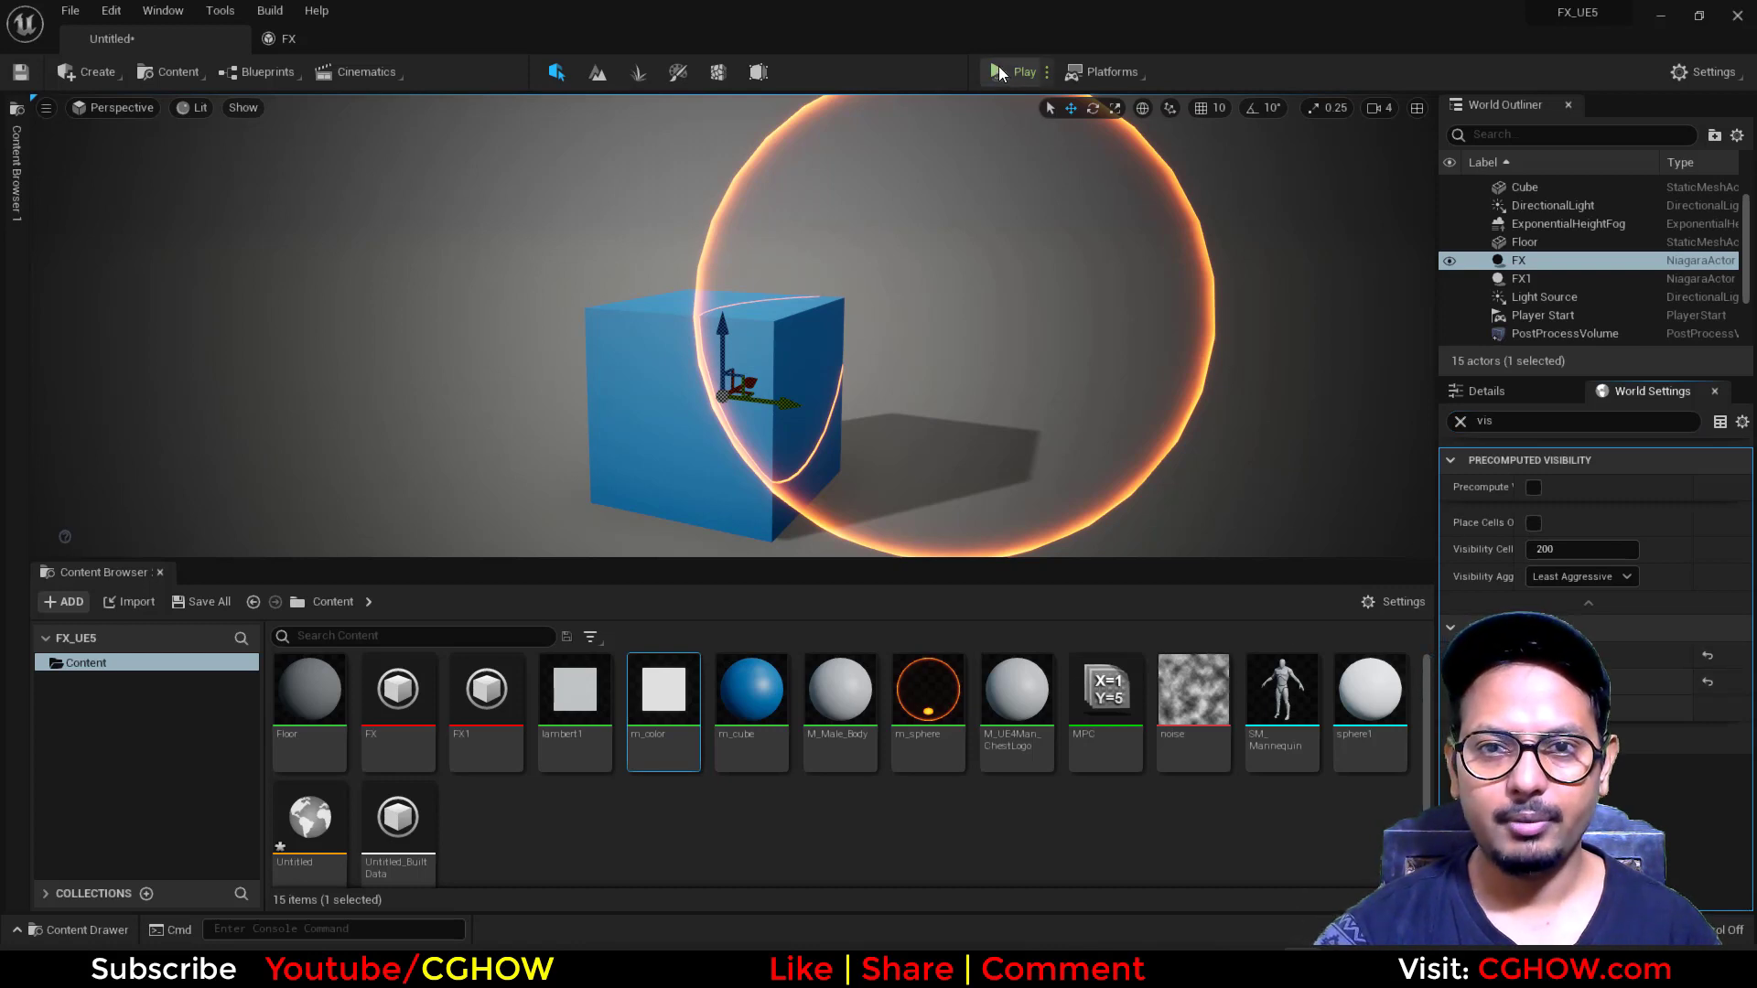
- Simulate the level briefly to check the effect on the cube and stop the simulation
left_click(998, 72)
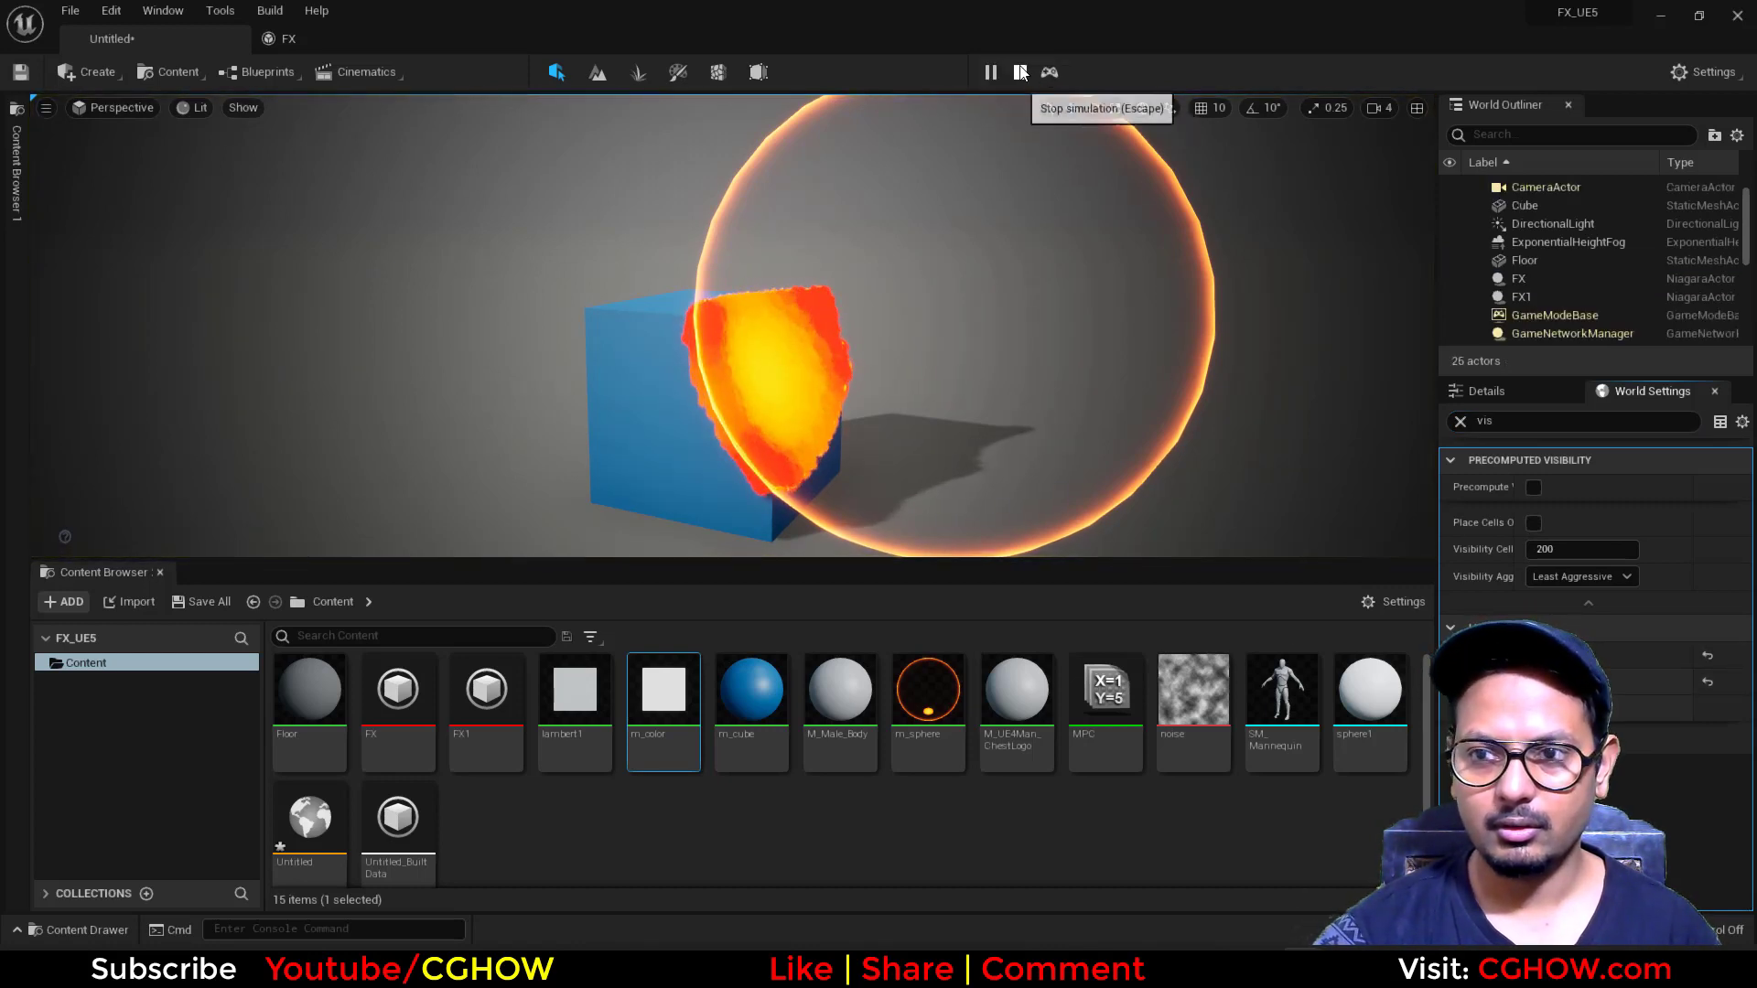
left_click(1022, 73)
- Select the FX Niagara actor and clear the "vis" filter from the World Settings
left_click(1517, 260)
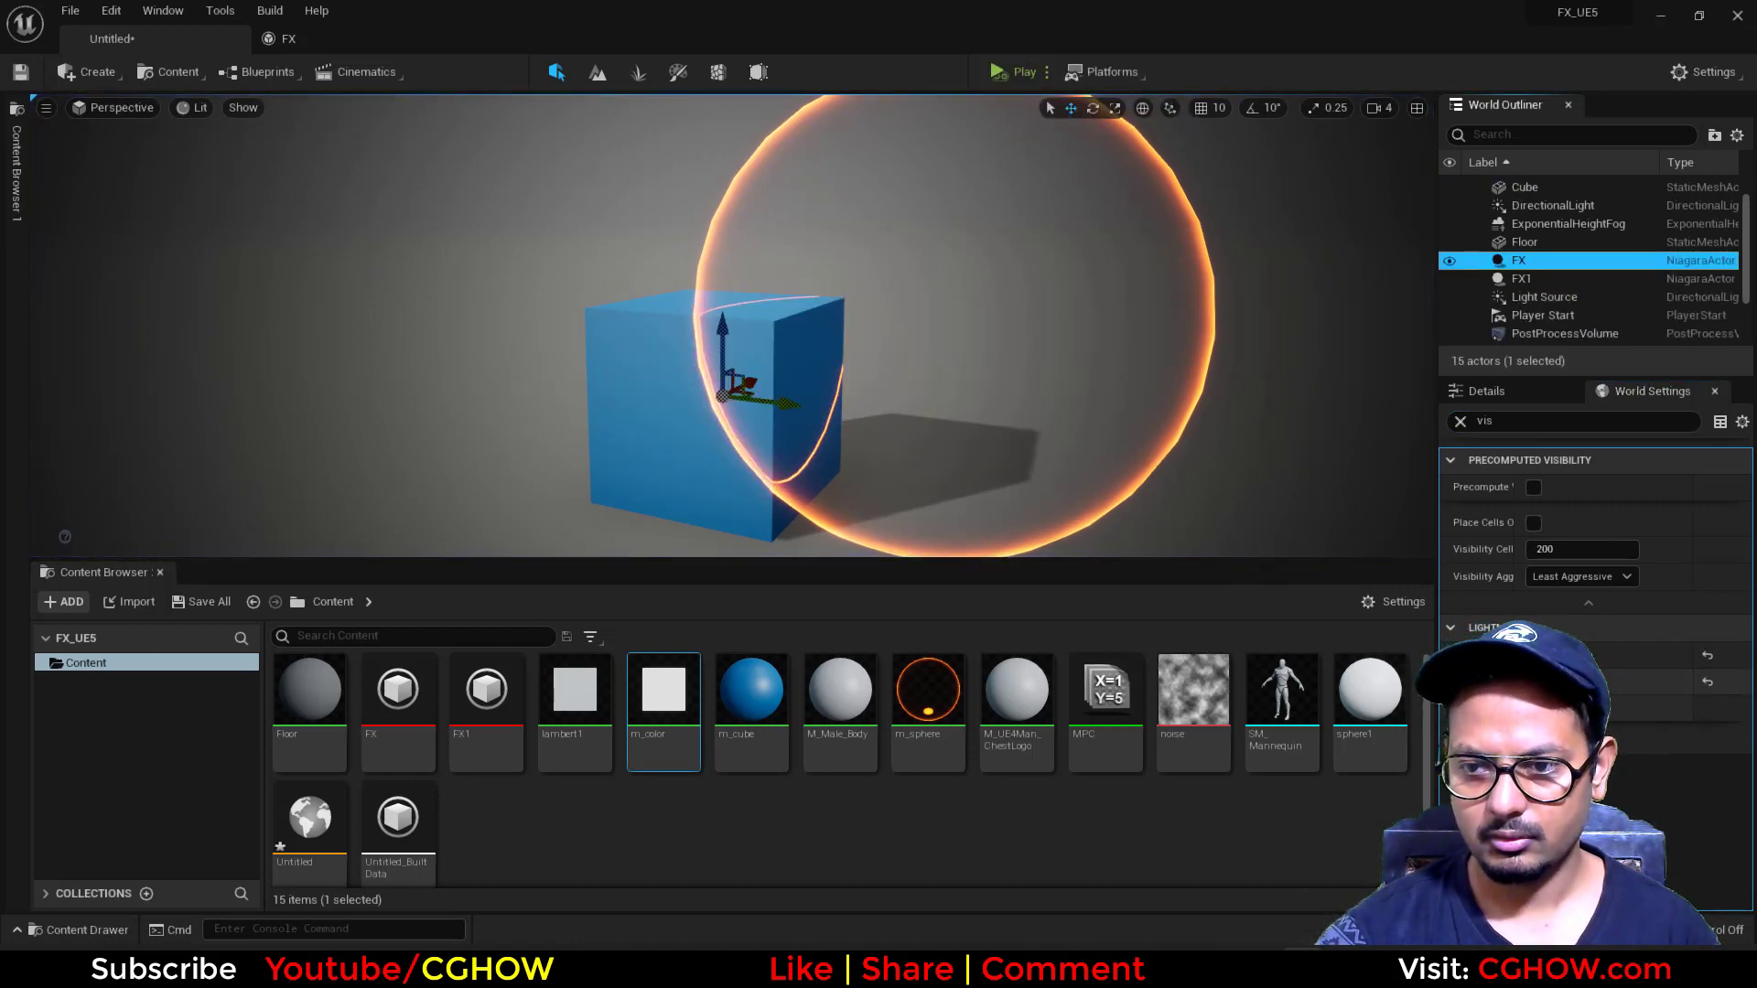
left_click(1459, 421)
left_click(1527, 263)
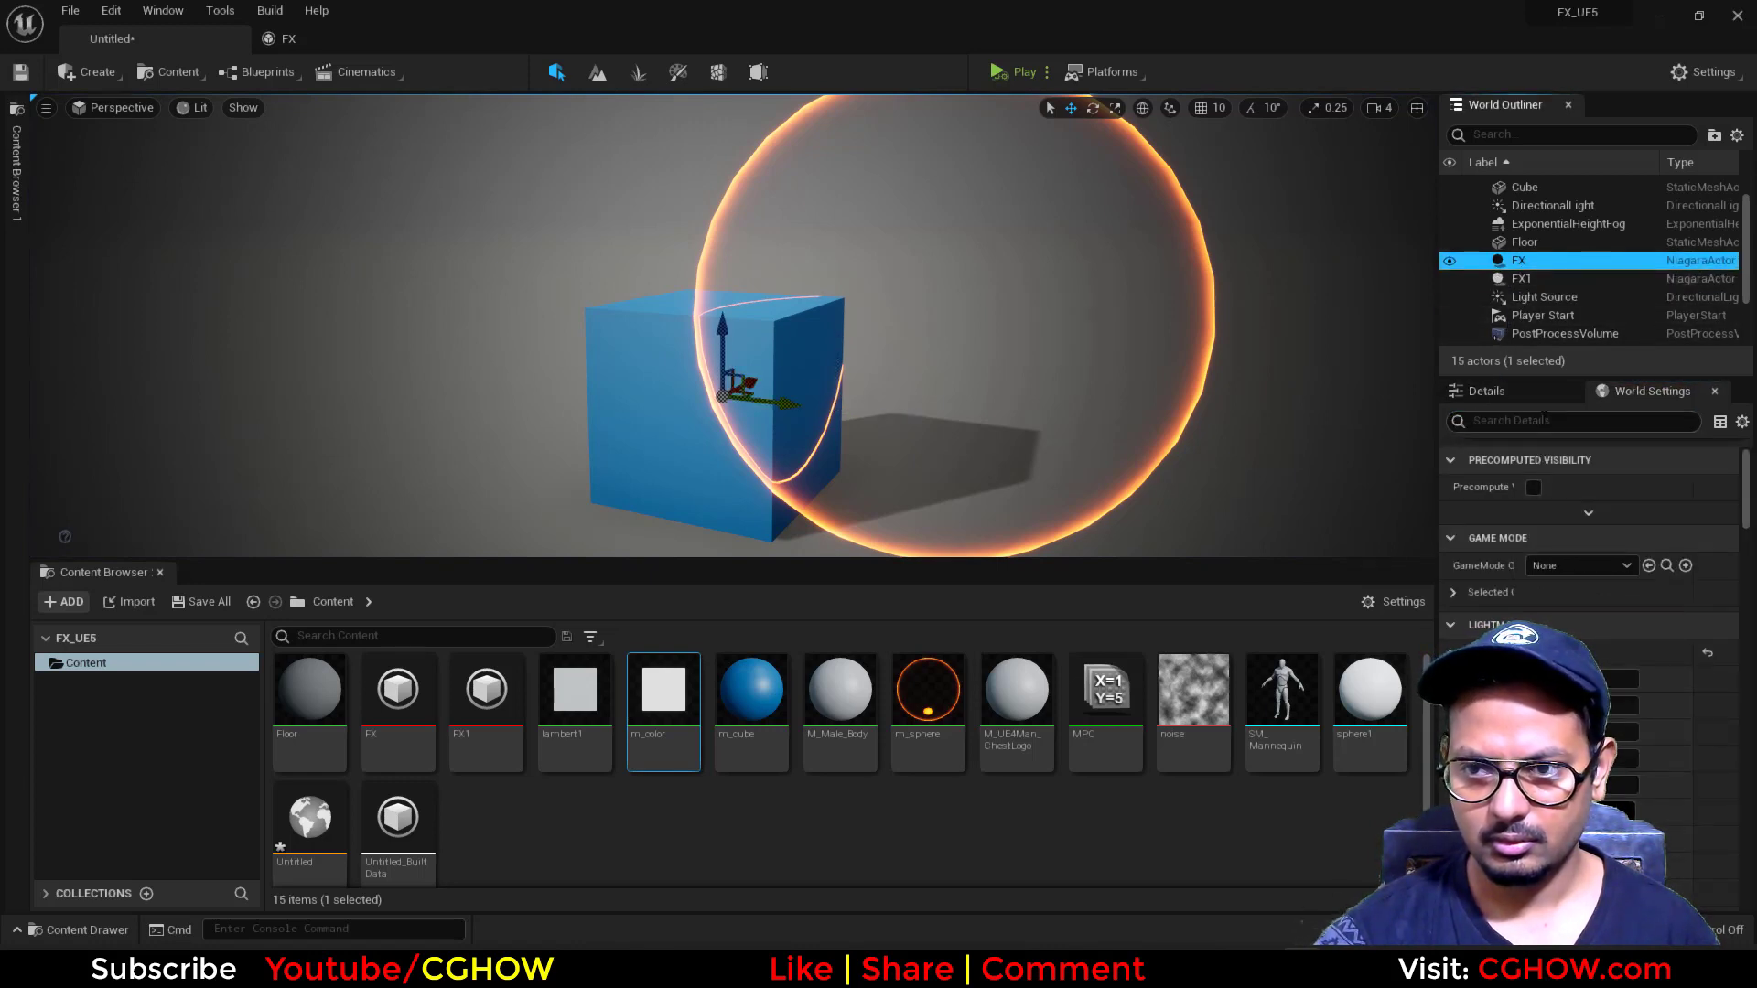
left_click(1547, 421)
type("acti")
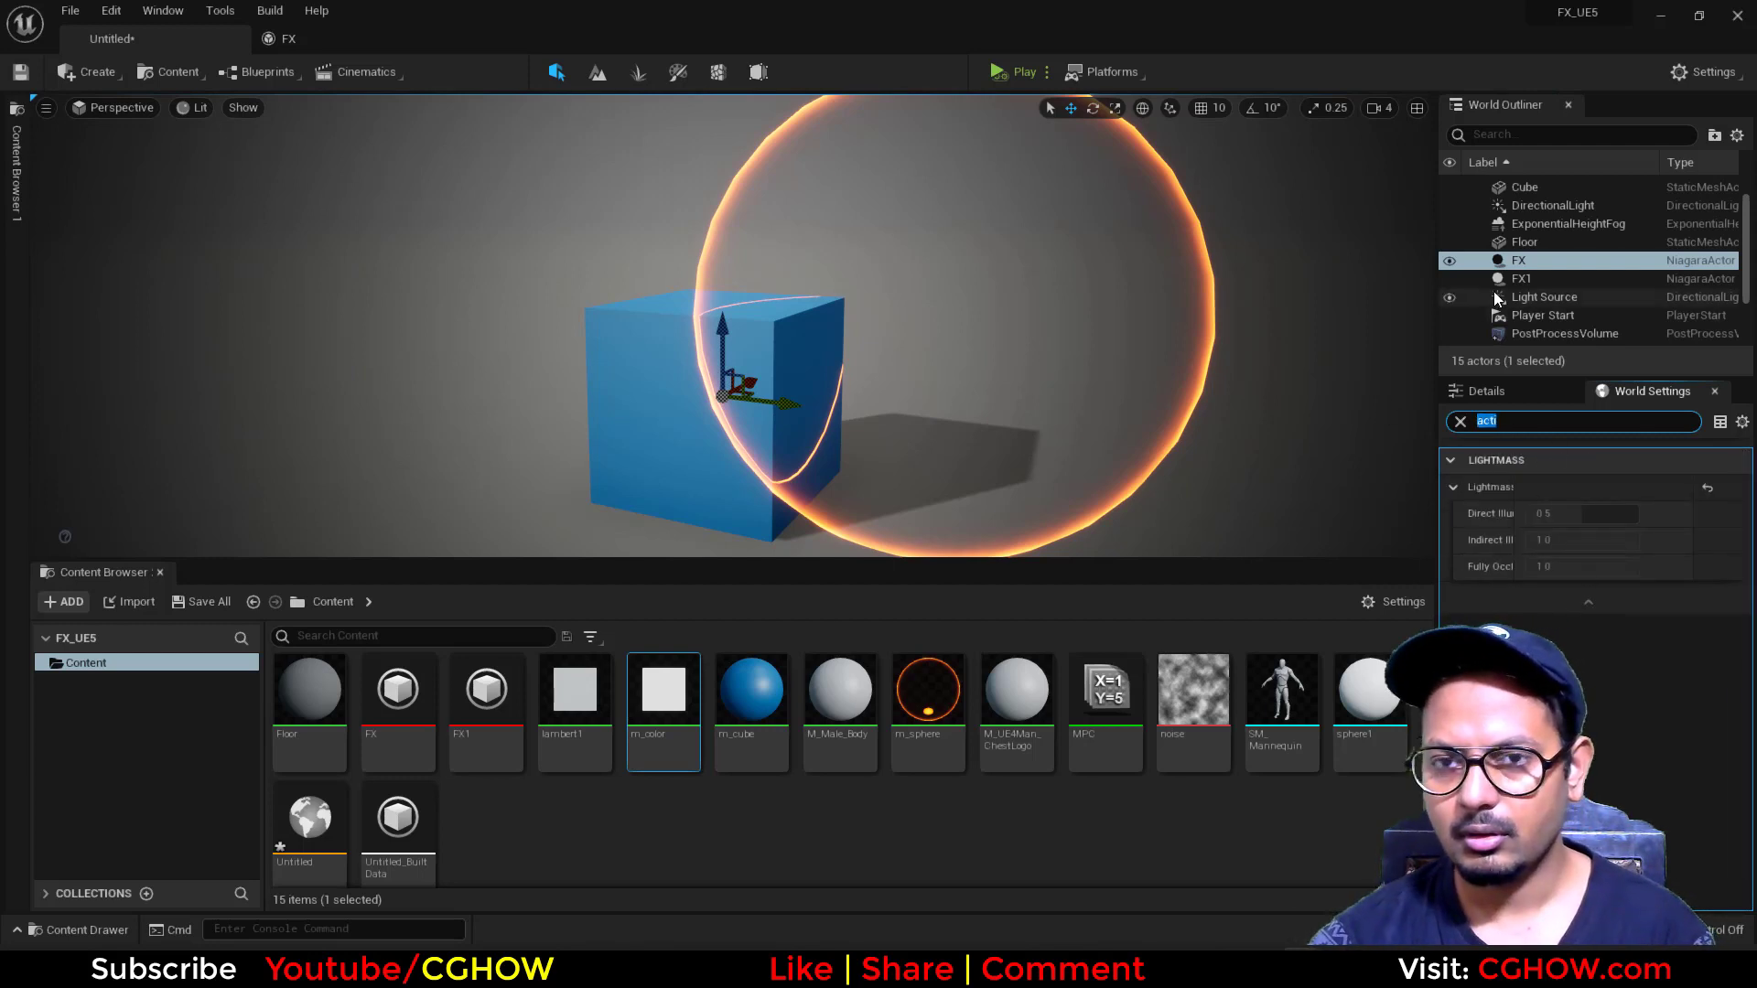
key("BackSpace")
type("a")
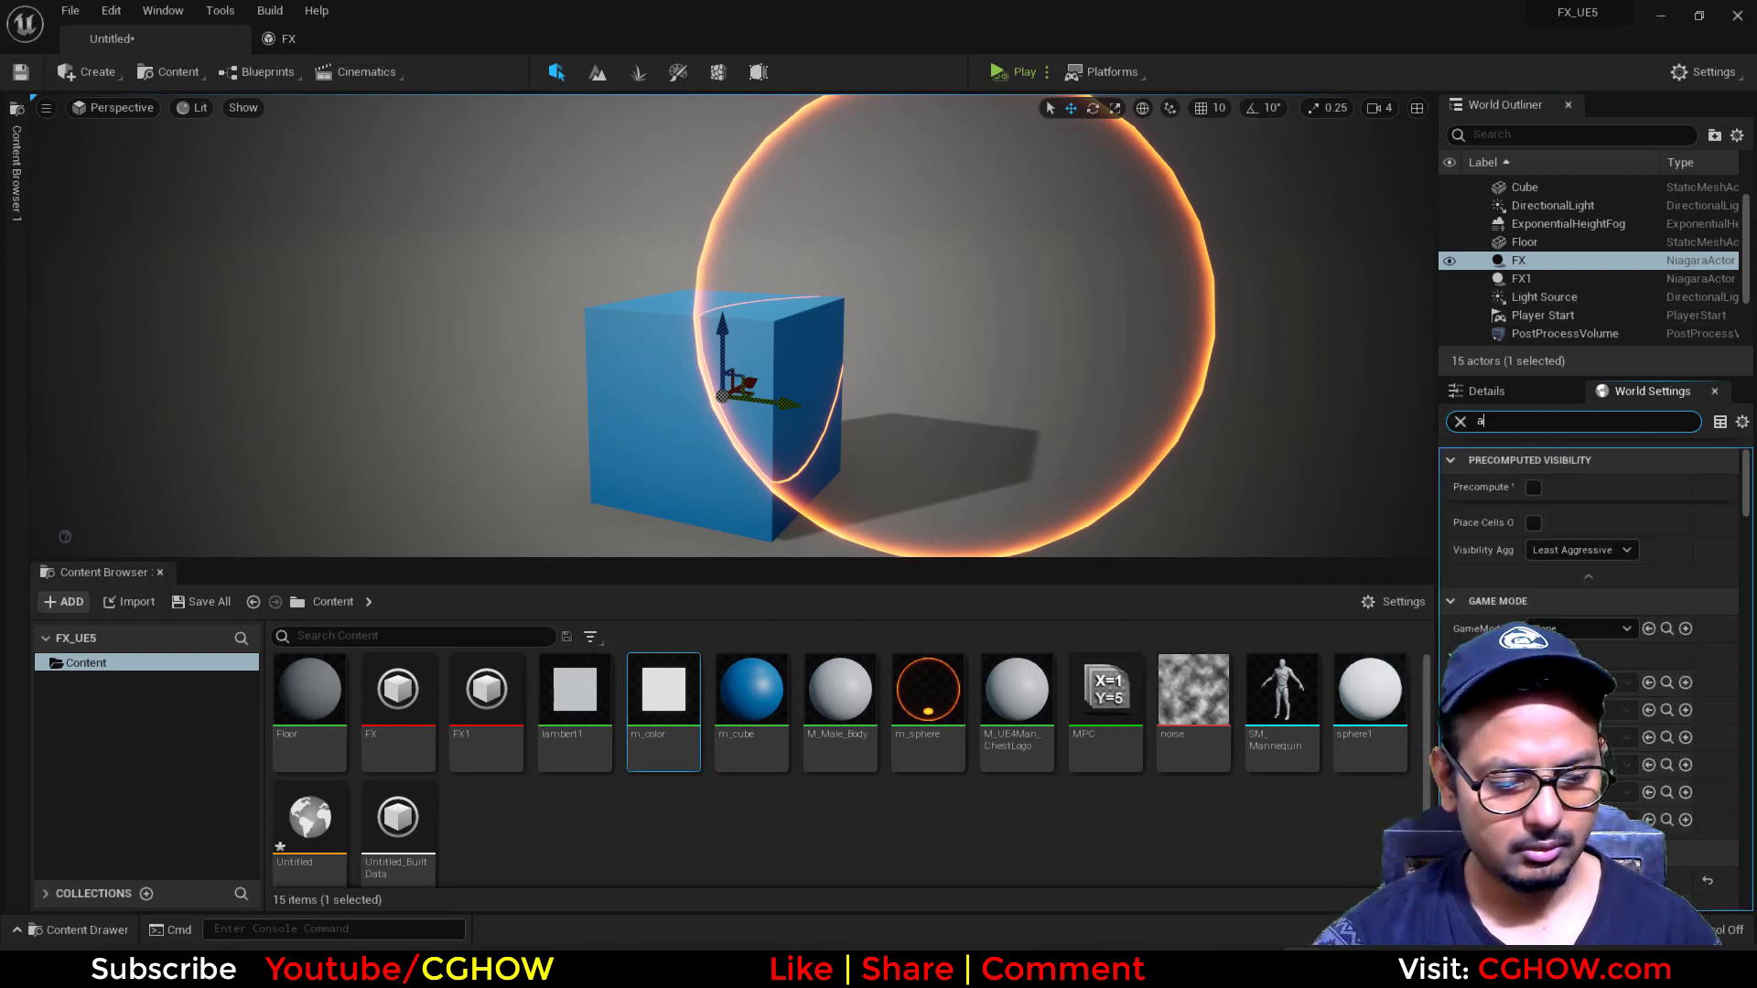
type("ctib")
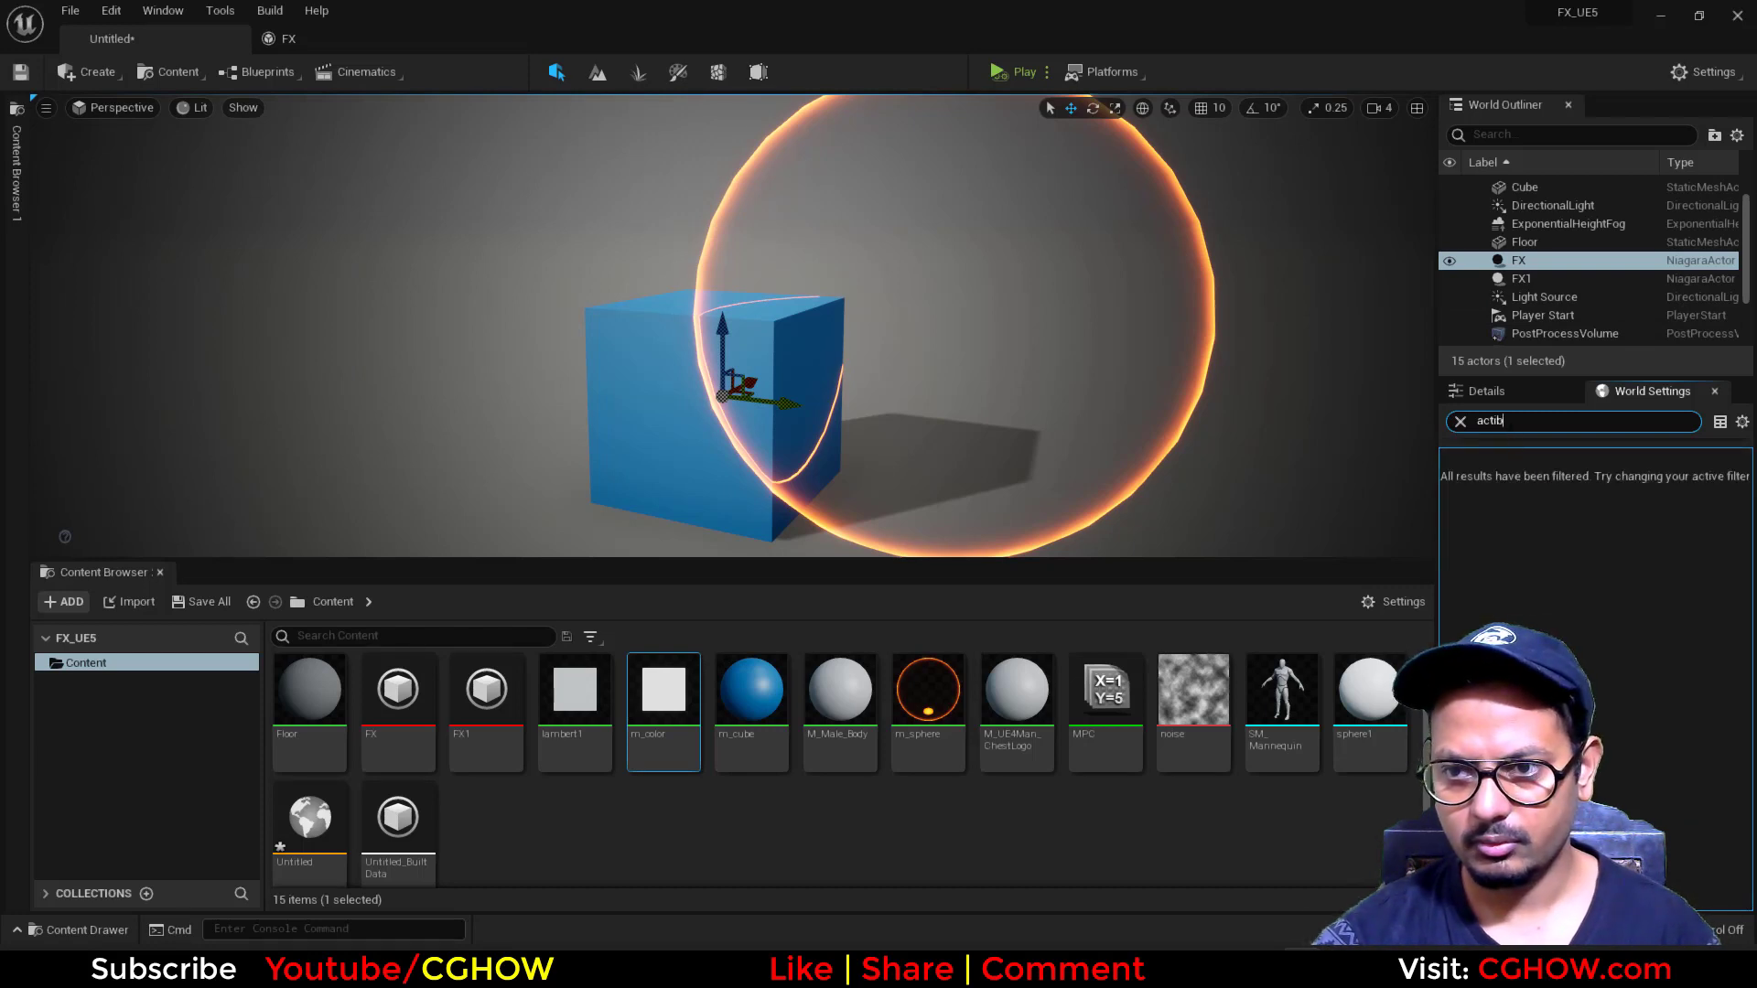
key("ctrl+a")
key("BackSpace")
- Find the Visible option in the FX actor's details using "vis" and turn it off
left_click(1519, 395)
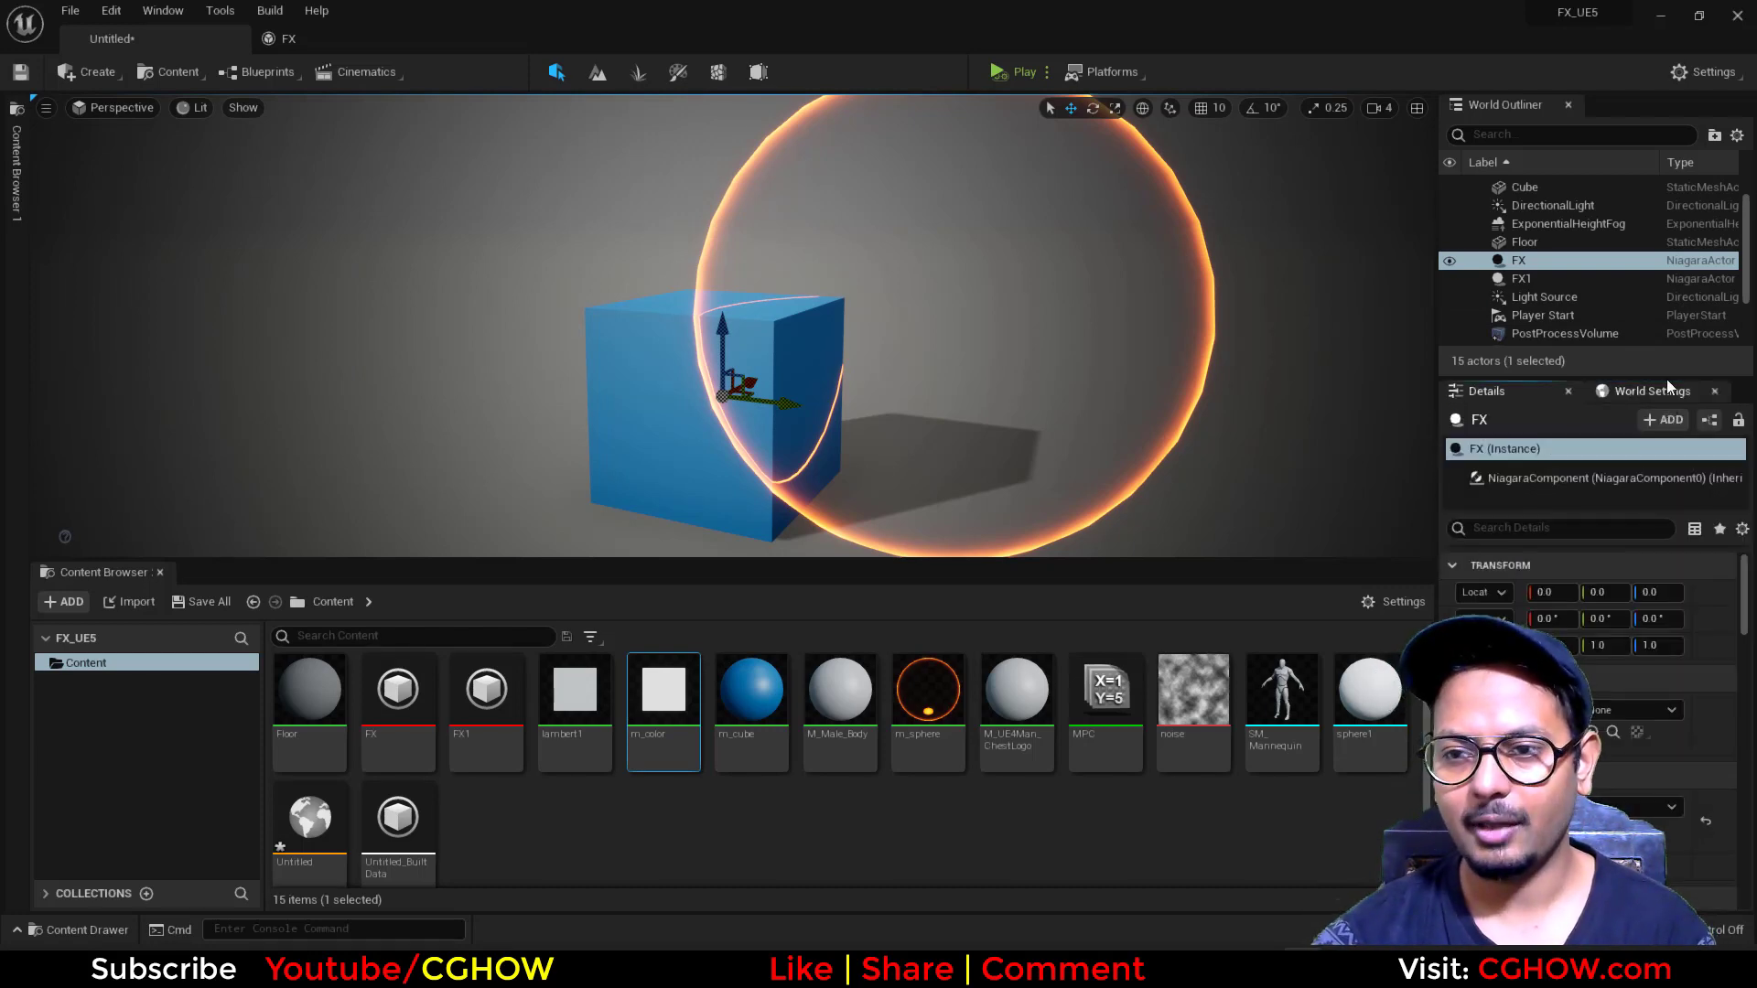
left_click(1510, 531)
type("vis")
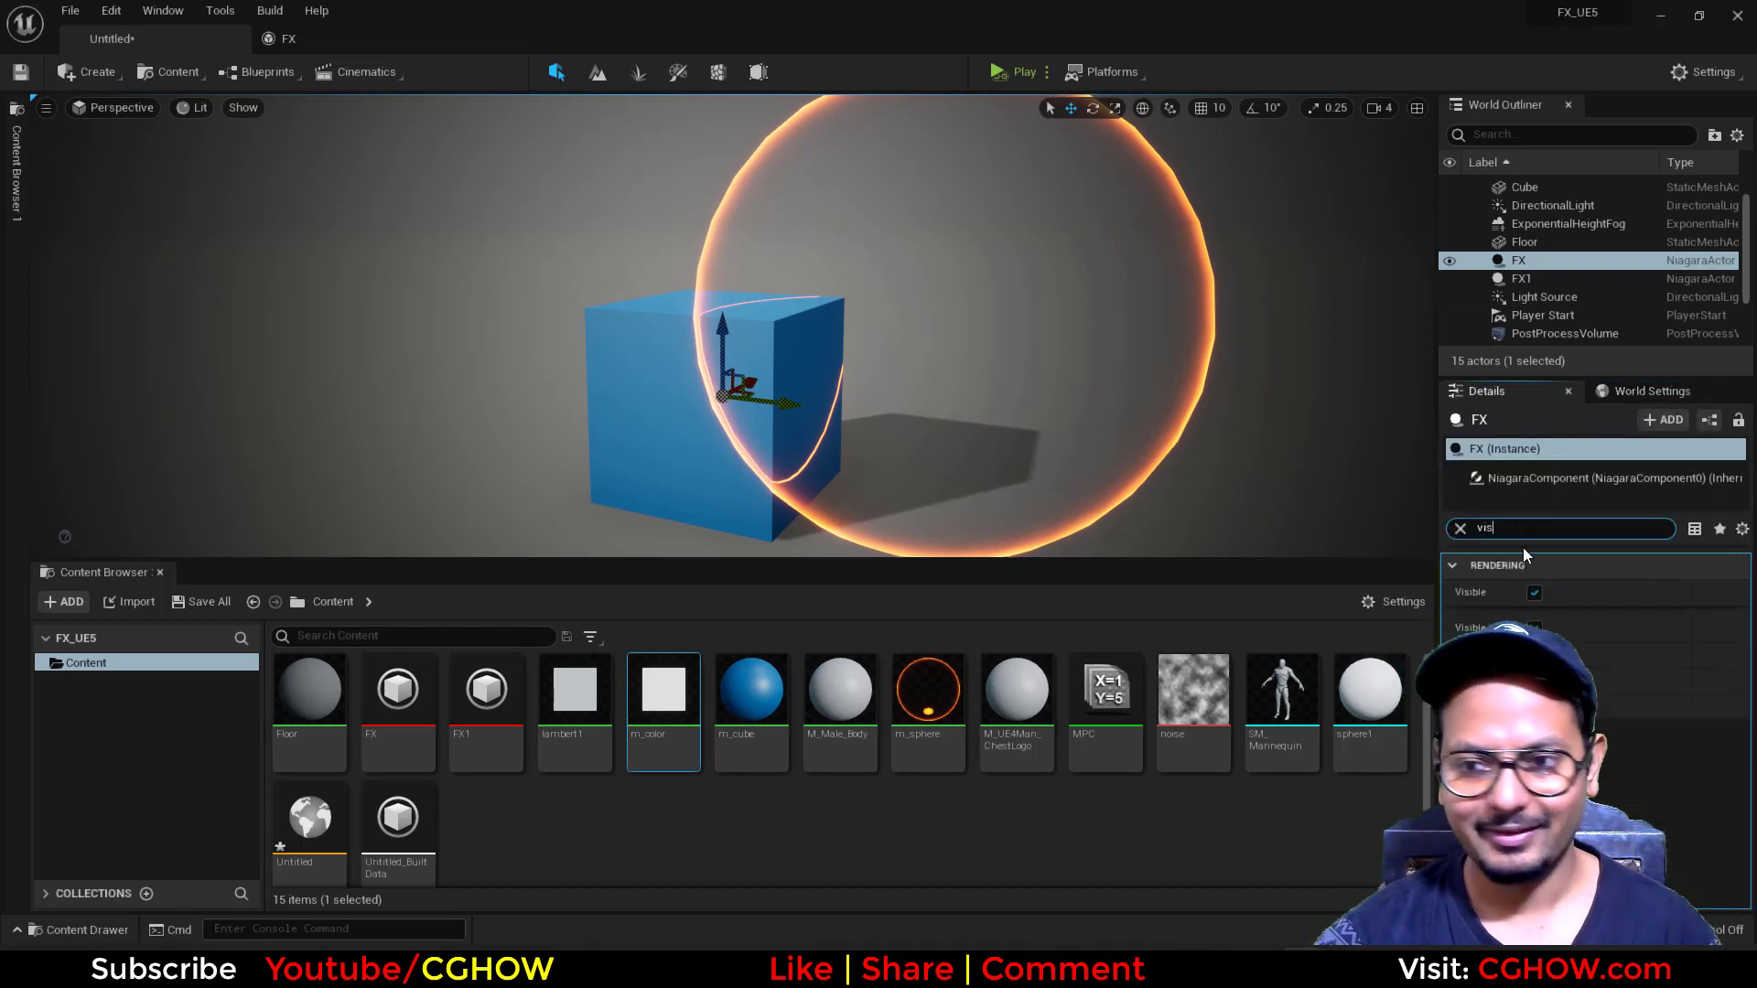
left_click(1535, 592)
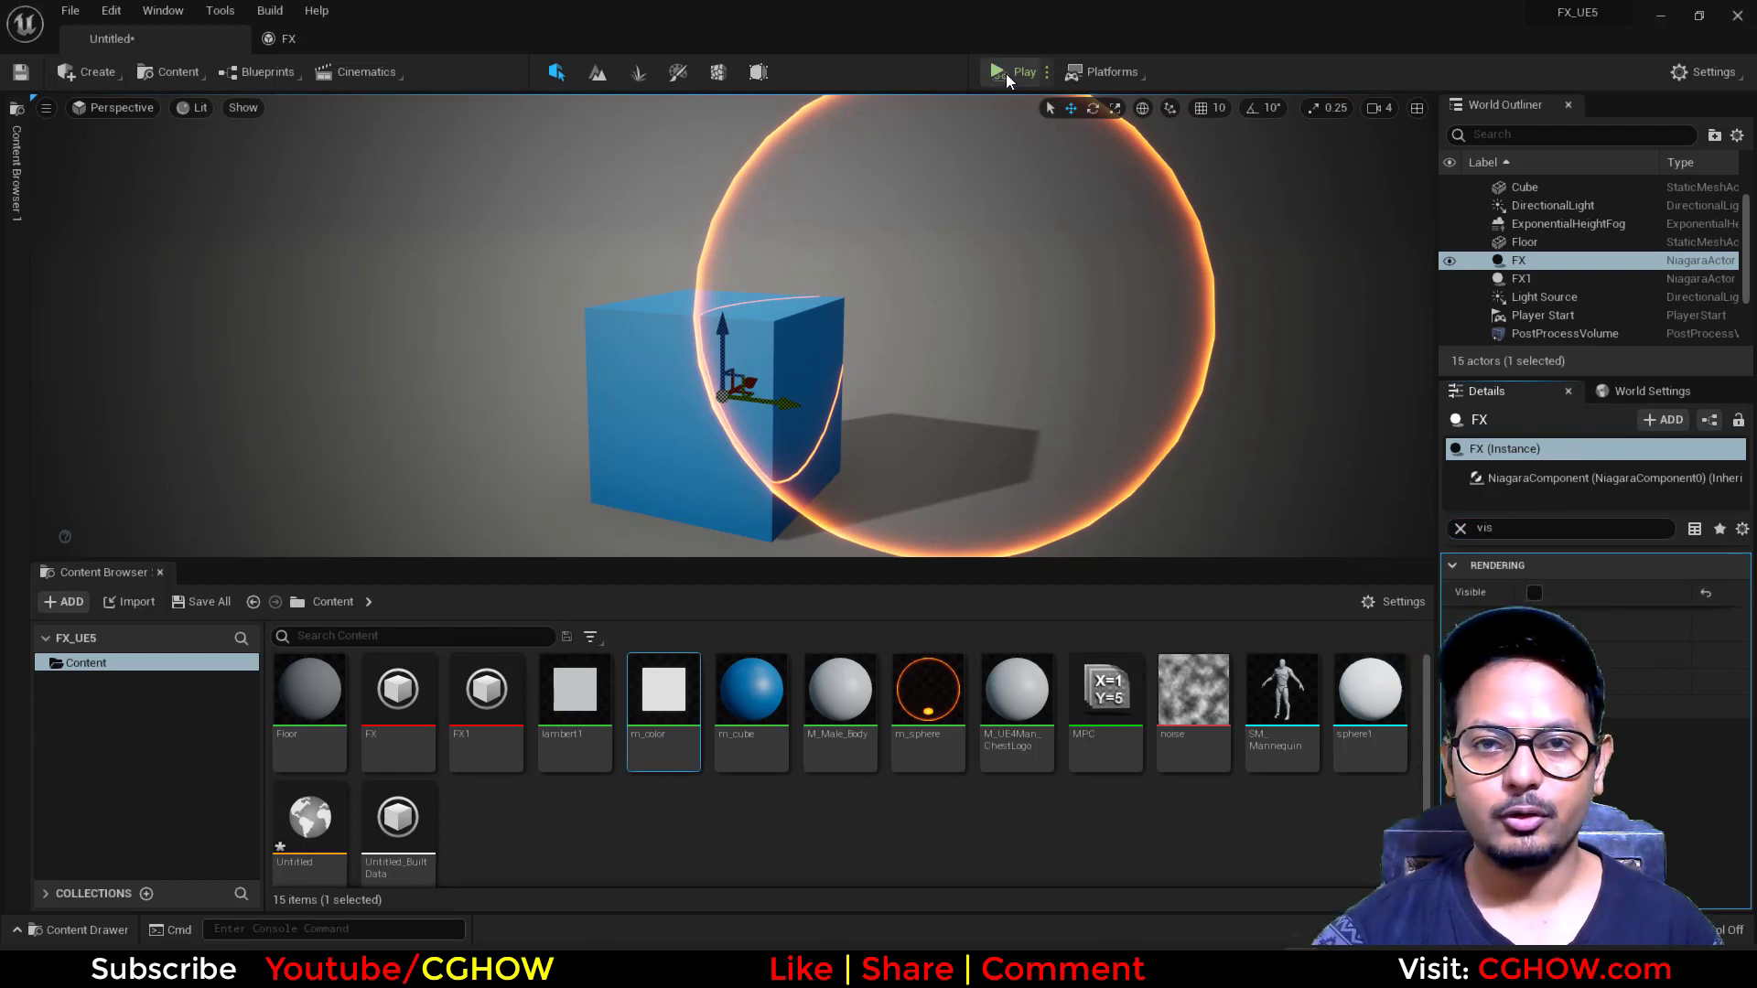
- Simulate the level, move the sphere over the cube to examine the cut without the FX particles, and stop the simulation
left_click(999, 72)
left_click(961, 322)
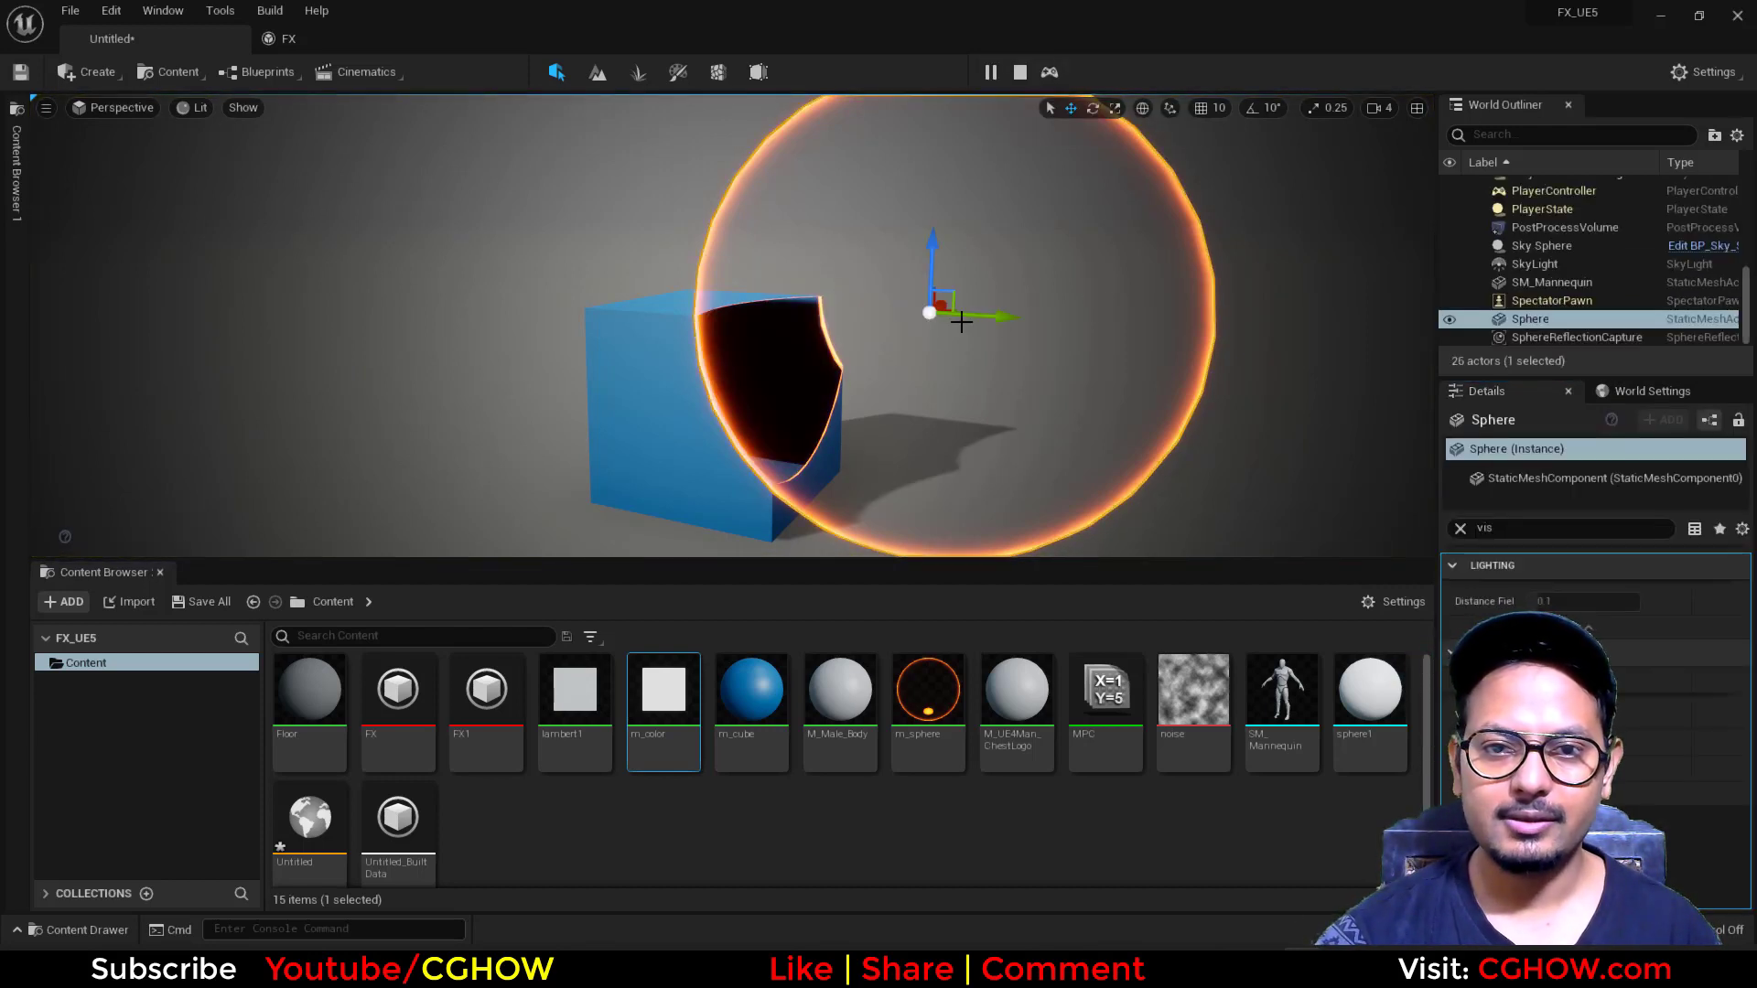
left_click_drag(933, 311, 755, 314)
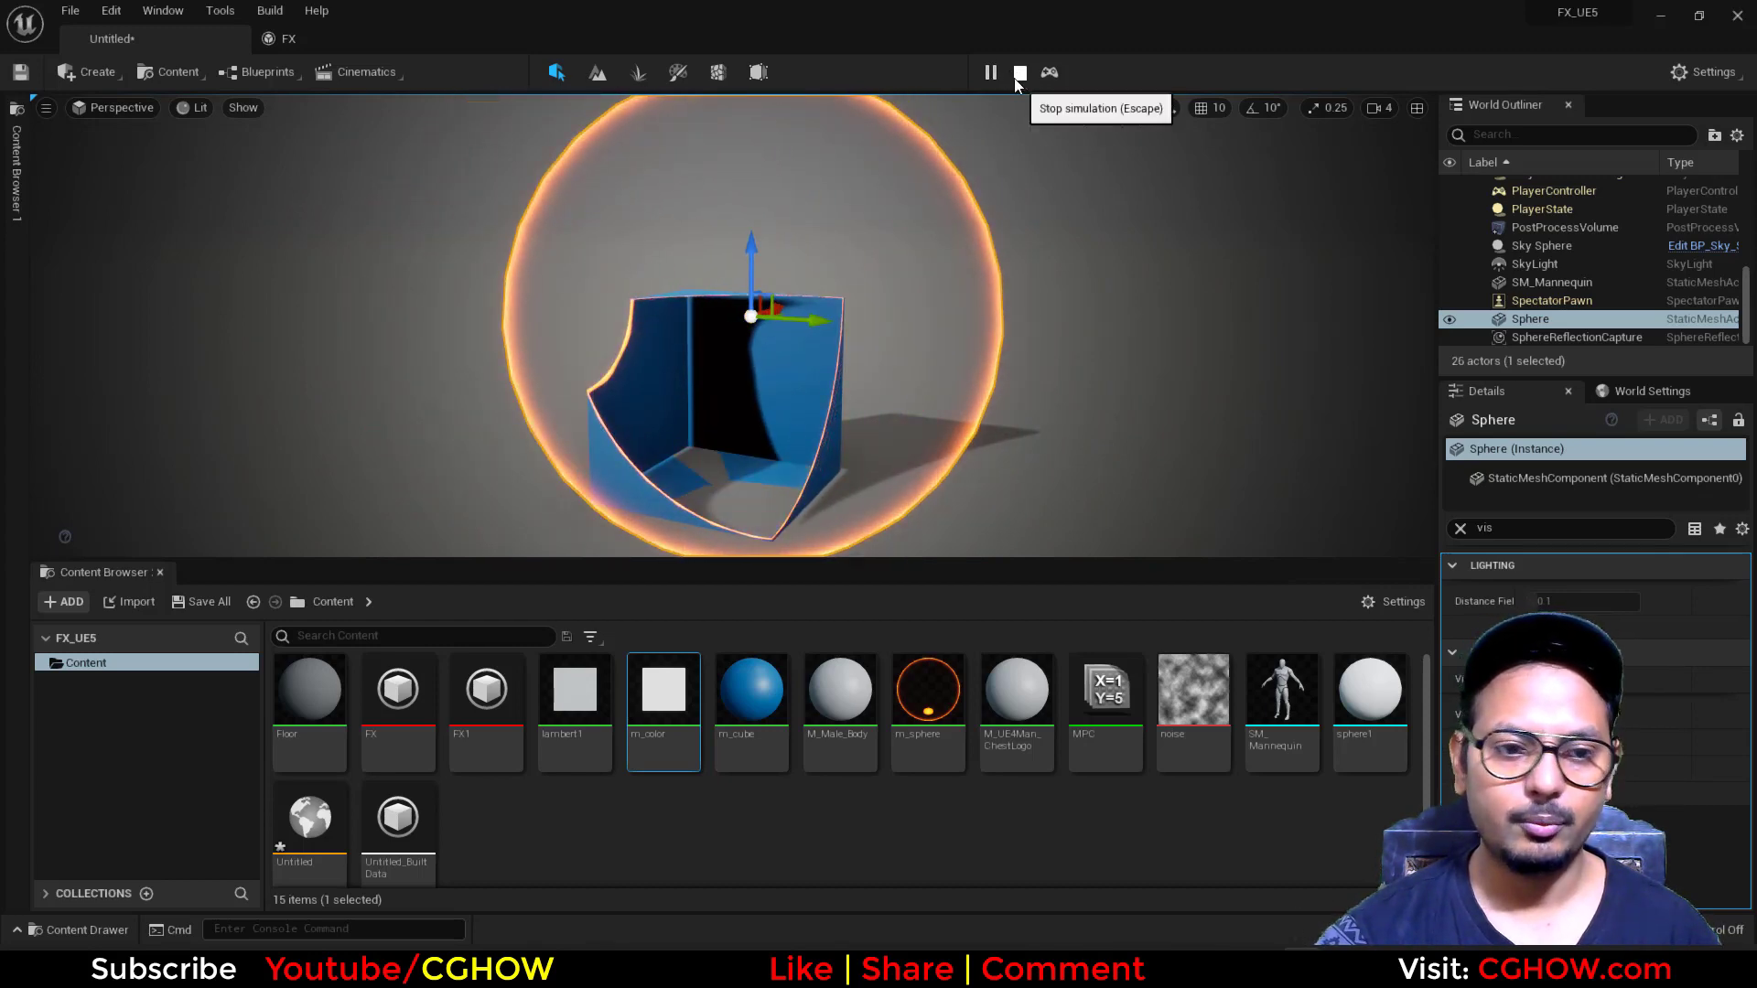
left_click(1019, 71)
- Open the m_cube material and examine its base colour constant and SphereMask node
double_click(743, 741)
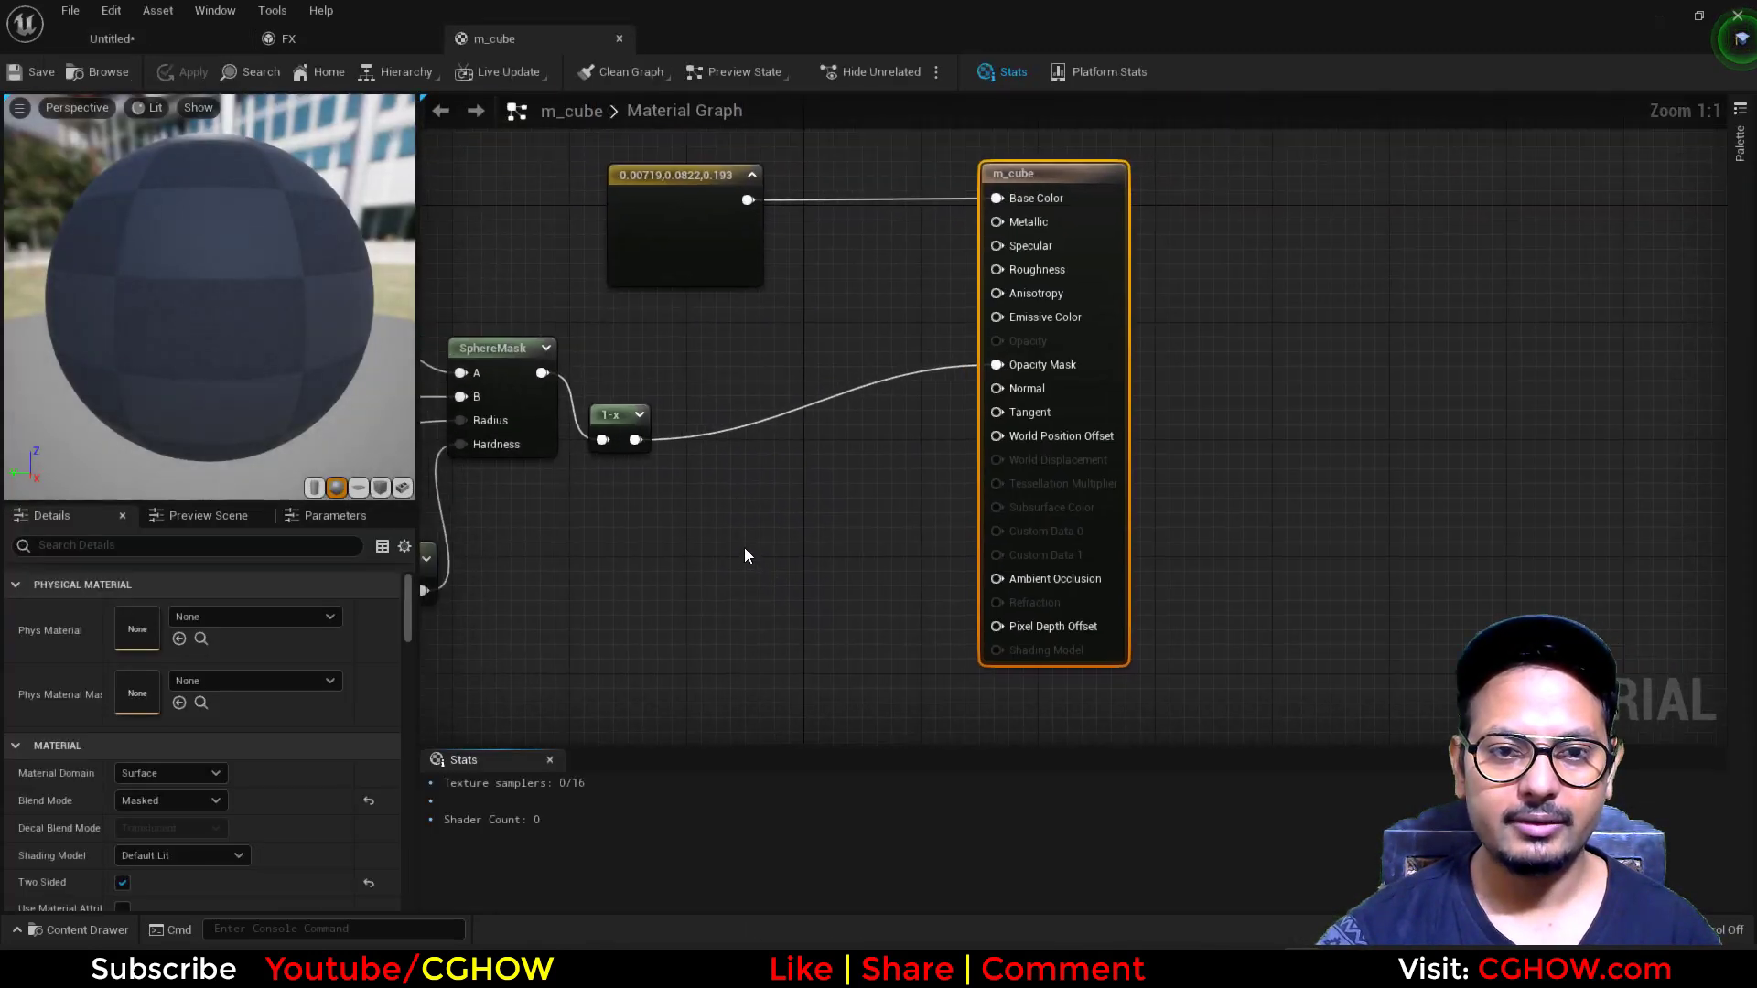
left_click(1090, 335)
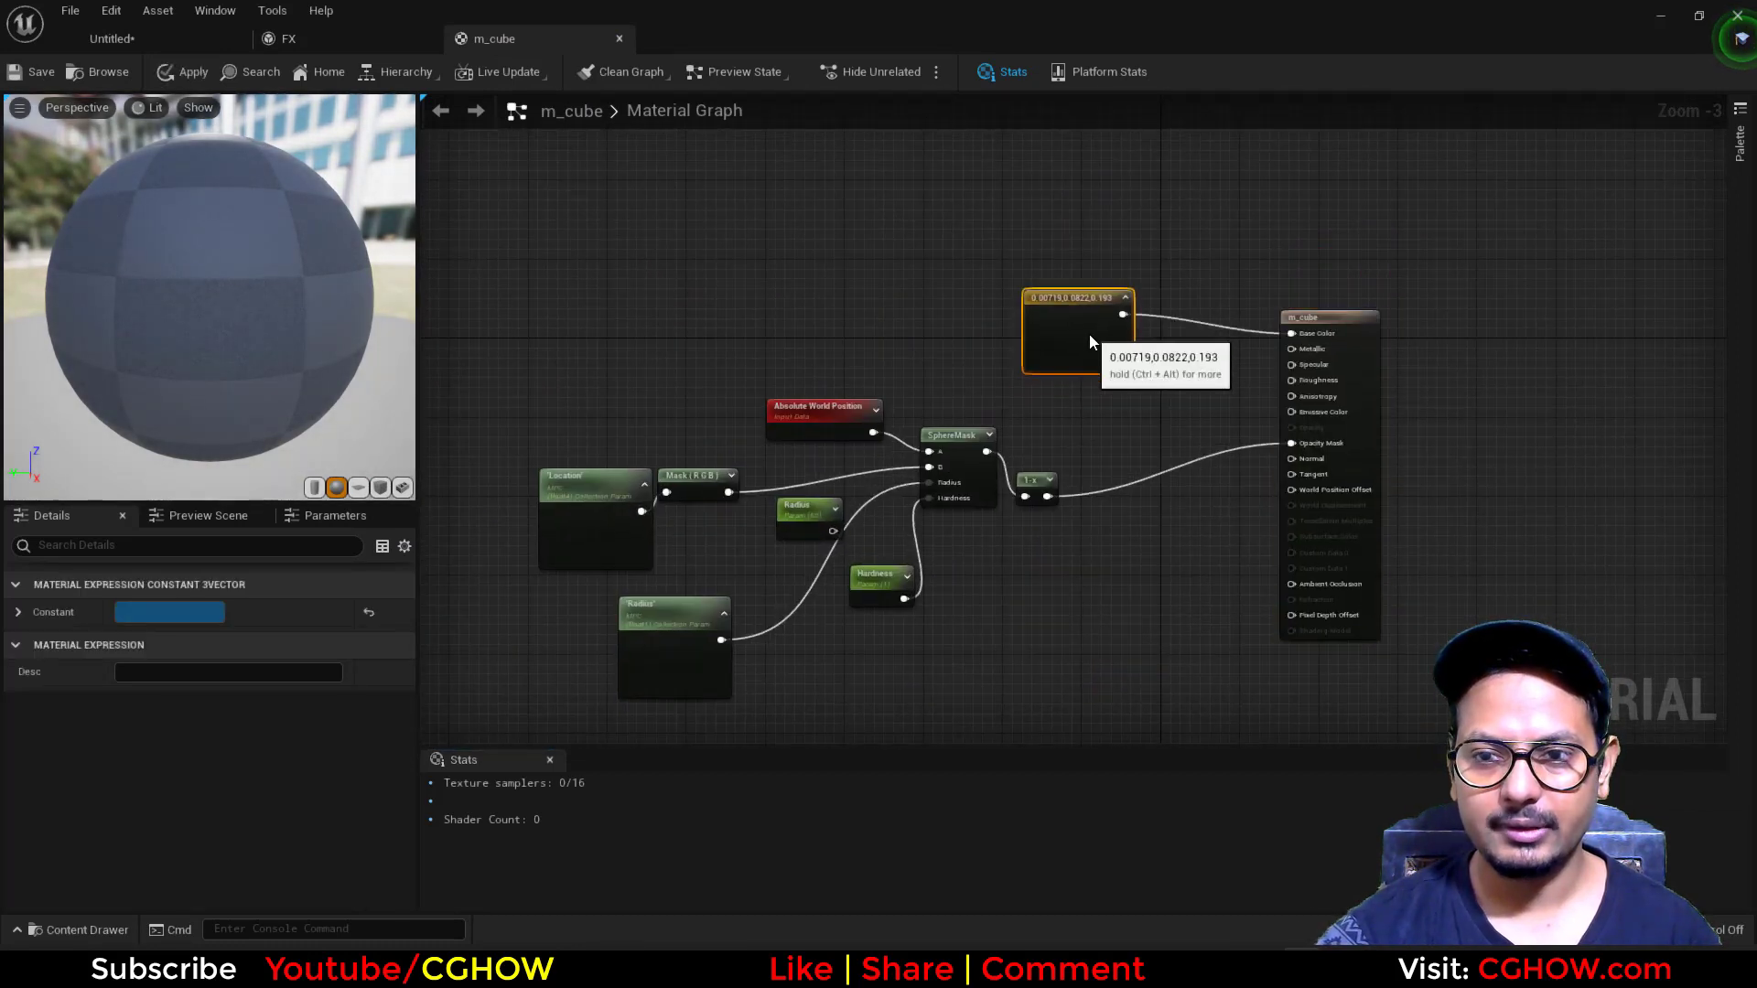
scroll(1084, 494, "up", 3)
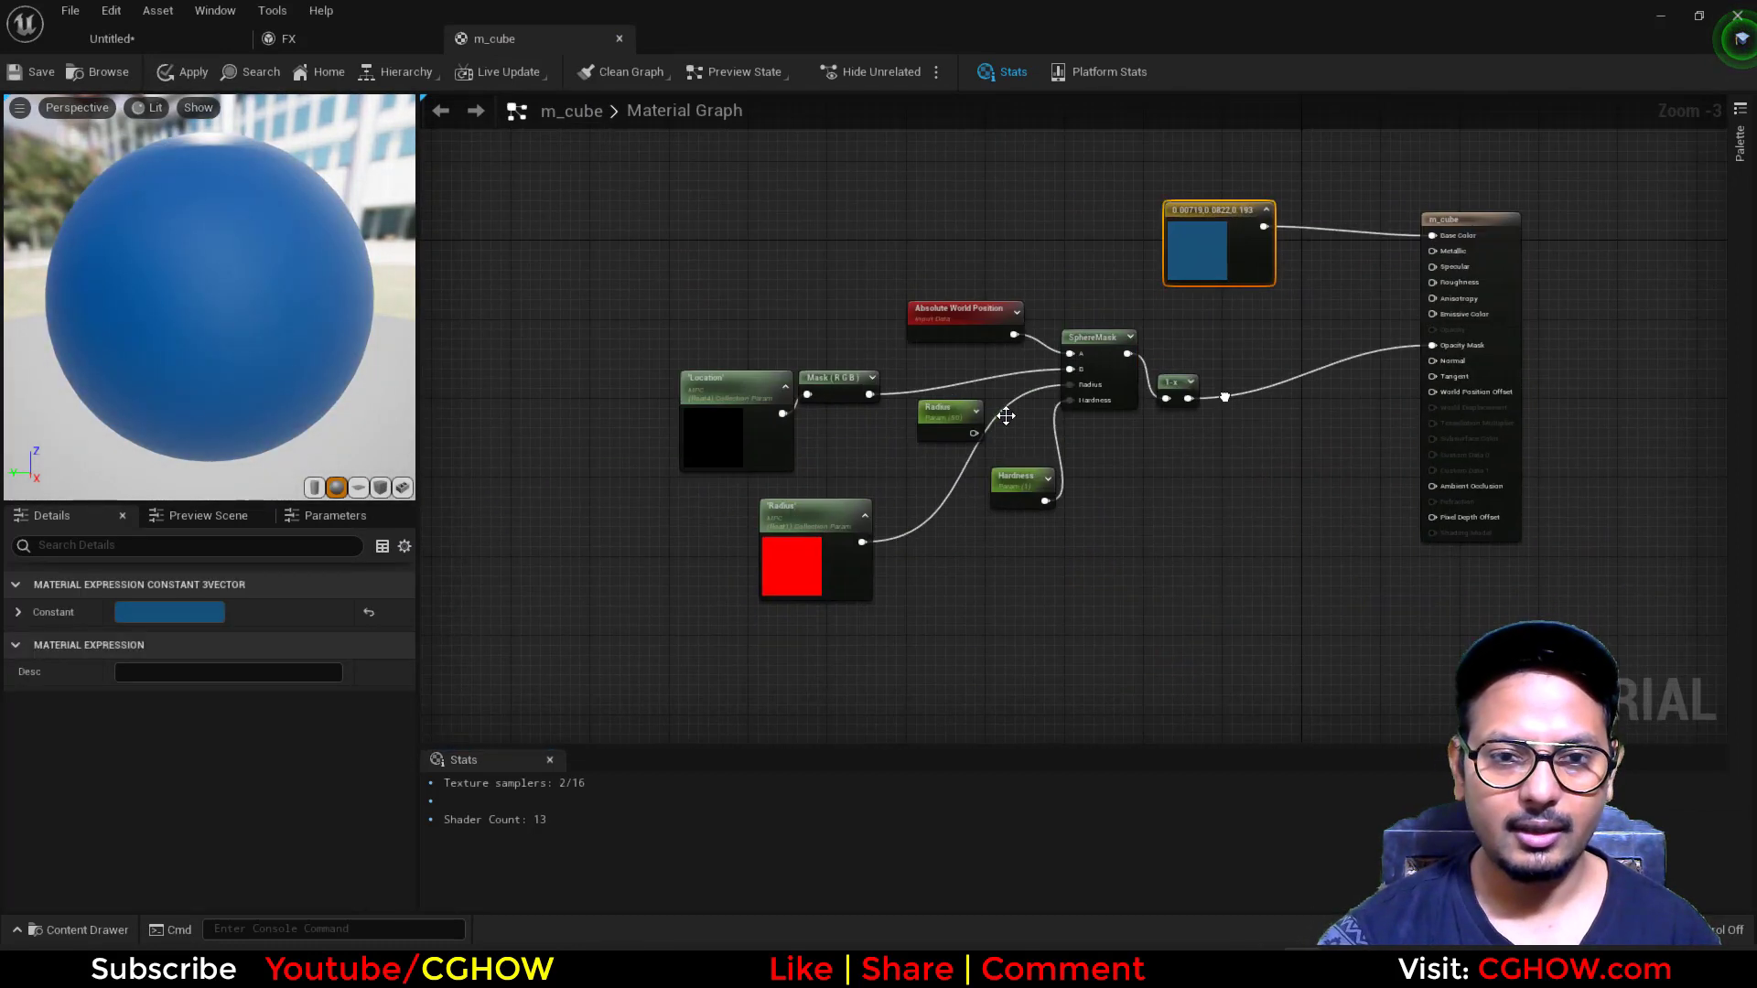
left_click_drag(1146, 352, 1135, 368)
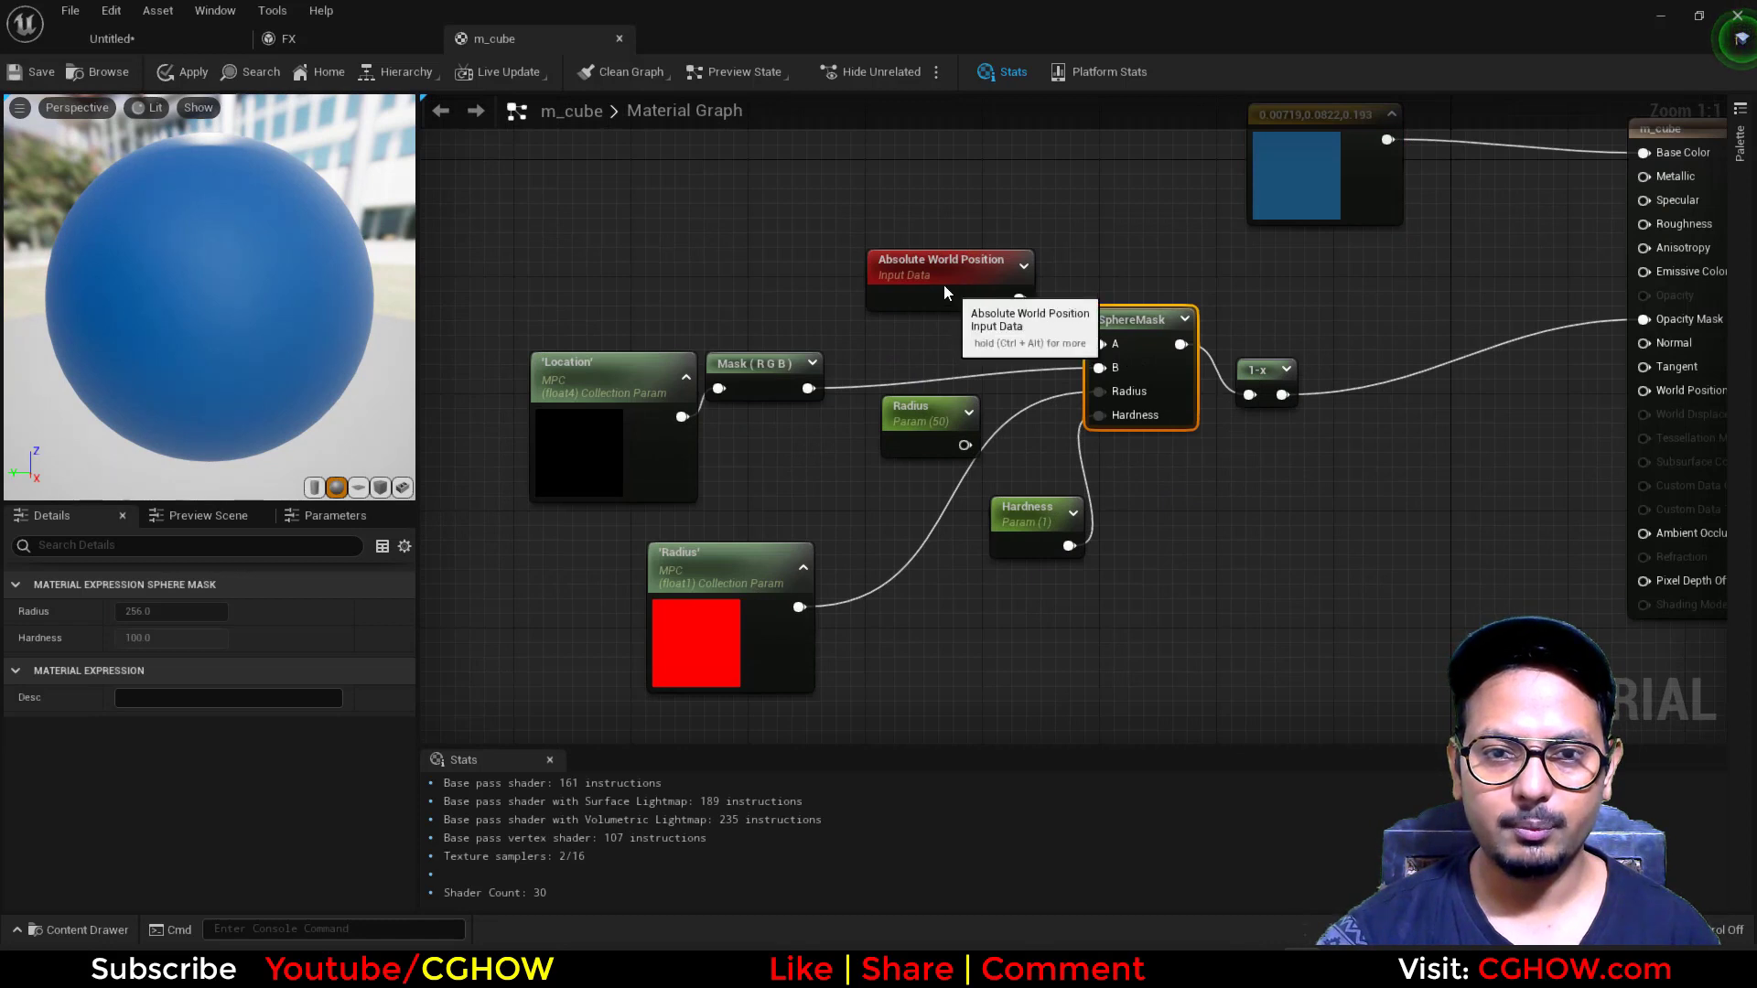
- Rearrange the Absolute World Position, Location parameter and Mask (RGB) nodes farther from the SphereMask node
left_click_drag(944, 291, 898, 261)
left_click_drag(695, 411, 714, 403)
left_click_drag(655, 478, 591, 452)
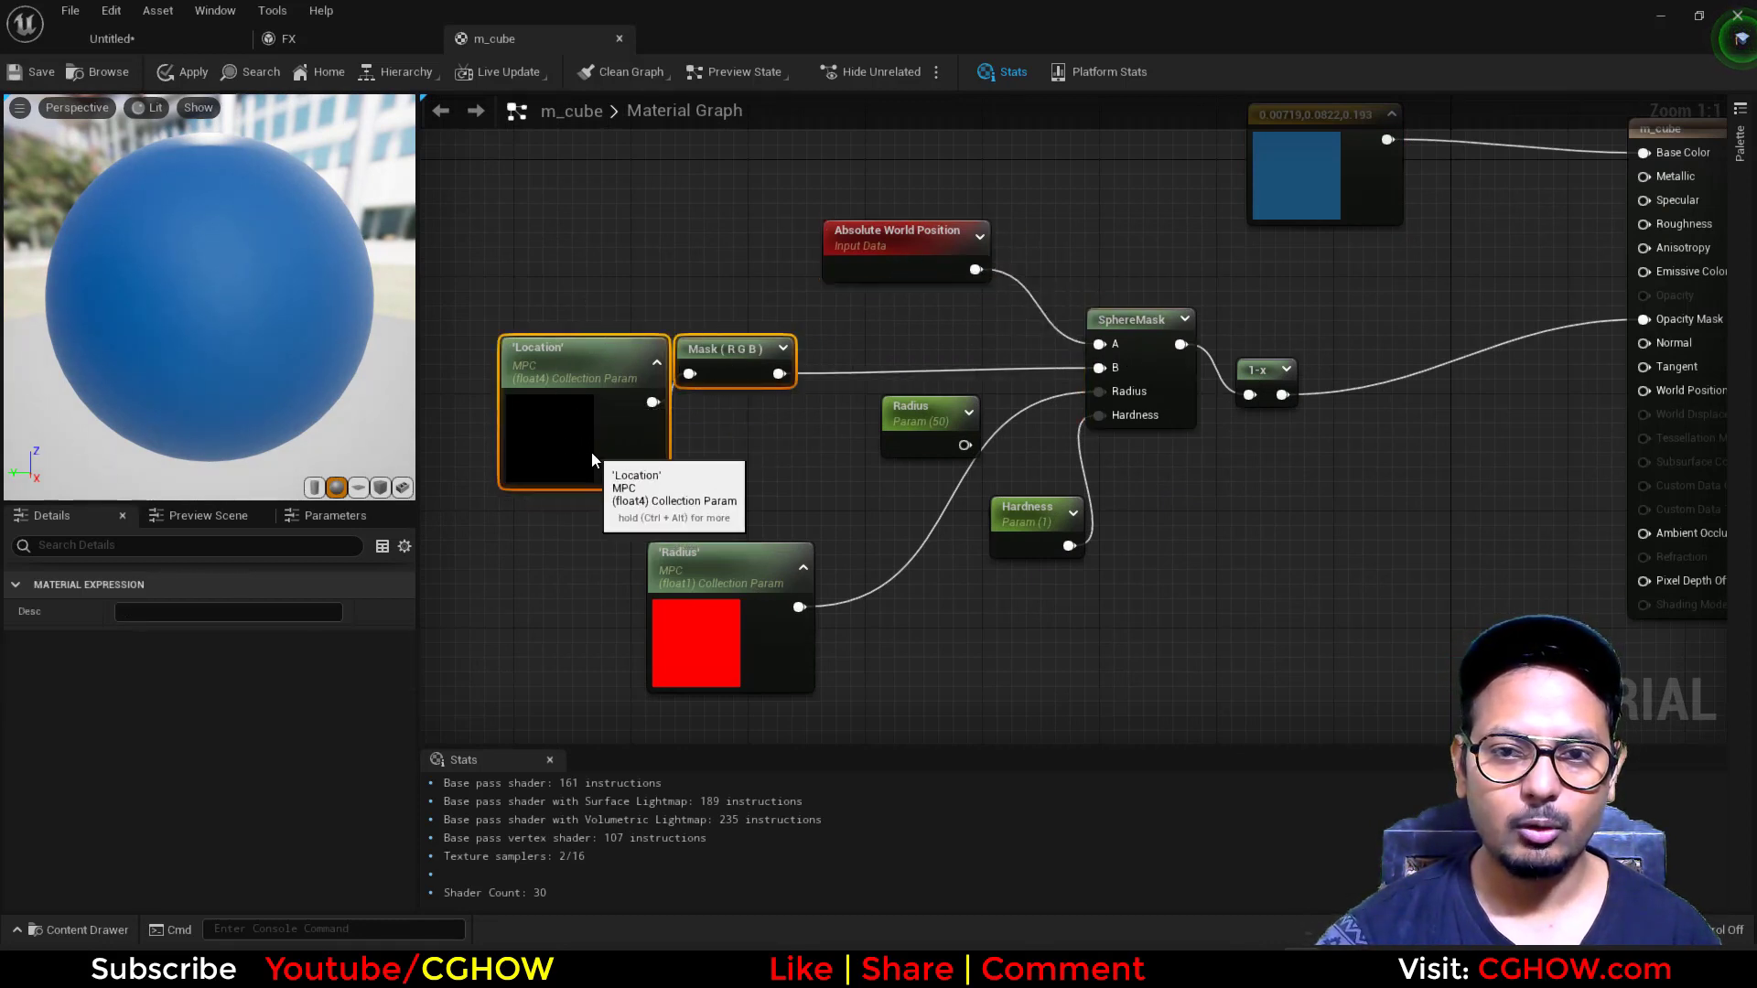
mouse_move(720, 355)
left_mouse_down()
mouse_move(733, 385)
mouse_move(726, 353)
left_mouse_up()
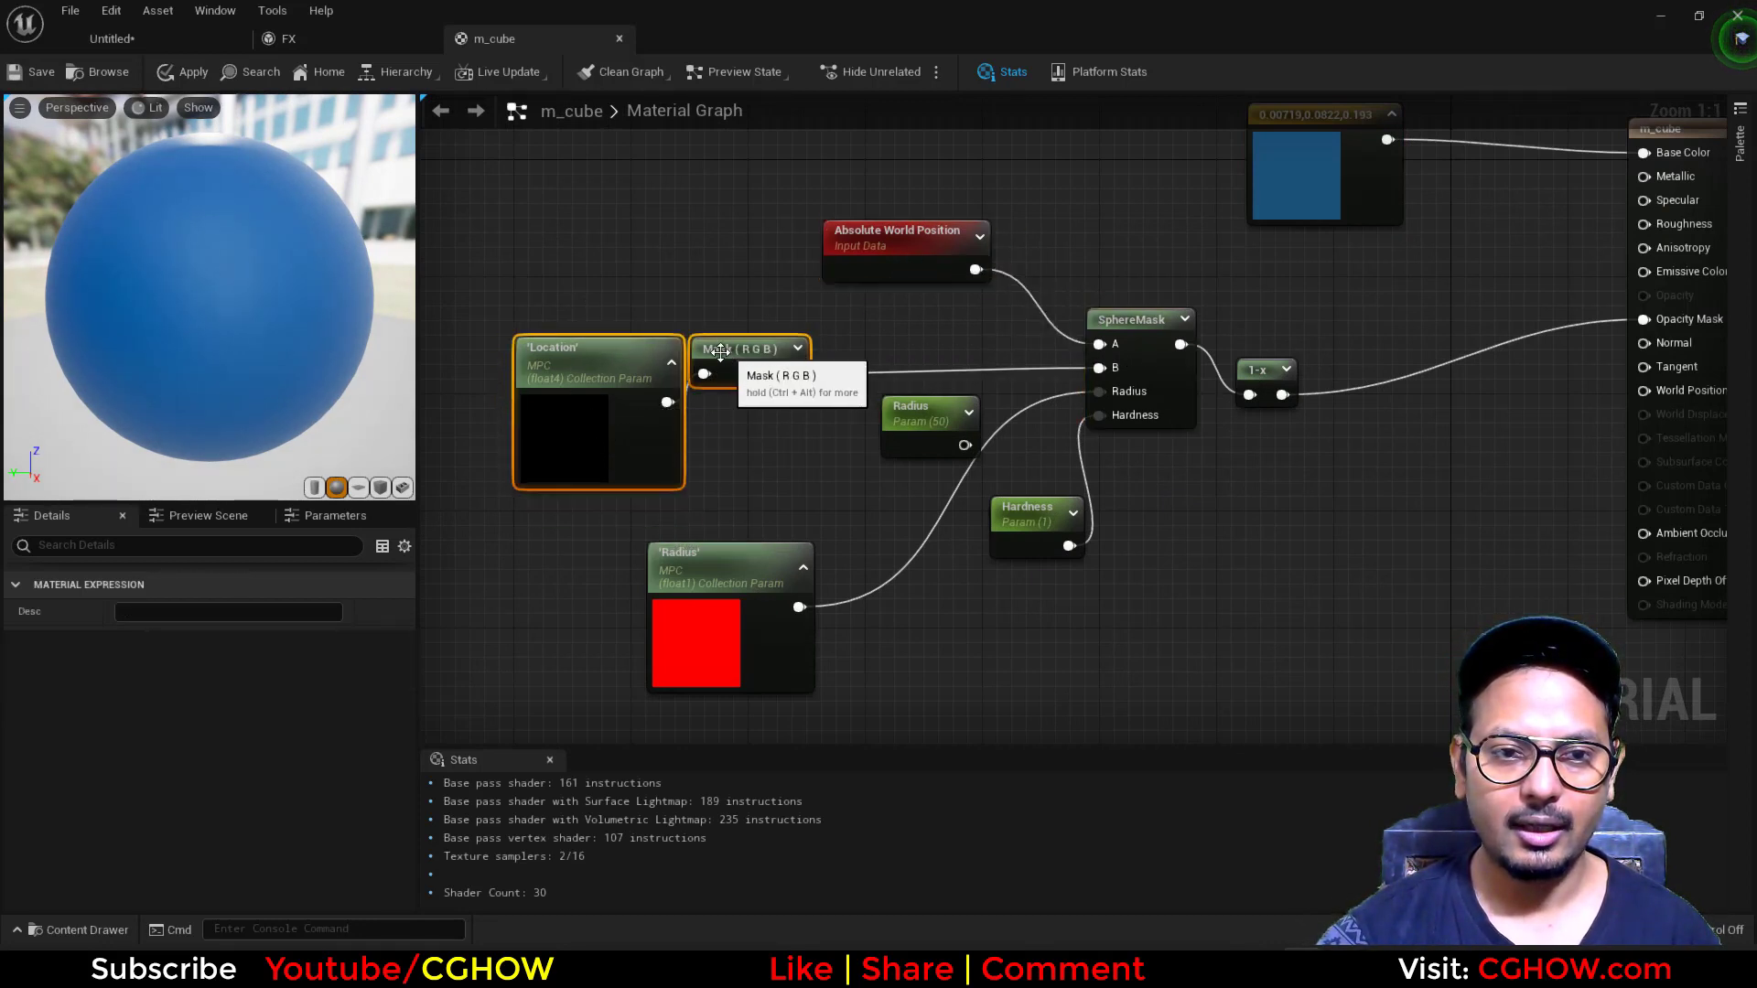
left_click(566, 397)
left_click_drag(554, 392, 505, 375)
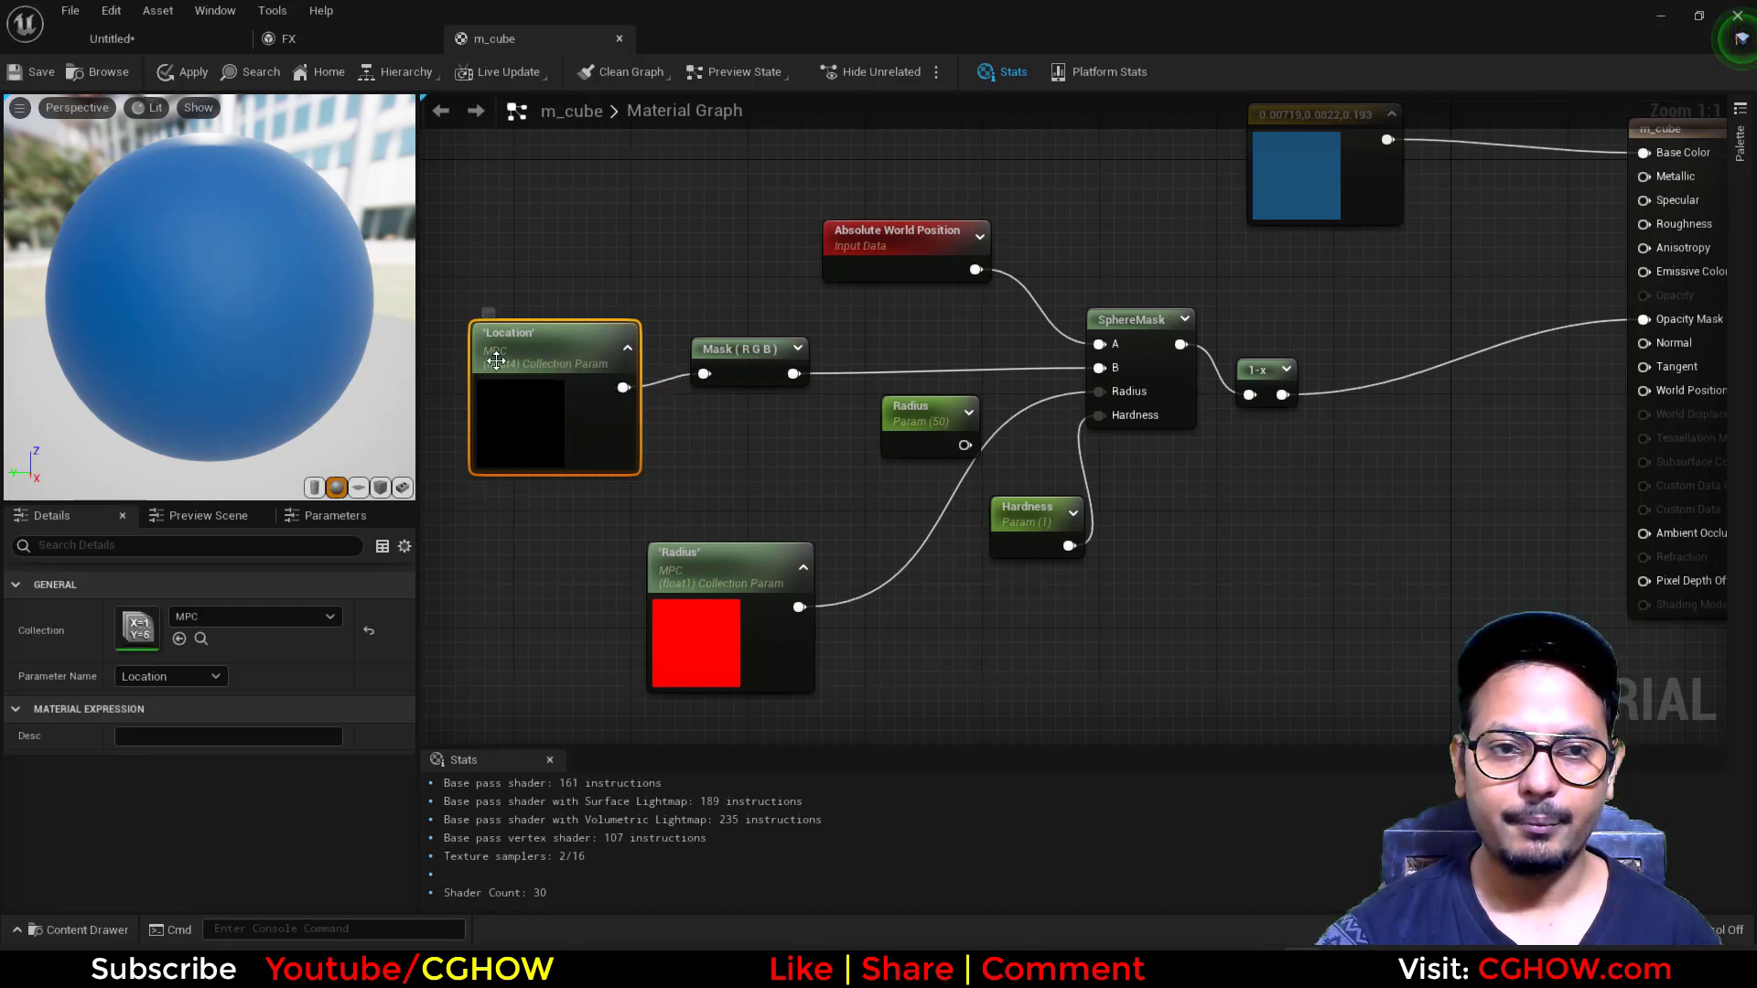
left_click_drag(543, 435, 549, 419)
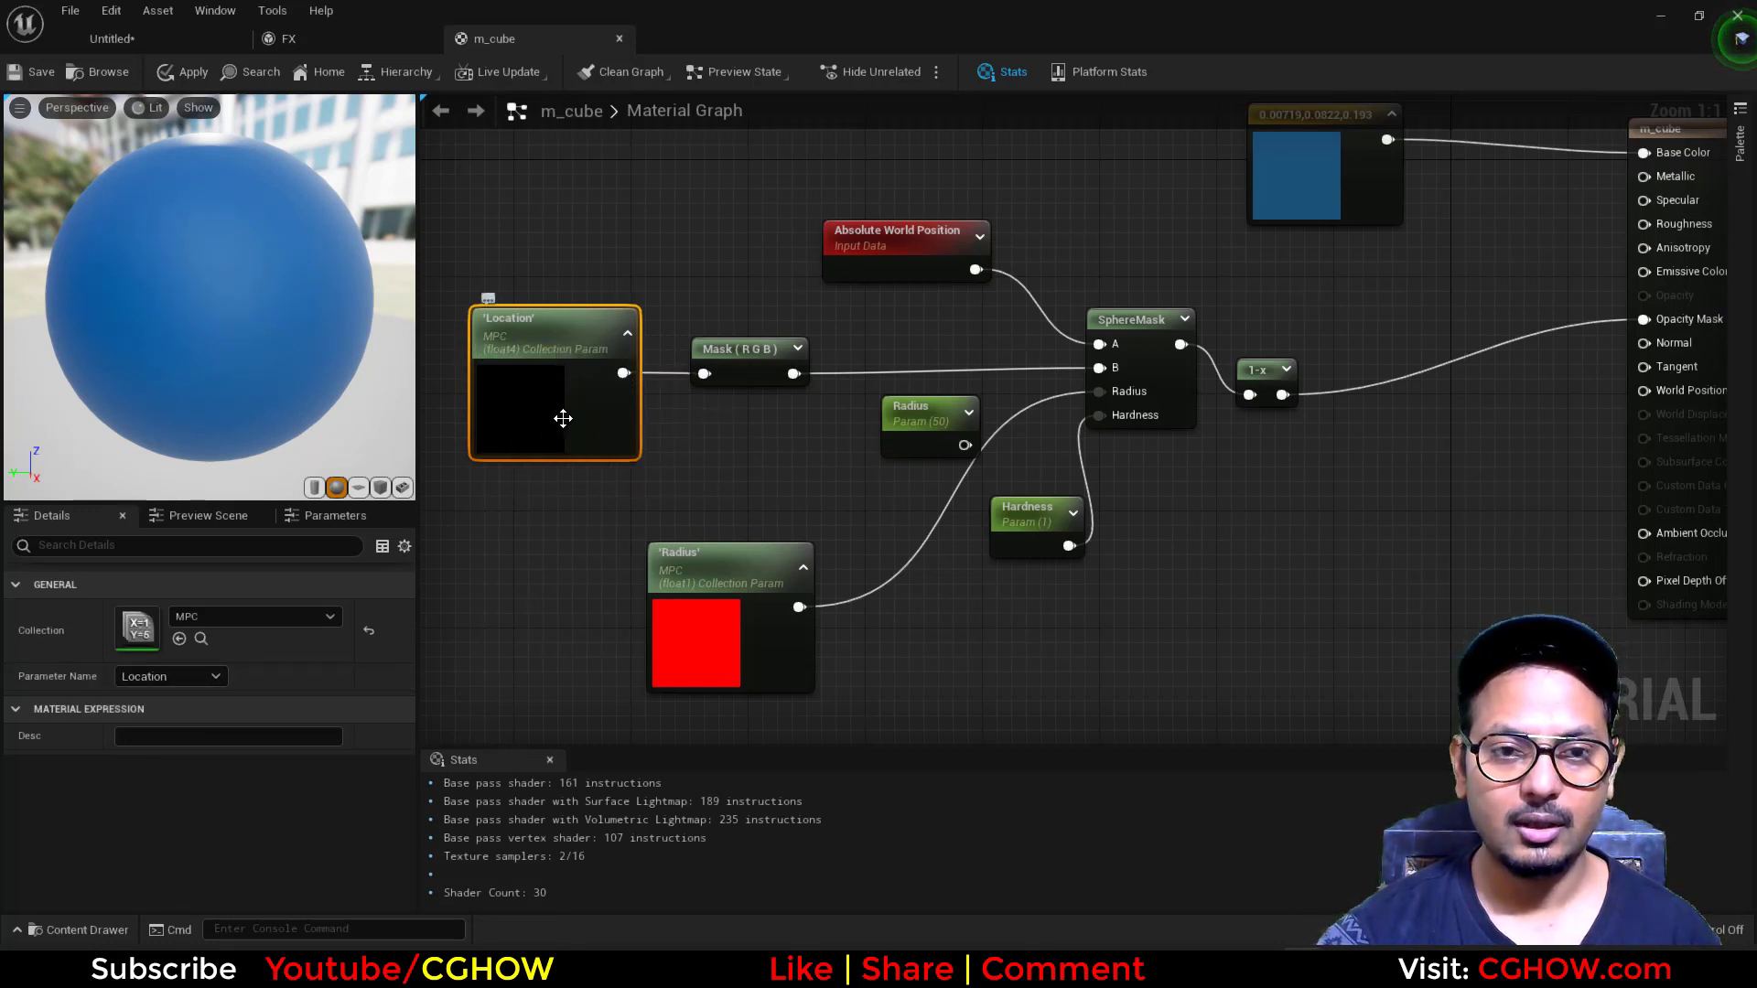
- Reposition the Radius collection parameter, Hardness and 1-x nodes around the SphereMask node
right_click_drag(853, 487, 823, 484)
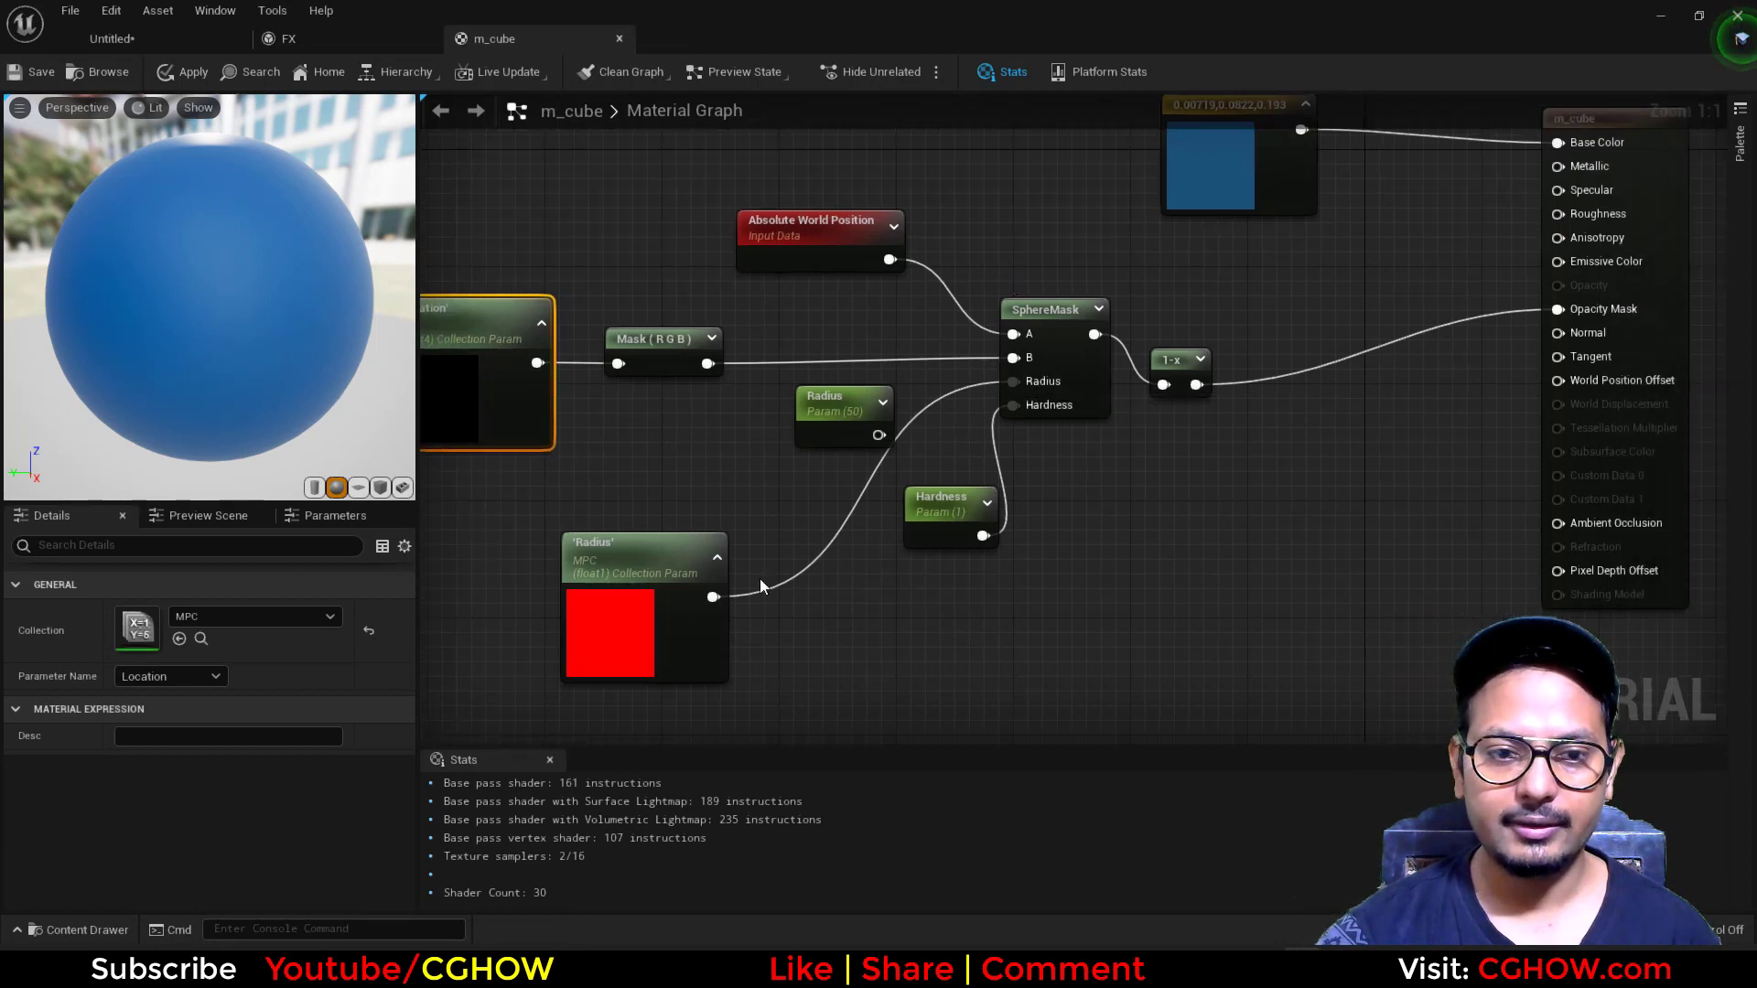
left_click_drag(682, 600, 603, 600)
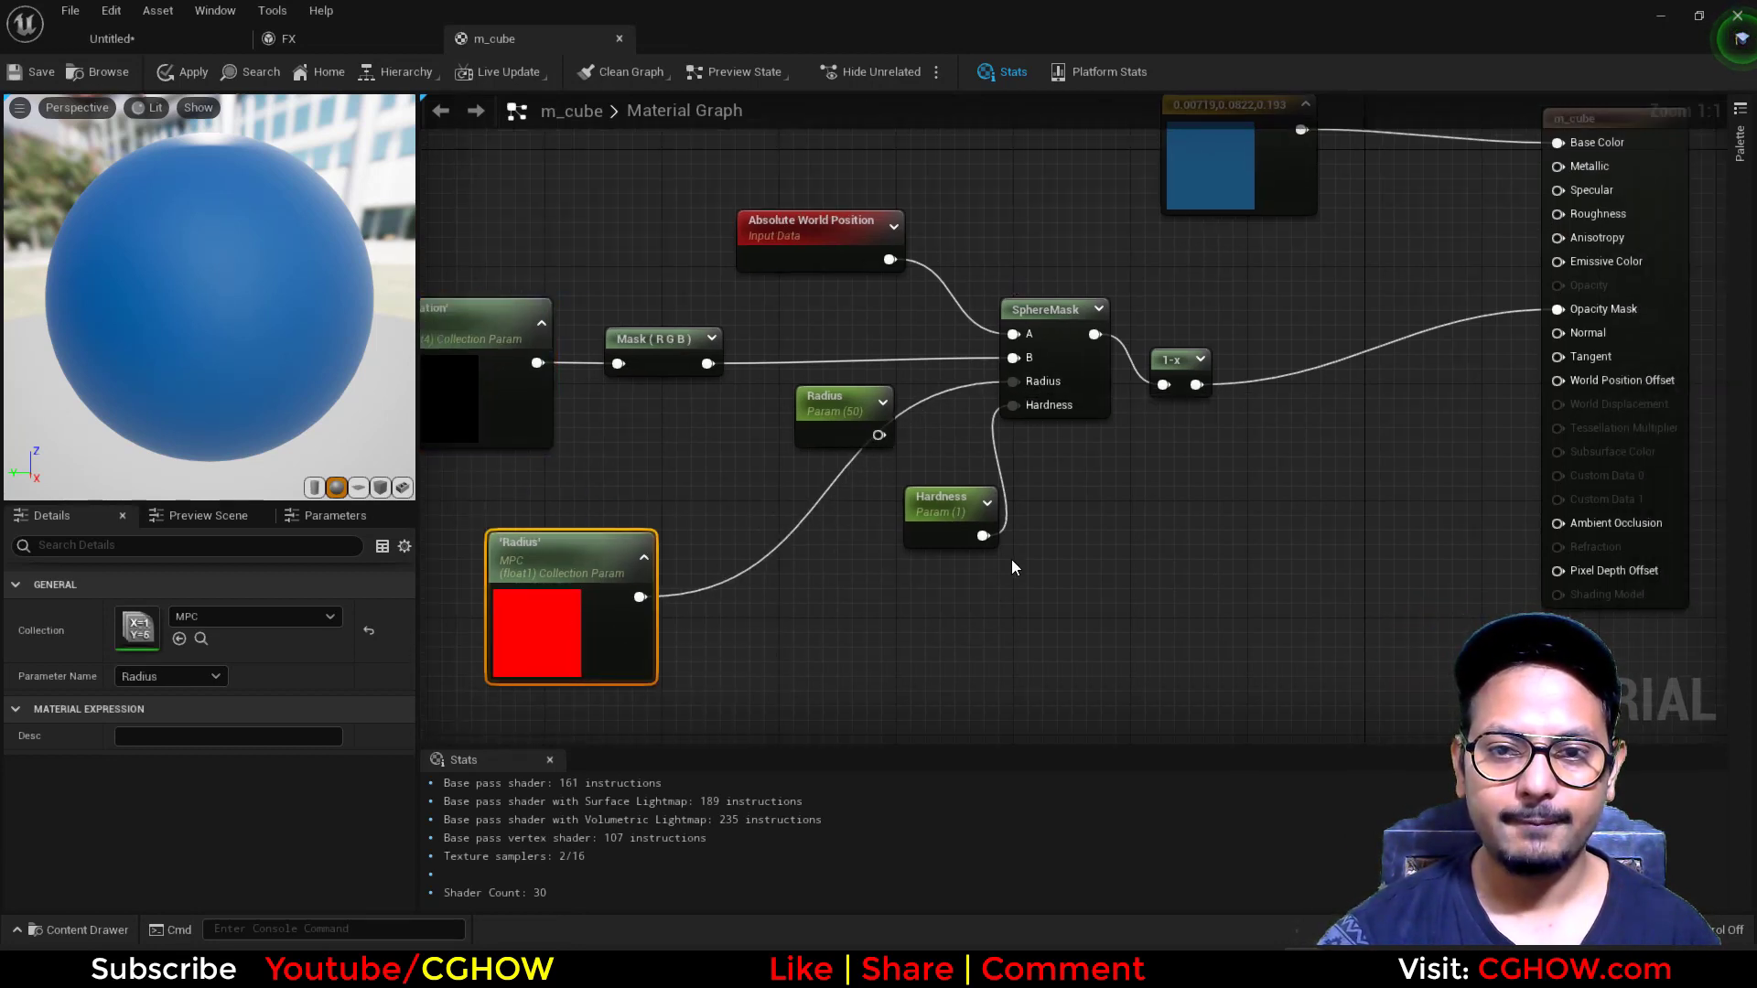
left_click_drag(932, 547, 926, 563)
right_click_drag(1067, 373, 863, 496)
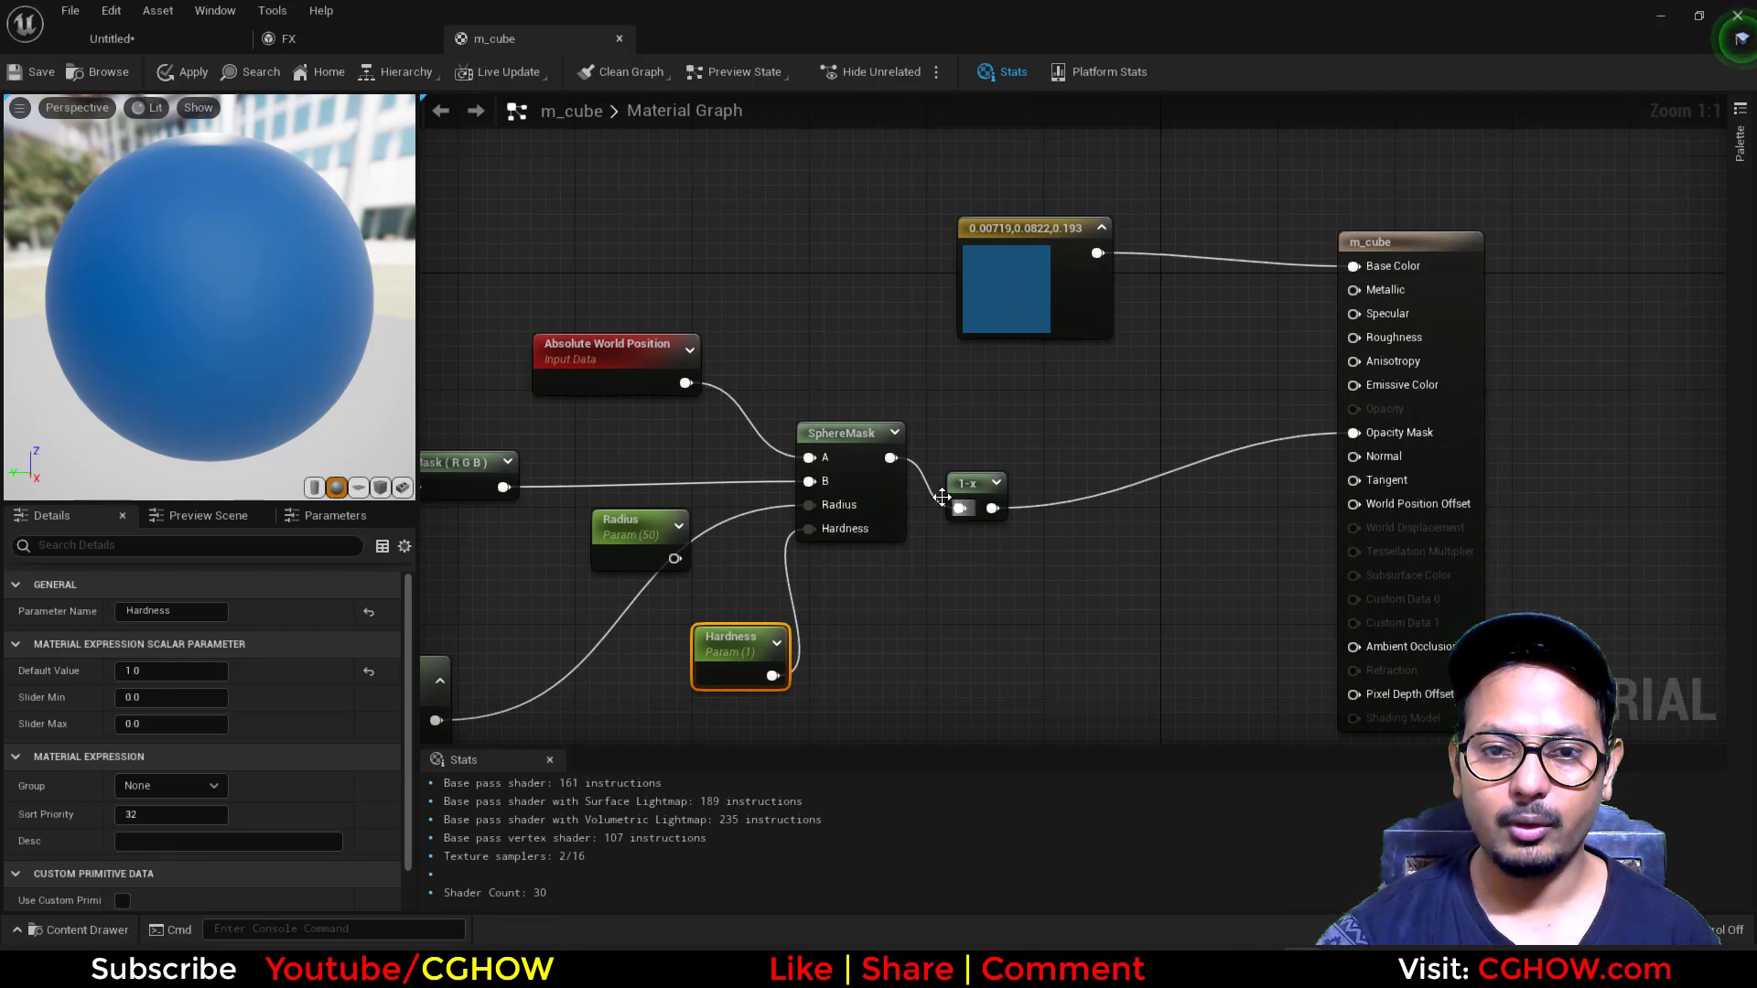
left_click_drag(962, 480, 986, 453)
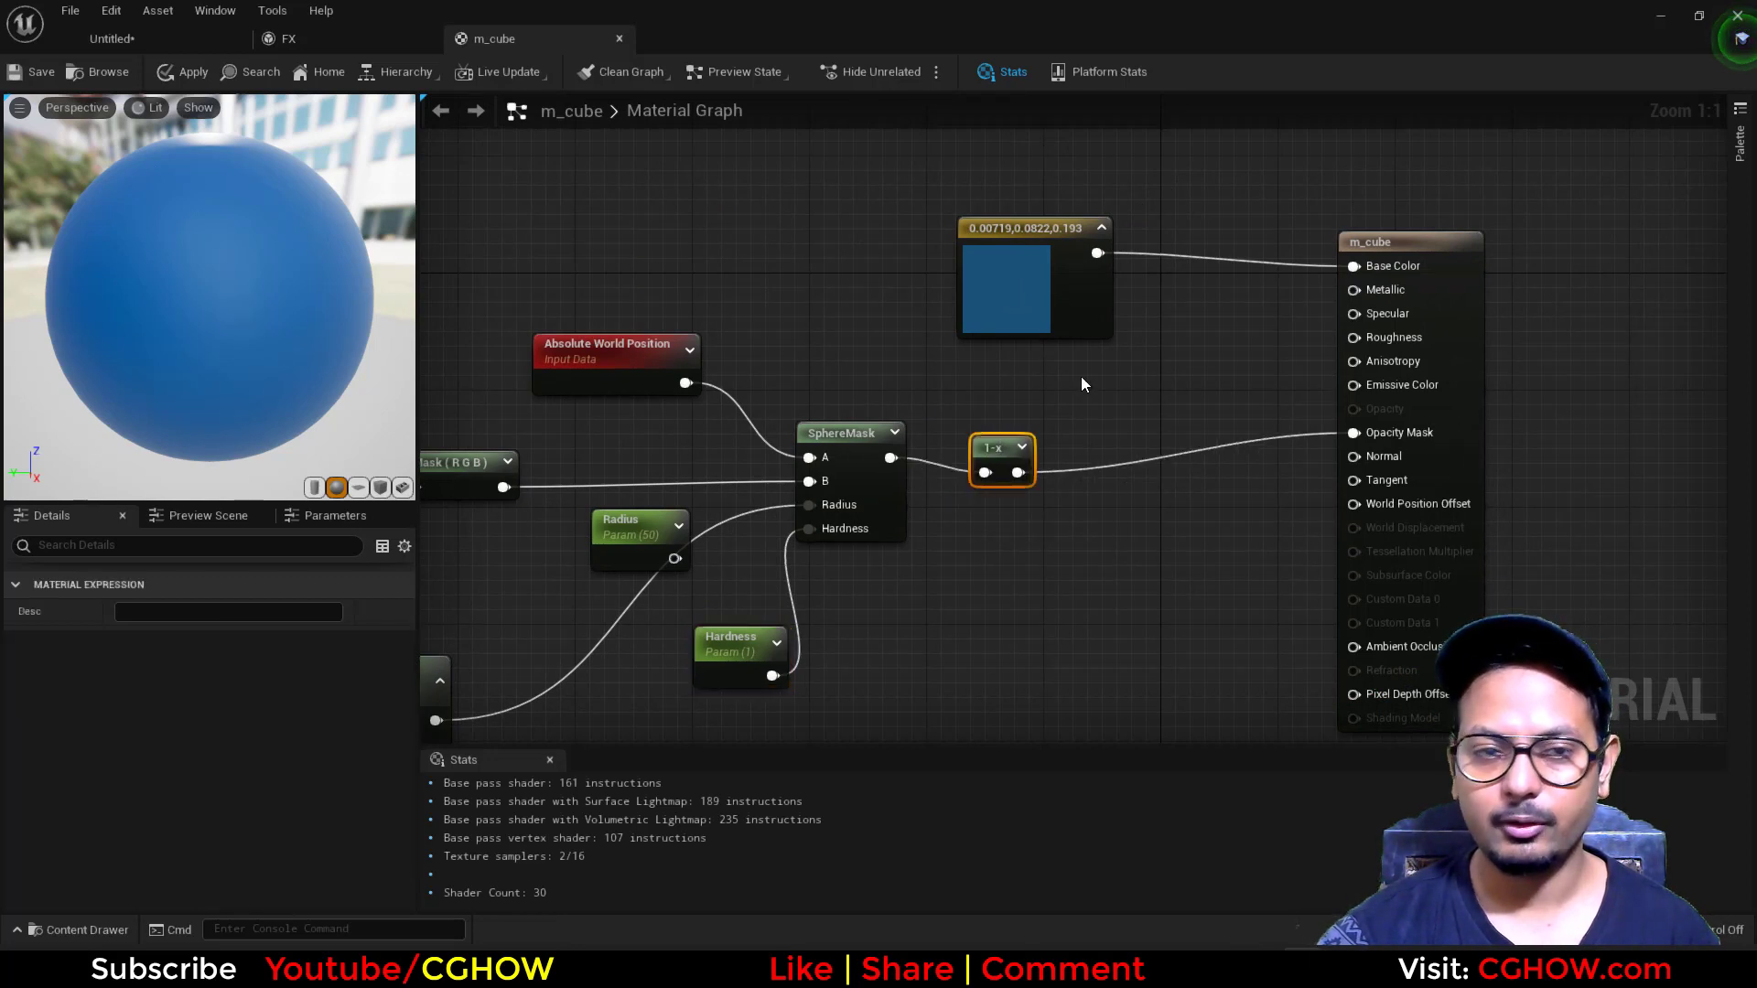
- Close the m_cube material without applying its changes and return to the level
middle_click(537, 29)
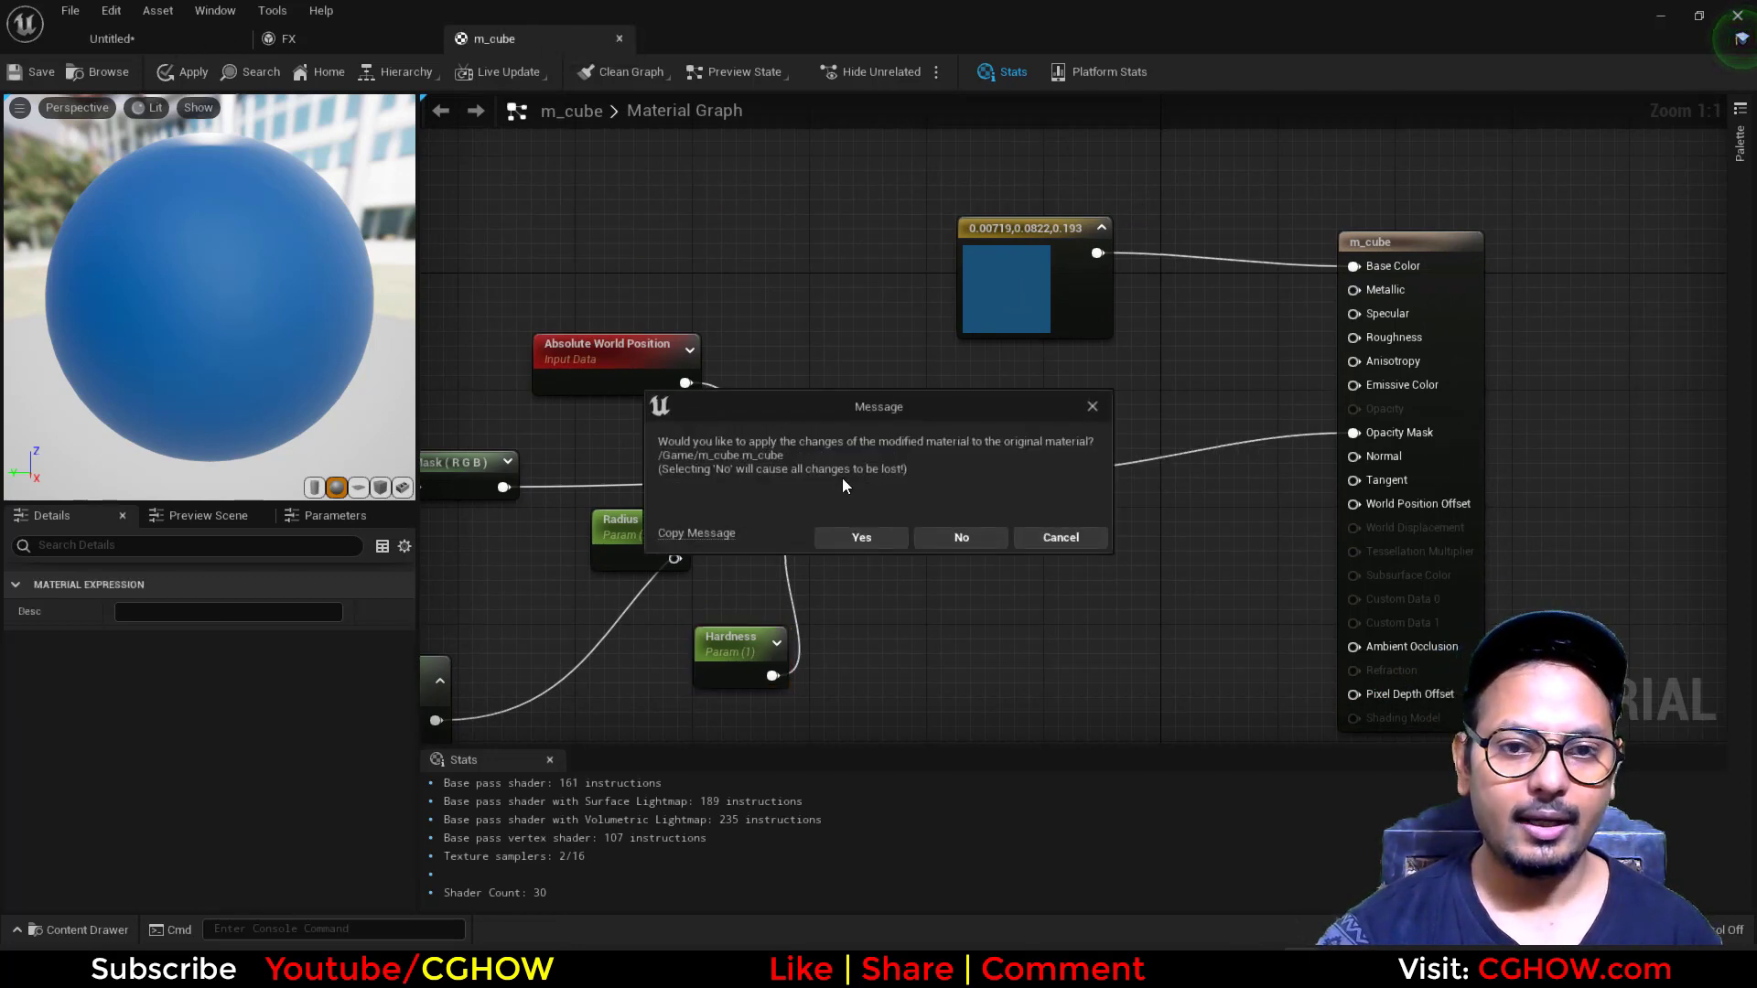
left_click(951, 541)
left_click(146, 42)
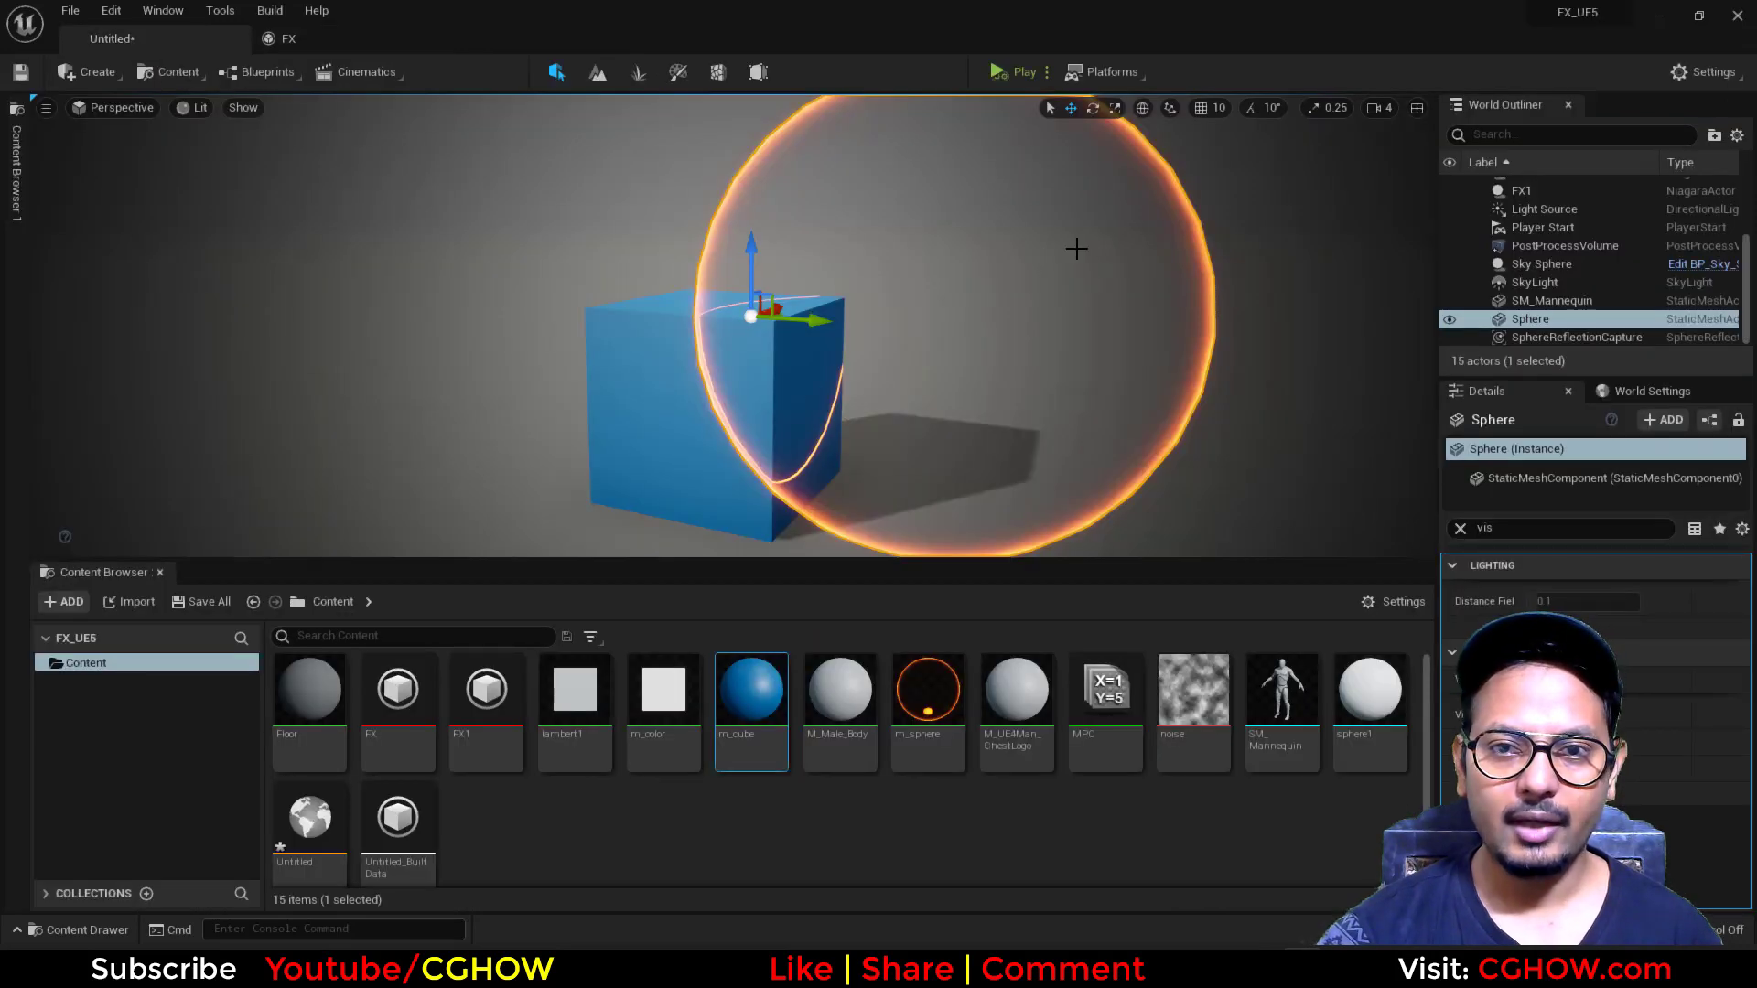
- Open the level blueprint and examine the Event Tick nodes that set the MPC Location and Radius parameters
left_click(286, 71)
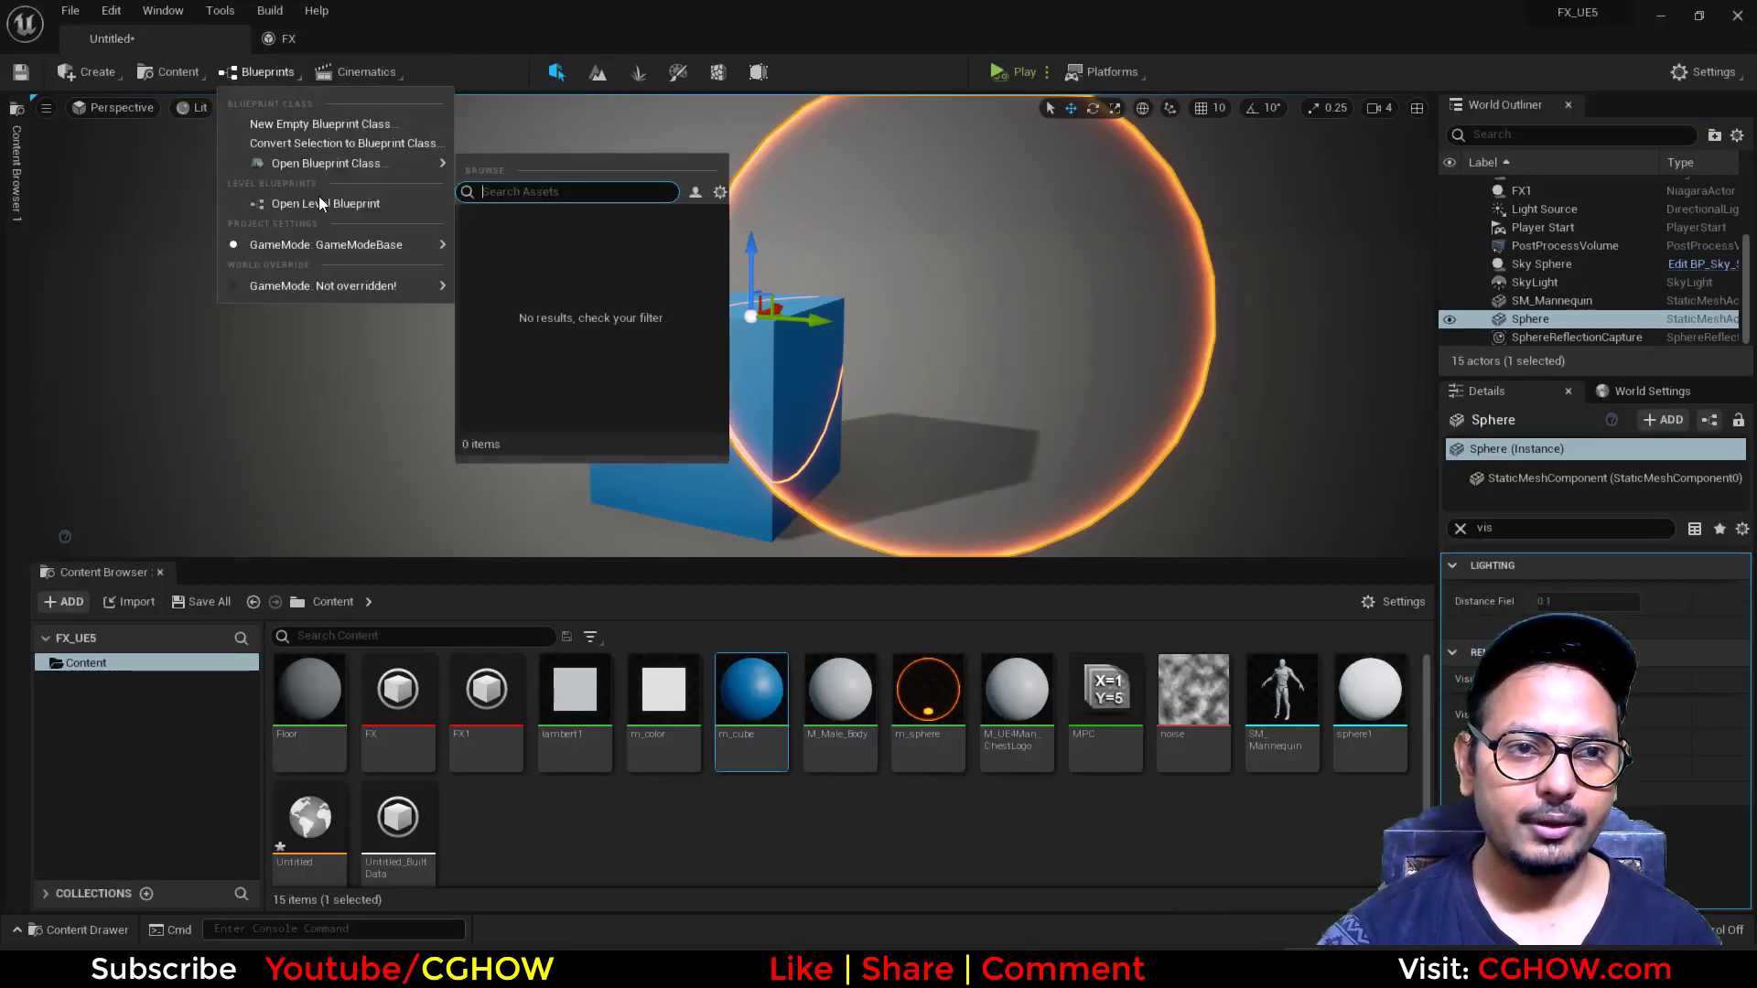
left_click(318, 196)
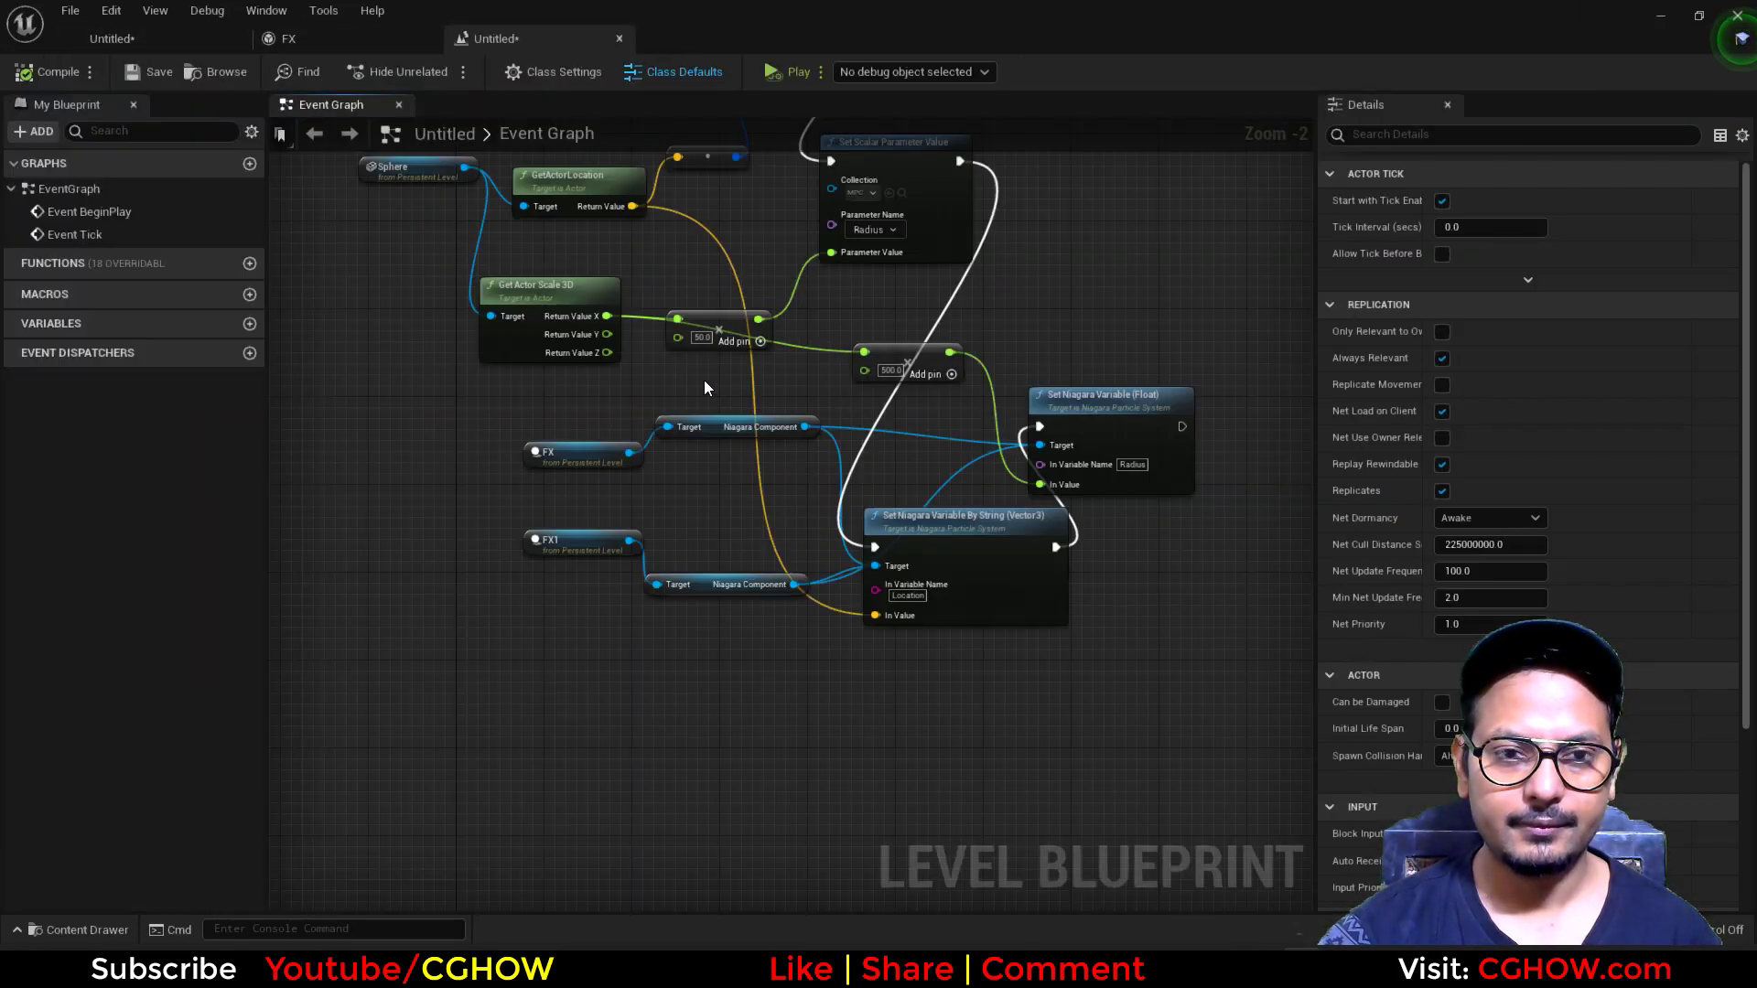
scroll(694, 392, "up", 2)
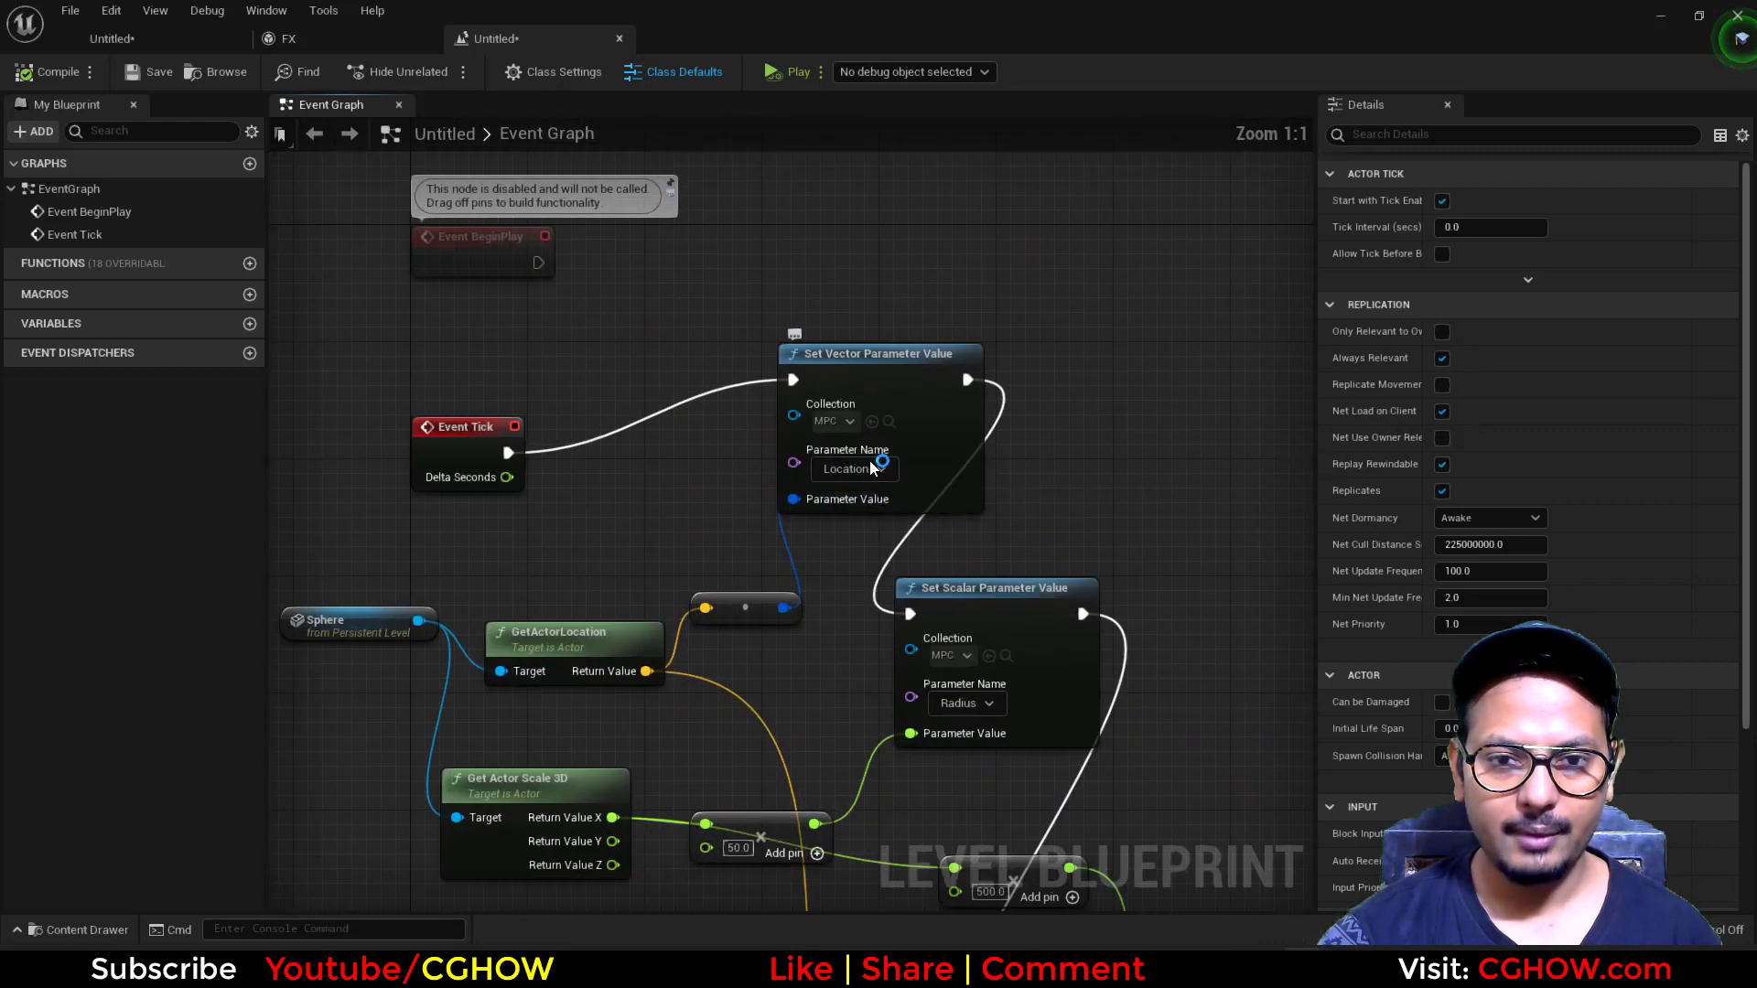
right_click_drag(631, 540, 752, 463)
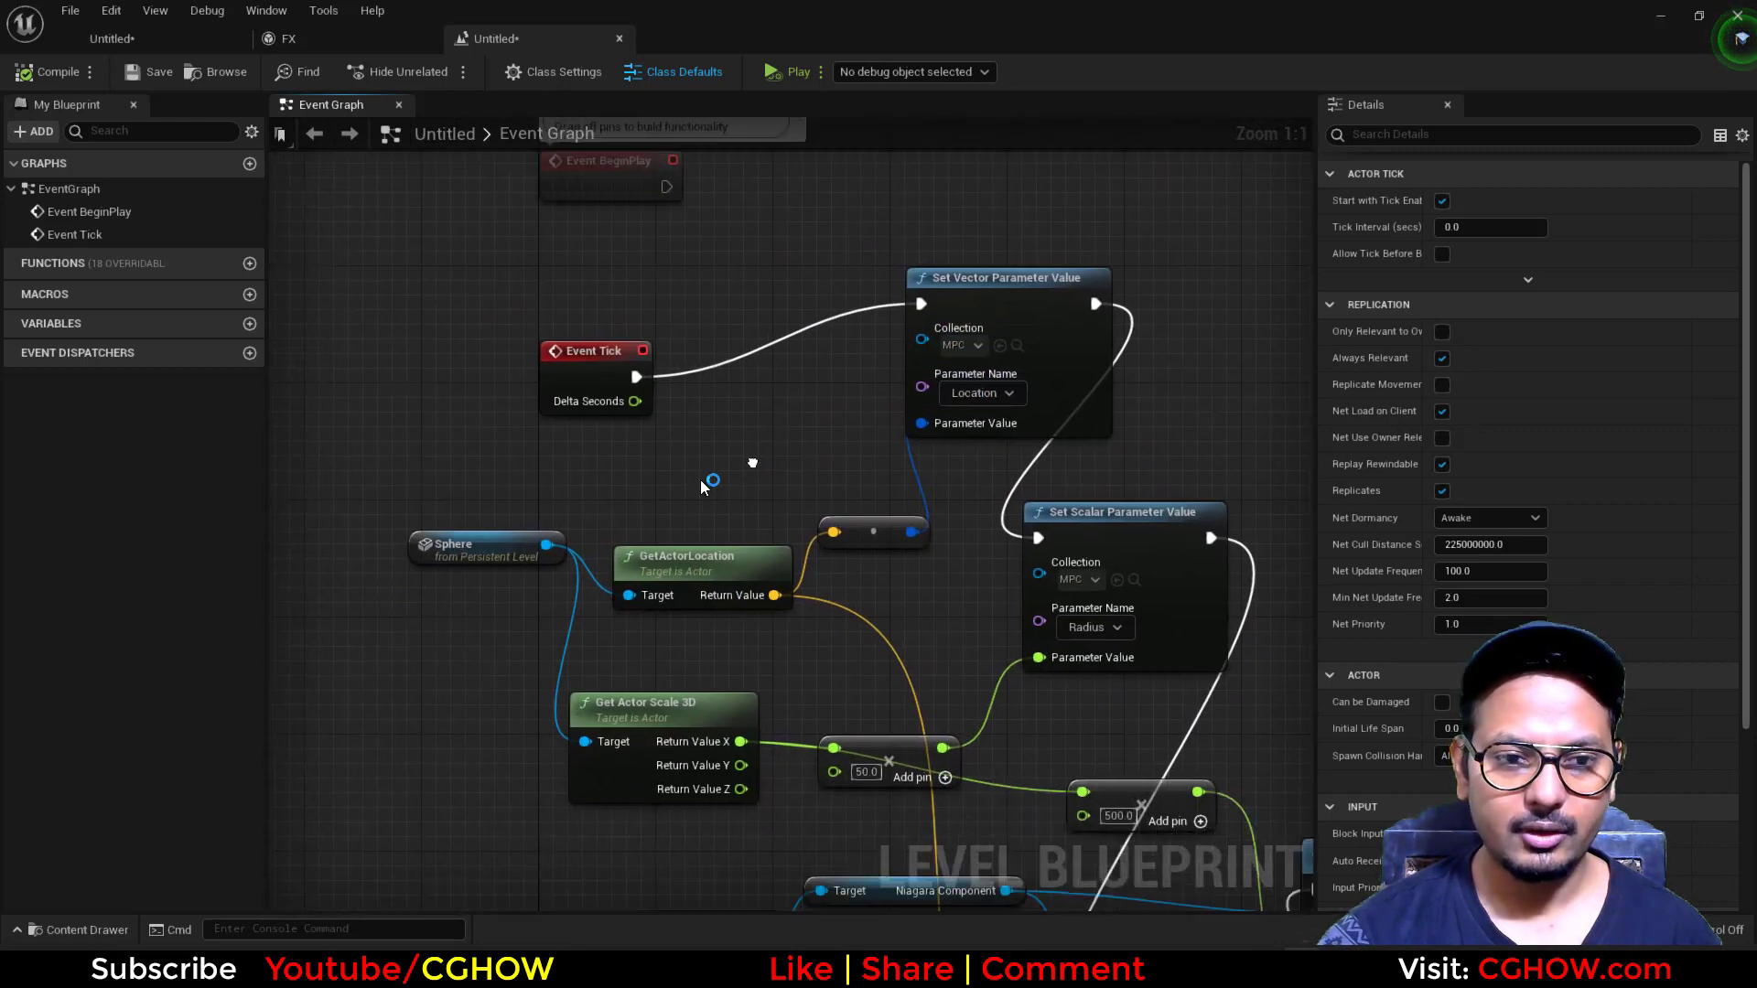
- Spread out the Sphere reference, Get Actor Scale 3D, 50.0 multiply and Set Scalar Parameter Value nodes in the event graph
double_click(501, 540)
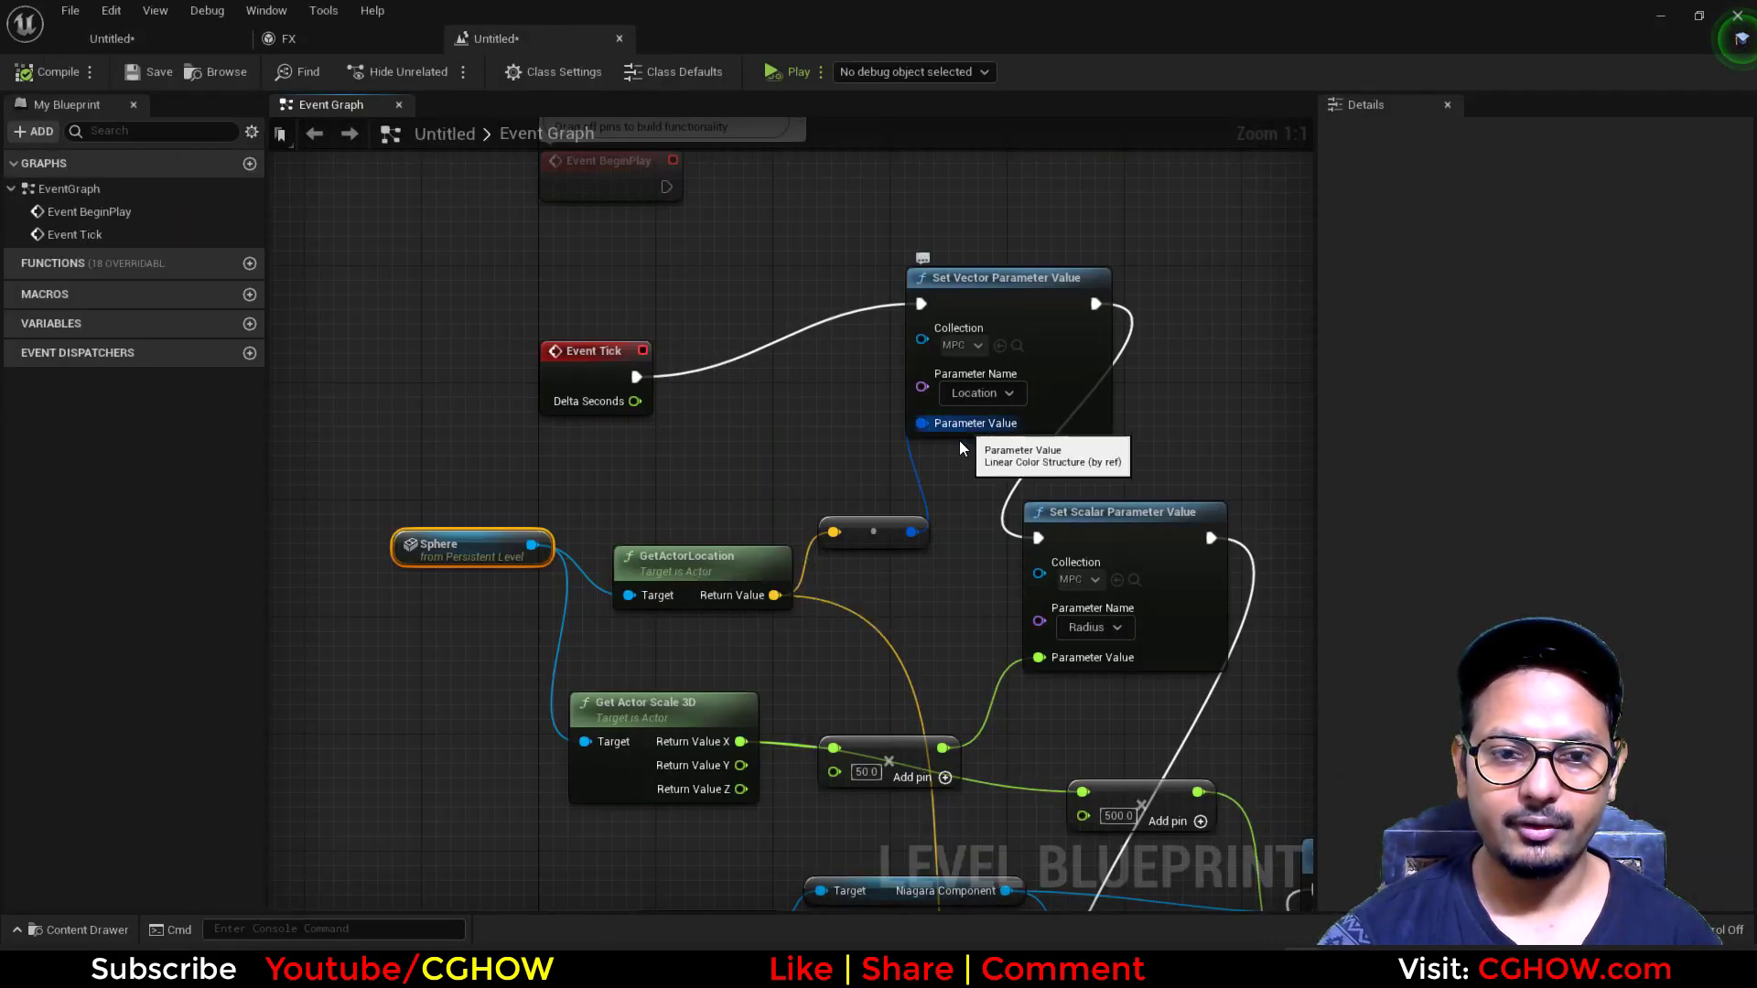
right_click_drag(878, 536, 884, 412)
left_click_drag(482, 425, 409, 439)
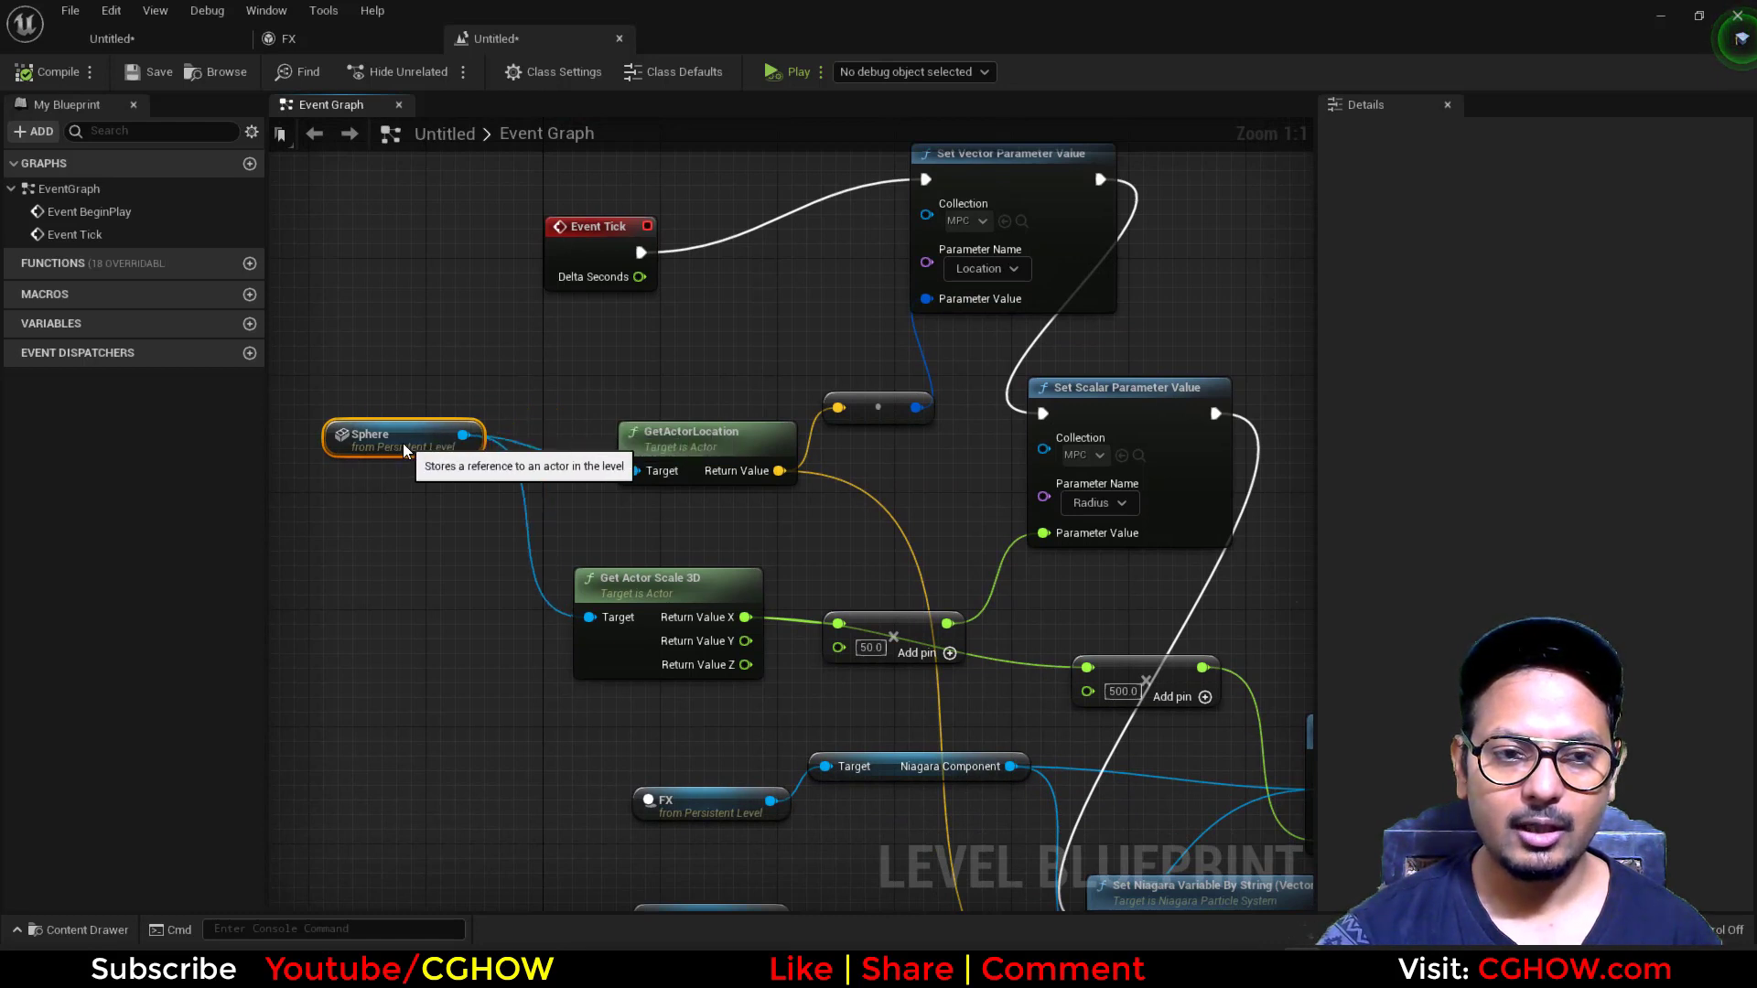
left_click_drag(710, 594, 651, 624)
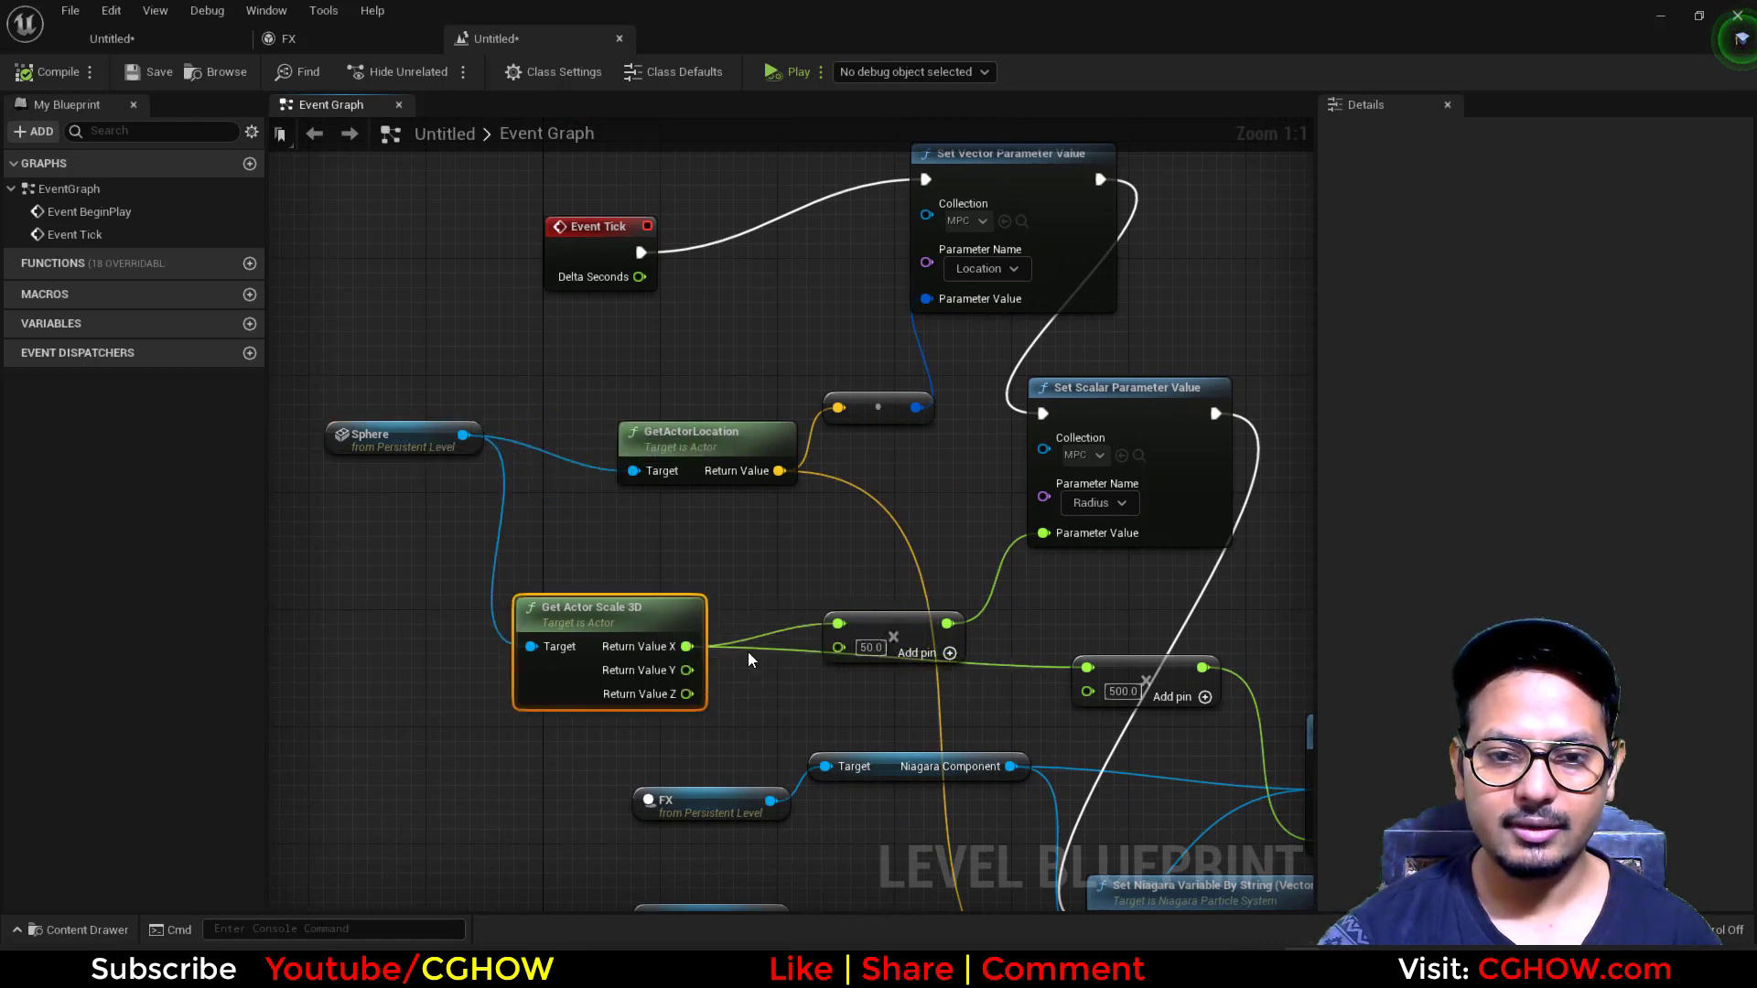
left_click_drag(875, 631, 860, 602)
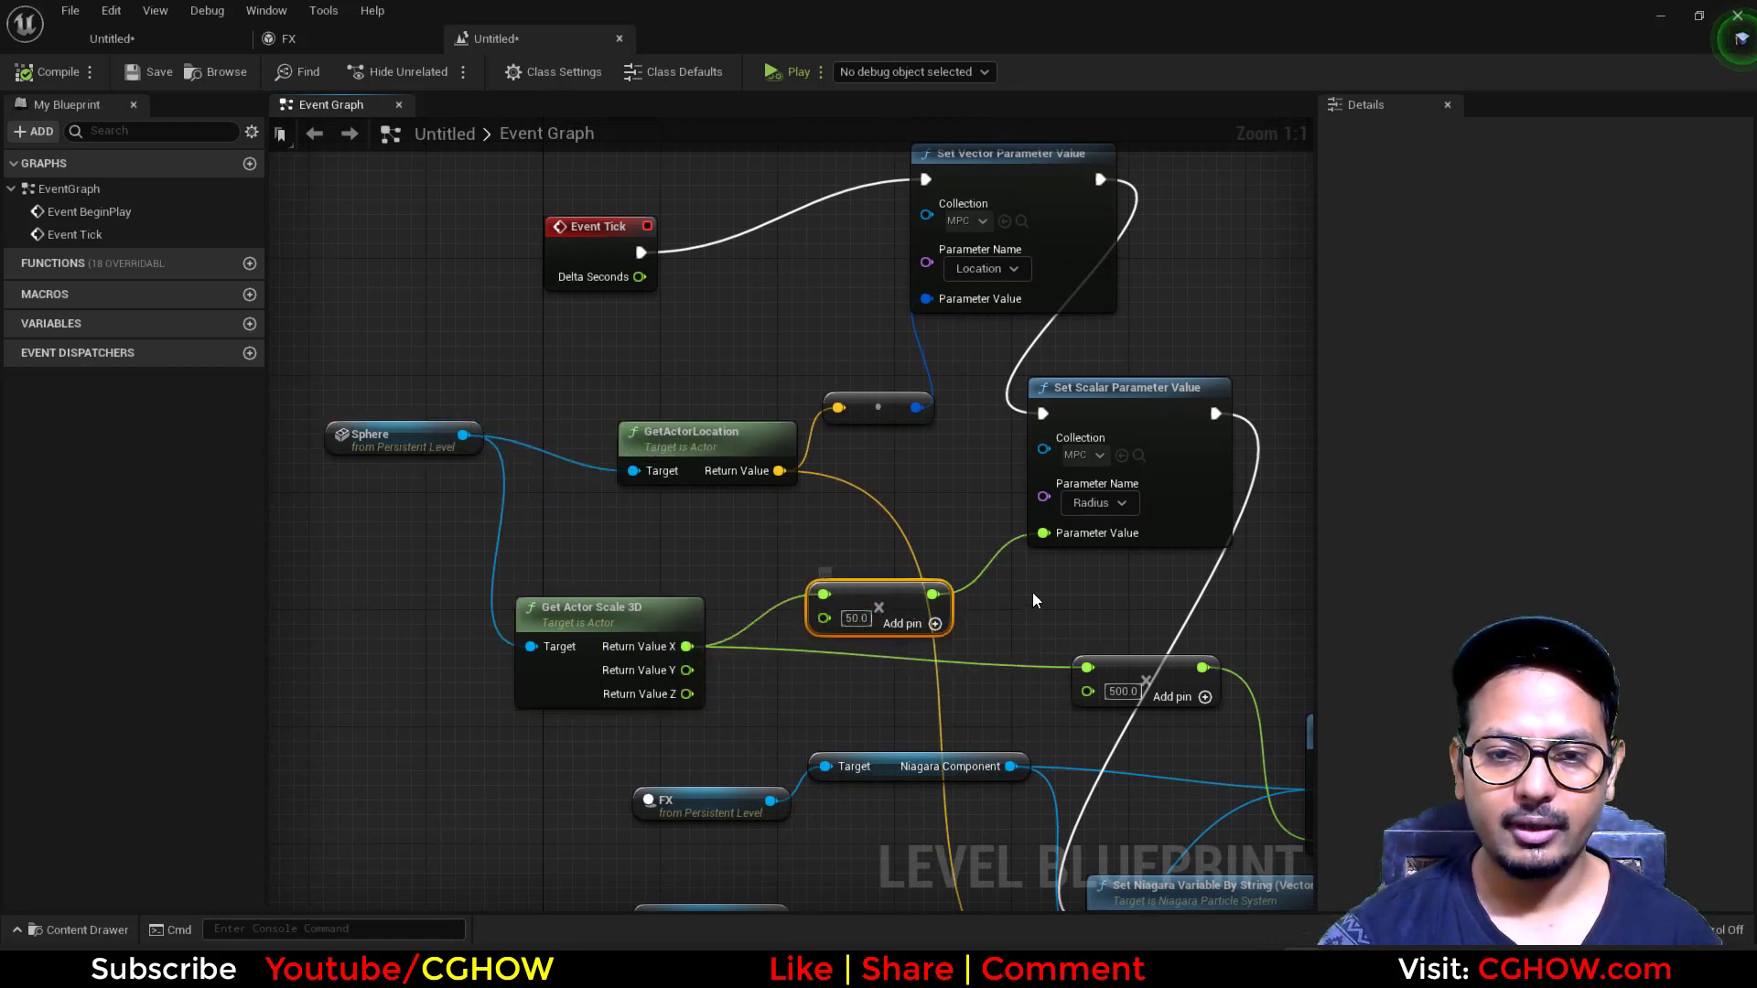
left_click_drag(1066, 483, 1125, 469)
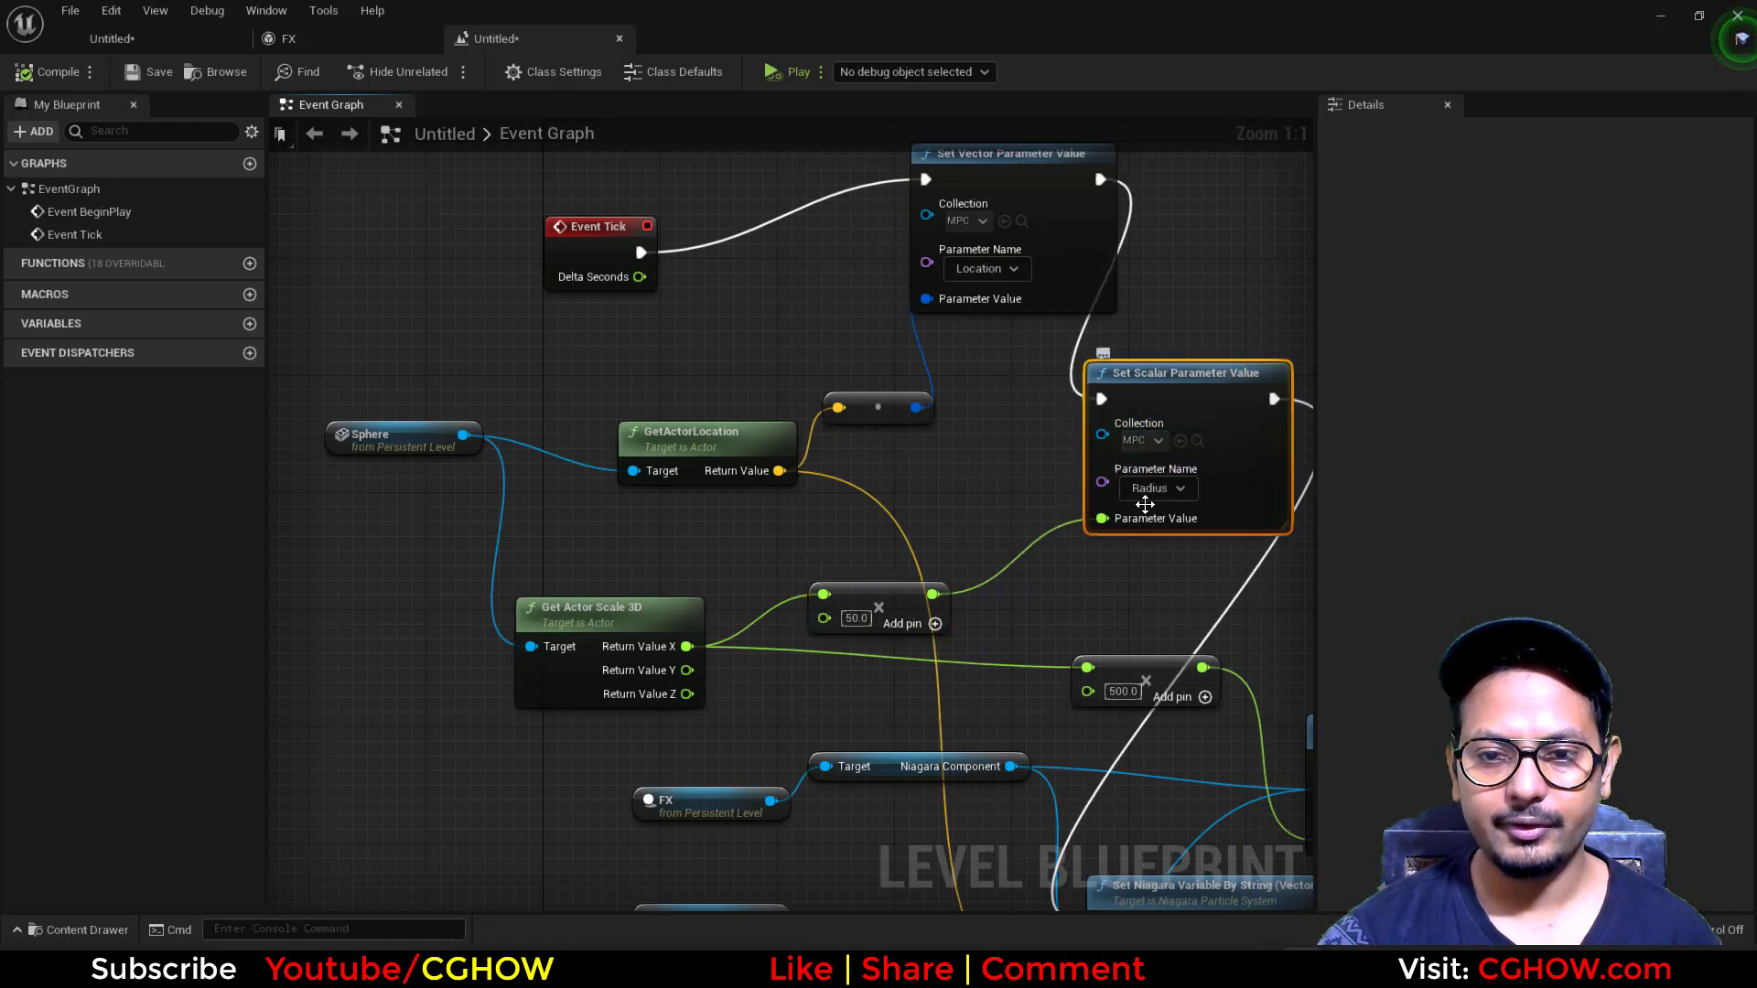
- Simulate the level, move the sphere over the cube to examine the mask cut, and stop the simulation
left_click(162, 47)
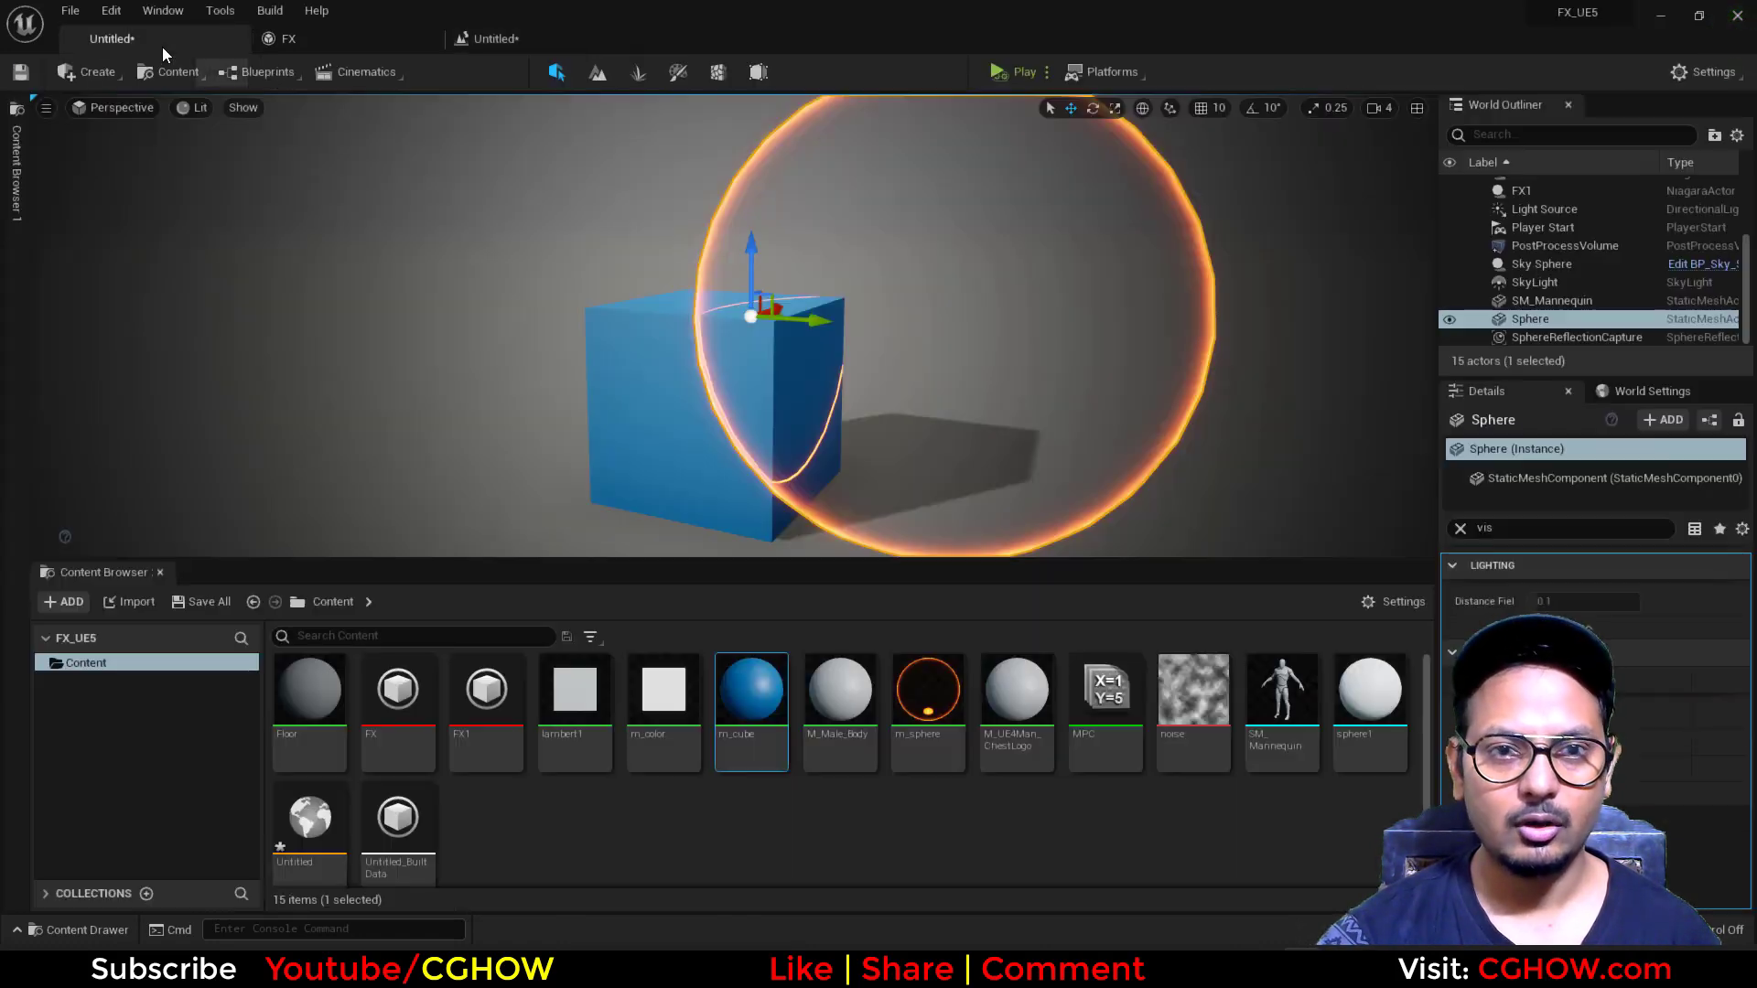
left_click(998, 73)
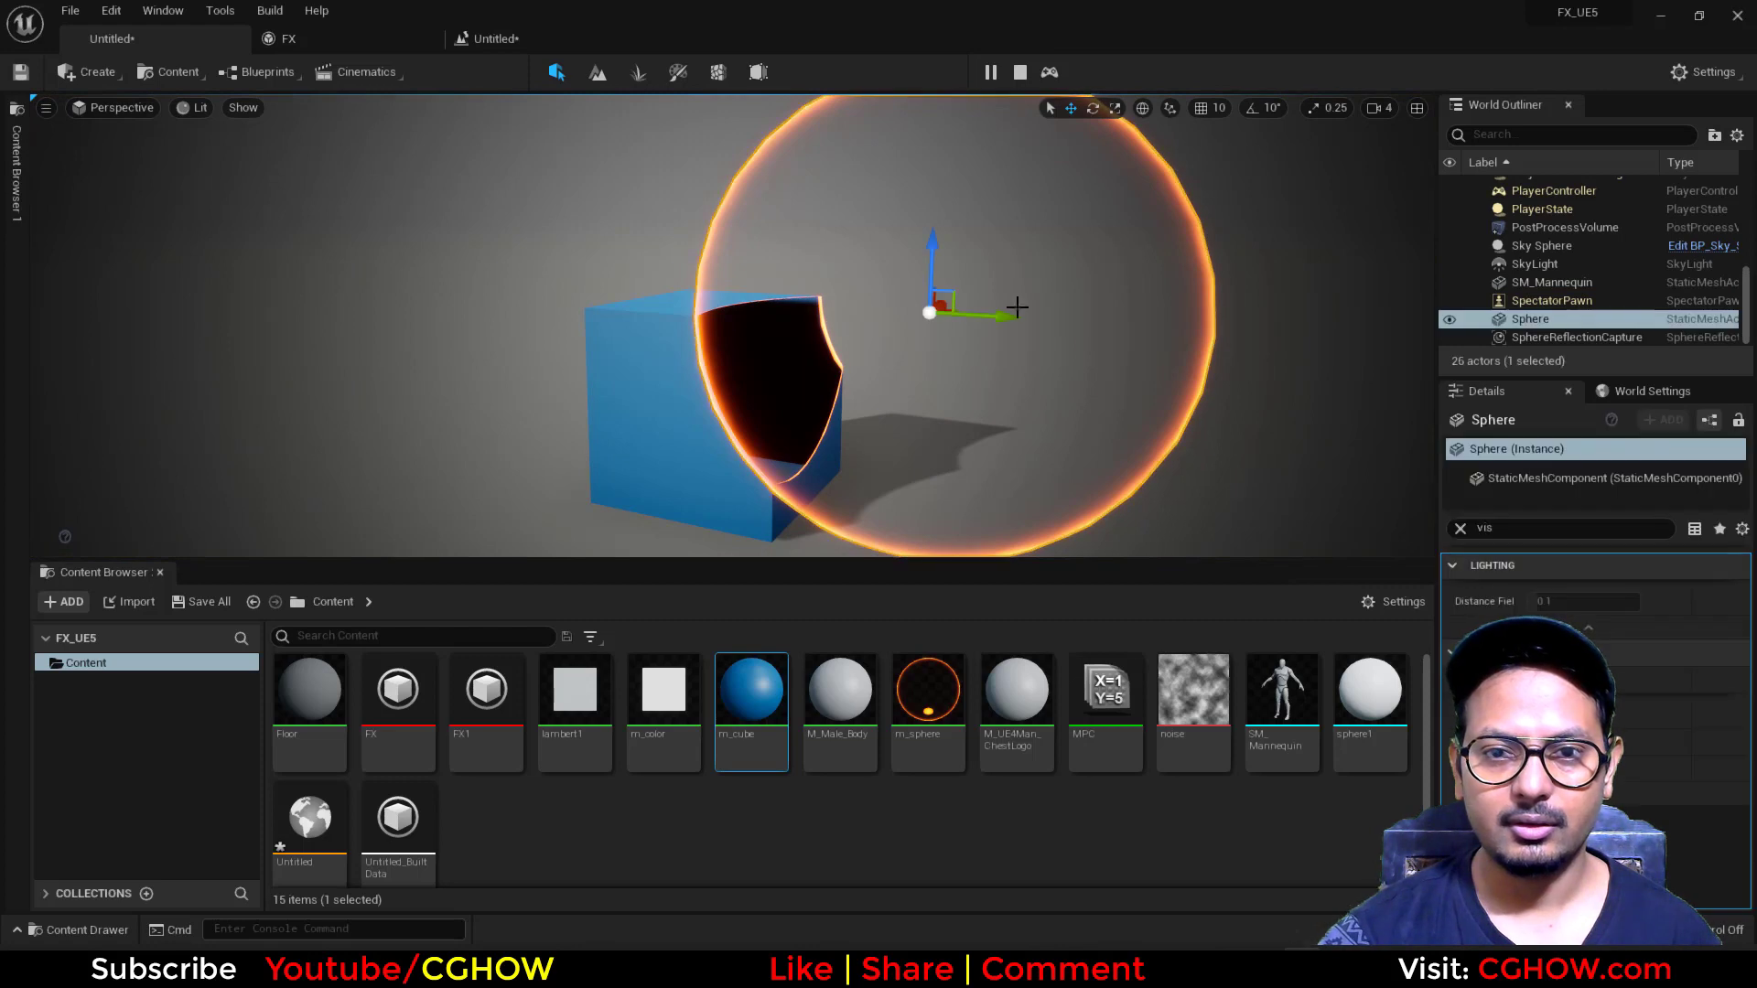
left_click_drag(931, 314, 814, 334)
left_click(1020, 72)
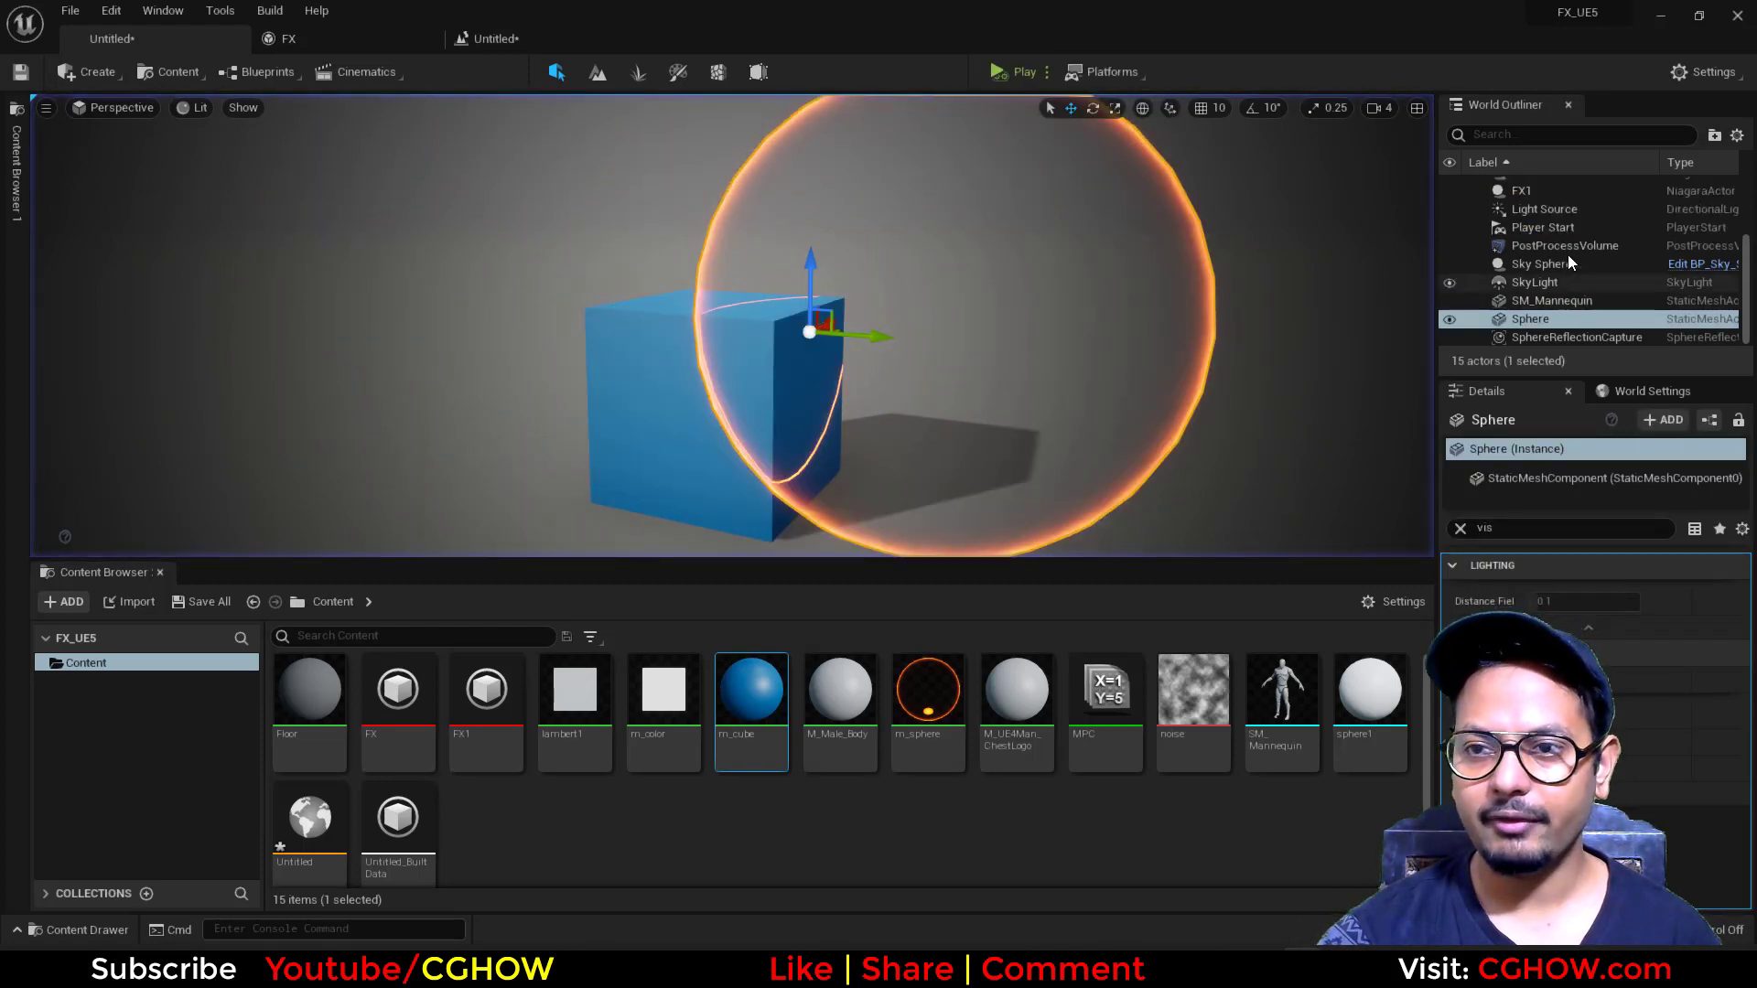
- Turn on visibility for the FX actor and turn it off for the Cube actor
left_click(1521, 295)
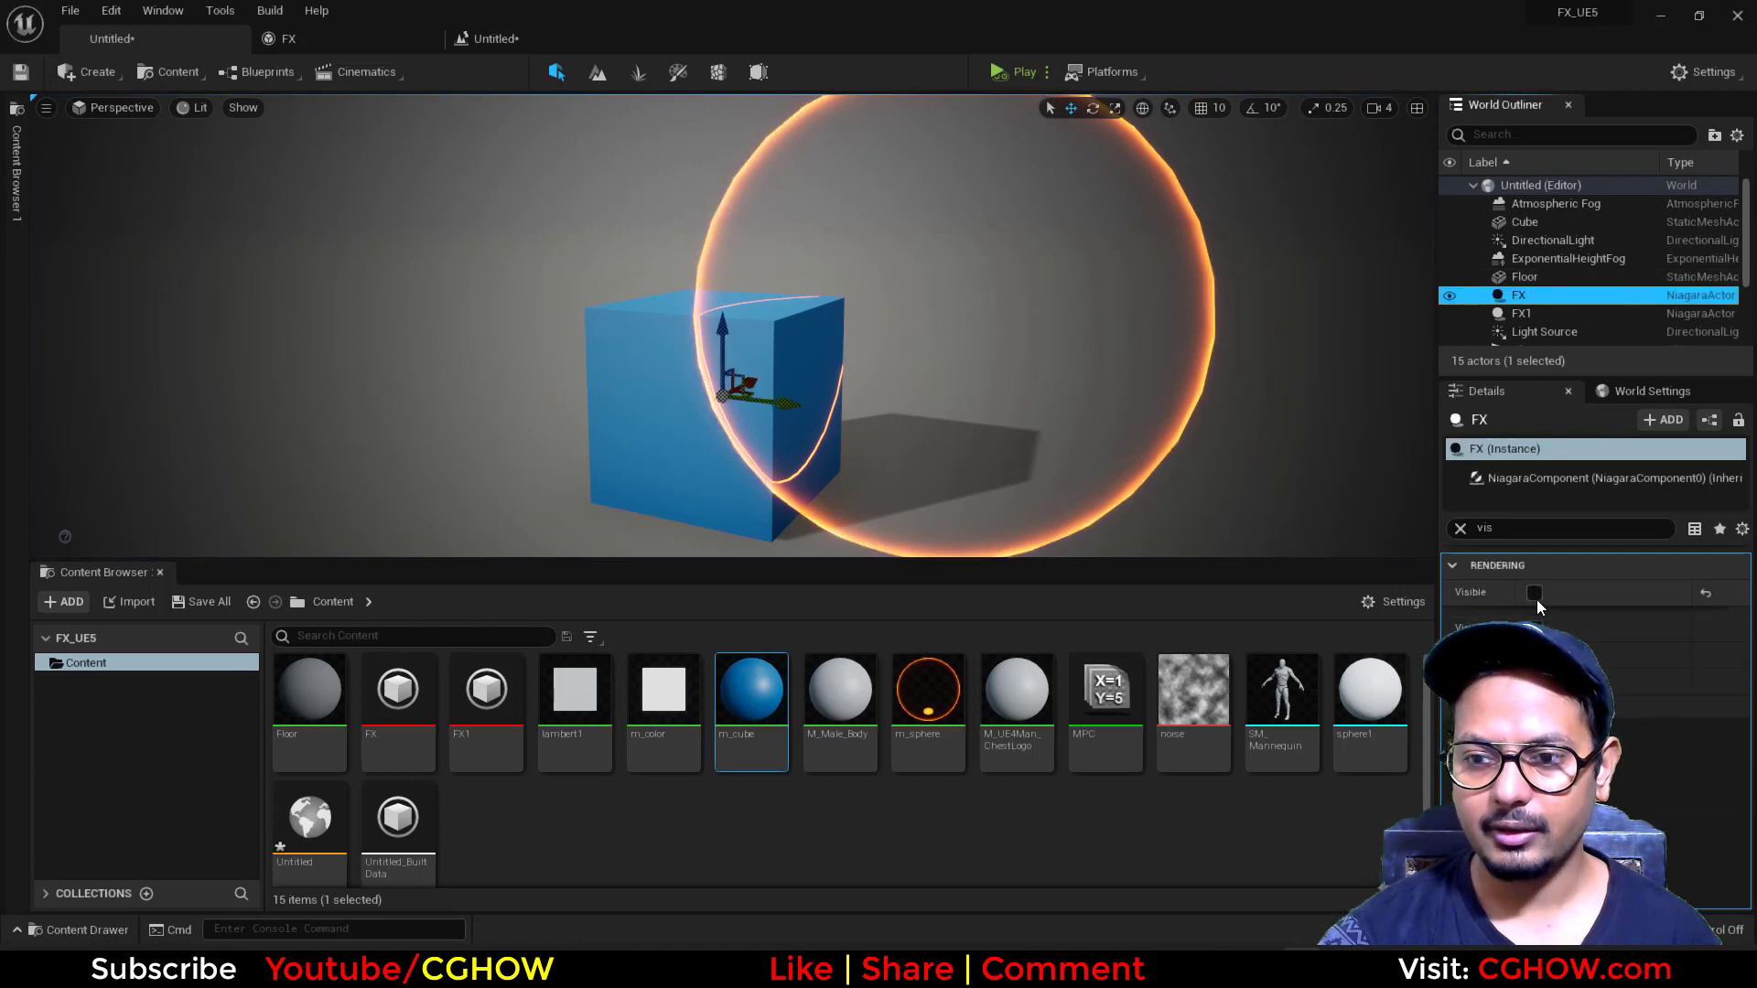
left_click(685, 418)
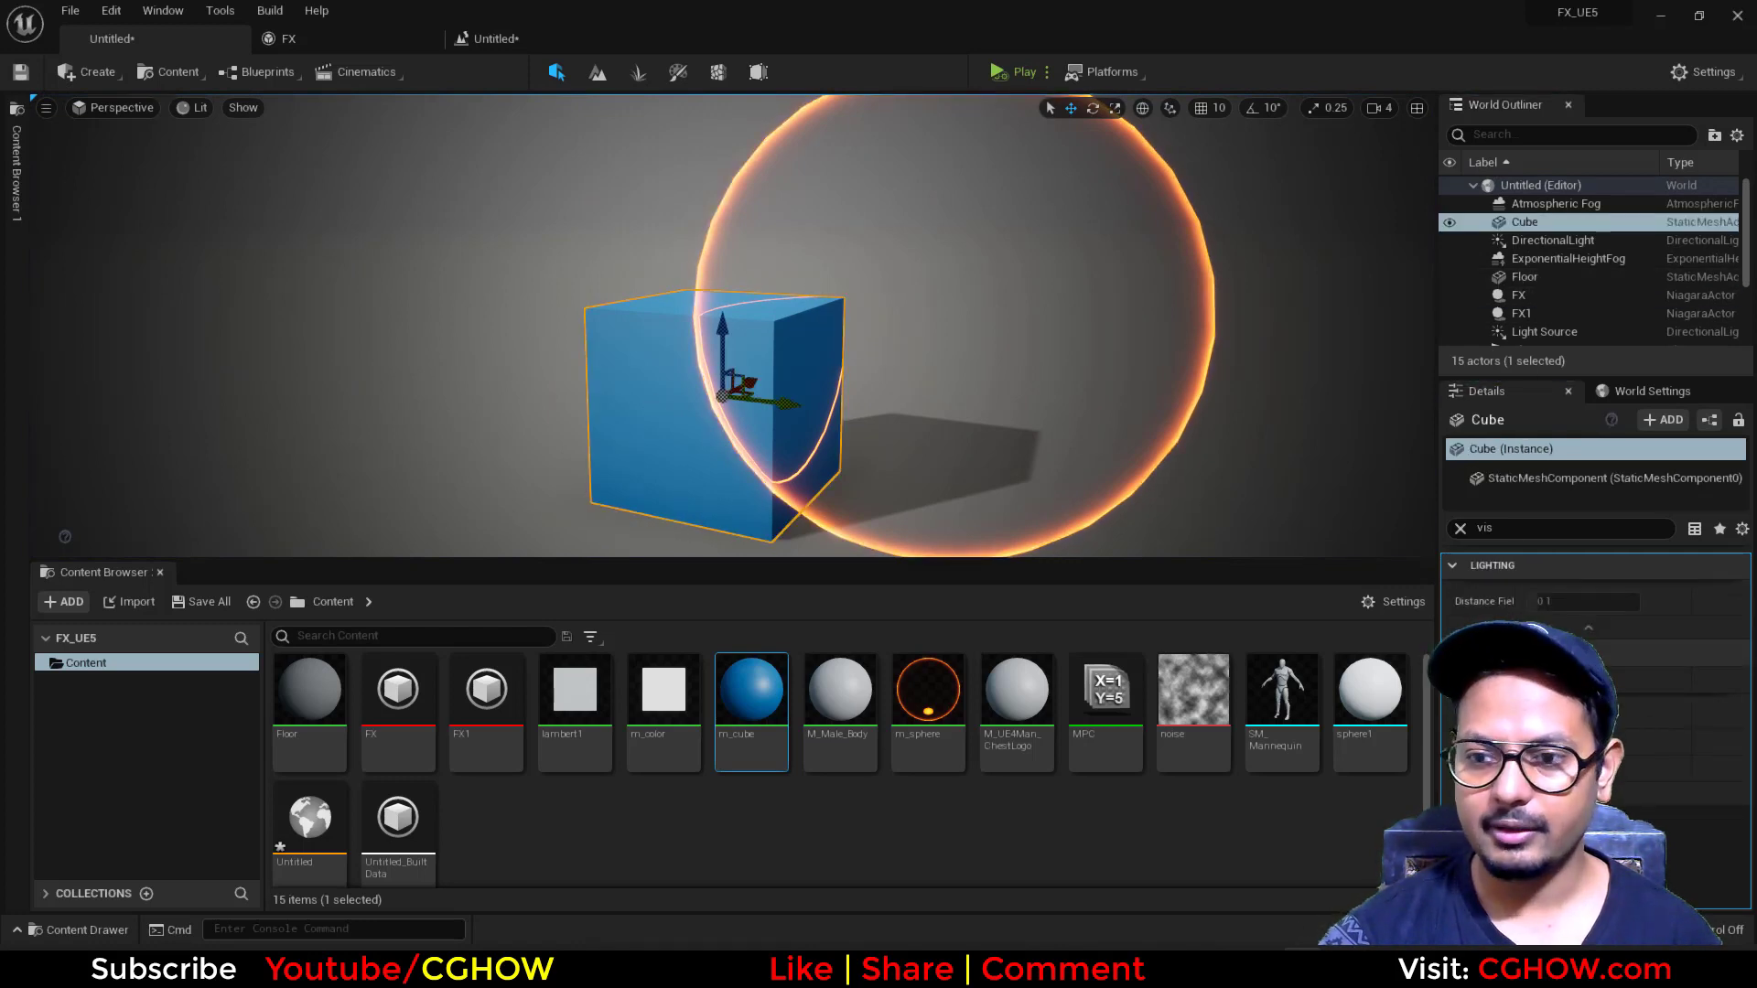
left_click(1541, 680)
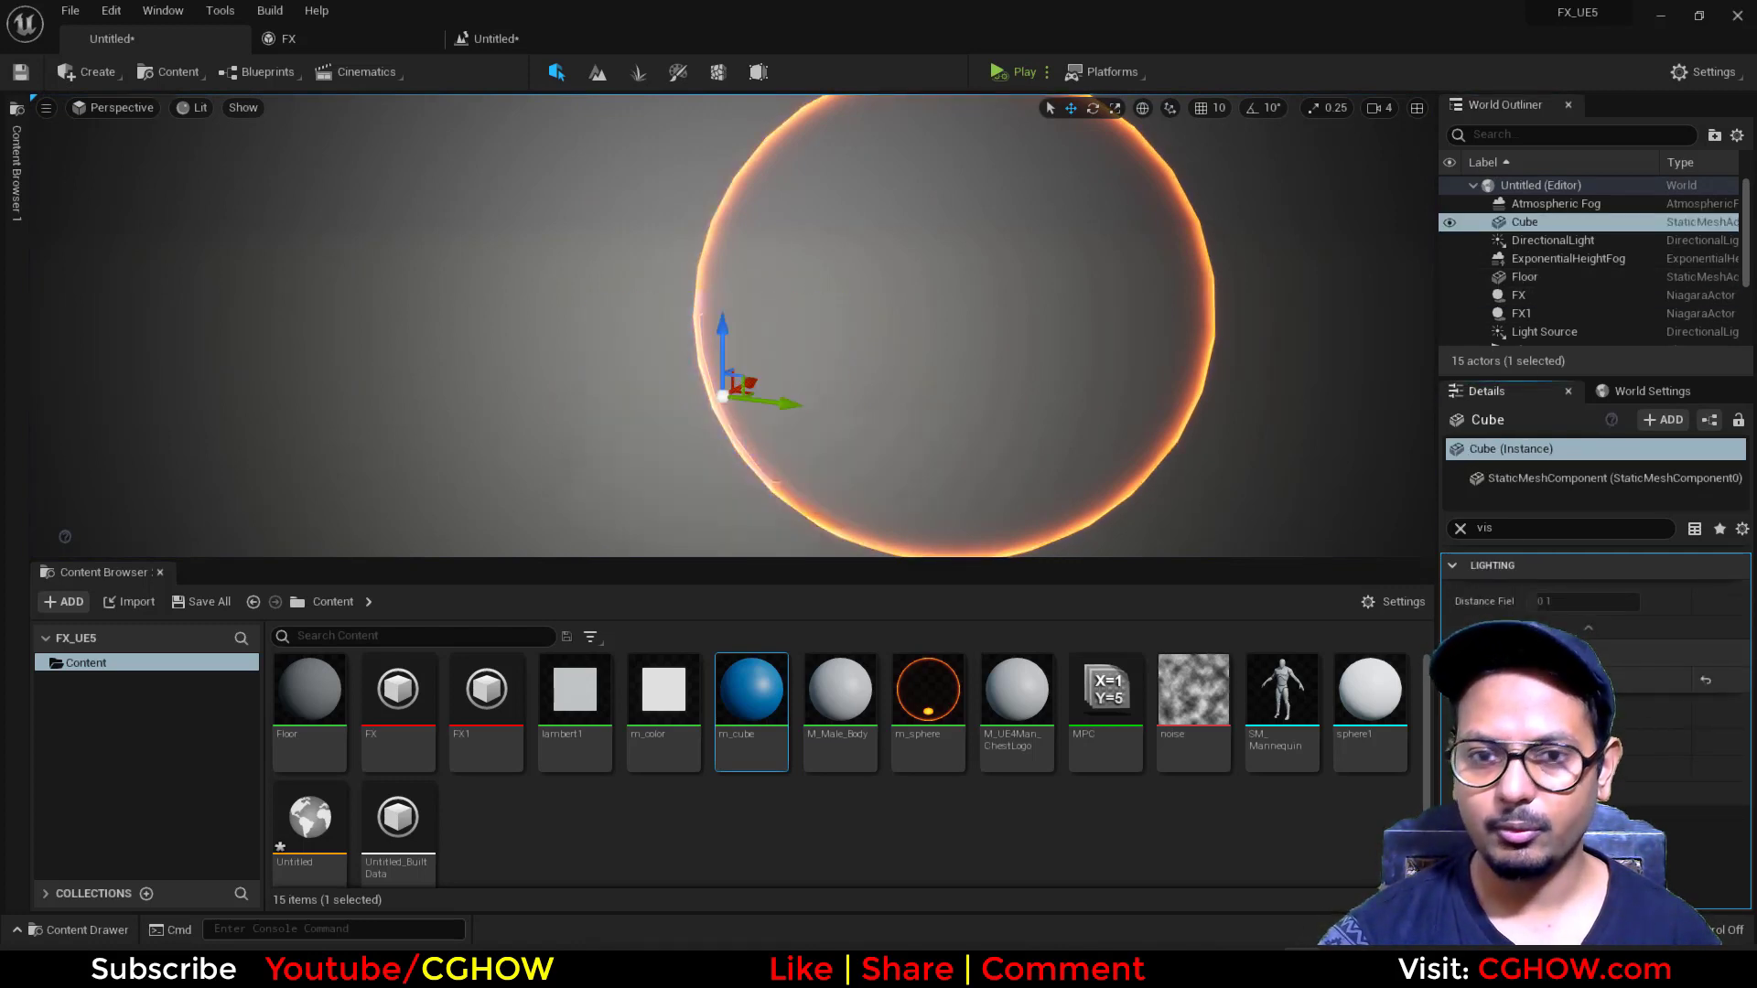
- Simulate the level, move the sphere to examine the FX particles without the cube, and stop the simulation
left_click(996, 73)
left_click(924, 316)
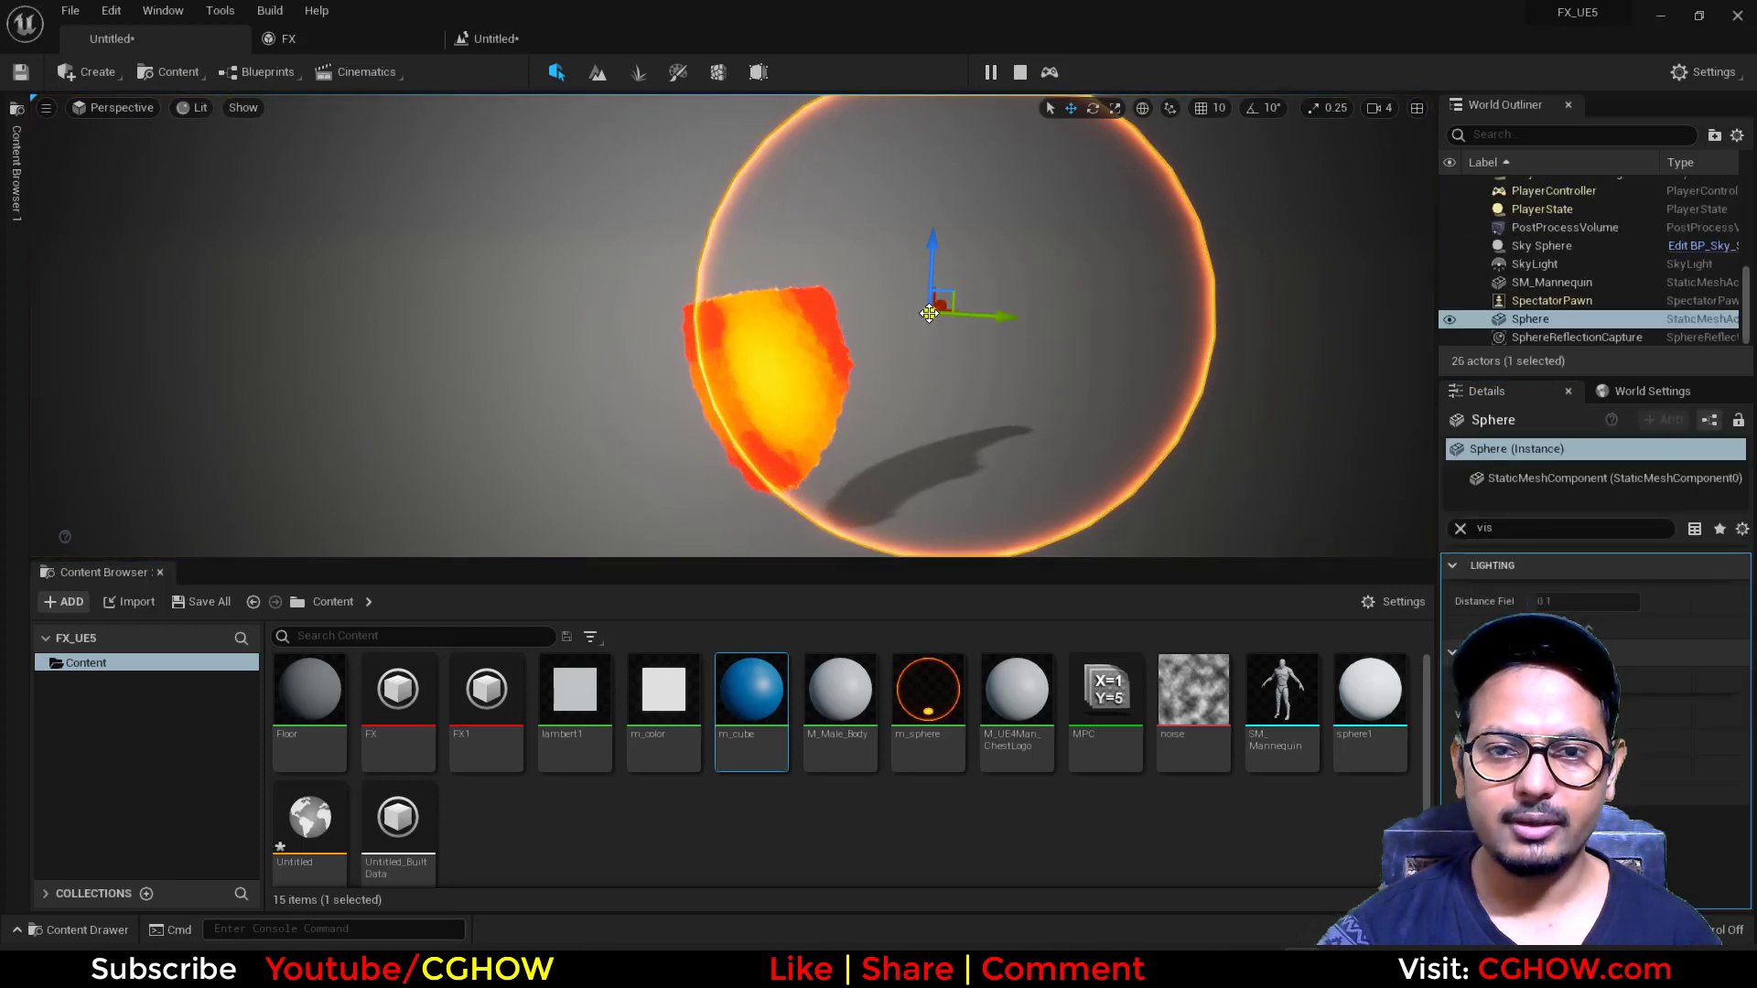
left_click_drag(929, 313, 773, 284)
key("Escape")
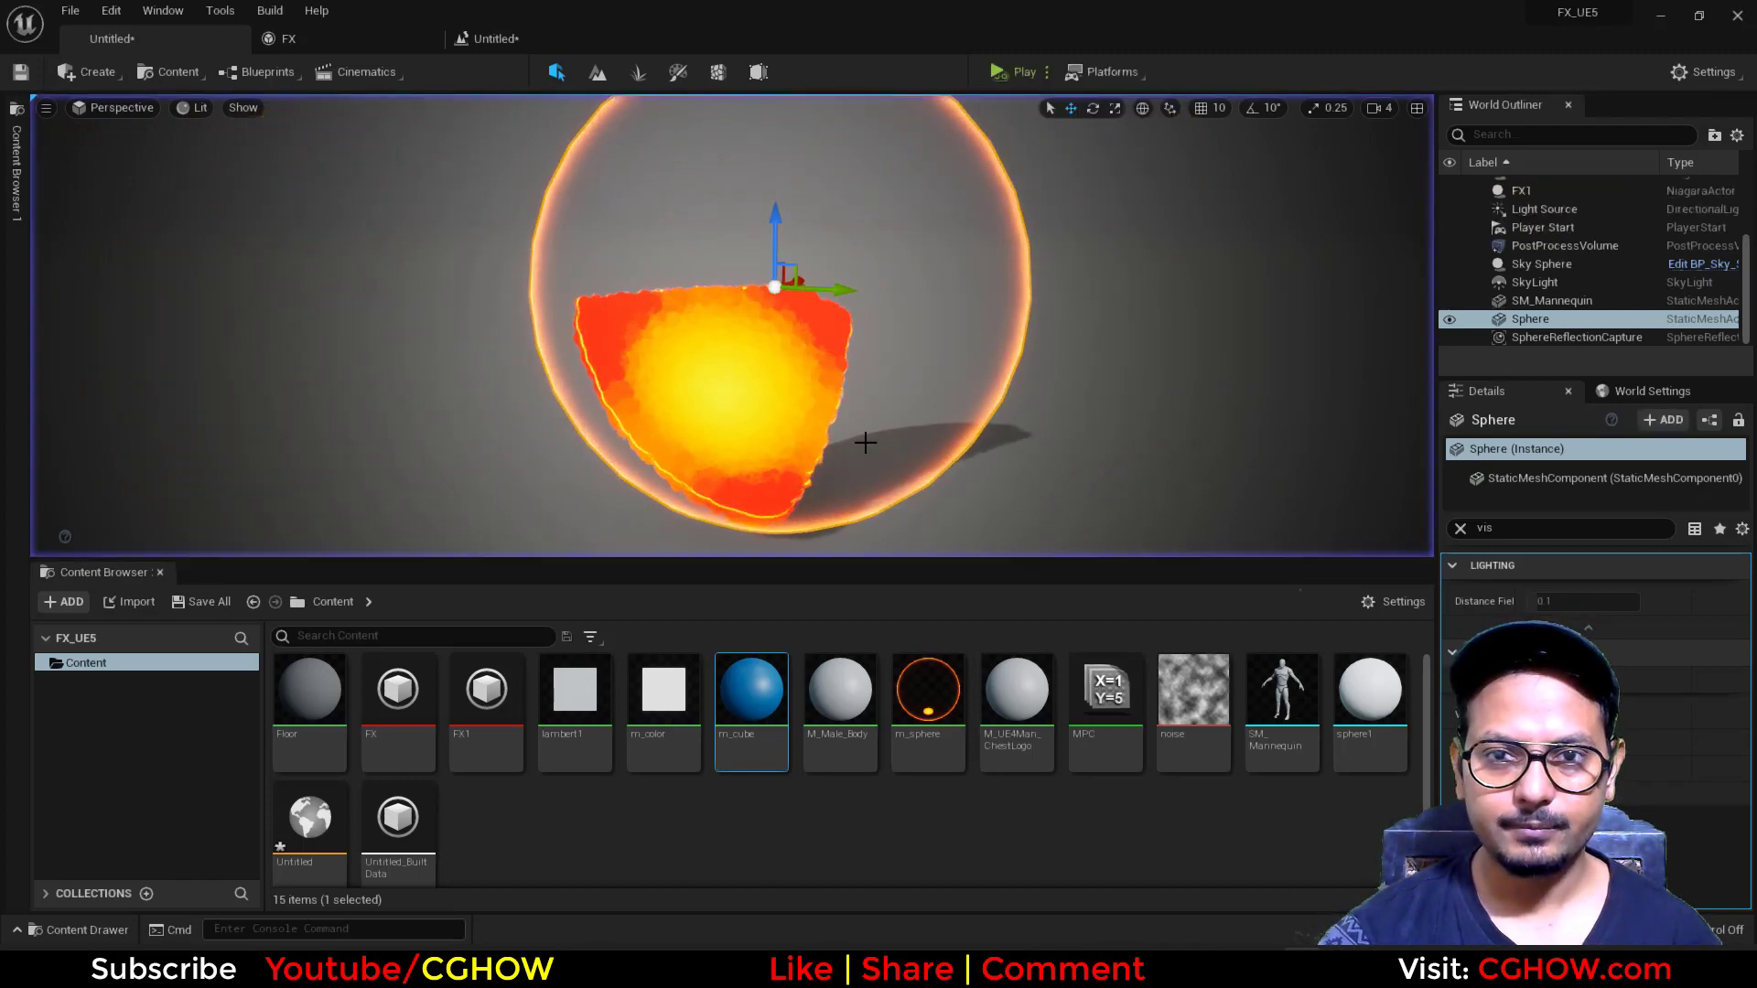
- Open Paint and set the brush to red with an 8px stroke size
key("super")
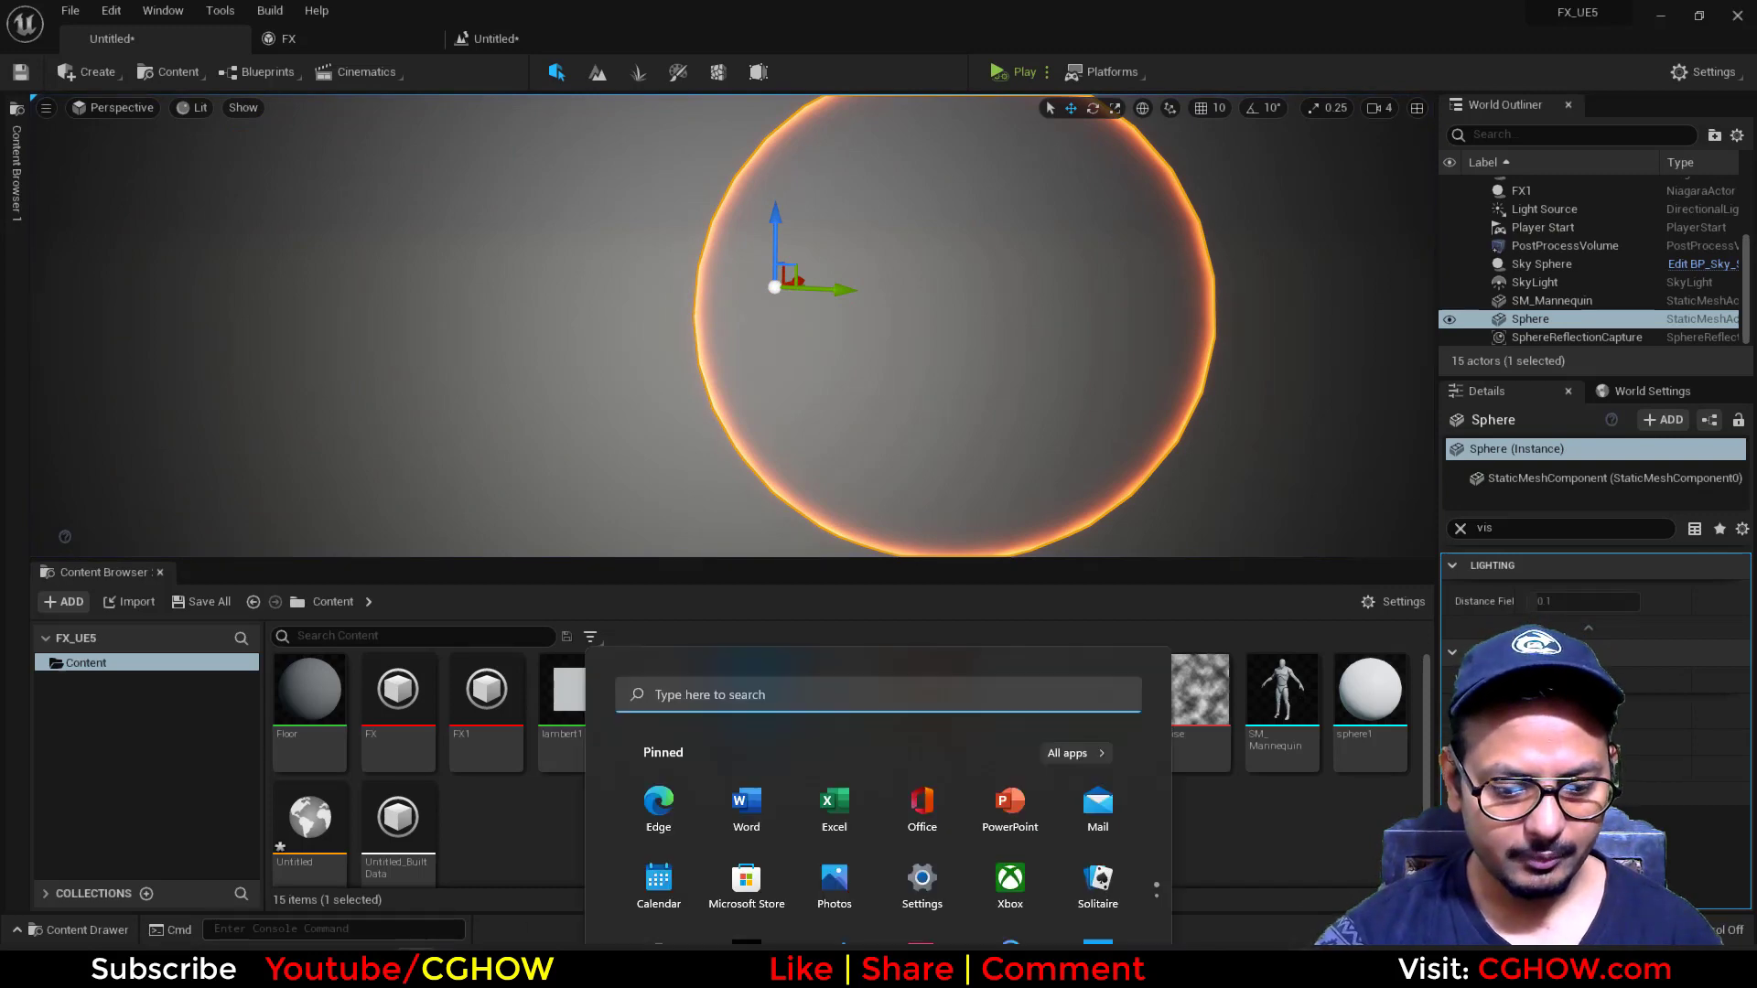
type("paint")
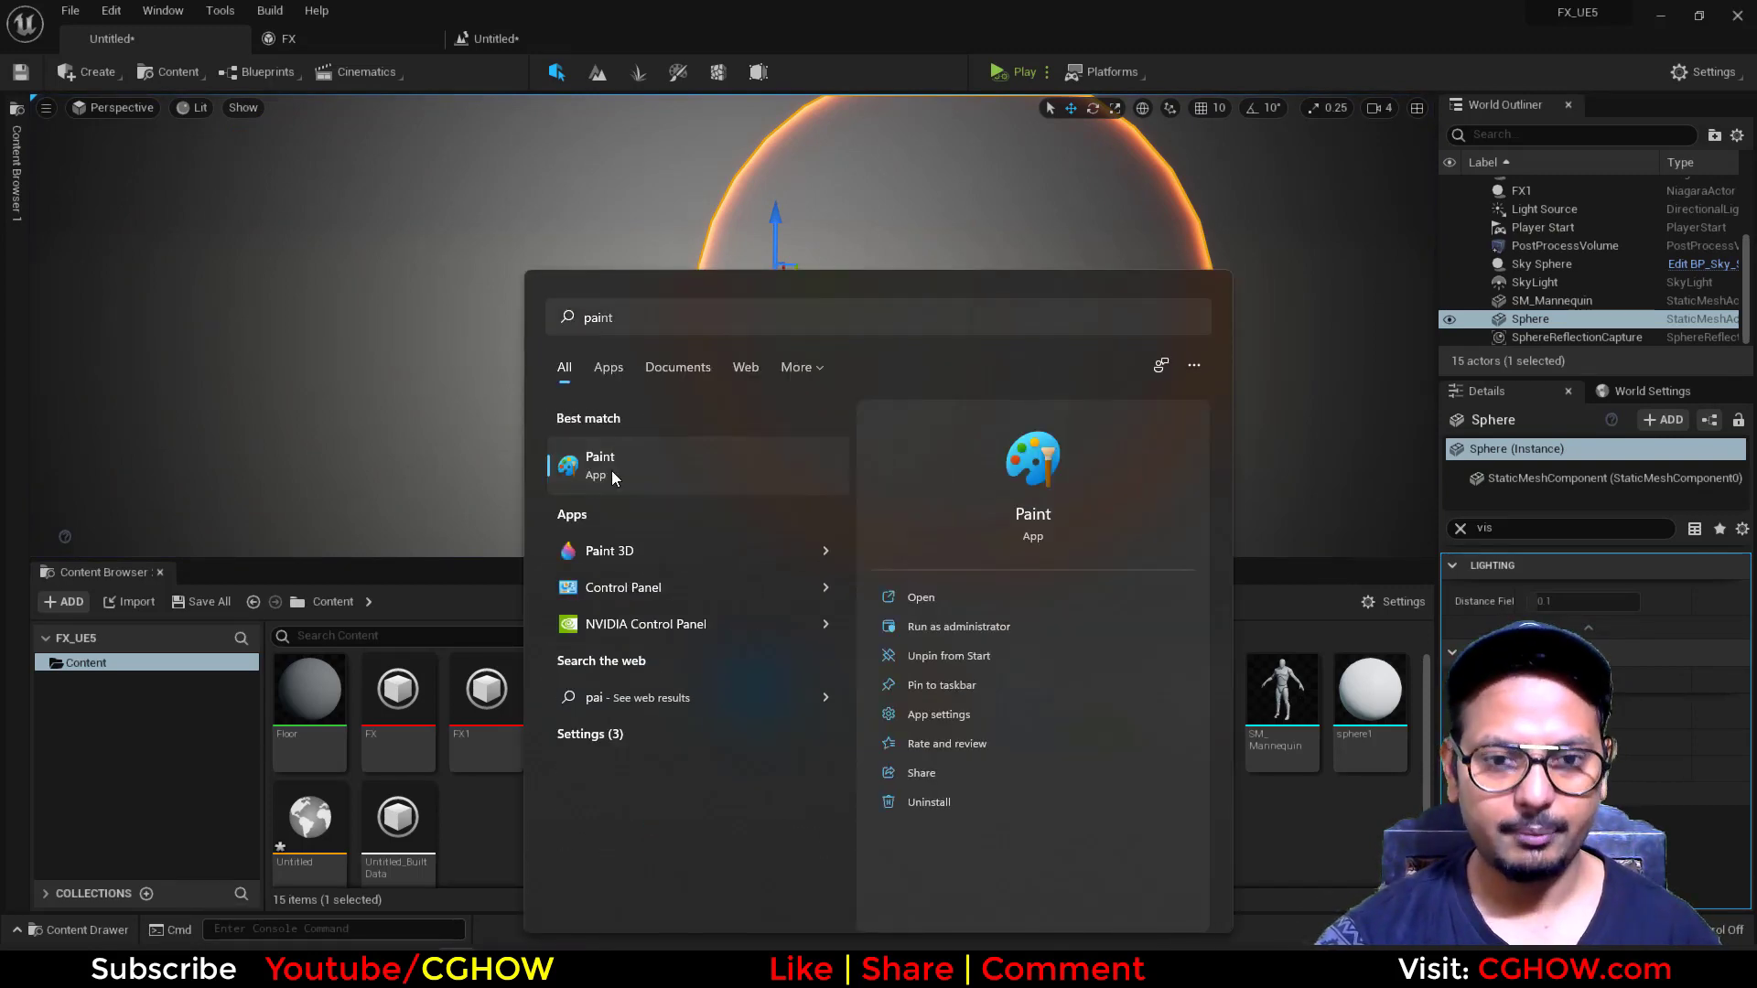
left_click(611, 468)
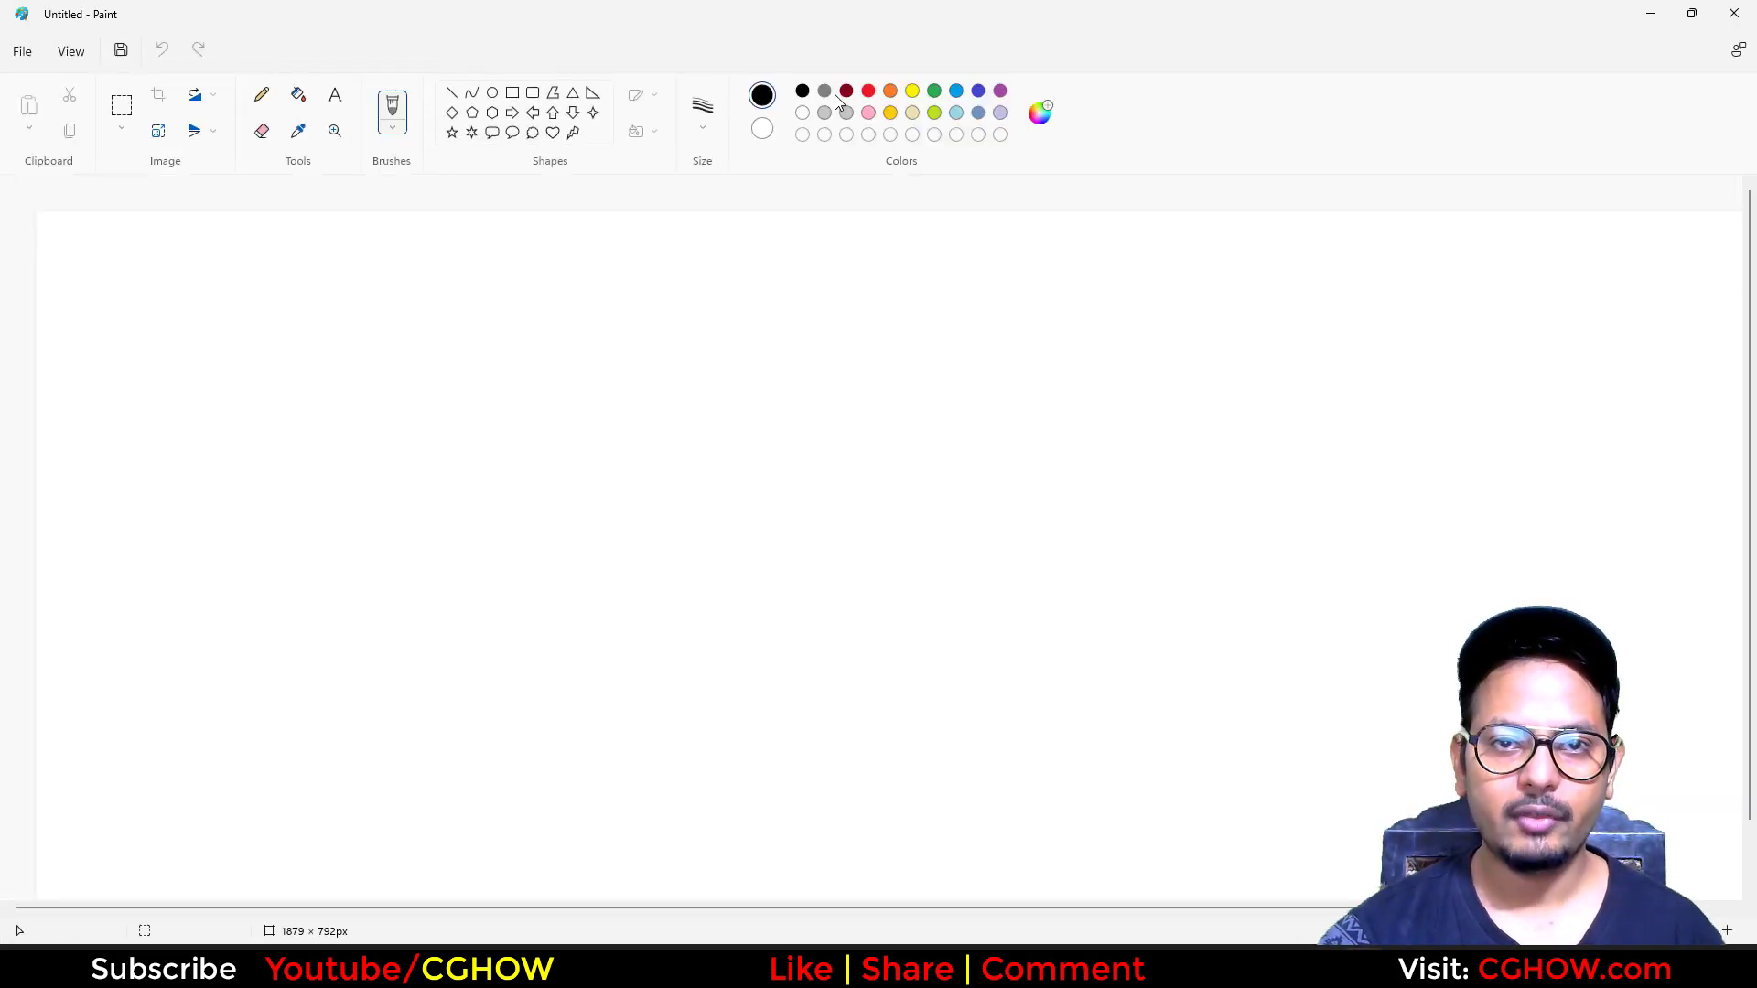
left_click(868, 91)
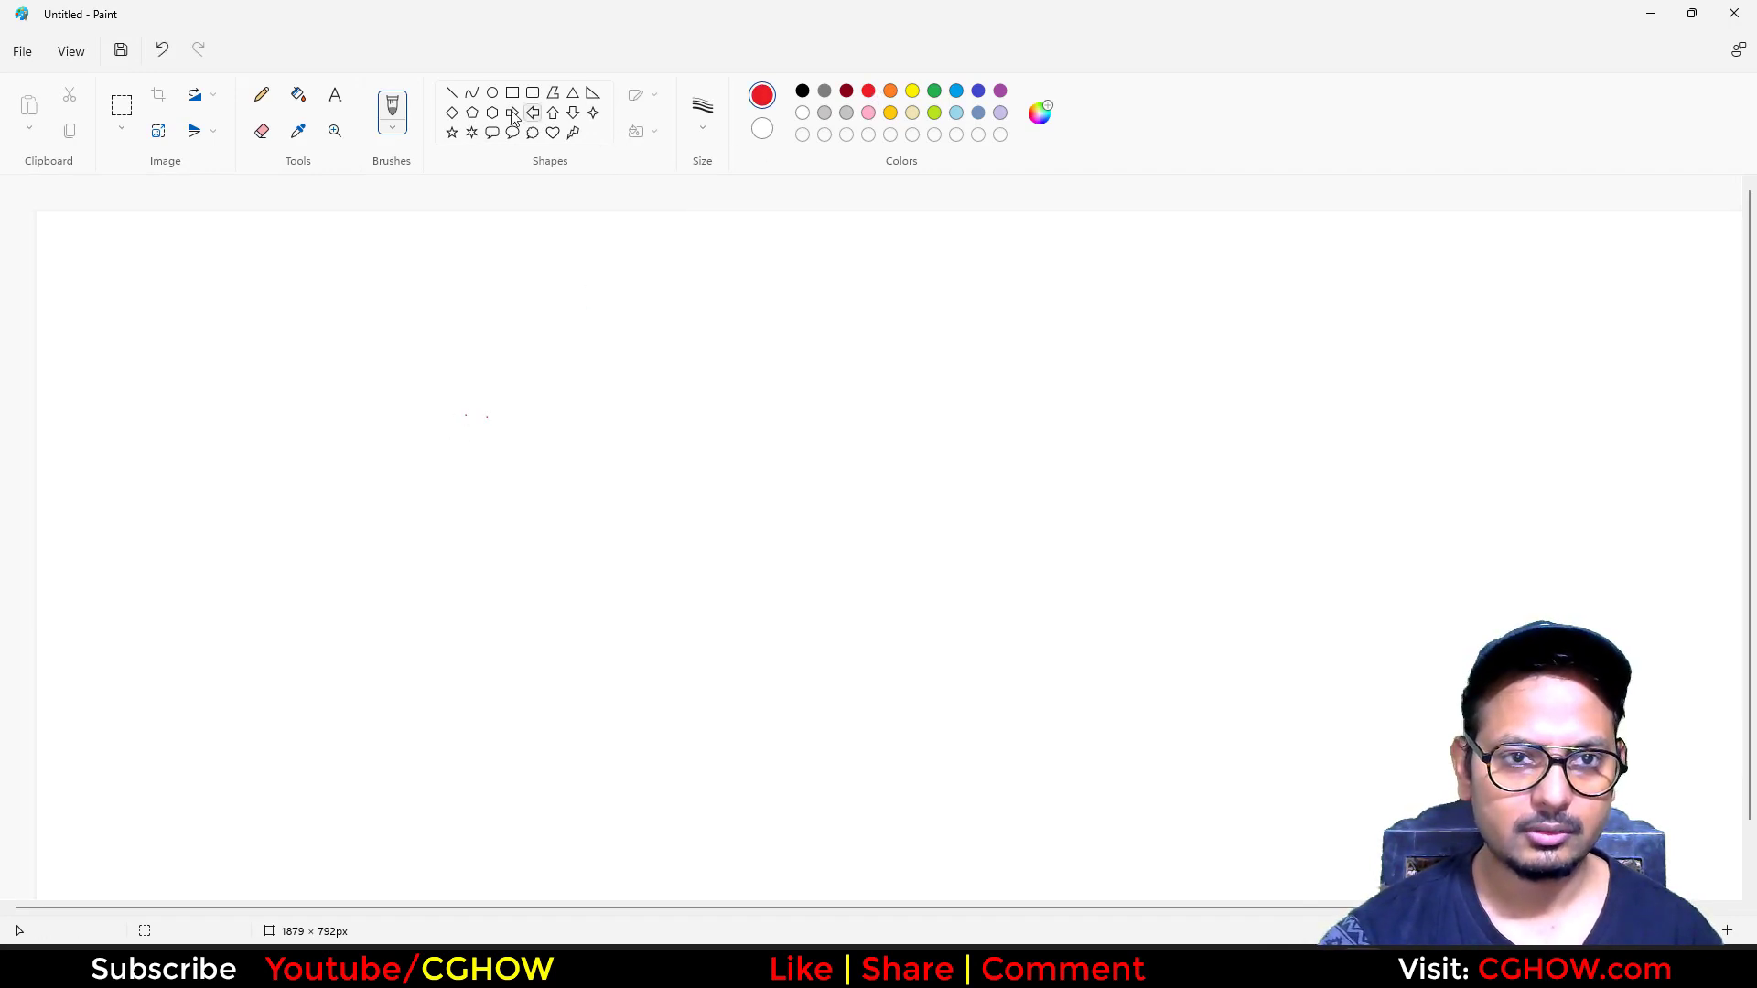
left_click(703, 123)
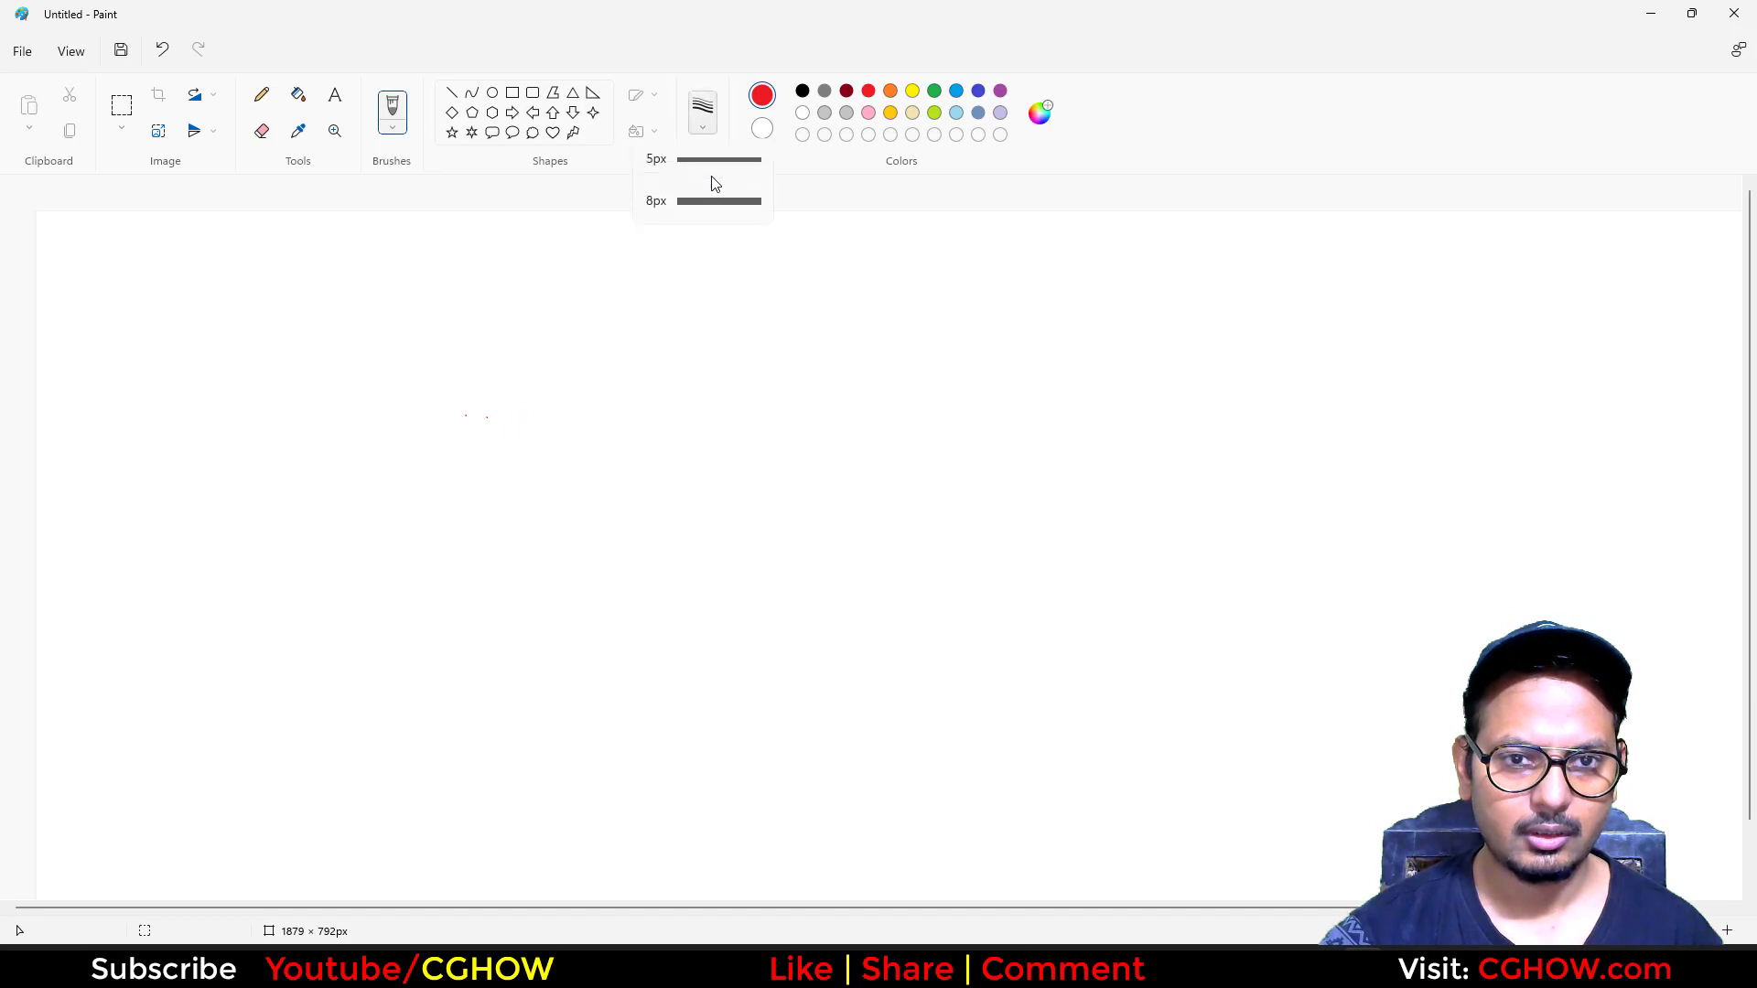
left_click(749, 287)
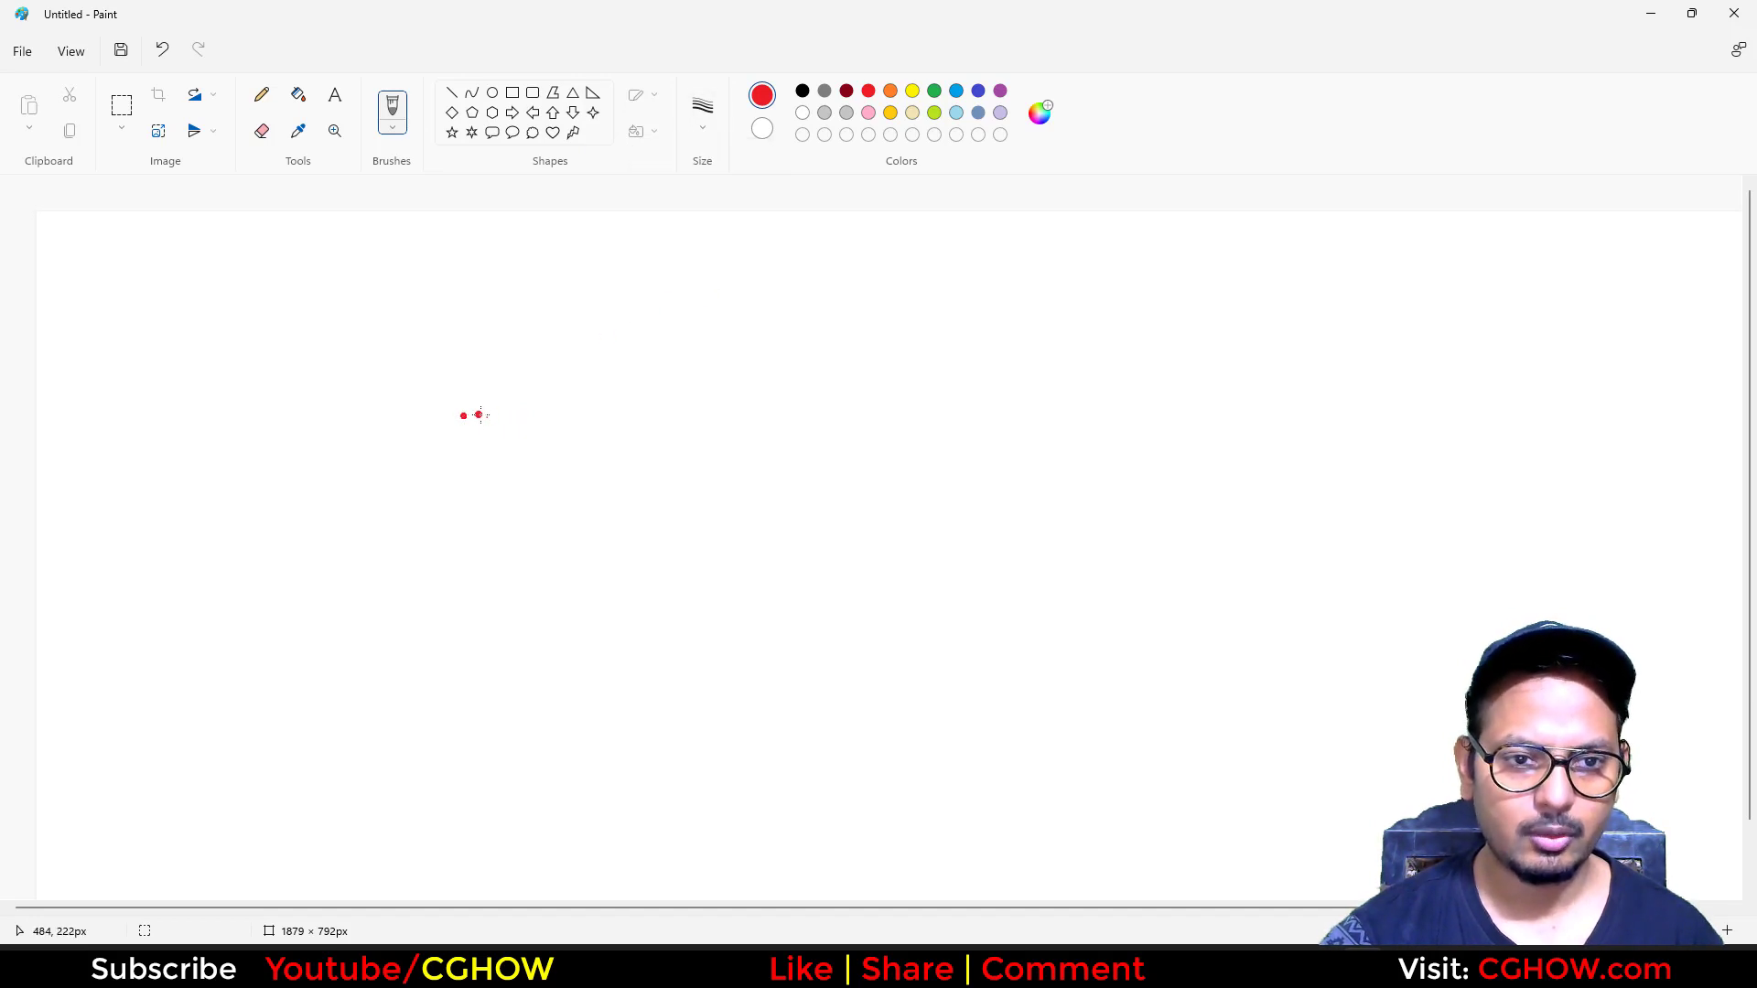
- Dot a grid of red points, five rows of five, on the blank canvas
left_click(489, 417)
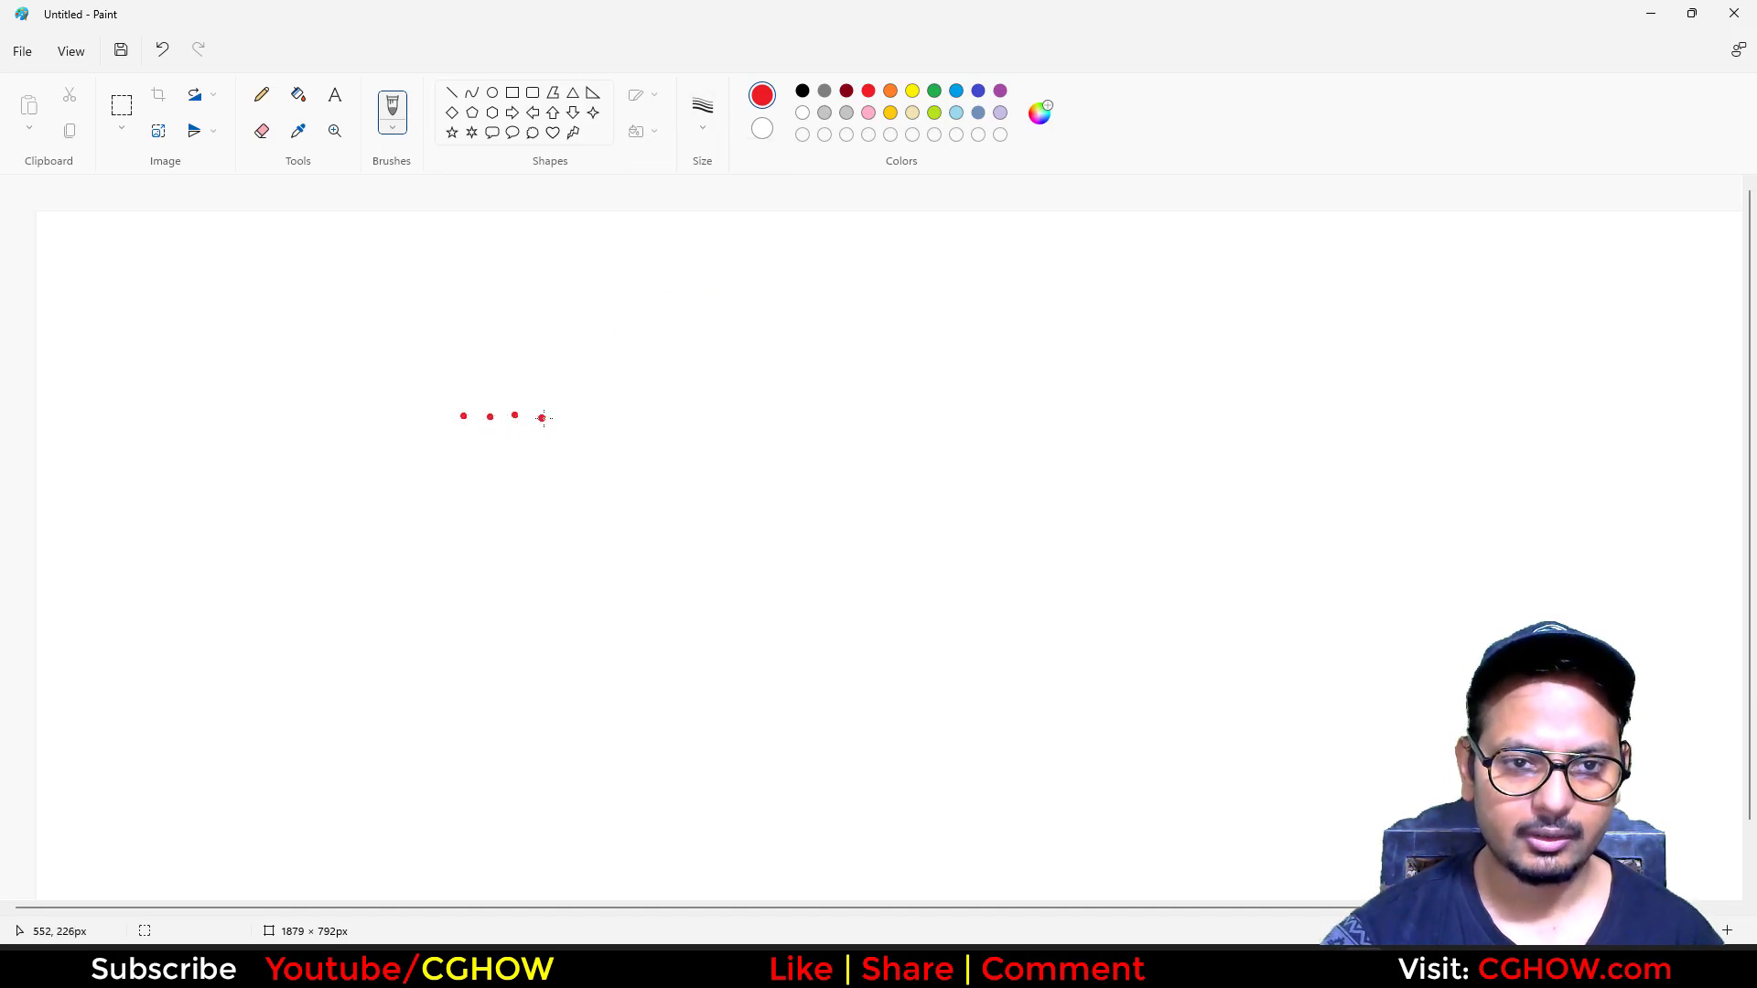
left_click(590, 417)
left_click(467, 437)
left_click(490, 443)
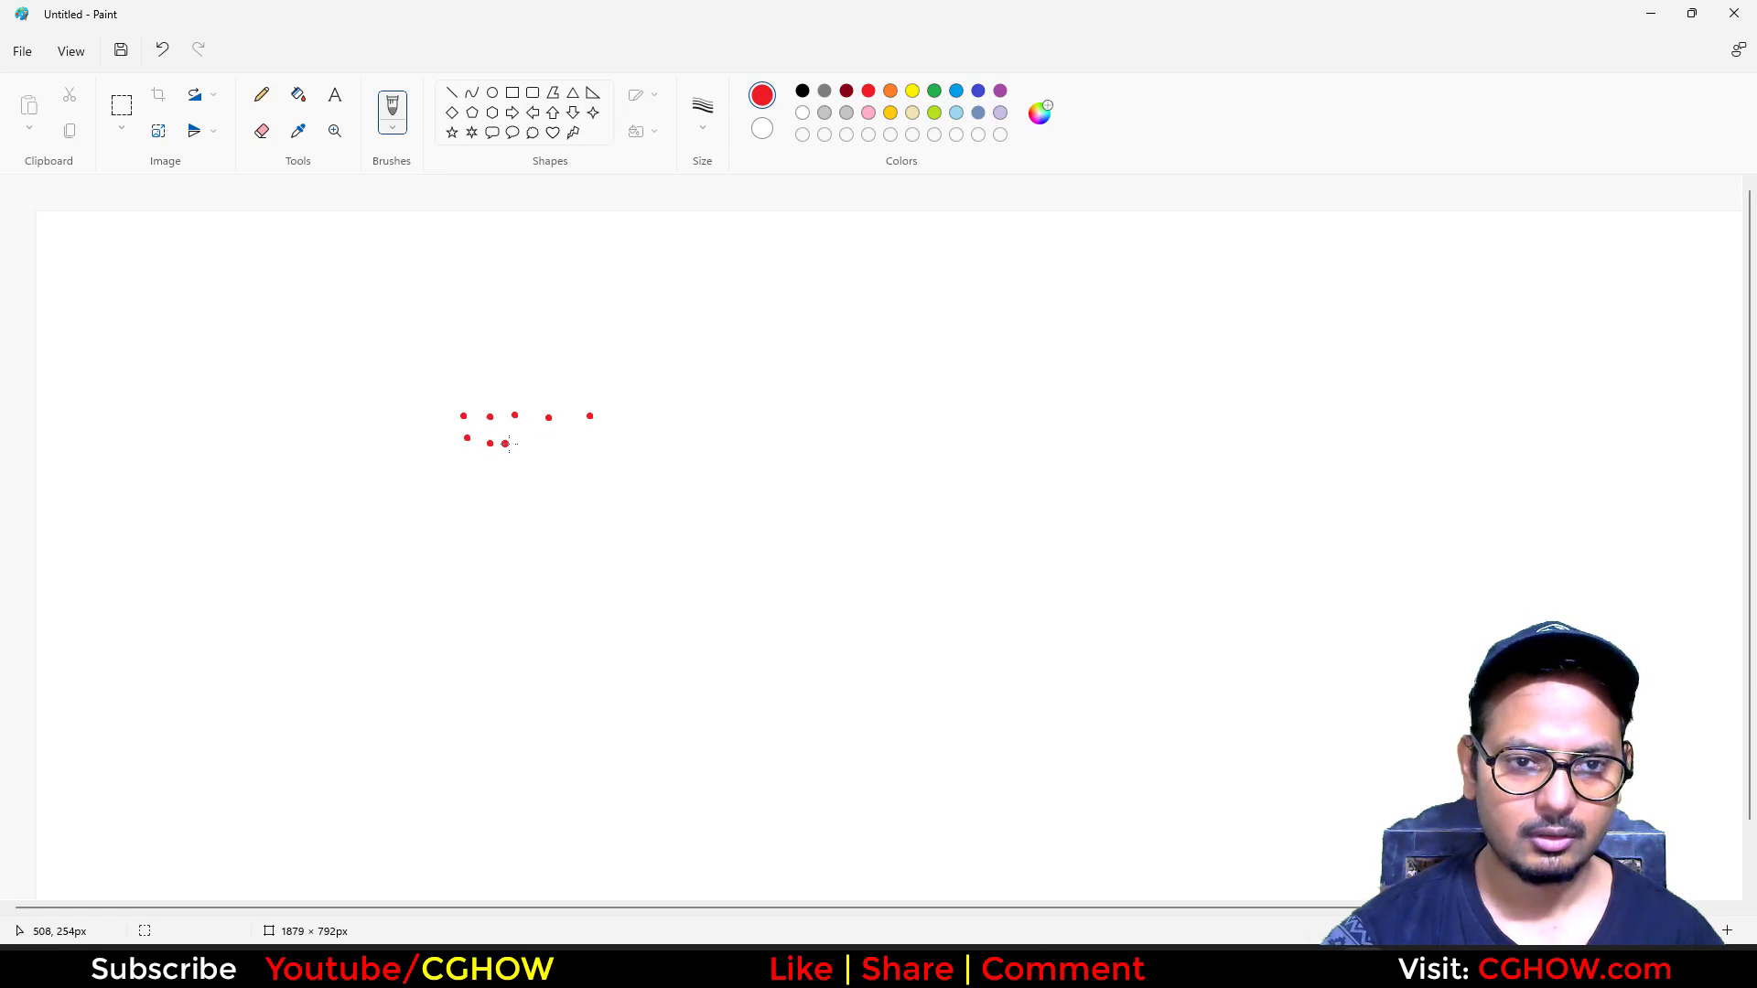
left_click(588, 441)
left_click(459, 468)
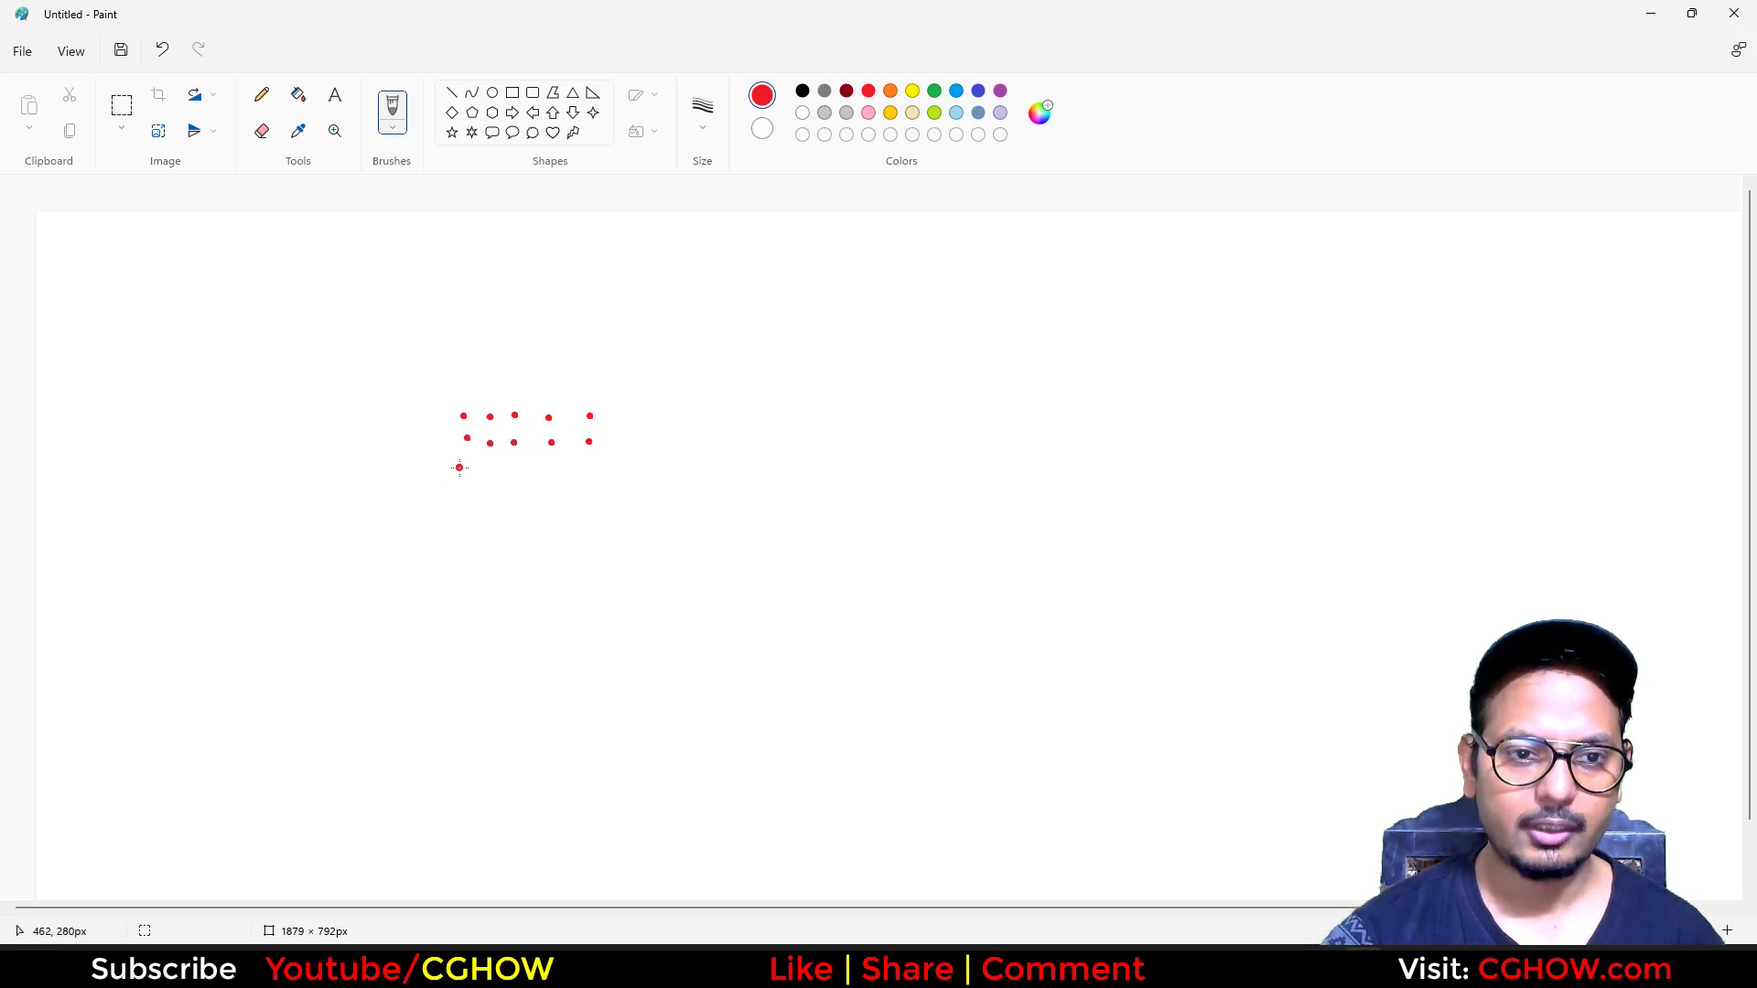
left_click(497, 476)
left_click(538, 473)
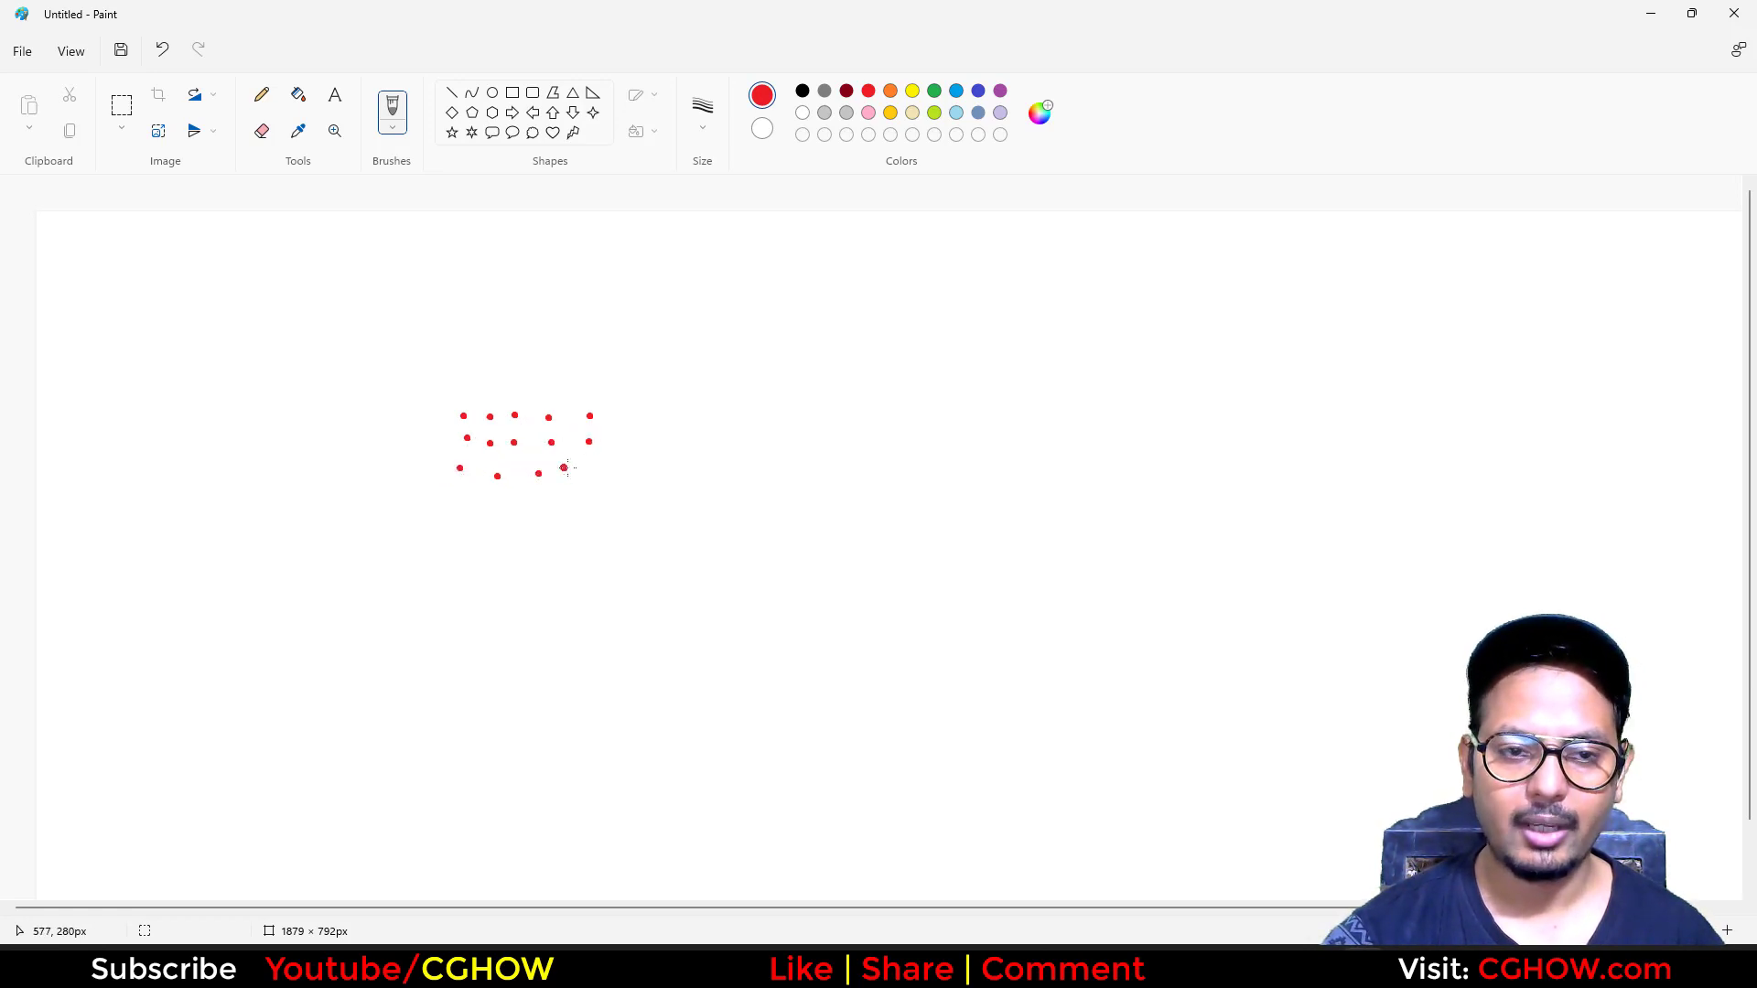
left_click(598, 468)
left_click(462, 497)
left_click(494, 497)
left_click(506, 496)
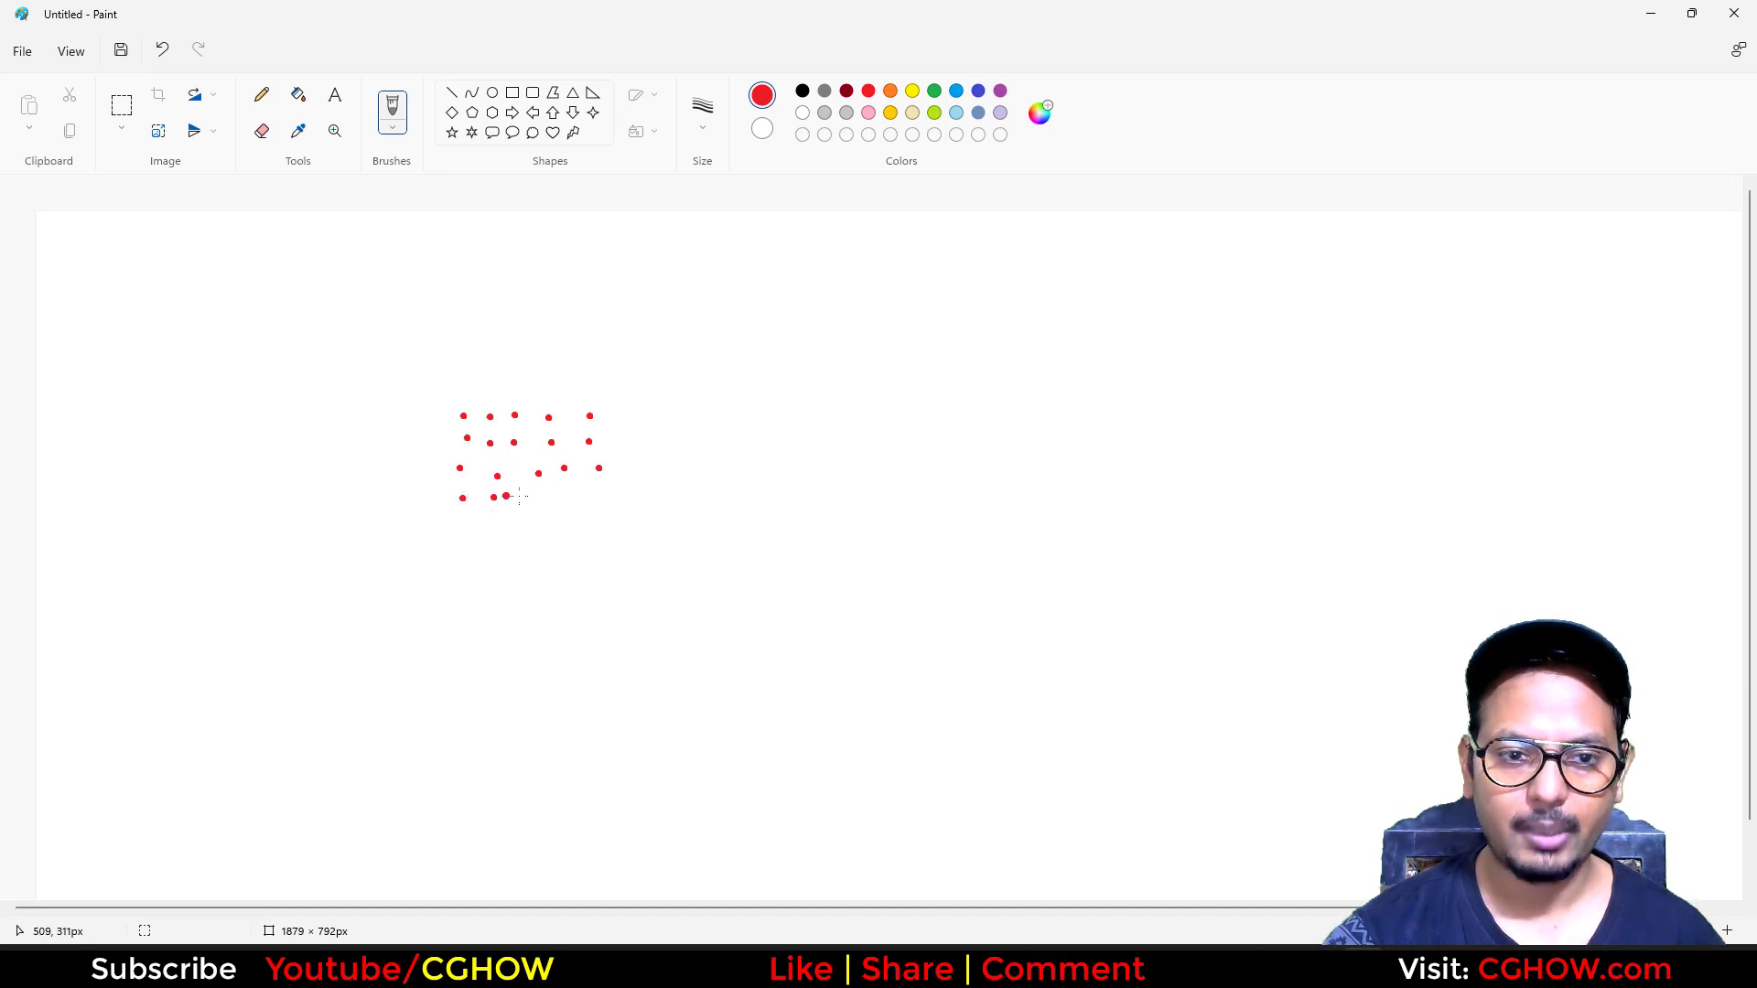
key("ctrl+z")
left_click(607, 495)
left_click(468, 522)
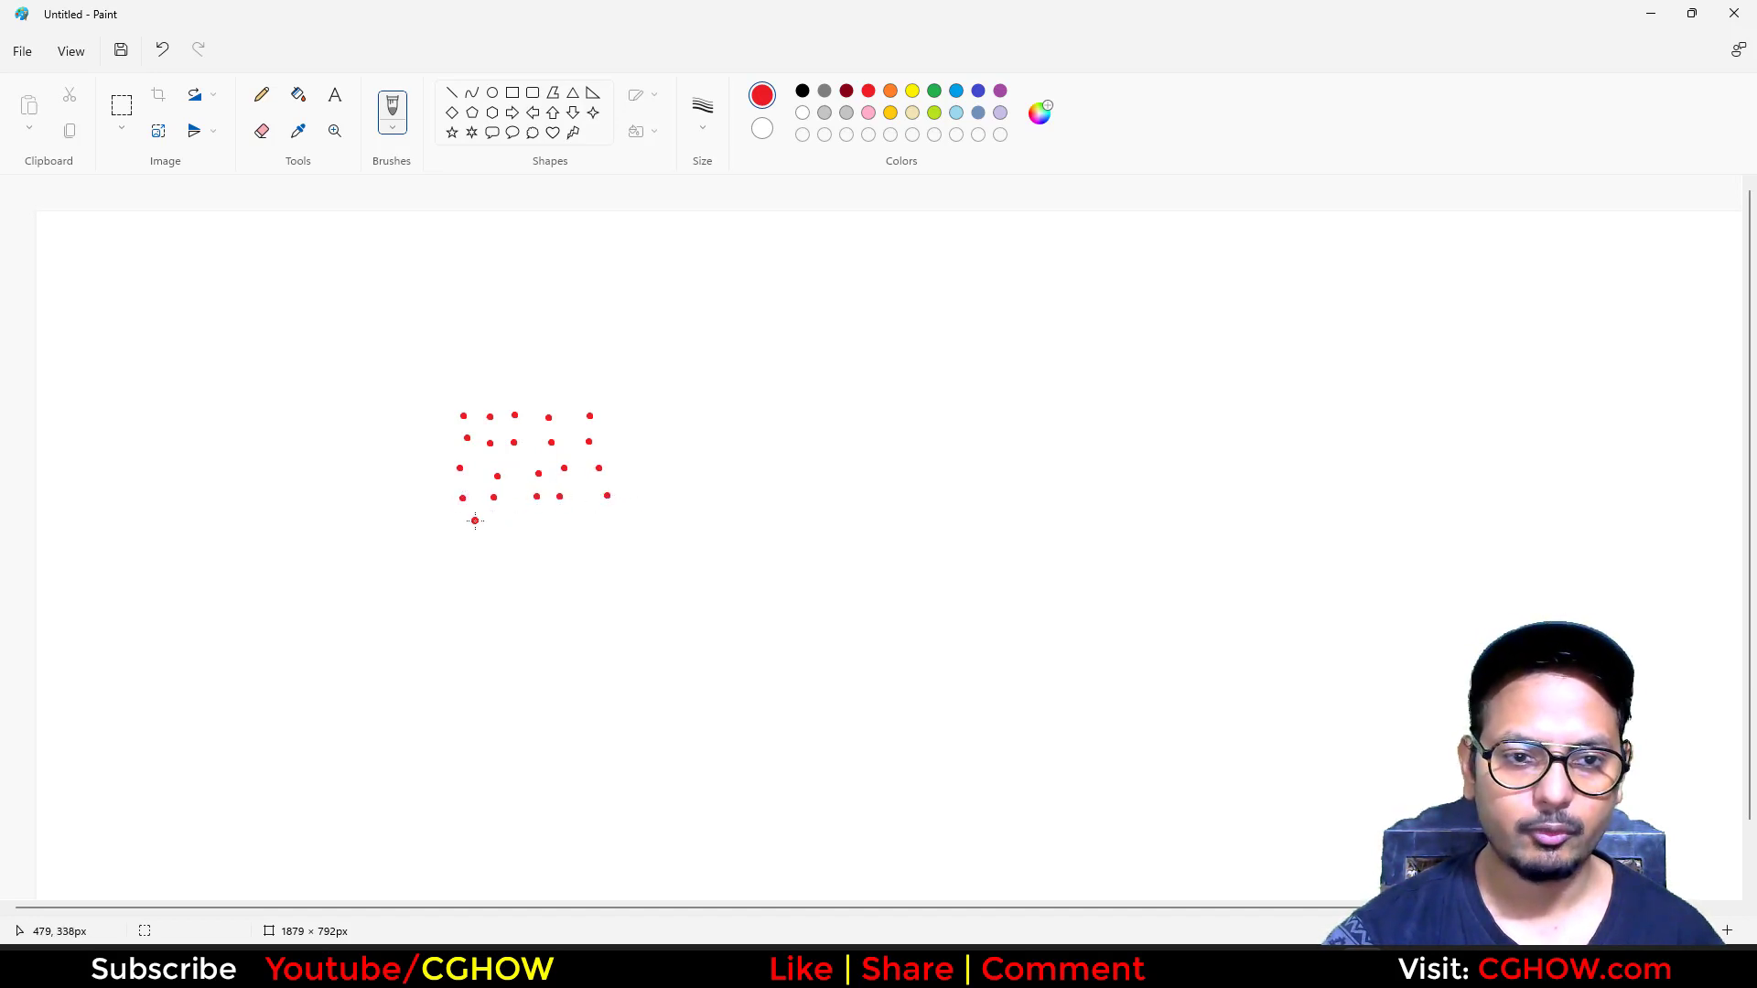
left_click(495, 529)
left_click(510, 522)
left_click(539, 518)
left_click(573, 524)
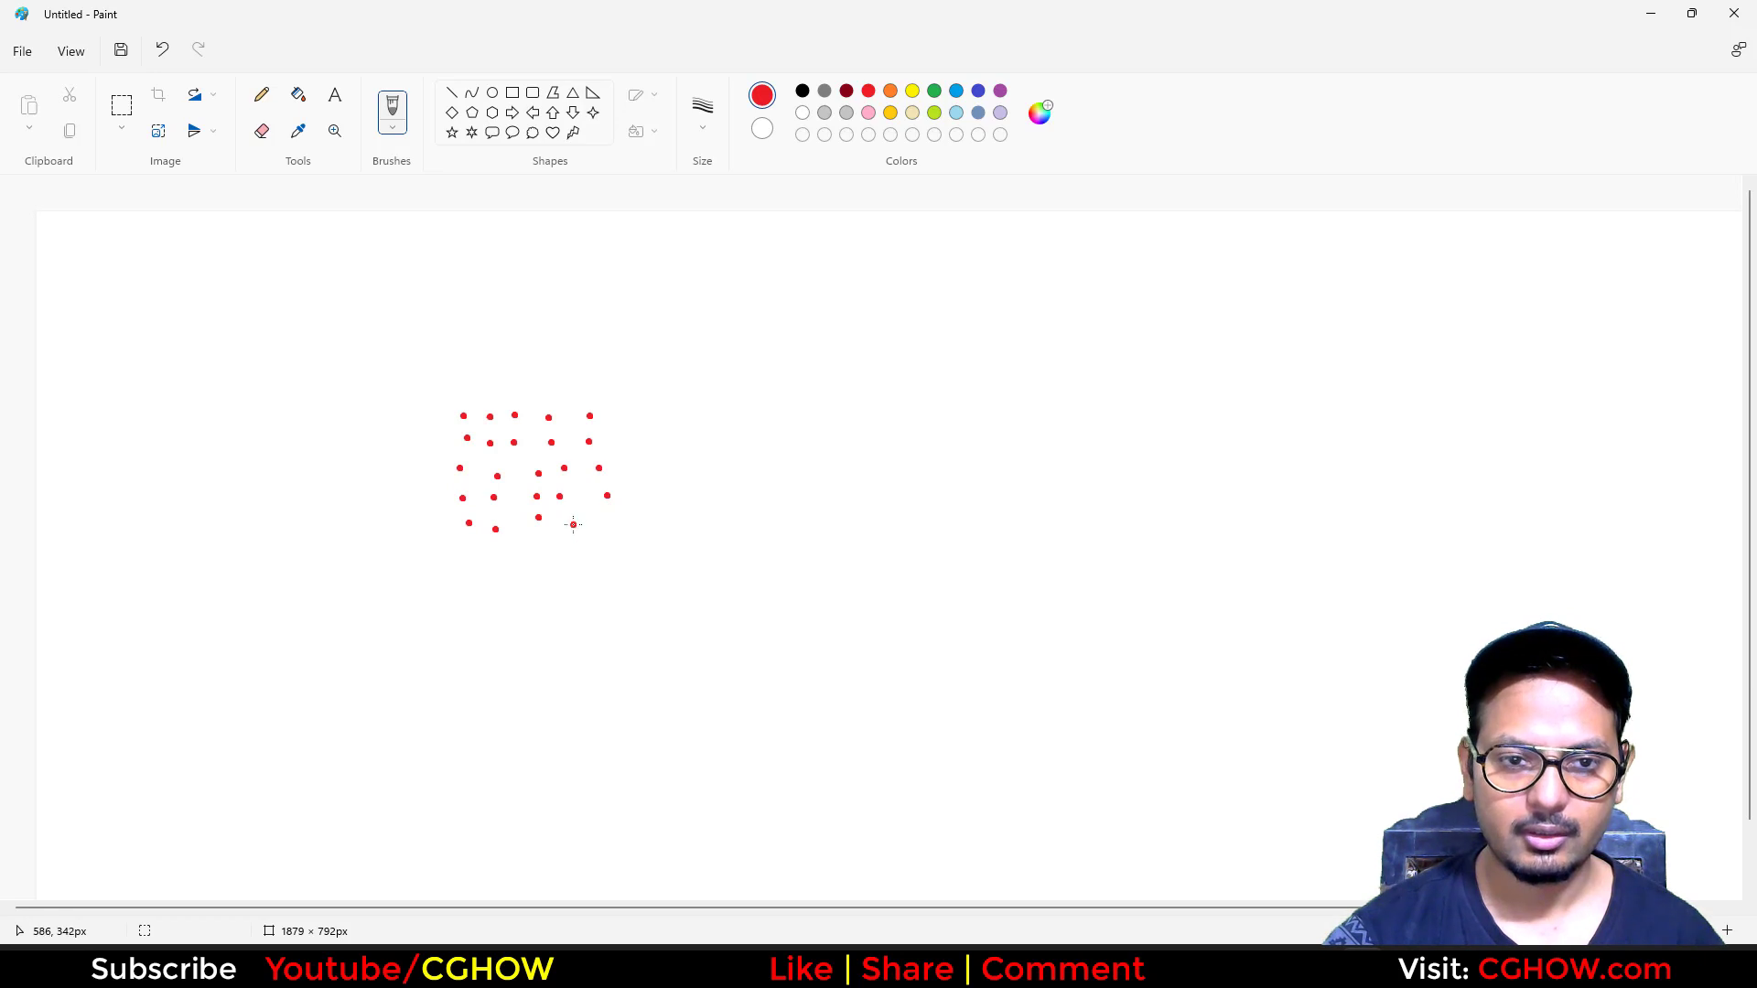
- Place a blue dot near the centre of the red grid and switch the brush to green with a new stroke size
left_click(956, 92)
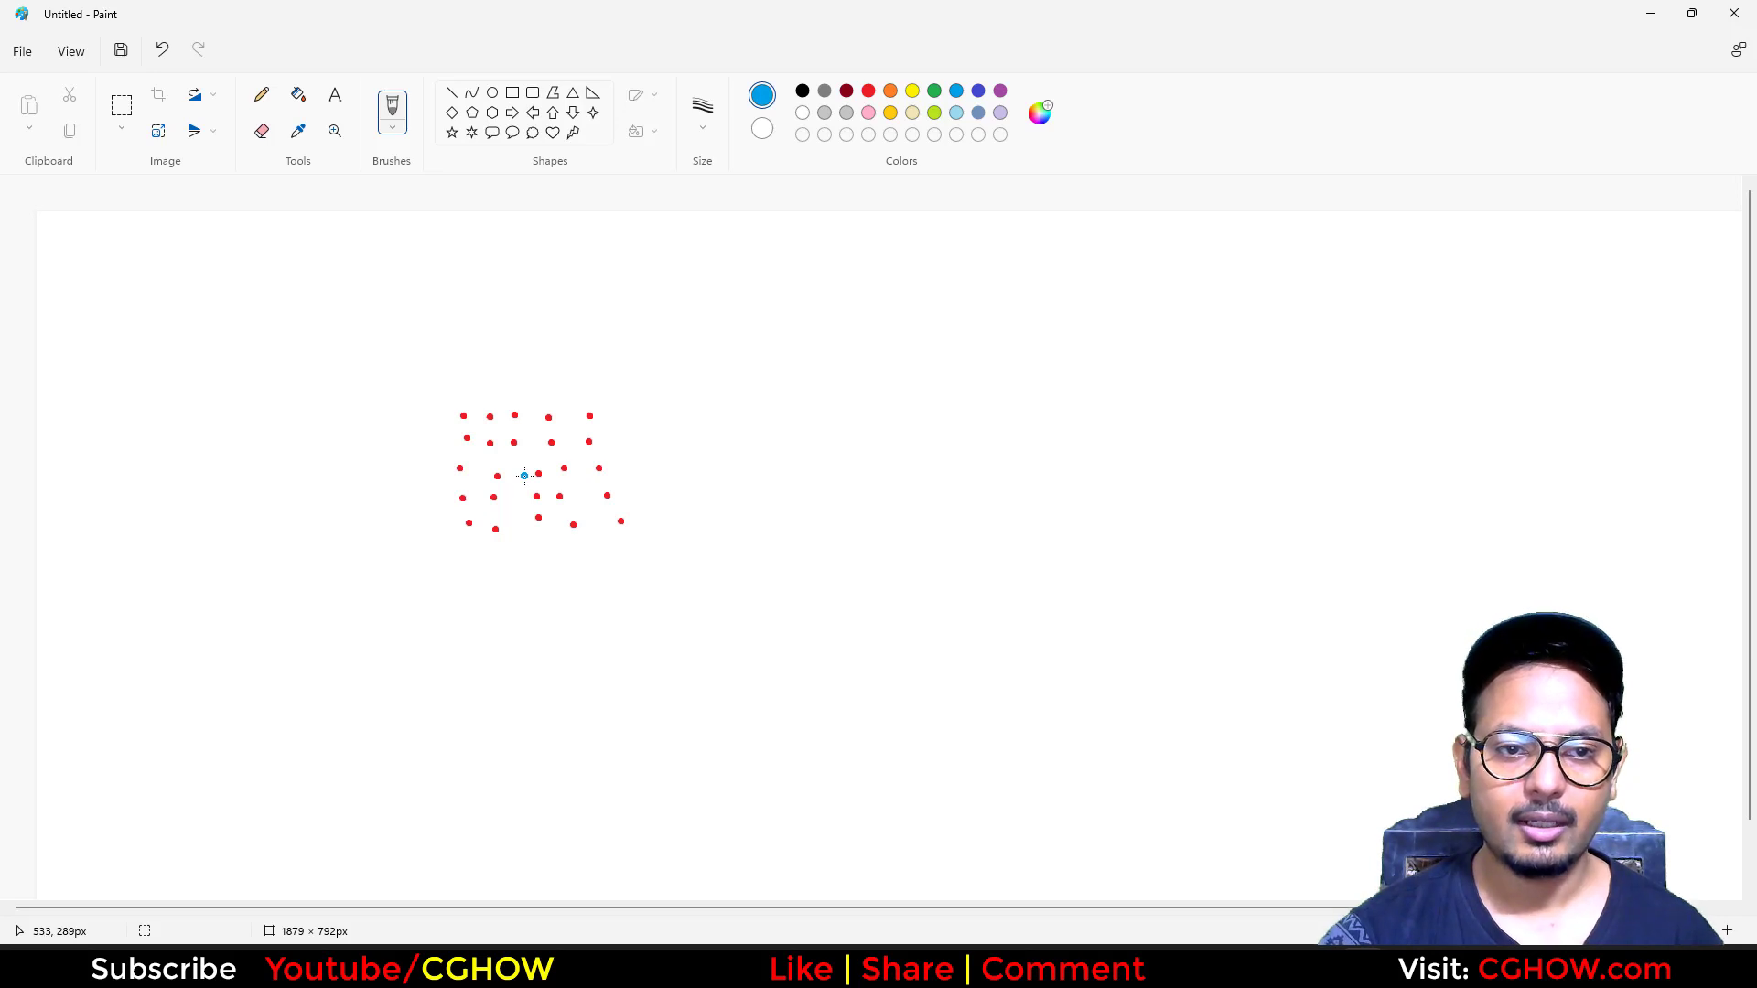
left_click(935, 91)
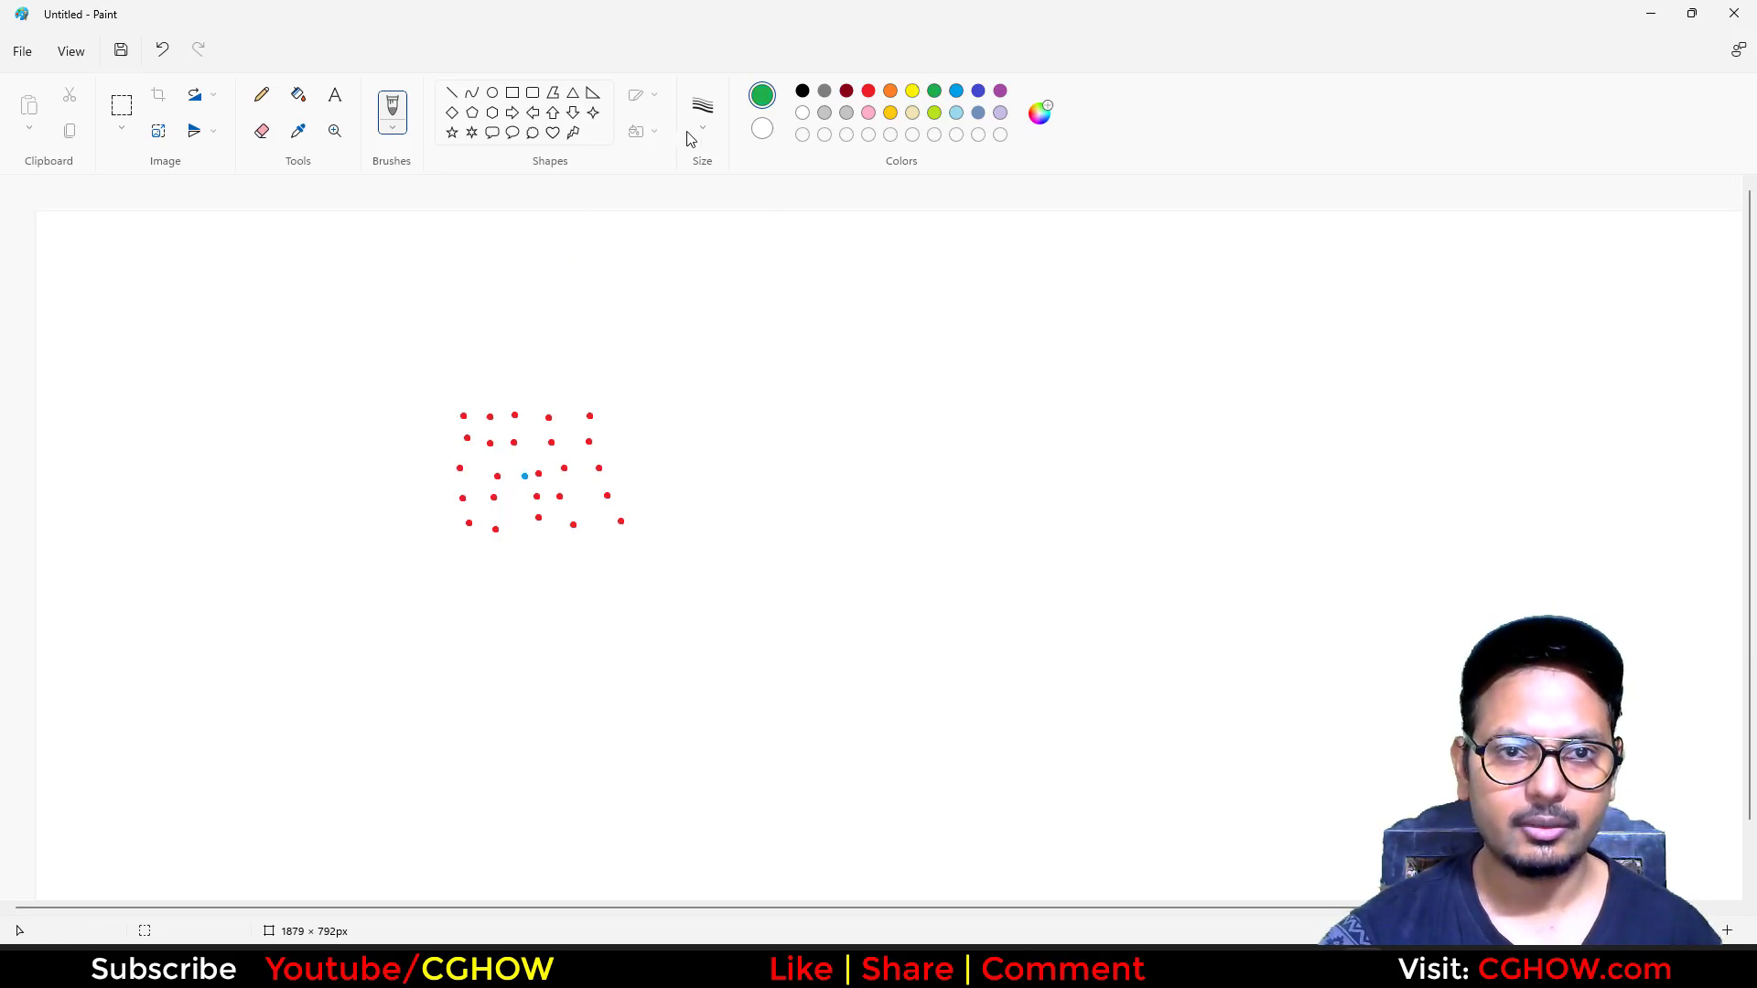
left_click(702, 108)
left_click(701, 203)
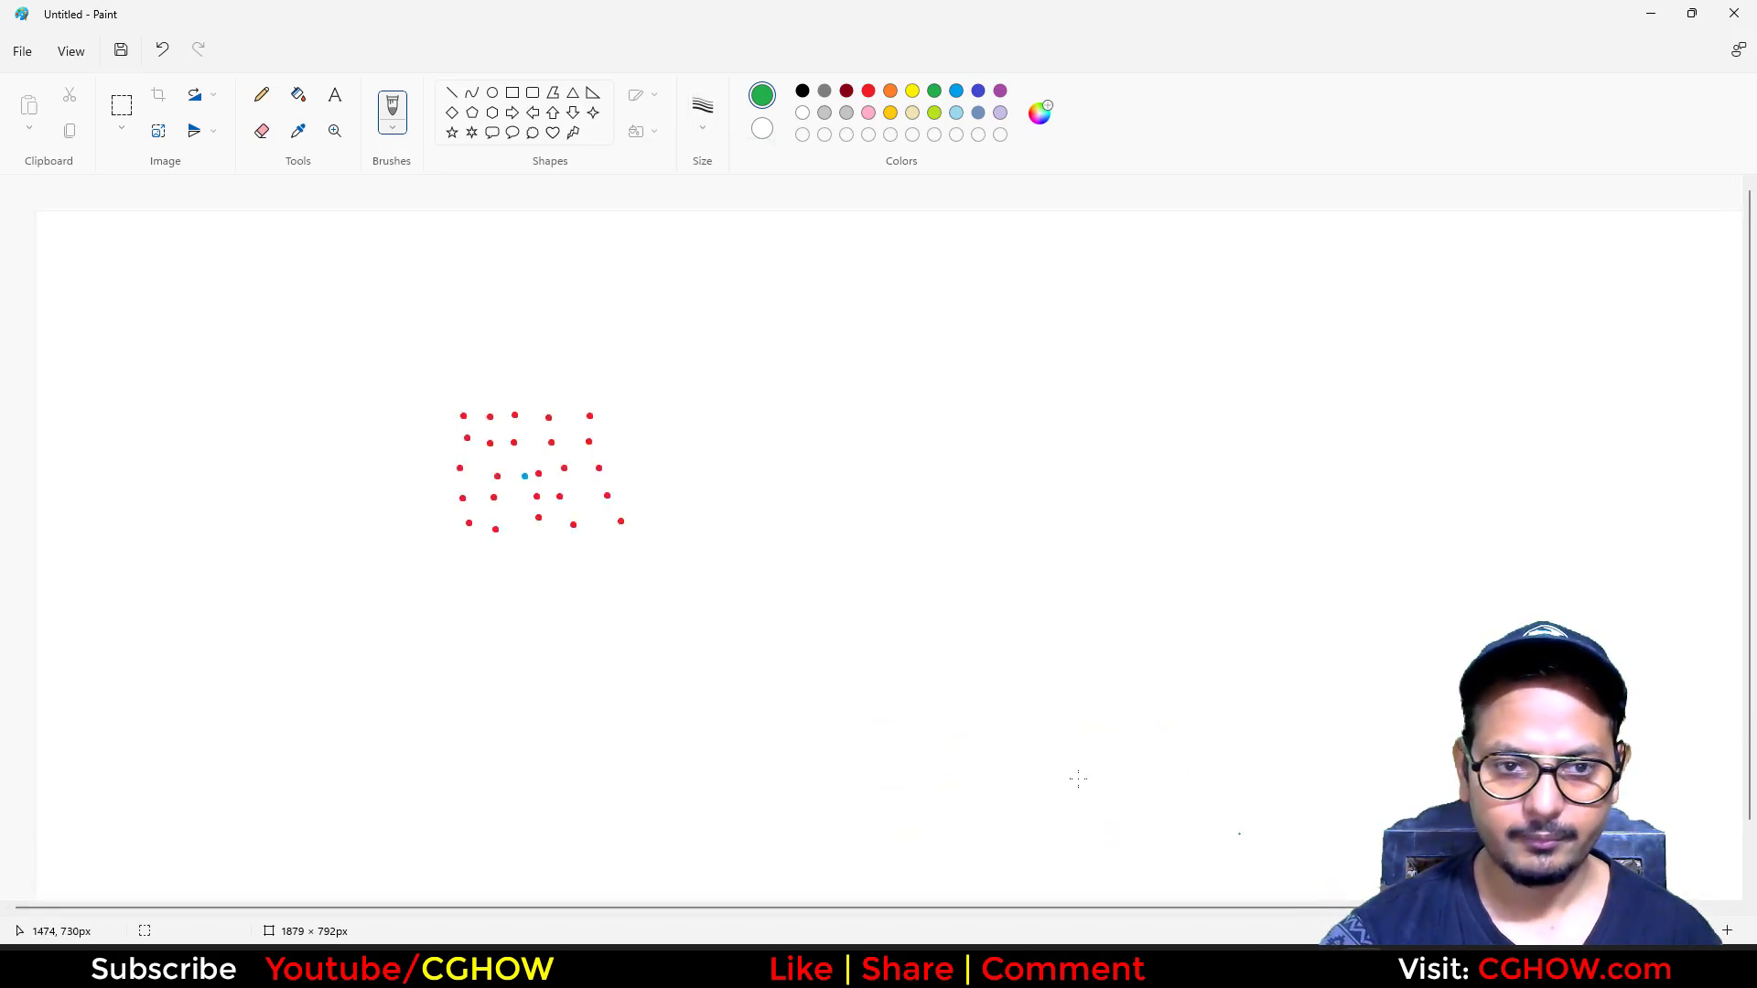
- Ring the blue dot with a green circle and a smaller indigo circle, and mark the gap between them with short orange strokes
mouse_move(539, 428)
left_mouse_down()
mouse_move(488, 444)
mouse_move(480, 508)
mouse_move(579, 514)
mouse_move(572, 447)
left_mouse_up()
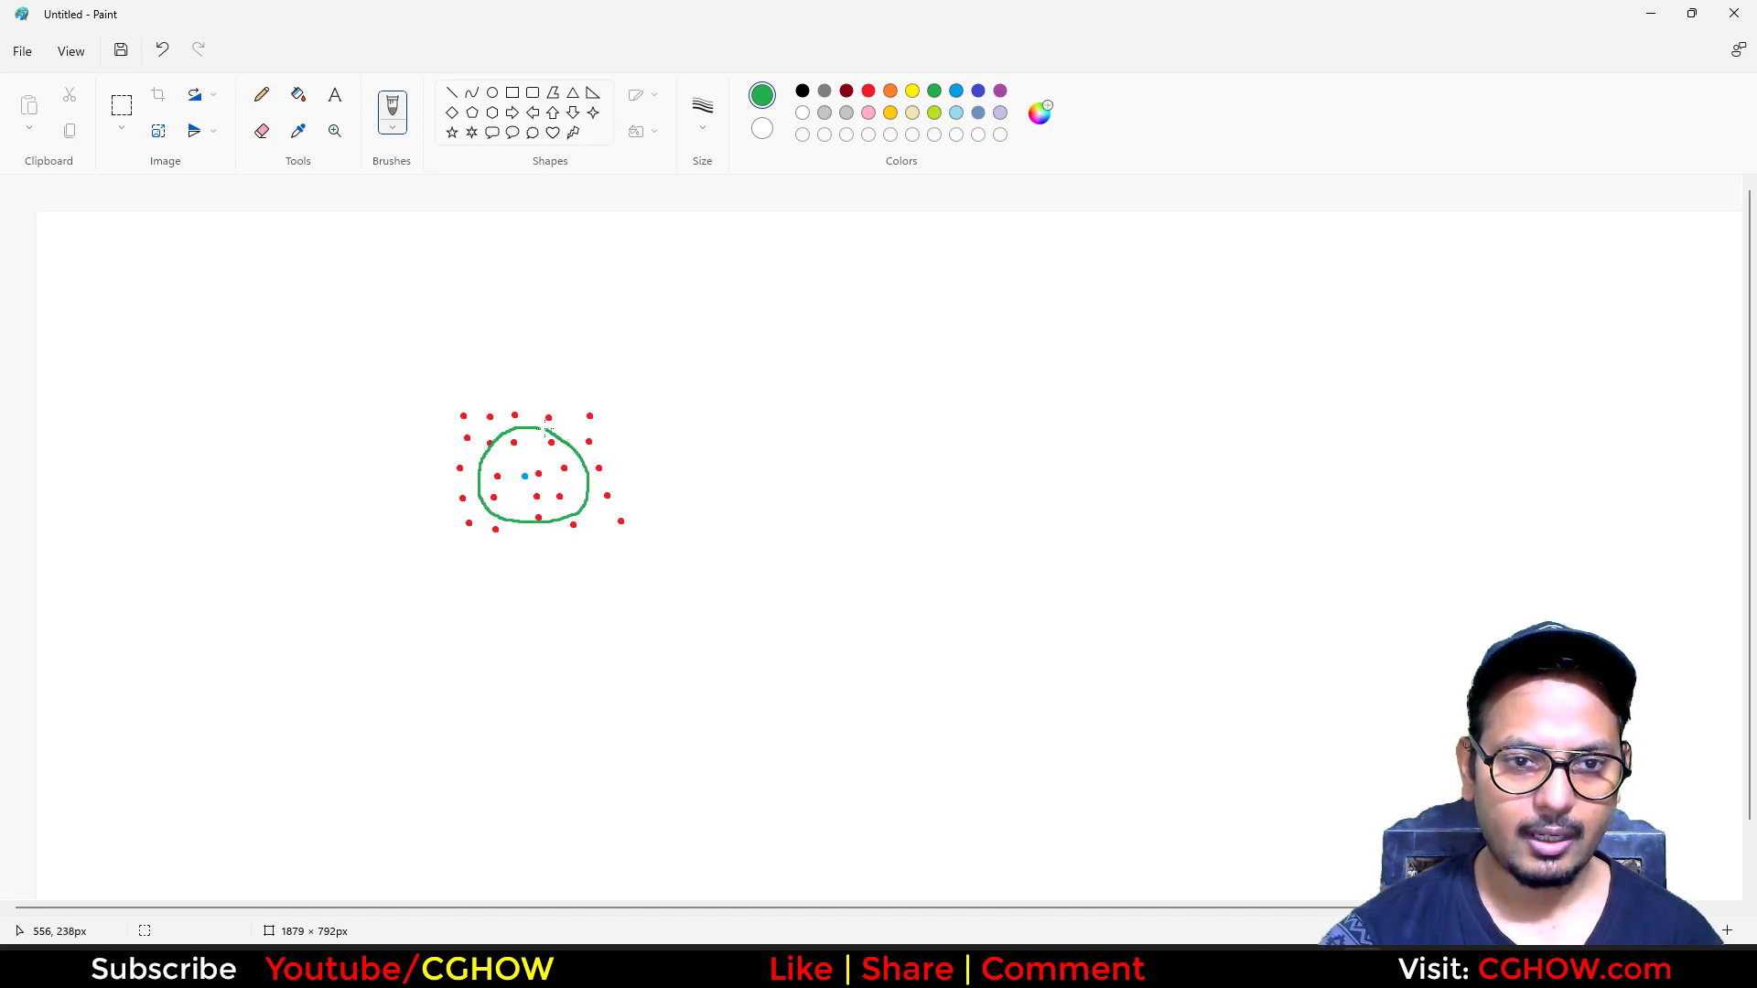
left_click(978, 91)
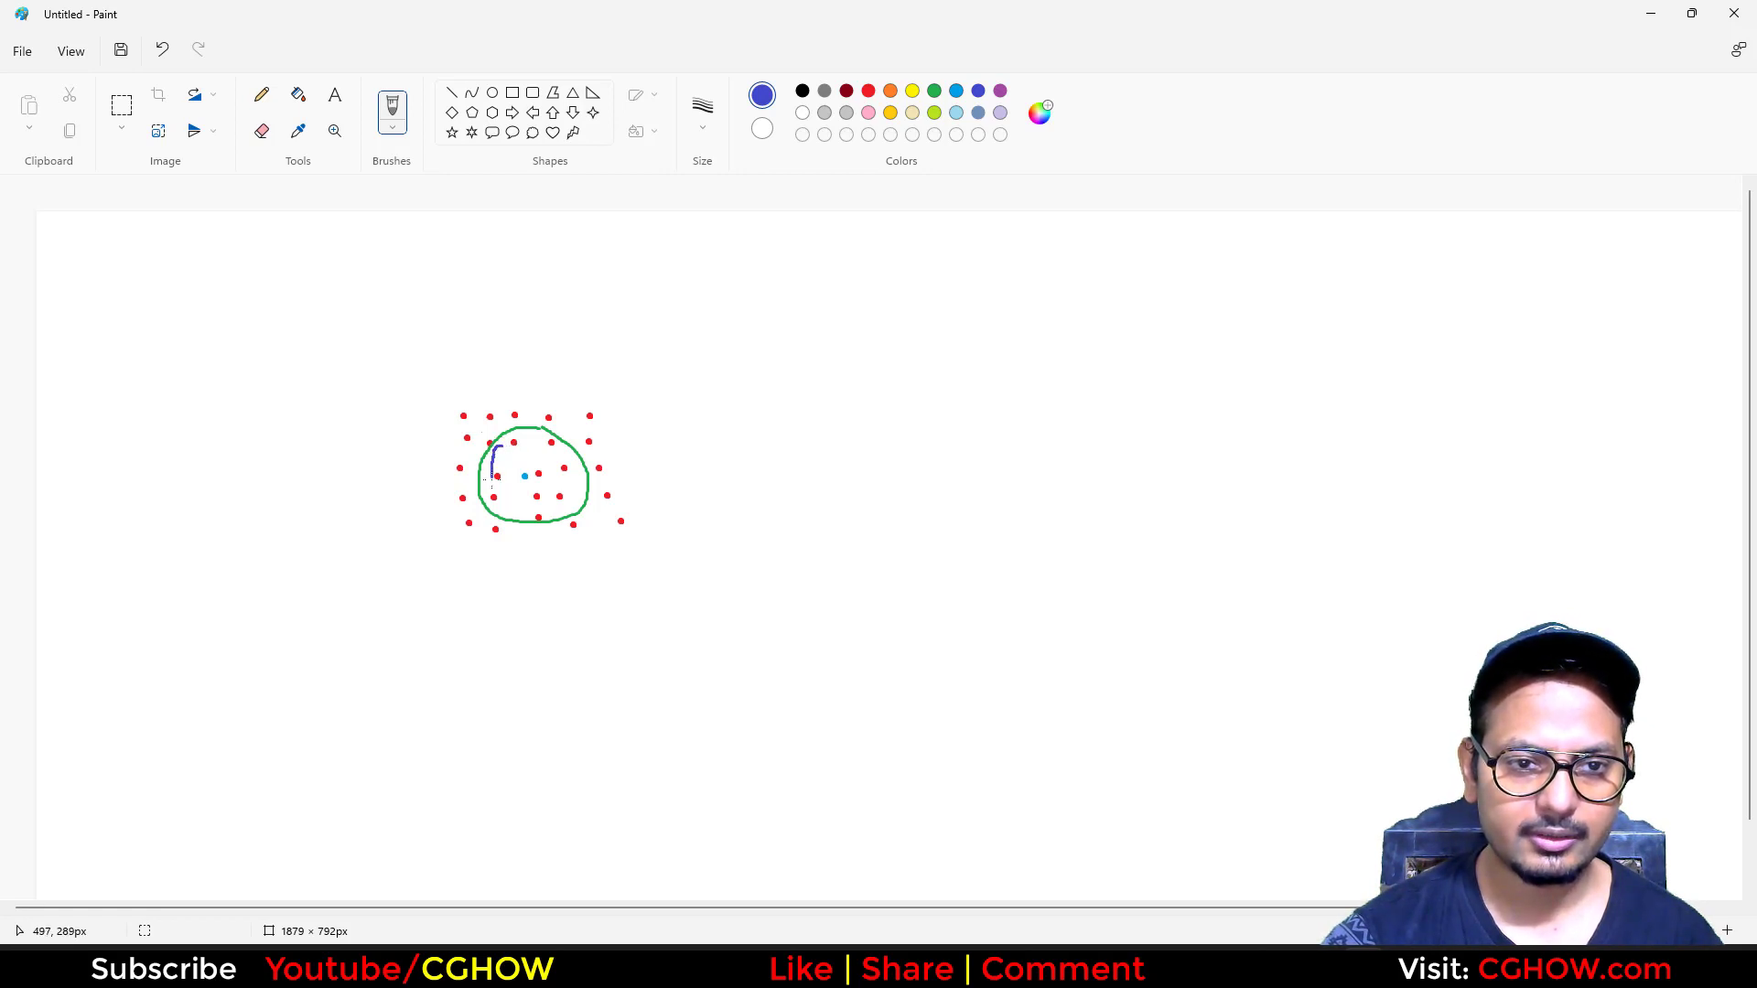
mouse_move(491, 477)
left_mouse_down()
mouse_move(515, 507)
mouse_move(566, 490)
mouse_move(551, 451)
left_mouse_up()
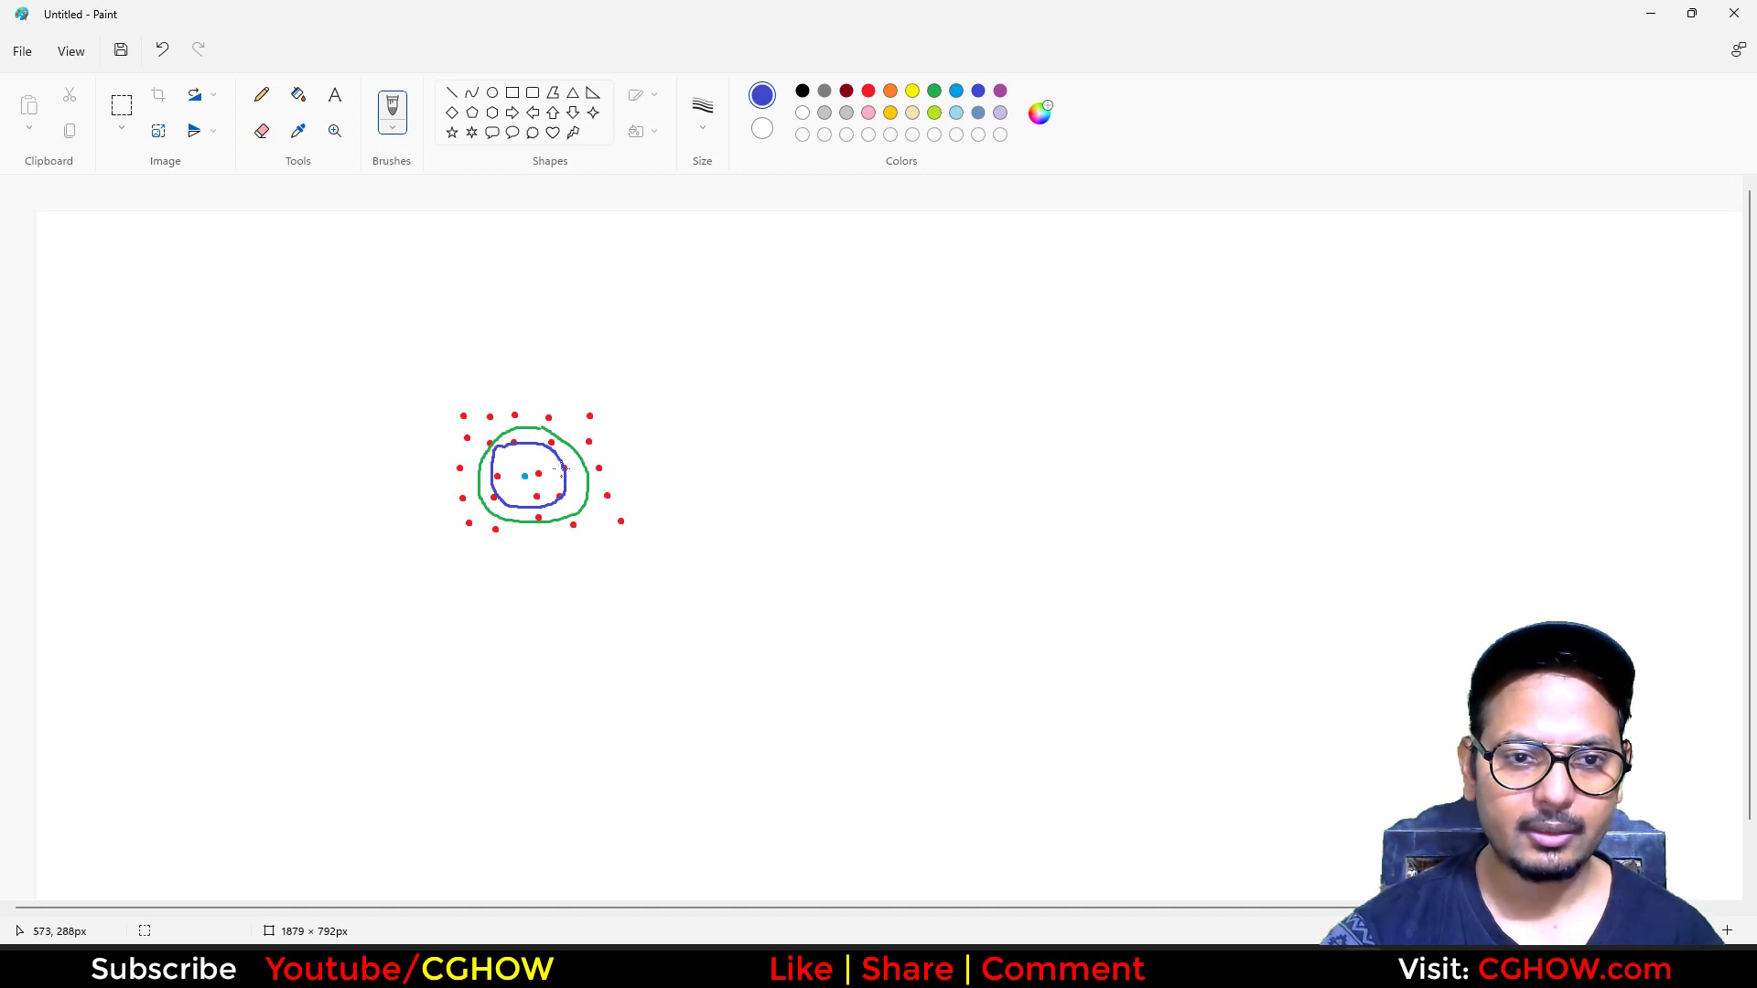
left_click(889, 91)
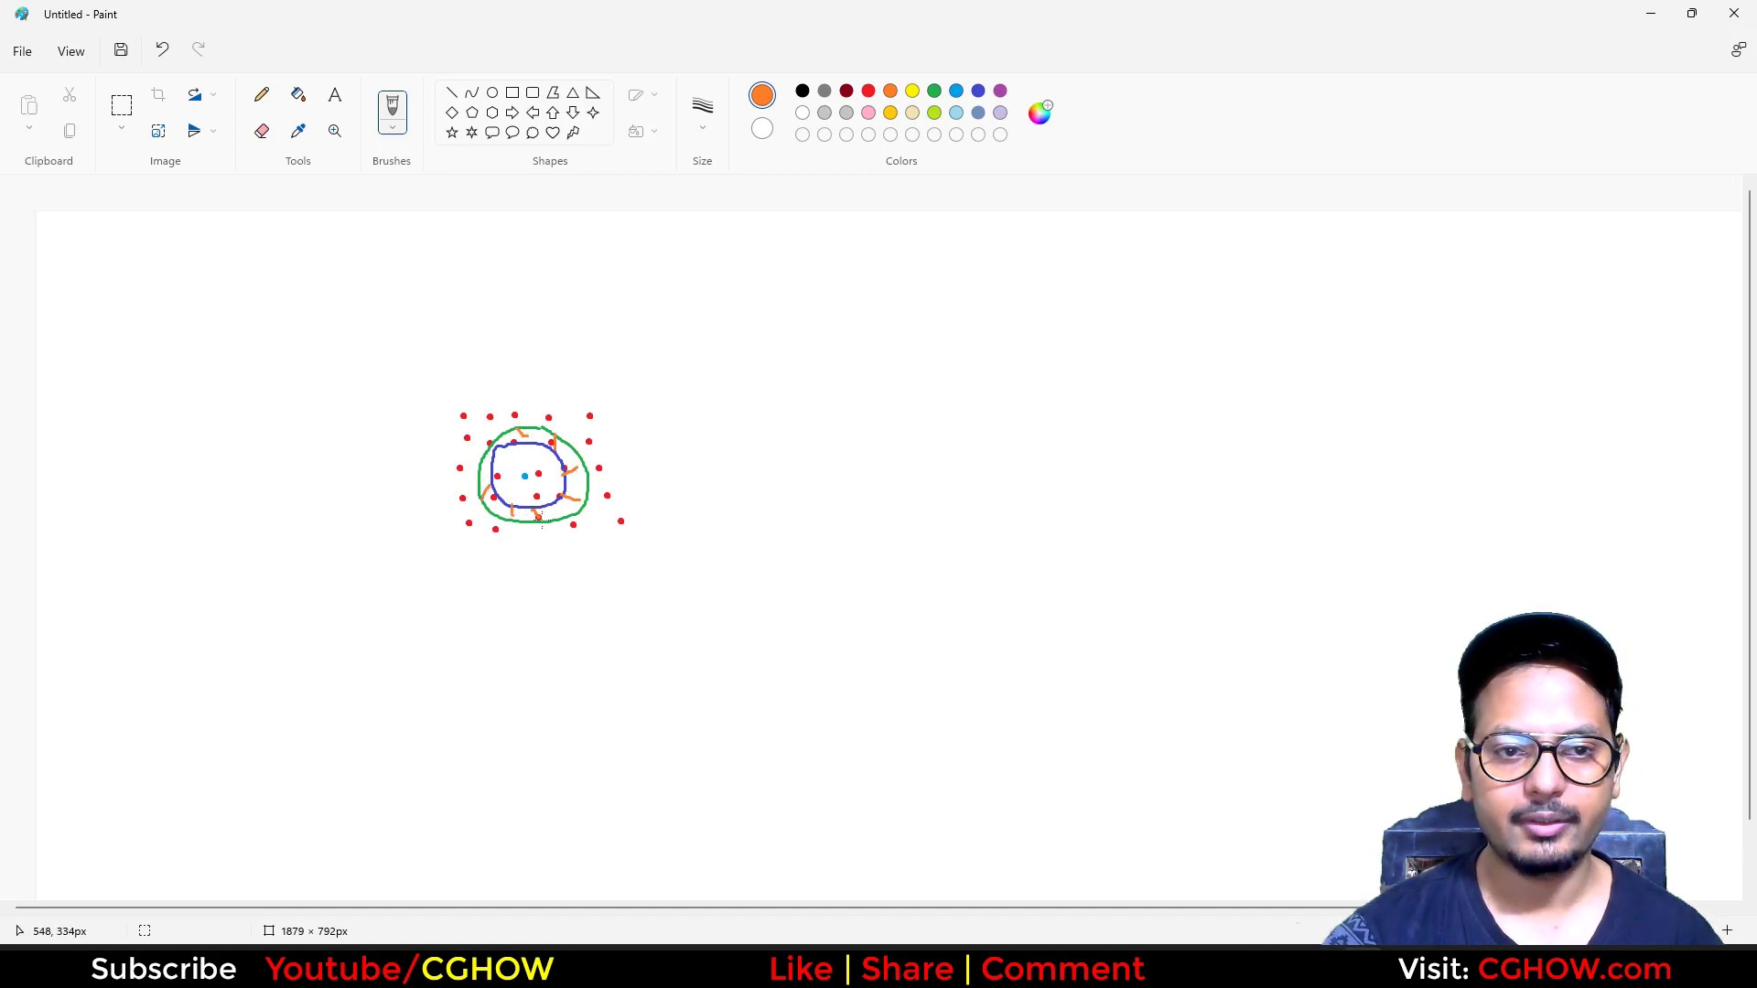
- Draw two concentric light-blue circles at the grid's upper-right corner and one light-blue loop at its lower-left corner
left_click(956, 93)
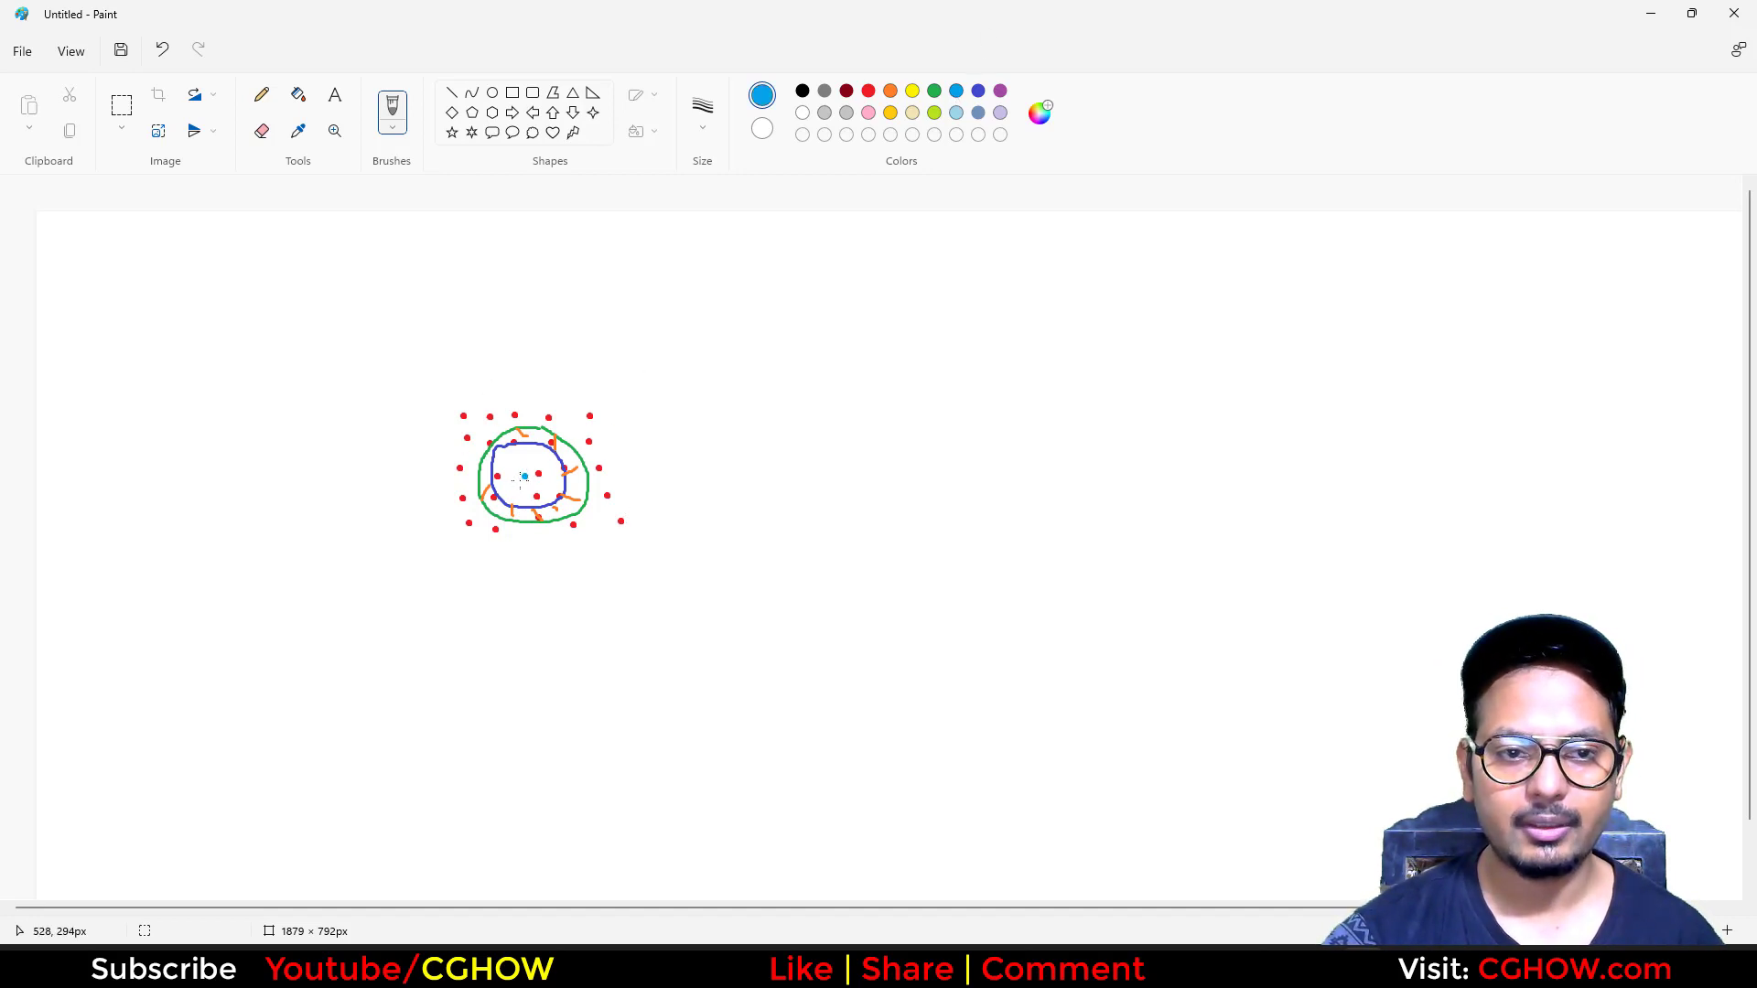
left_click(1650, 13)
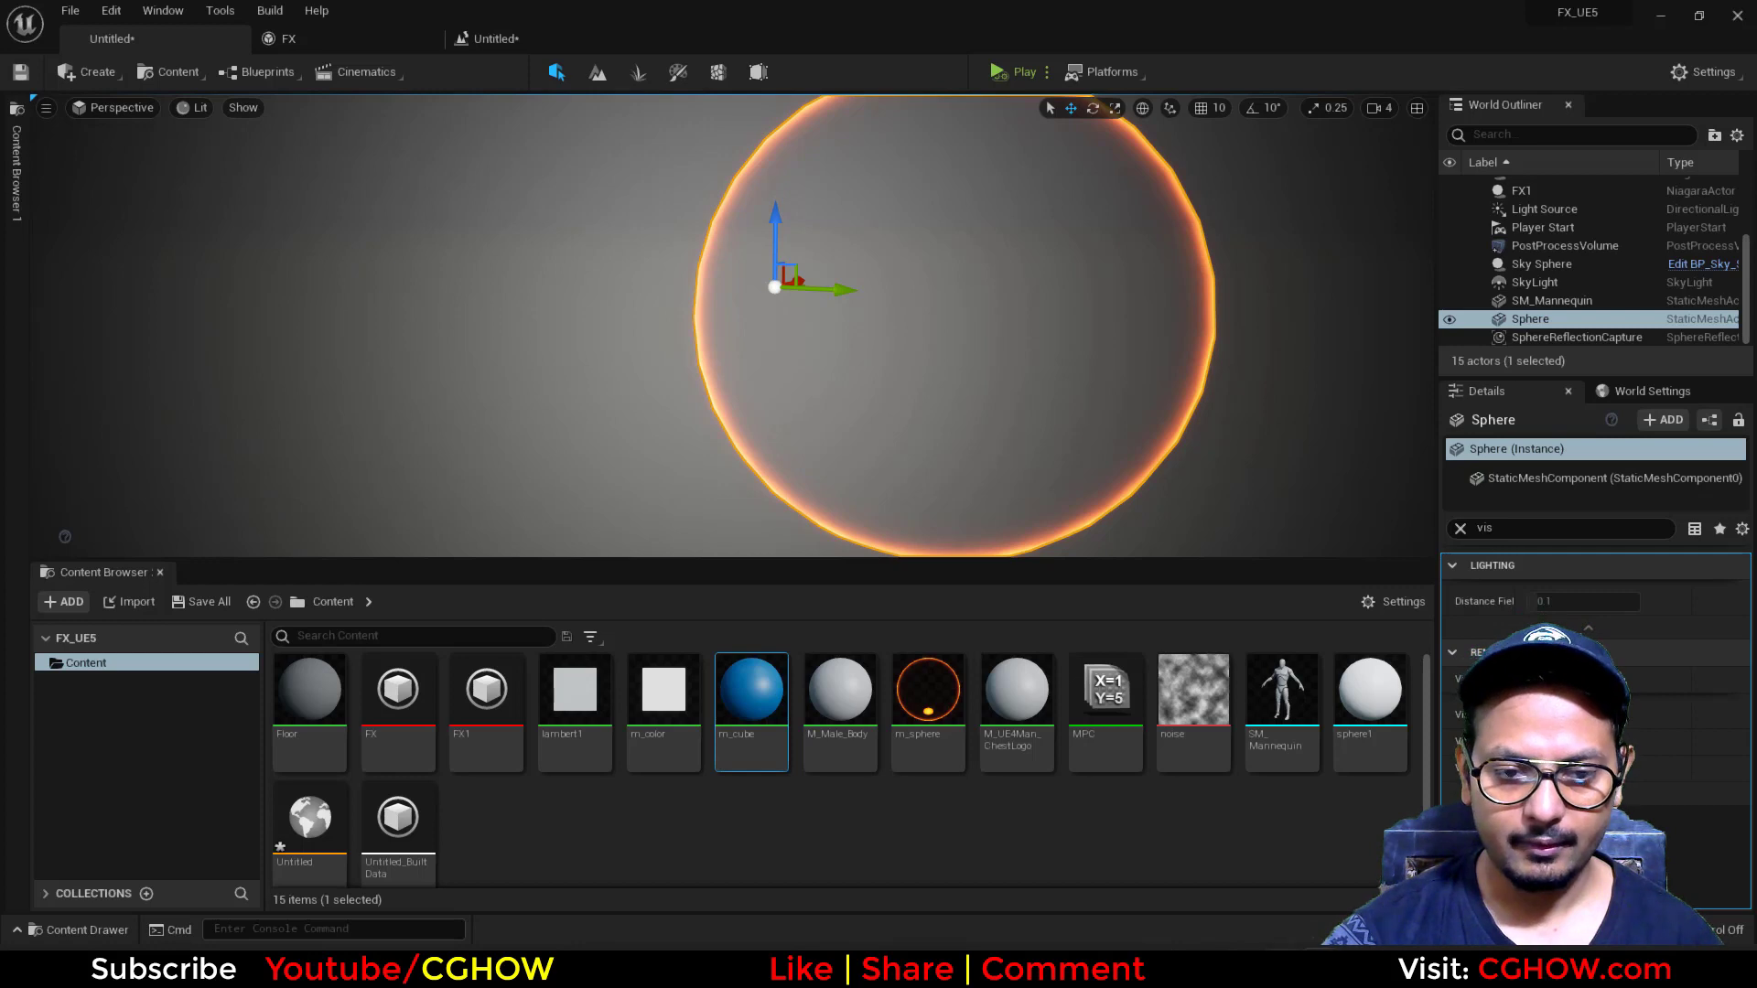
key("alt+Tab")
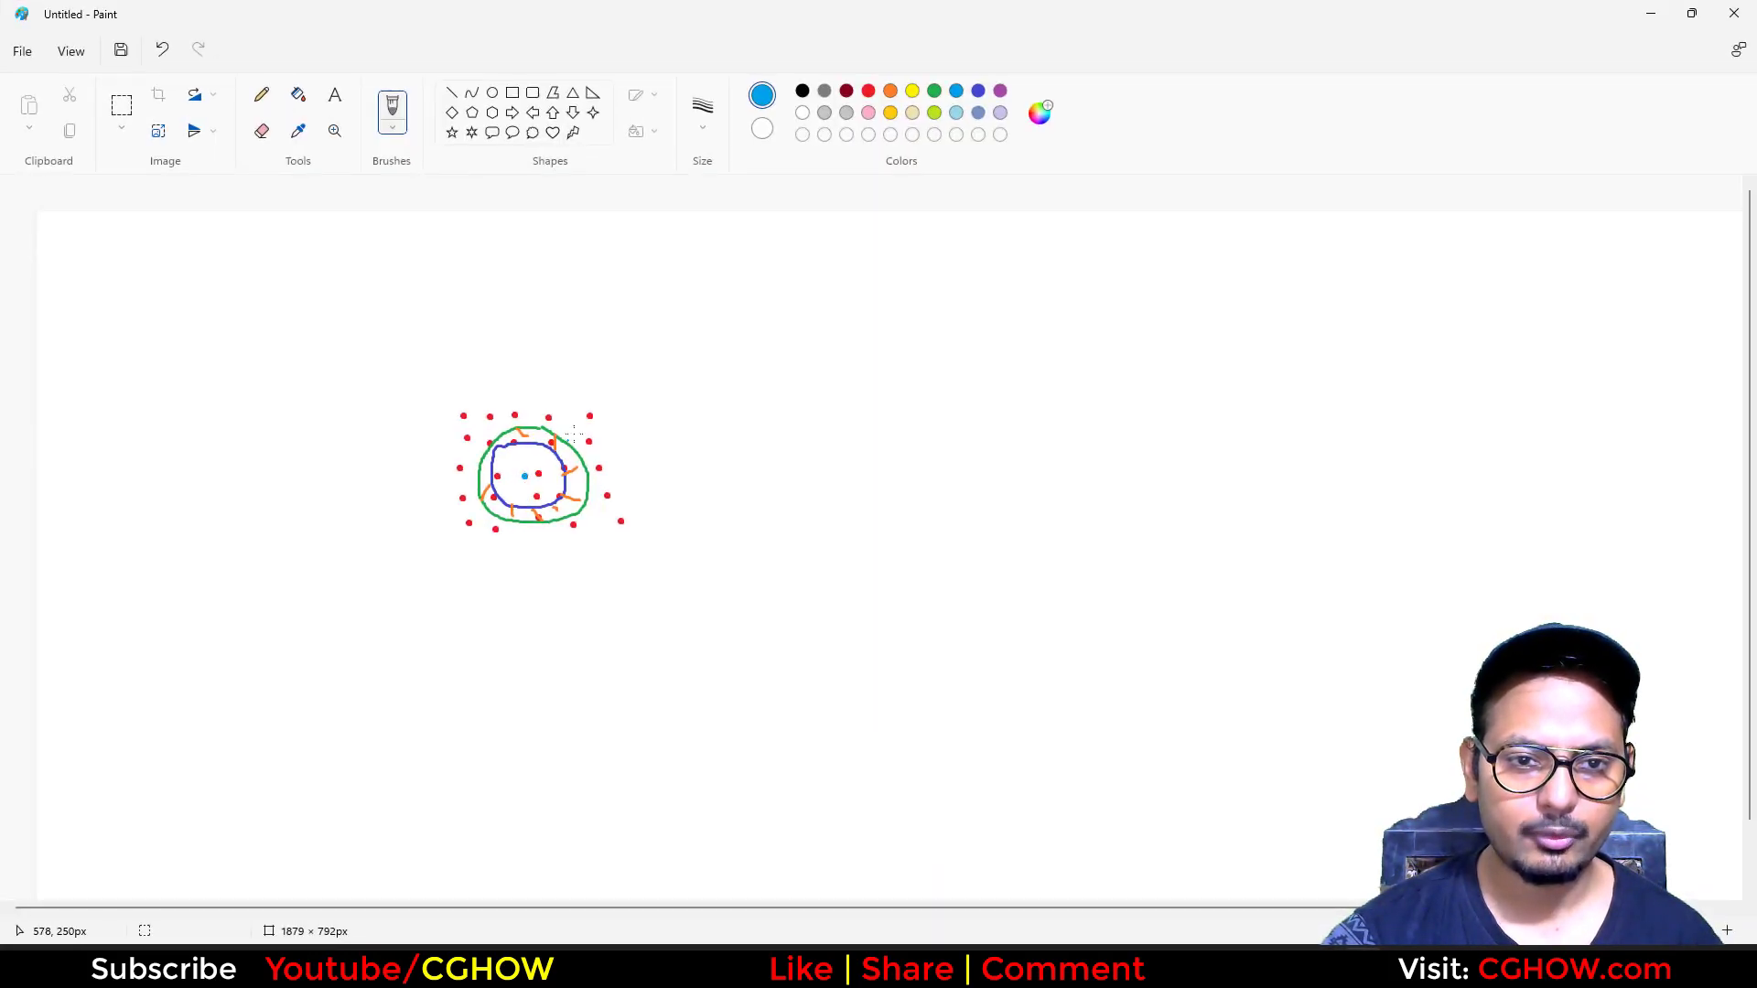
mouse_move(550, 378)
left_mouse_down()
mouse_move(588, 456)
mouse_move(568, 366)
mouse_move(573, 402)
mouse_move(608, 400)
mouse_move(568, 403)
left_mouse_up()
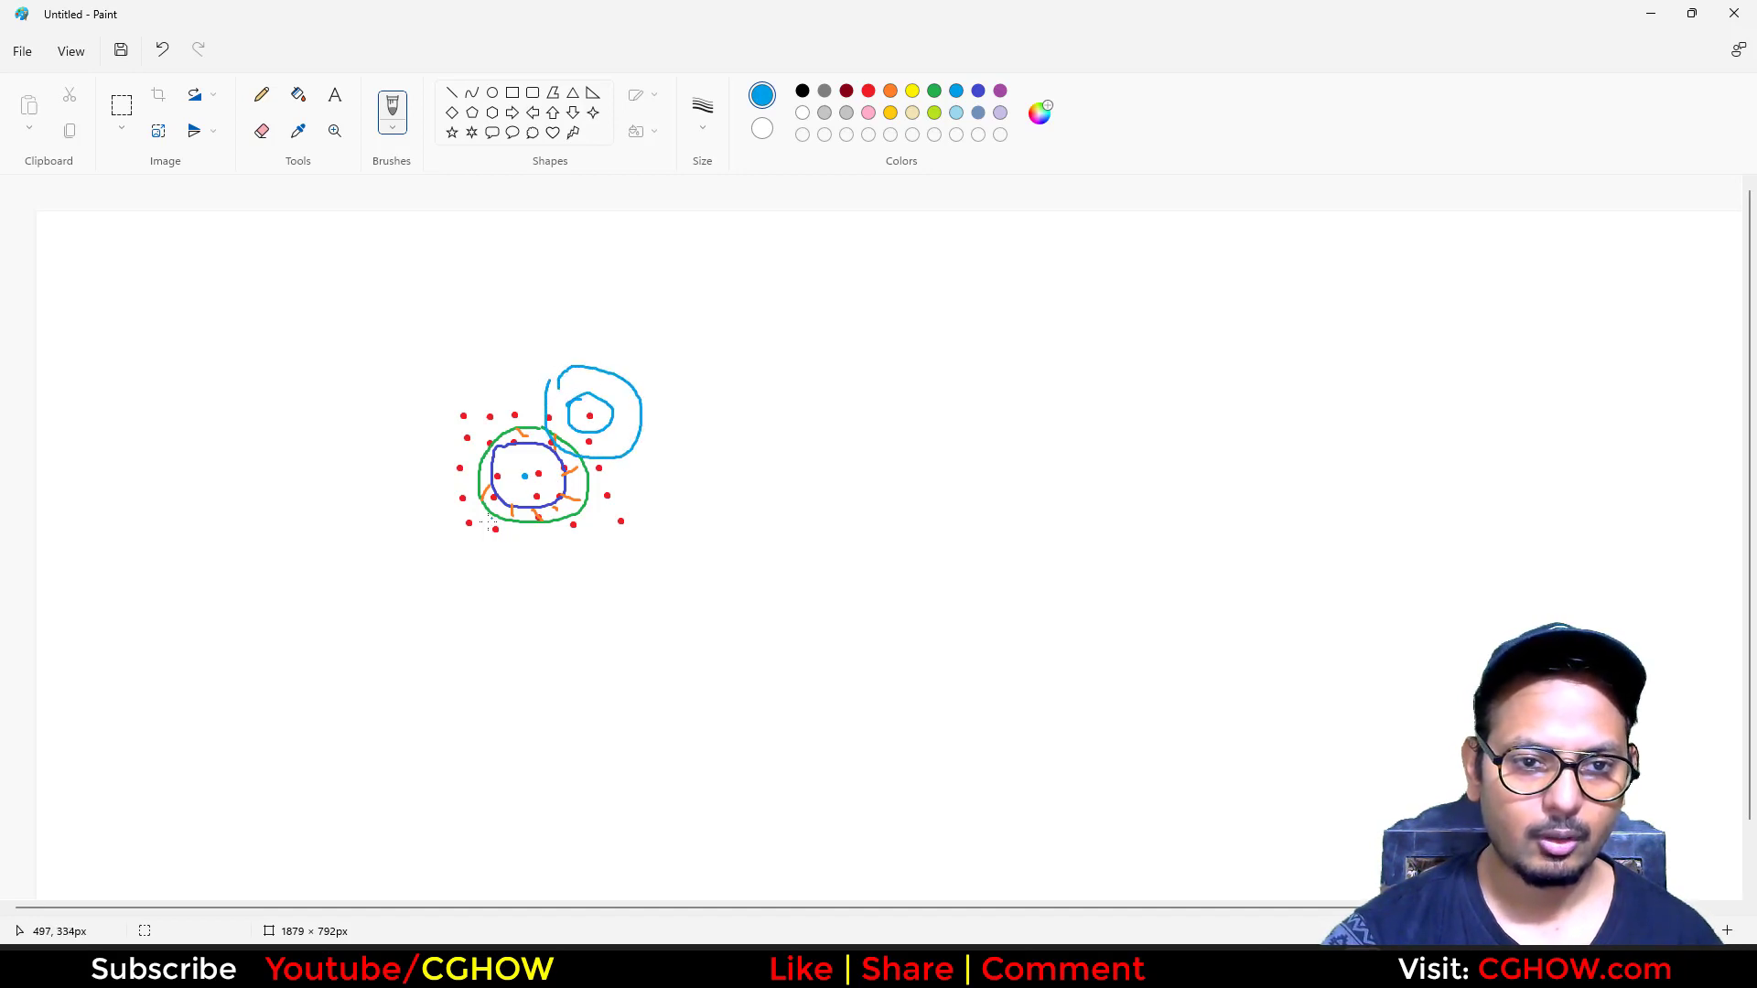
left_click_drag(443, 498, 492, 524)
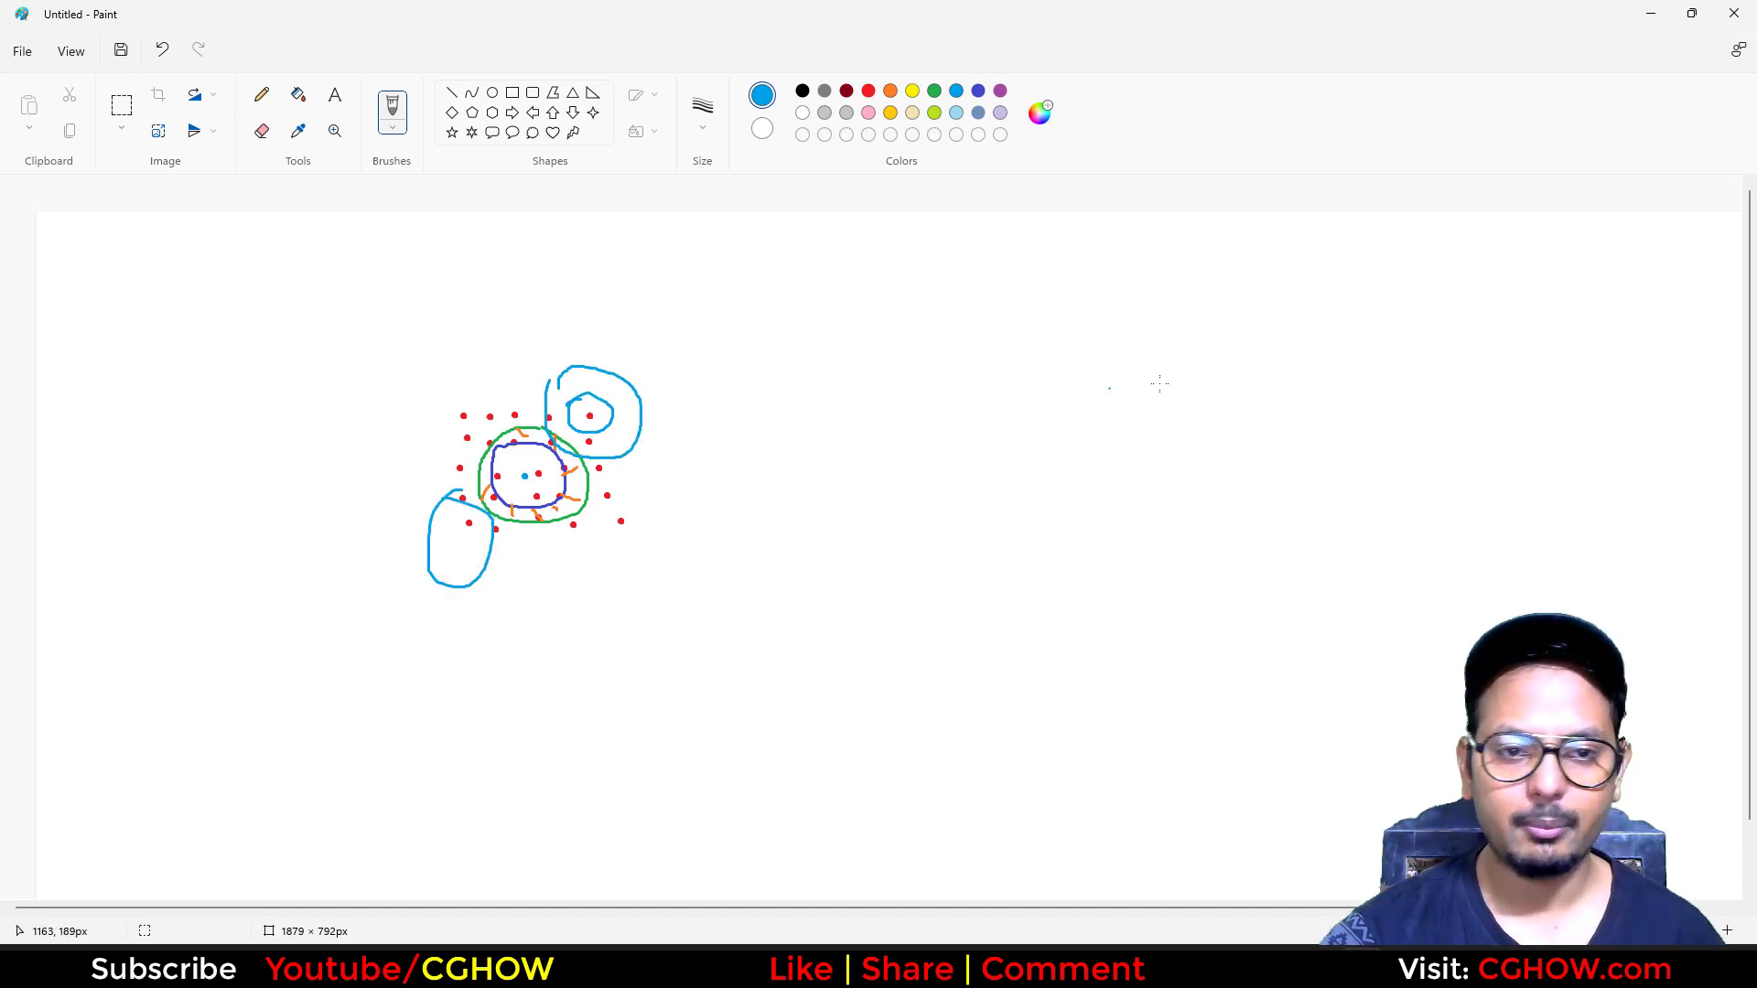
- Switch to Unreal Engine, open the FX Niagara system and disable Fountain's Dynamic Material Parameters, Scale Mesh Size, Set Particles Range and Color modules
left_click(1650, 12)
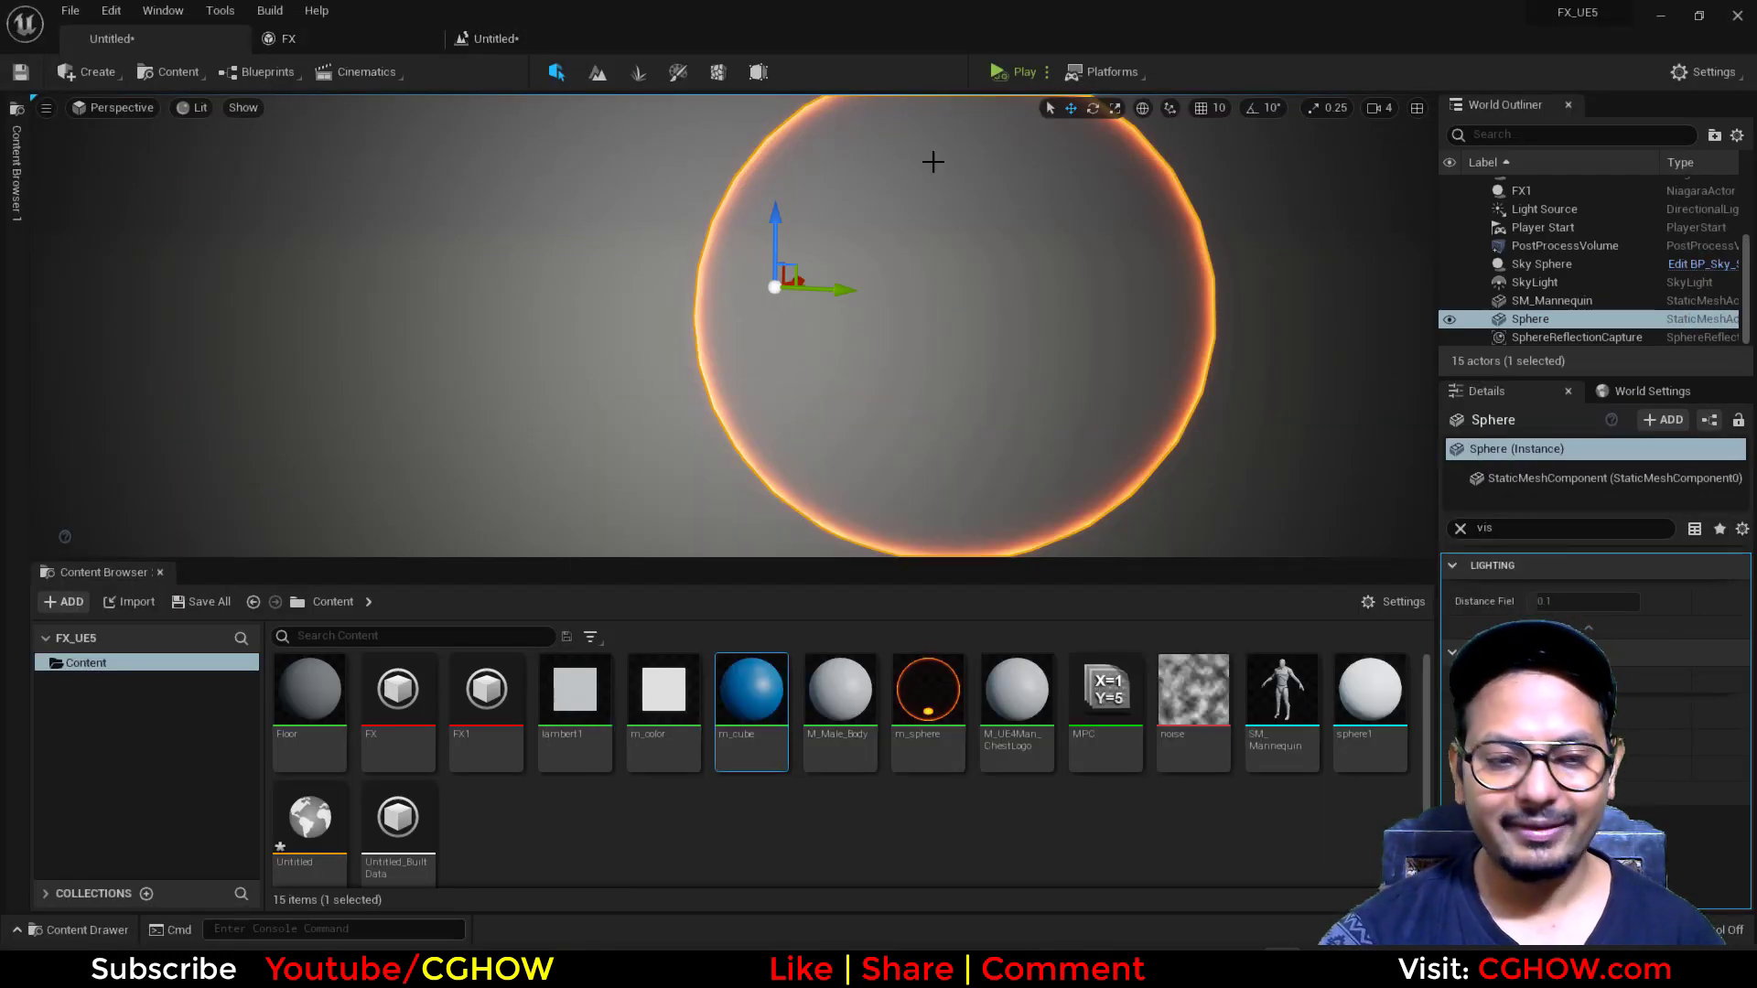
double_click(398, 688)
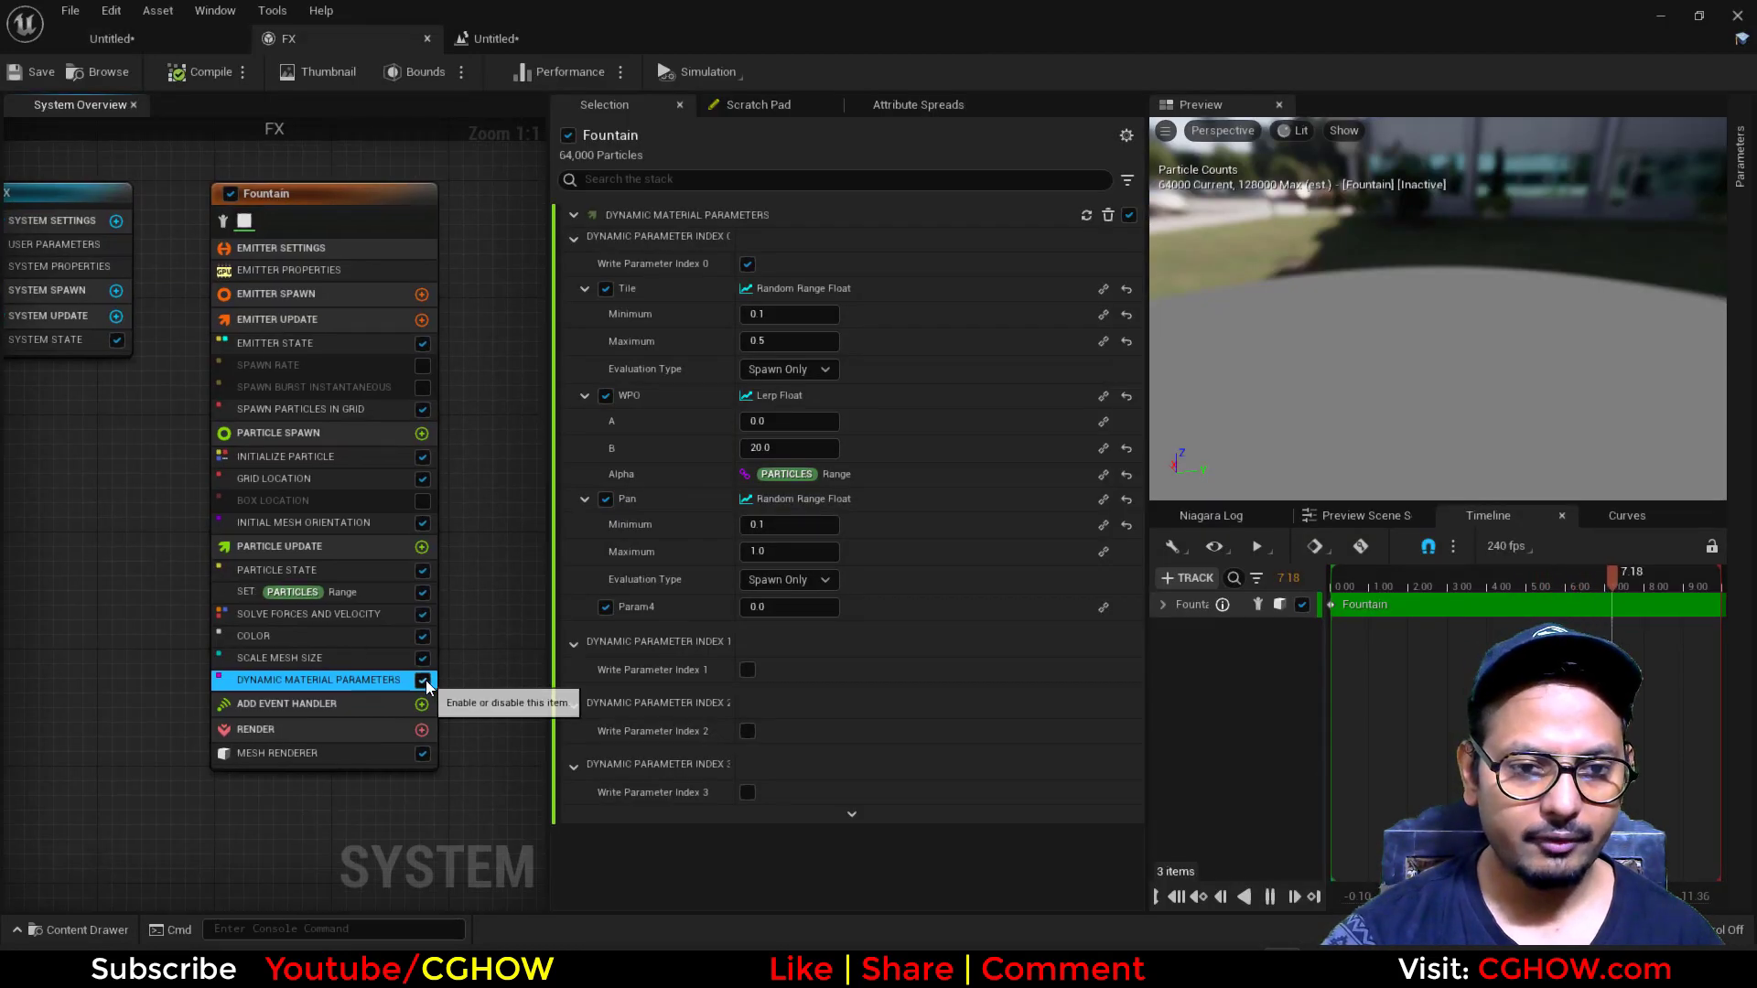
left_click(423, 681)
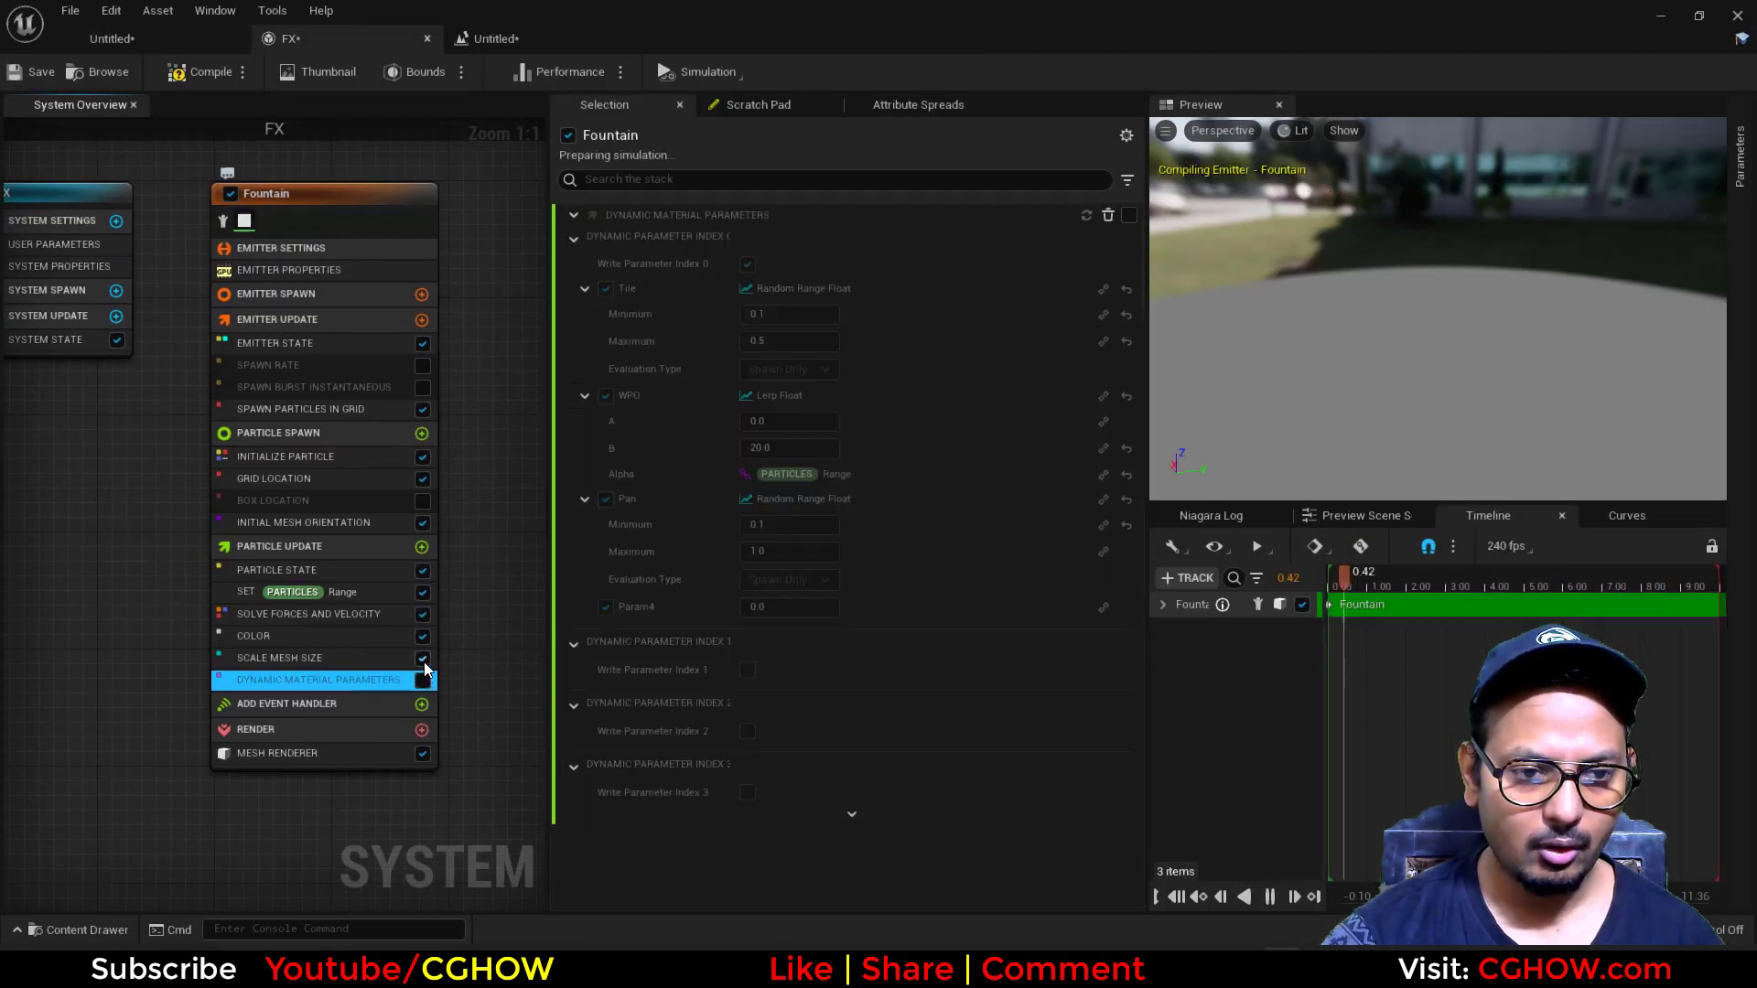
left_click(423, 657)
left_click(423, 592)
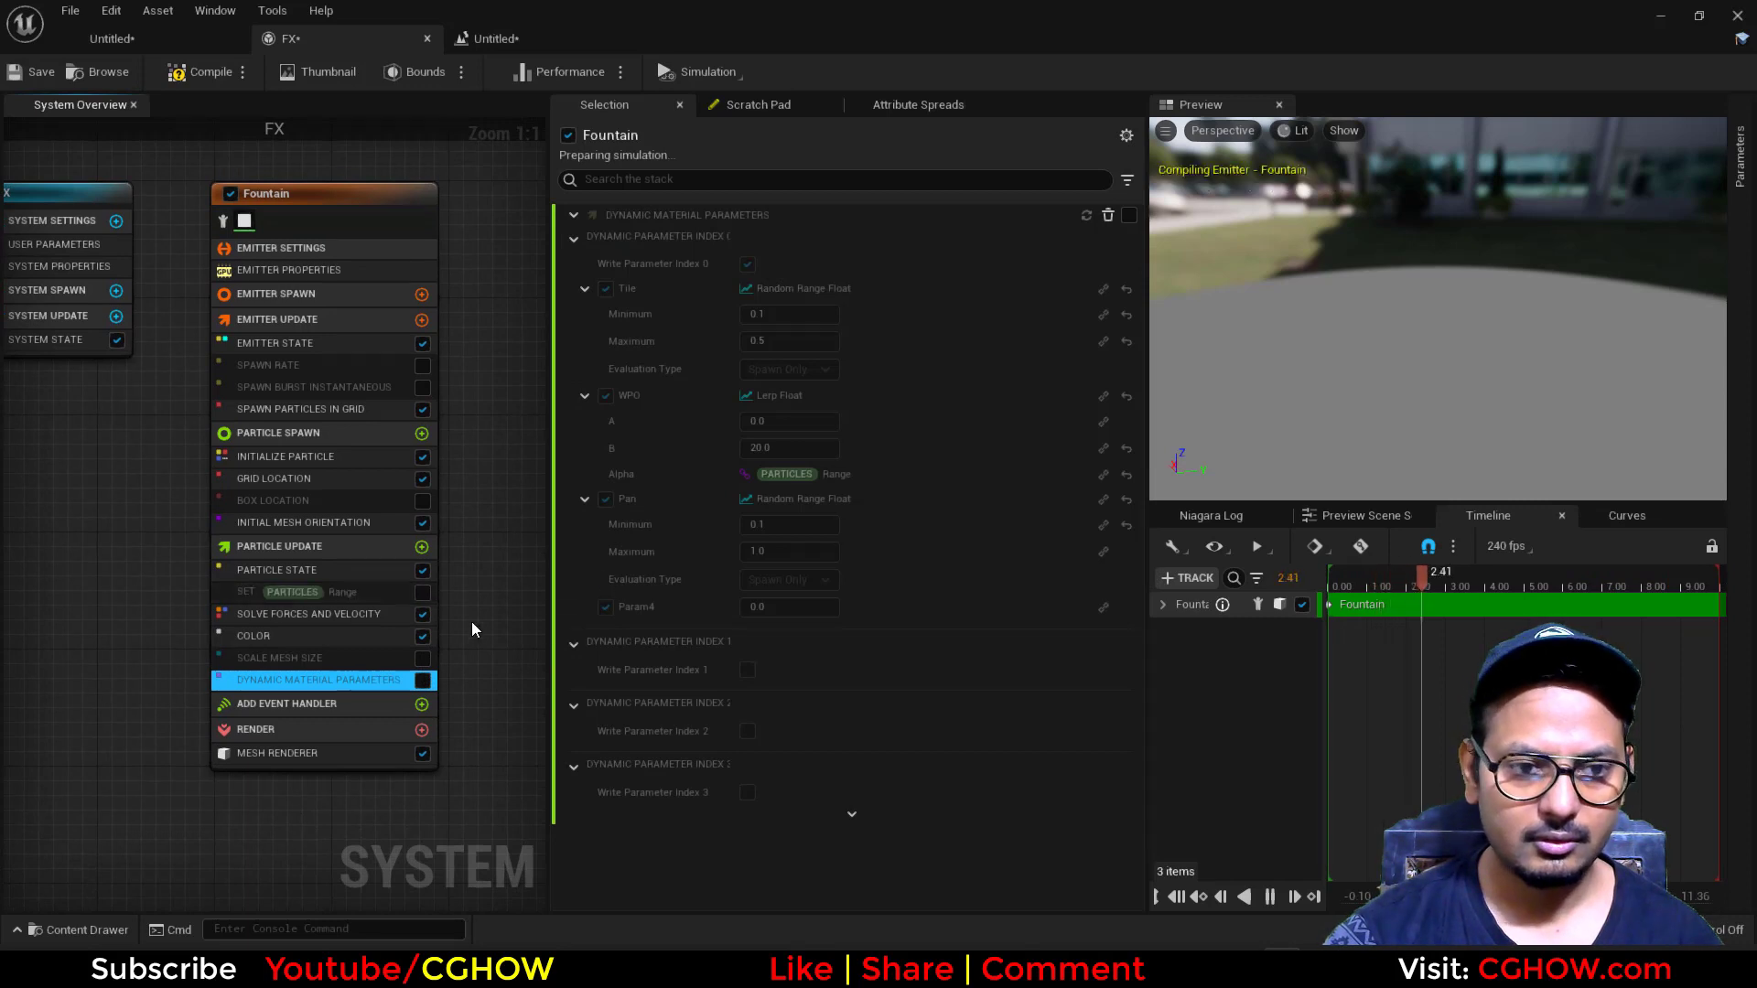
left_click(423, 636)
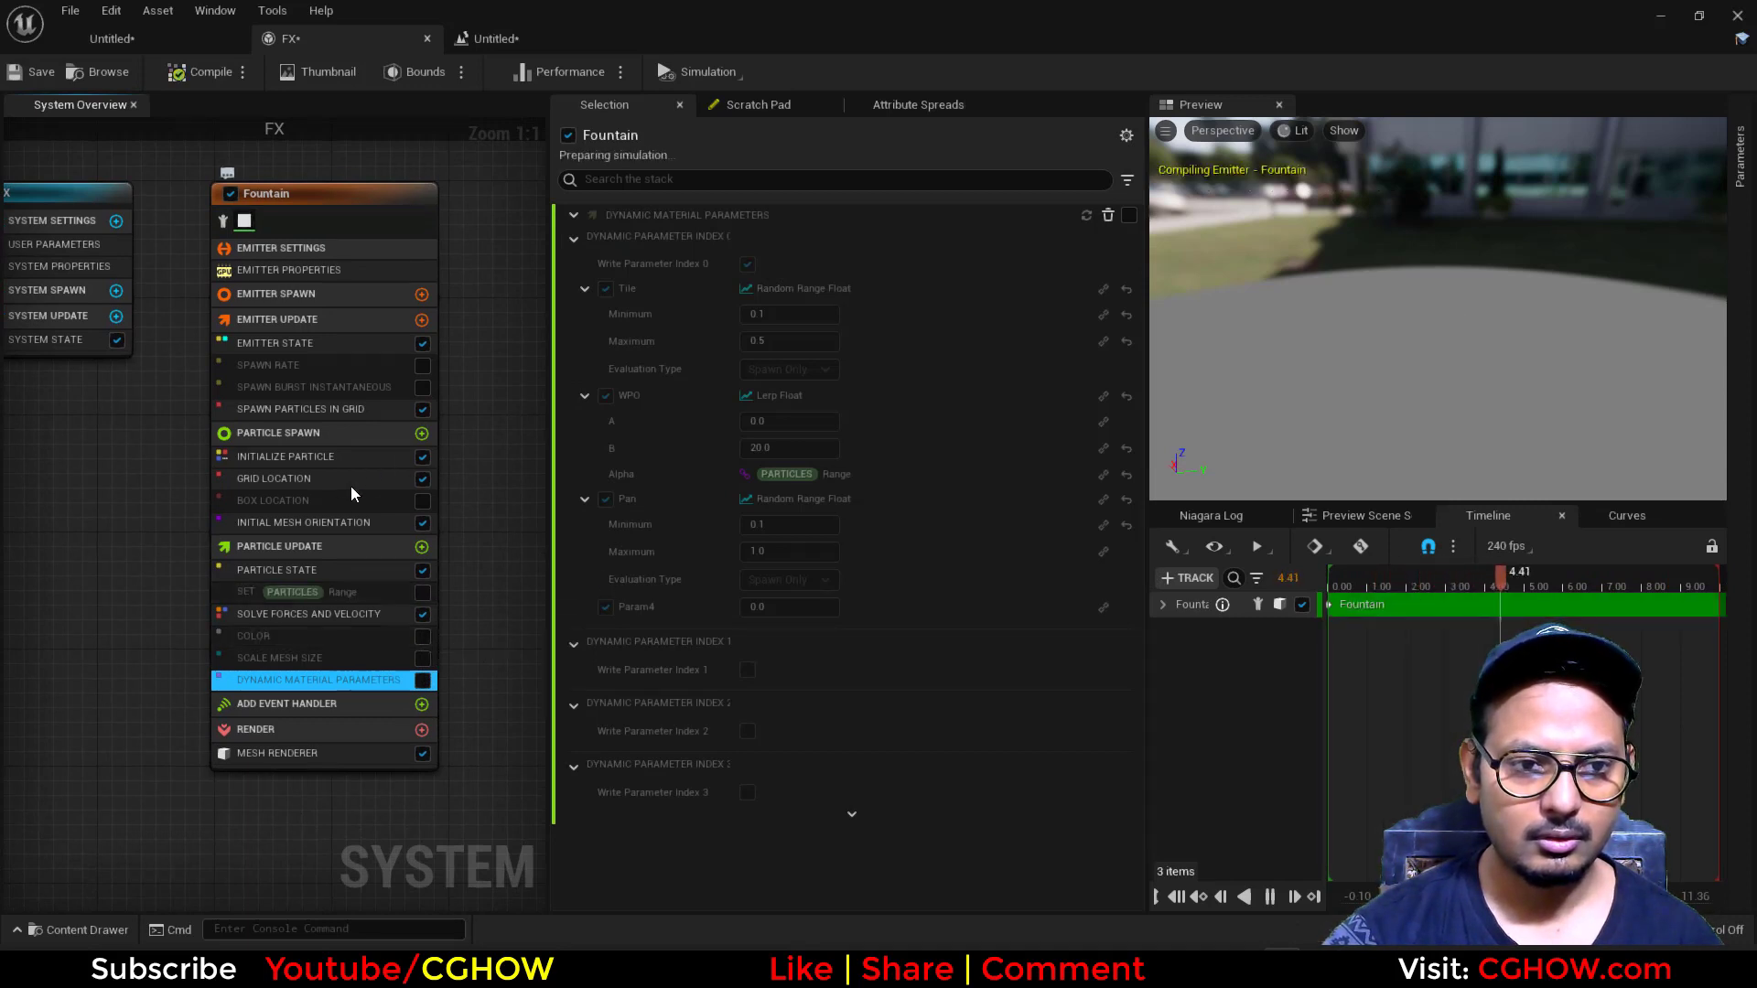
left_click_drag(1435, 584, 1418, 583)
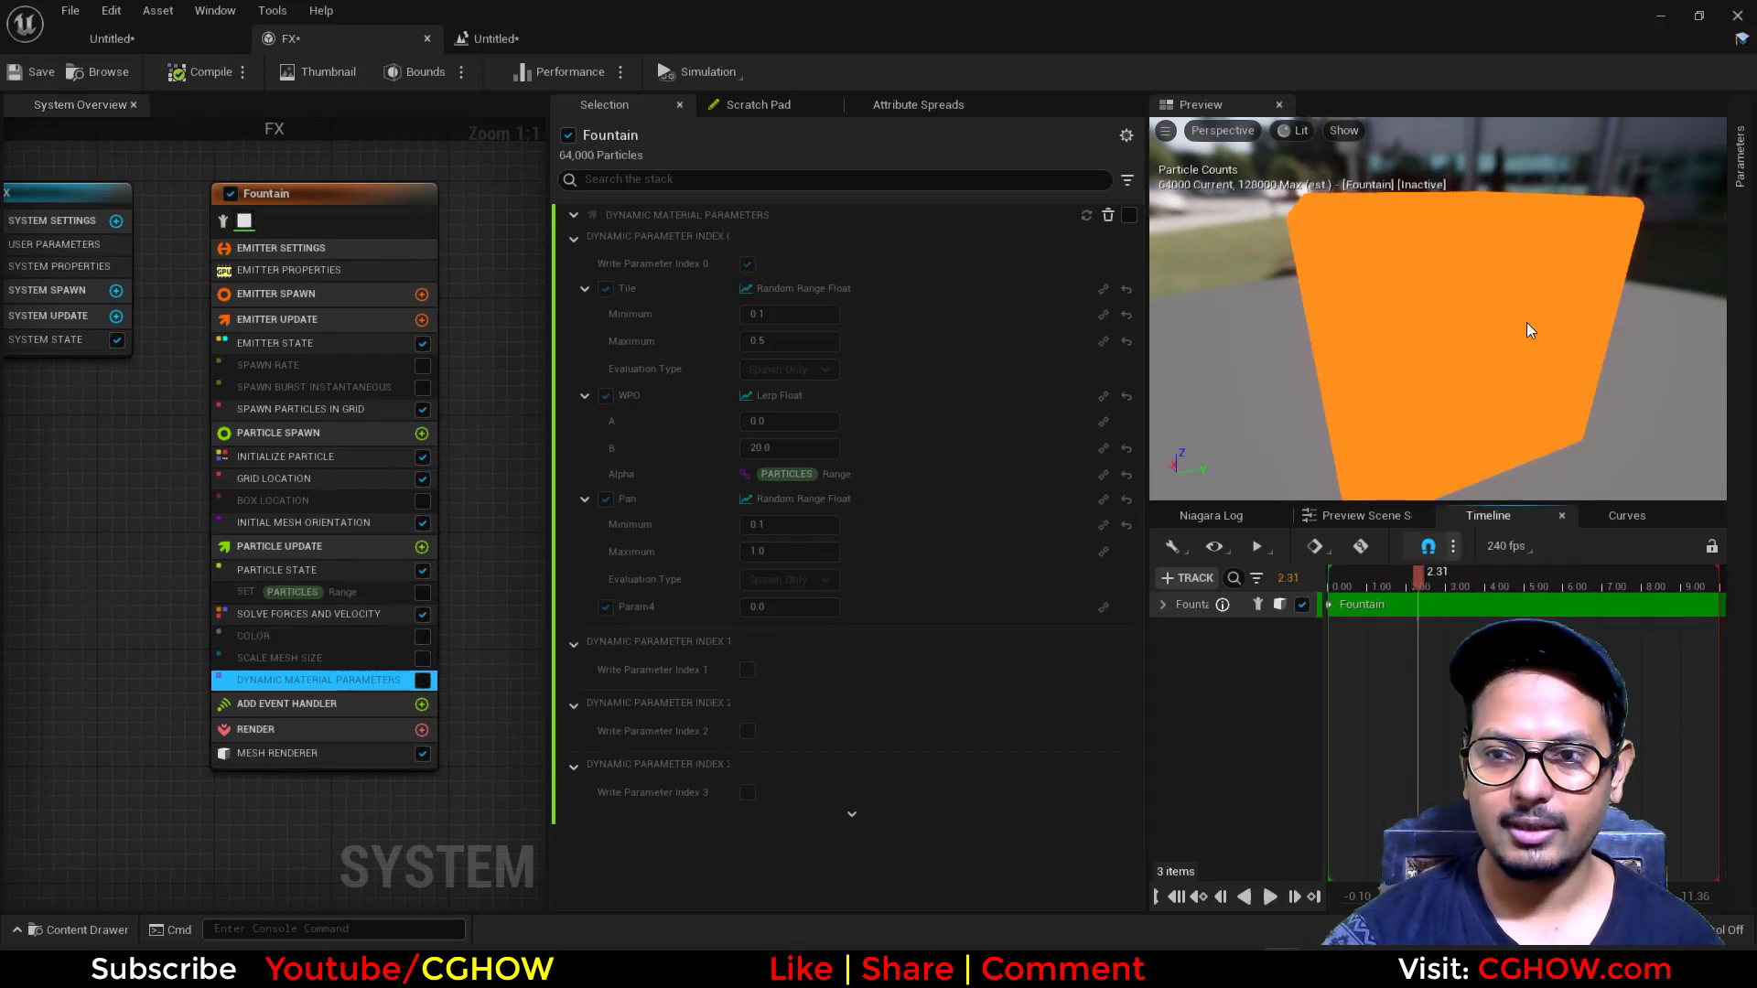
left_click_drag(1527, 324, 1647, 388)
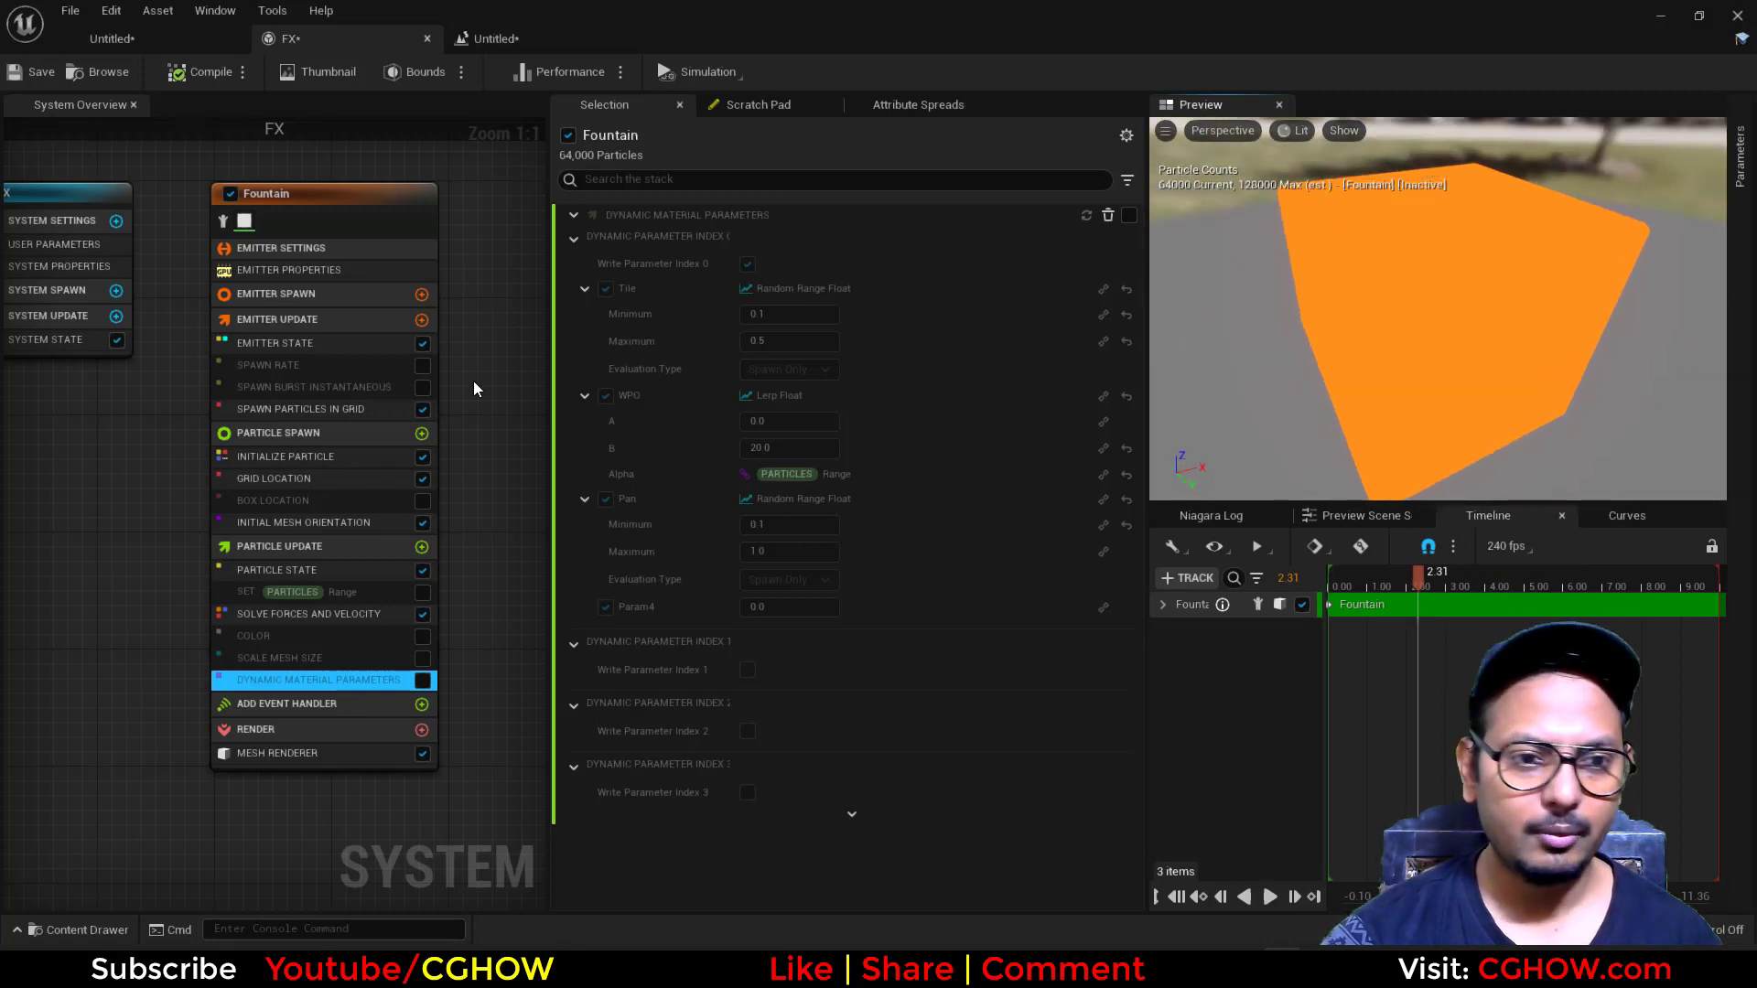
- Try Mesh Uniform Scale values of 0.01 and 0.001 in Initialize Particle to inspect the particle grid in the preview
left_click(326, 457)
left_click(280, 478)
left_click(308, 456)
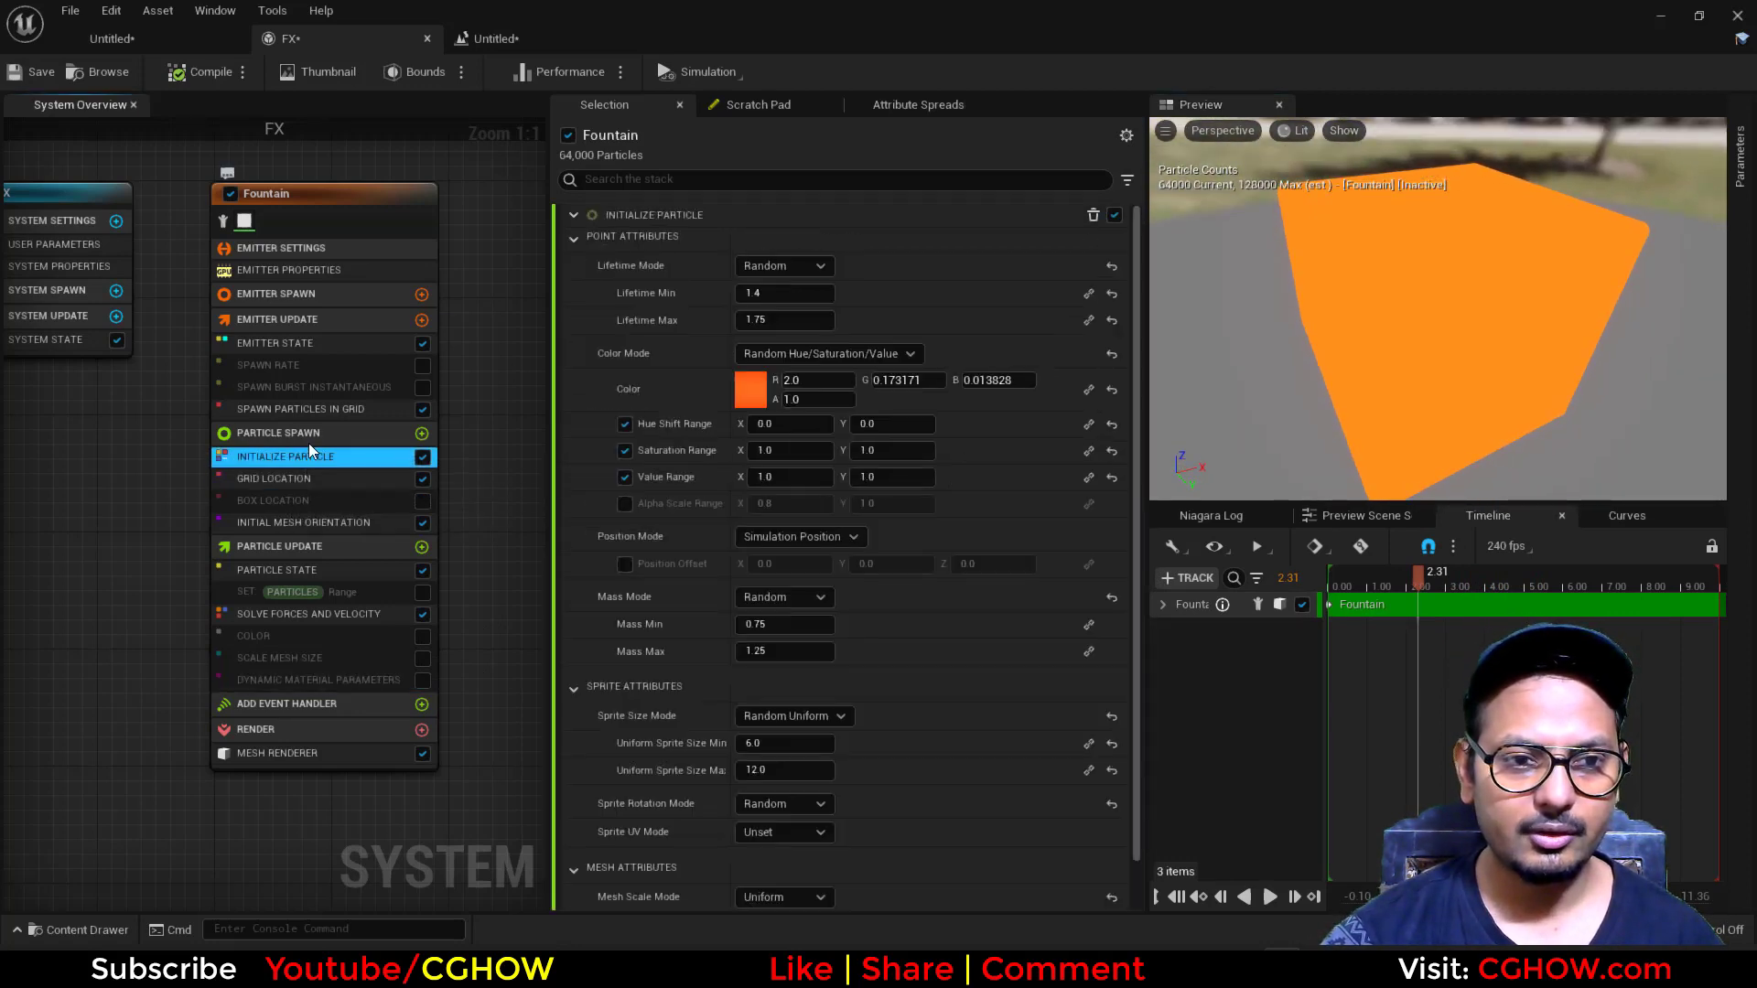
scroll(915, 785, "down", 3)
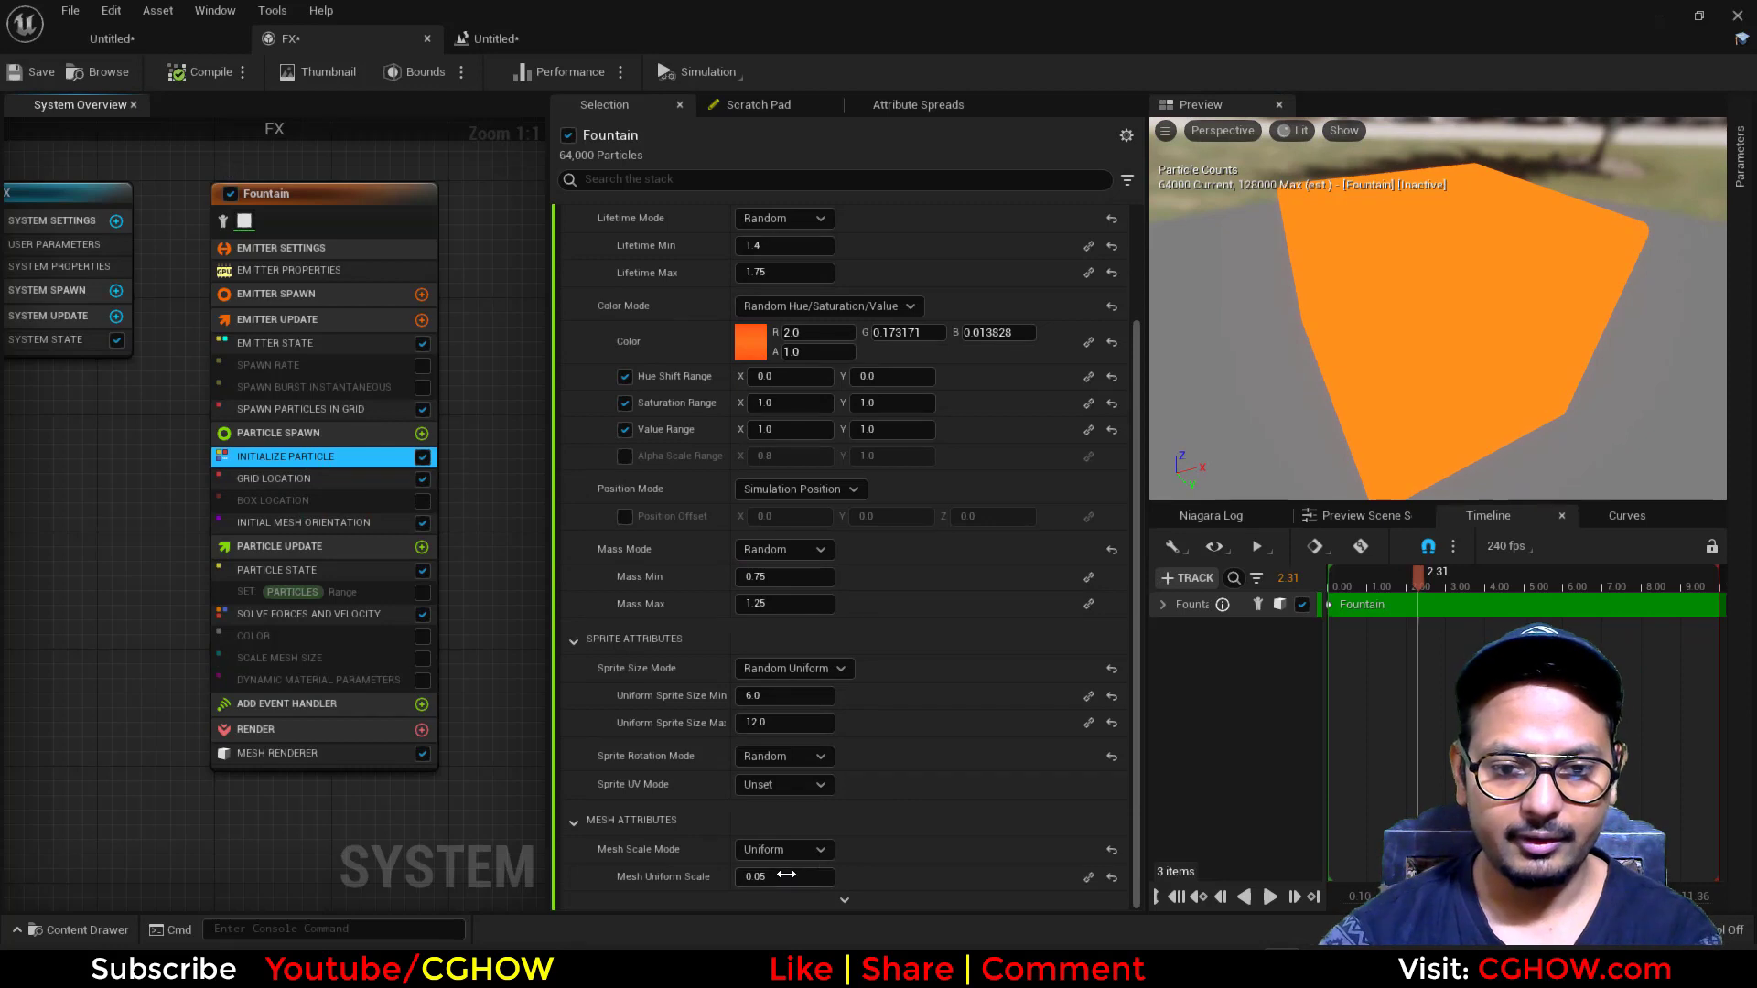
left_click(786, 875)
type(".01")
key("Return")
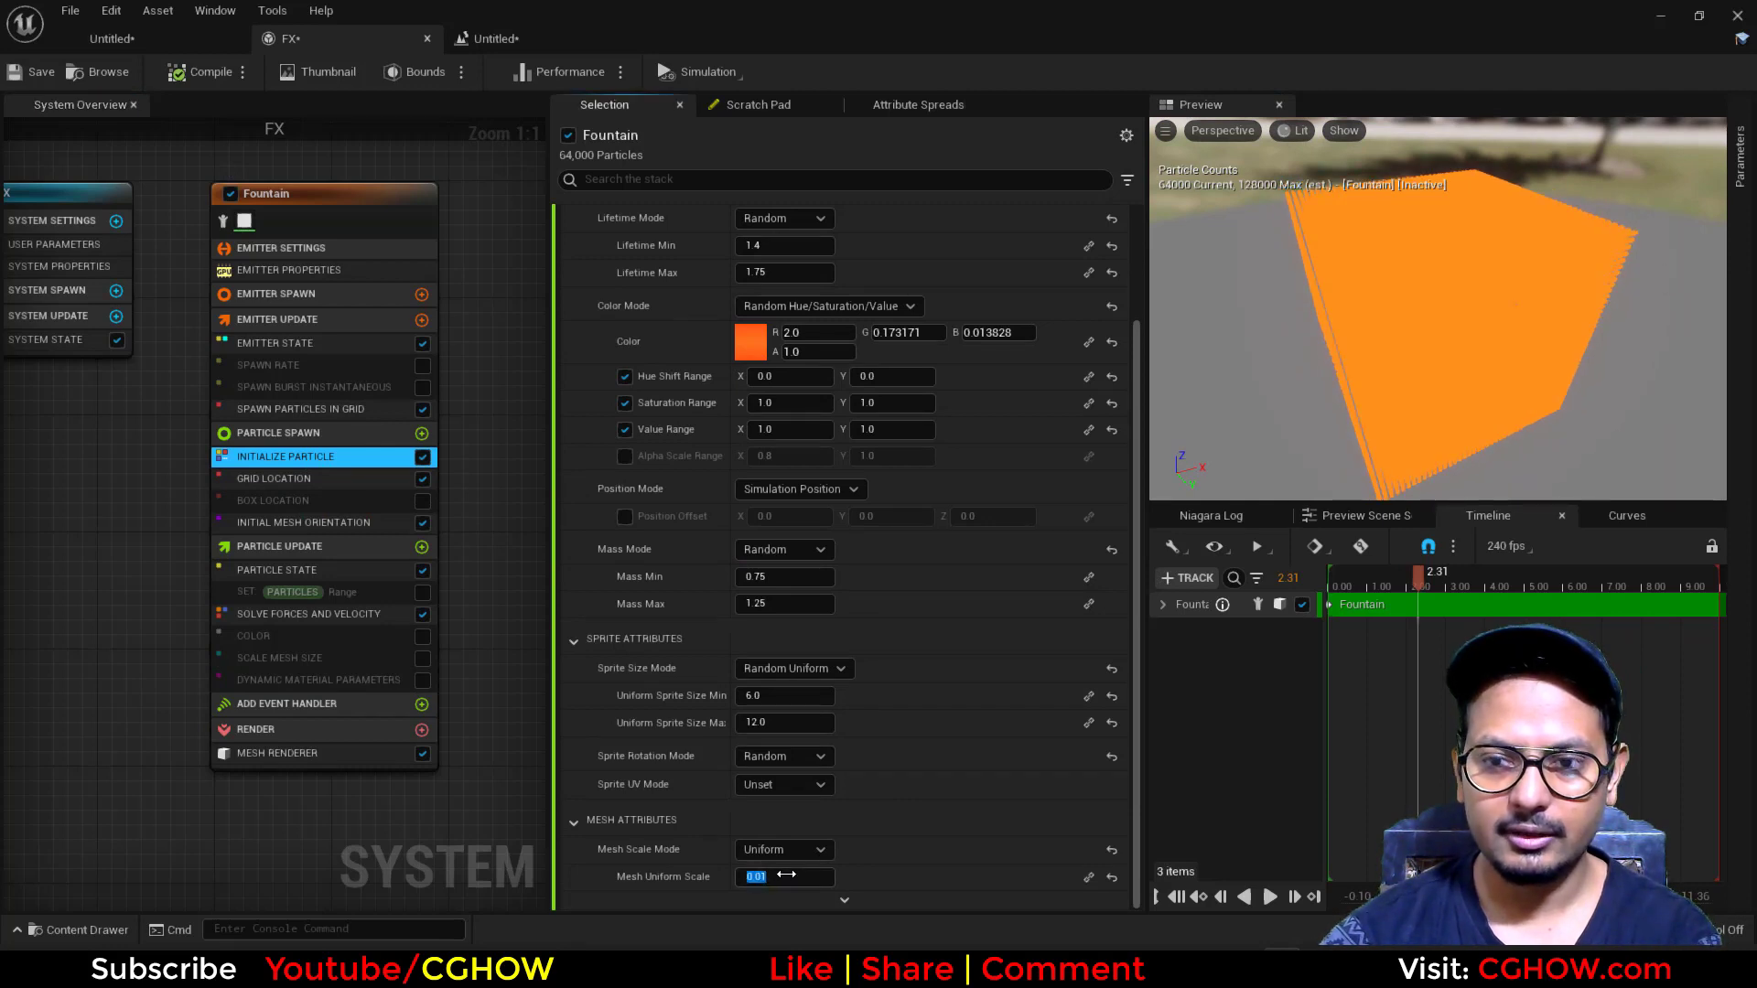
key("BackSpace")
type(".001")
key("Return")
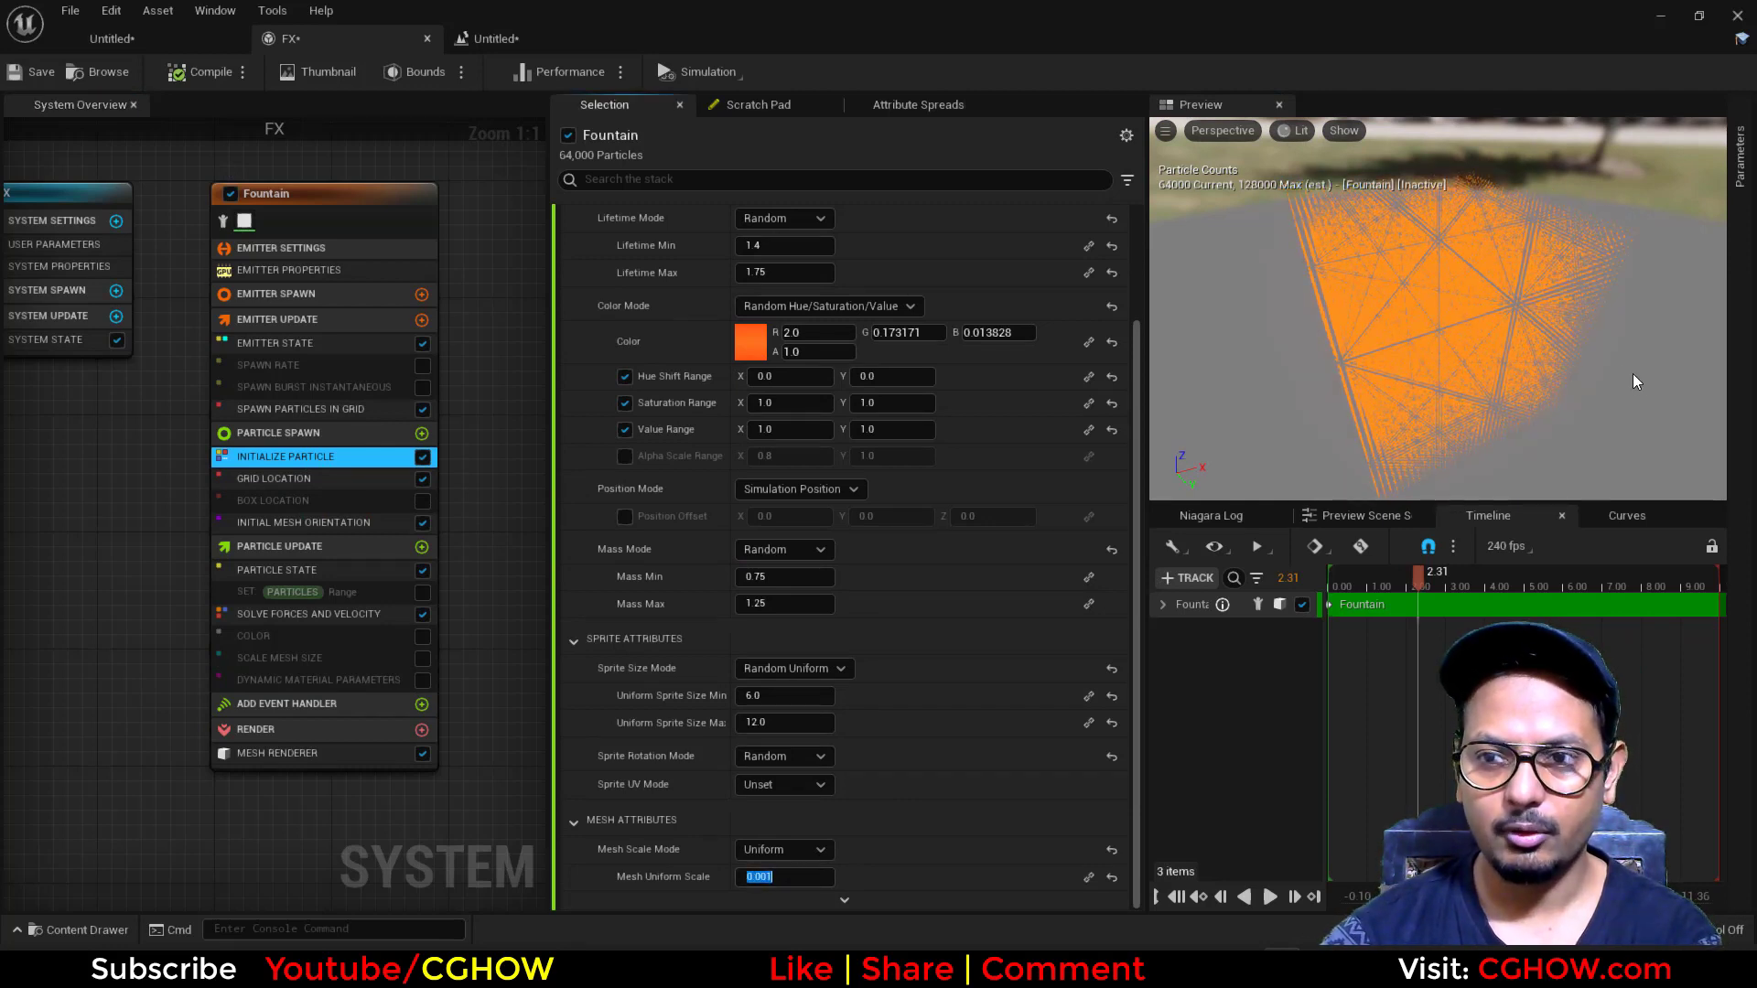
left_click_drag(1428, 311, 1520, 311)
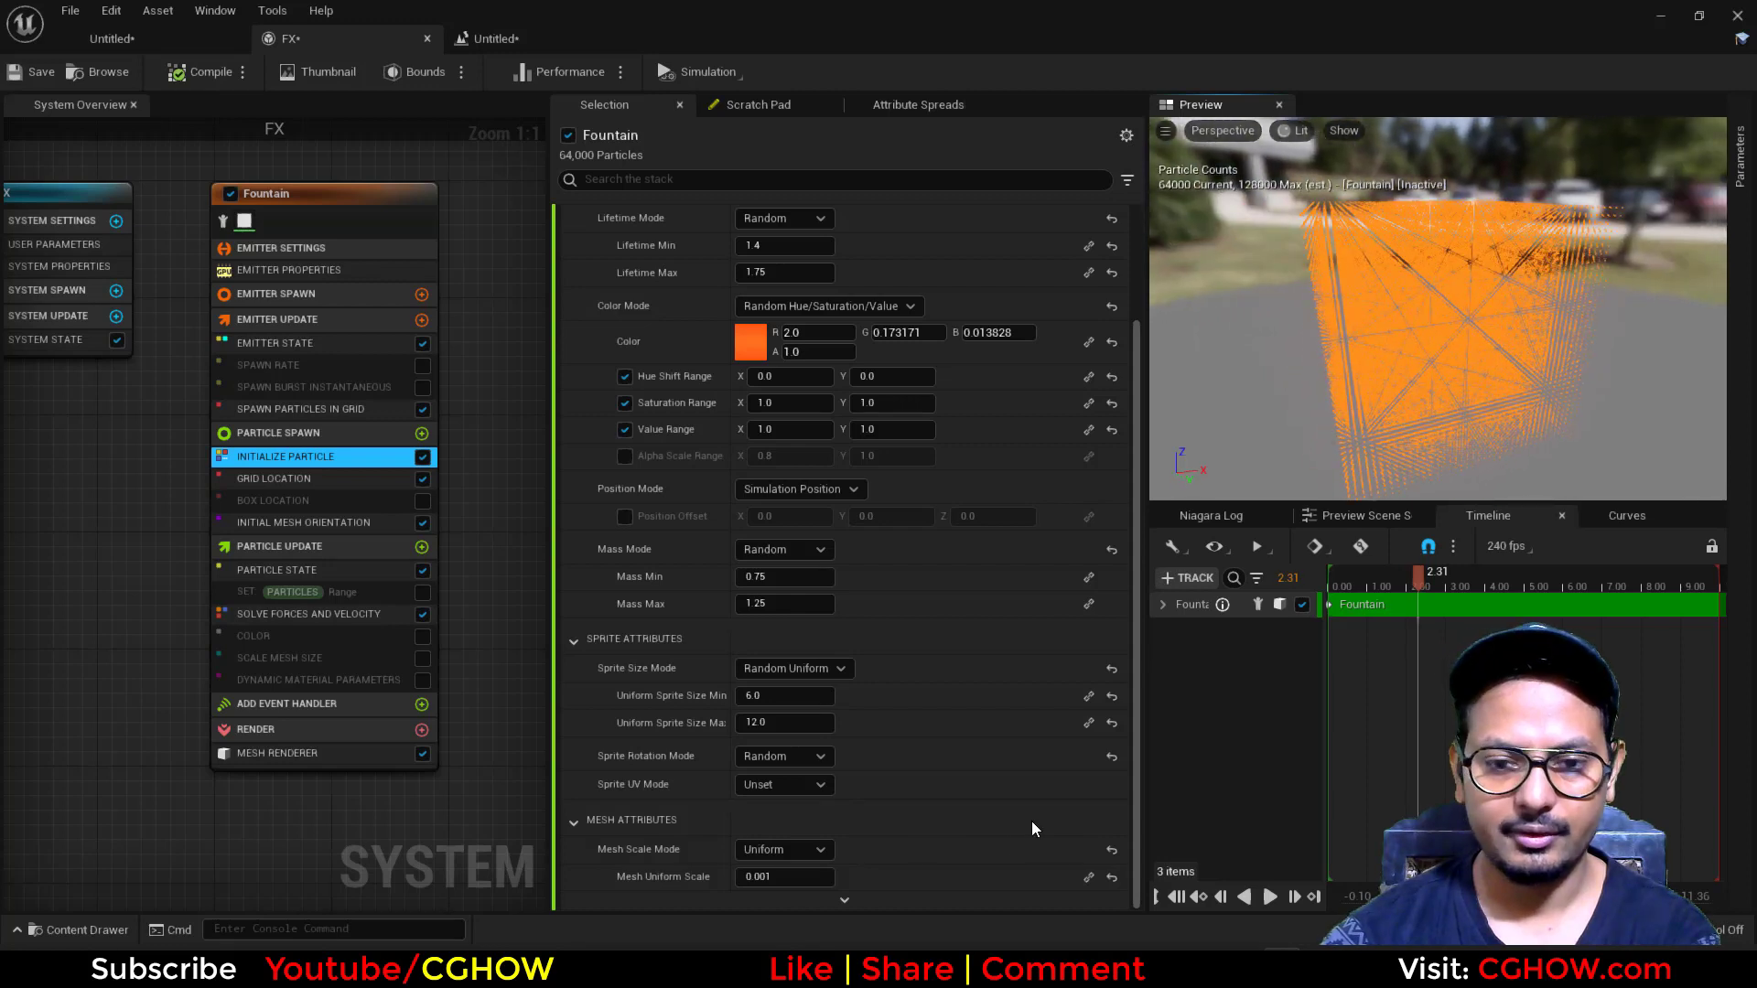
- Set the Mesh Uniform Scale in Initialize Particle to 0.05 and check the particle block in the preview
left_click(779, 876)
type(".05")
key("Return")
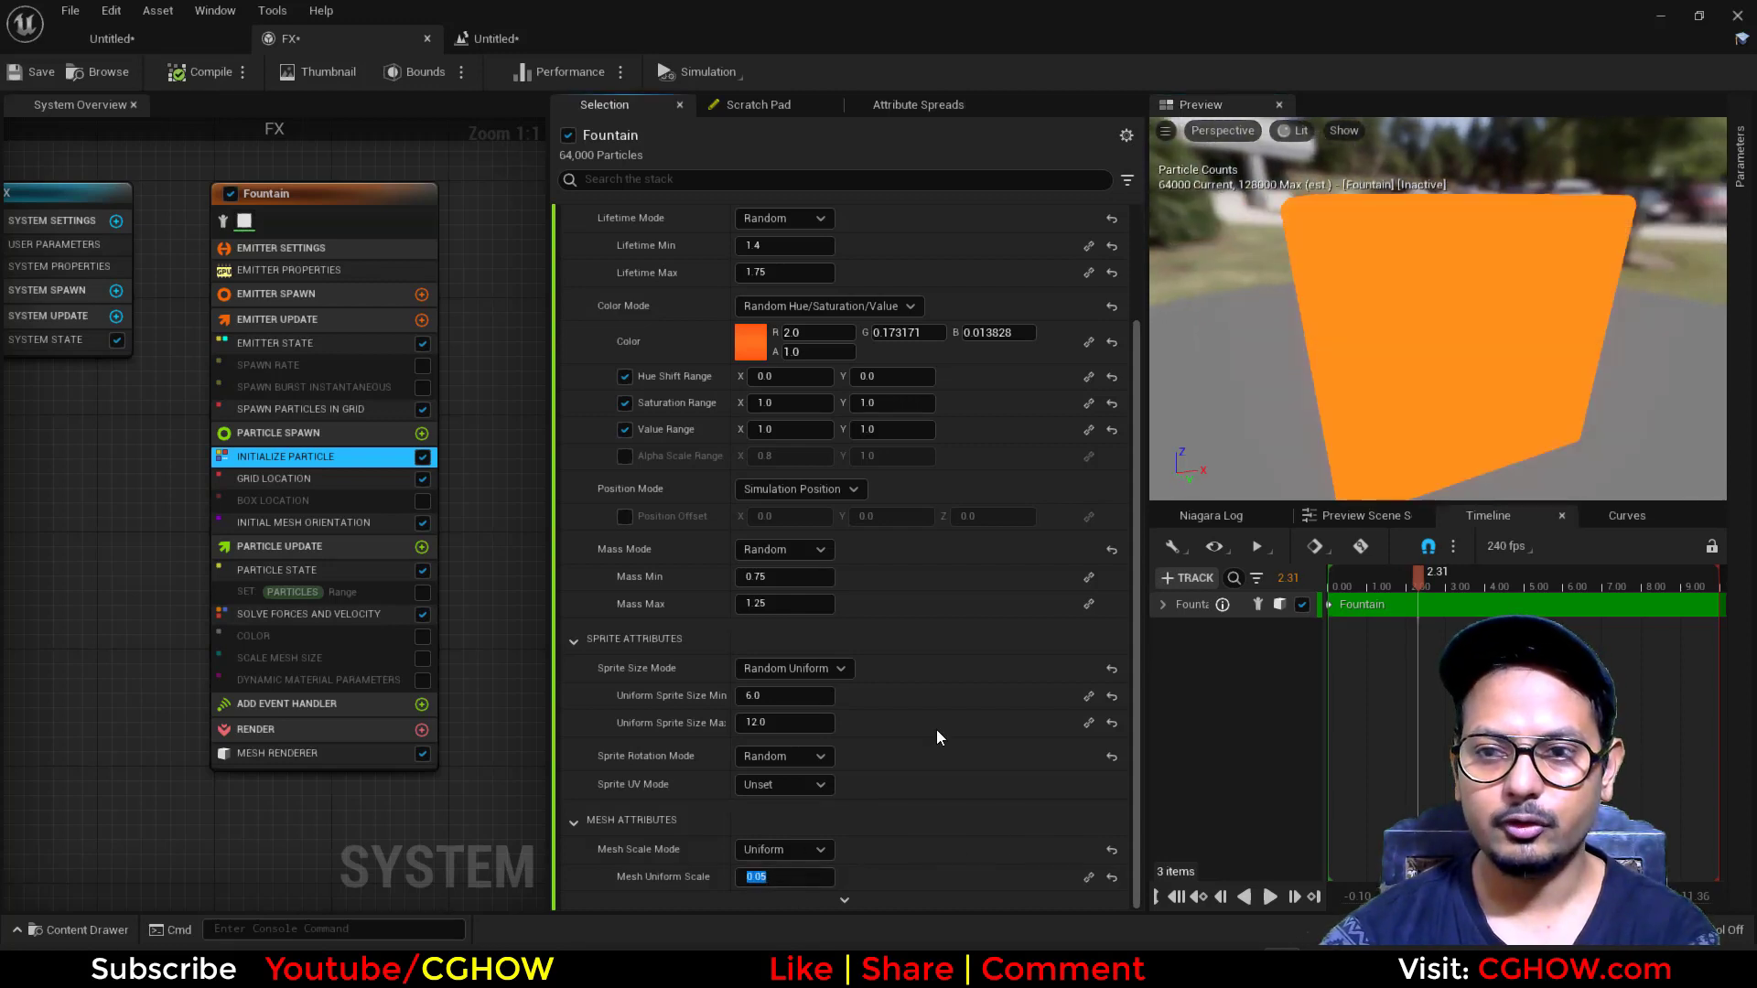
left_click_drag(1437, 311, 1386, 313)
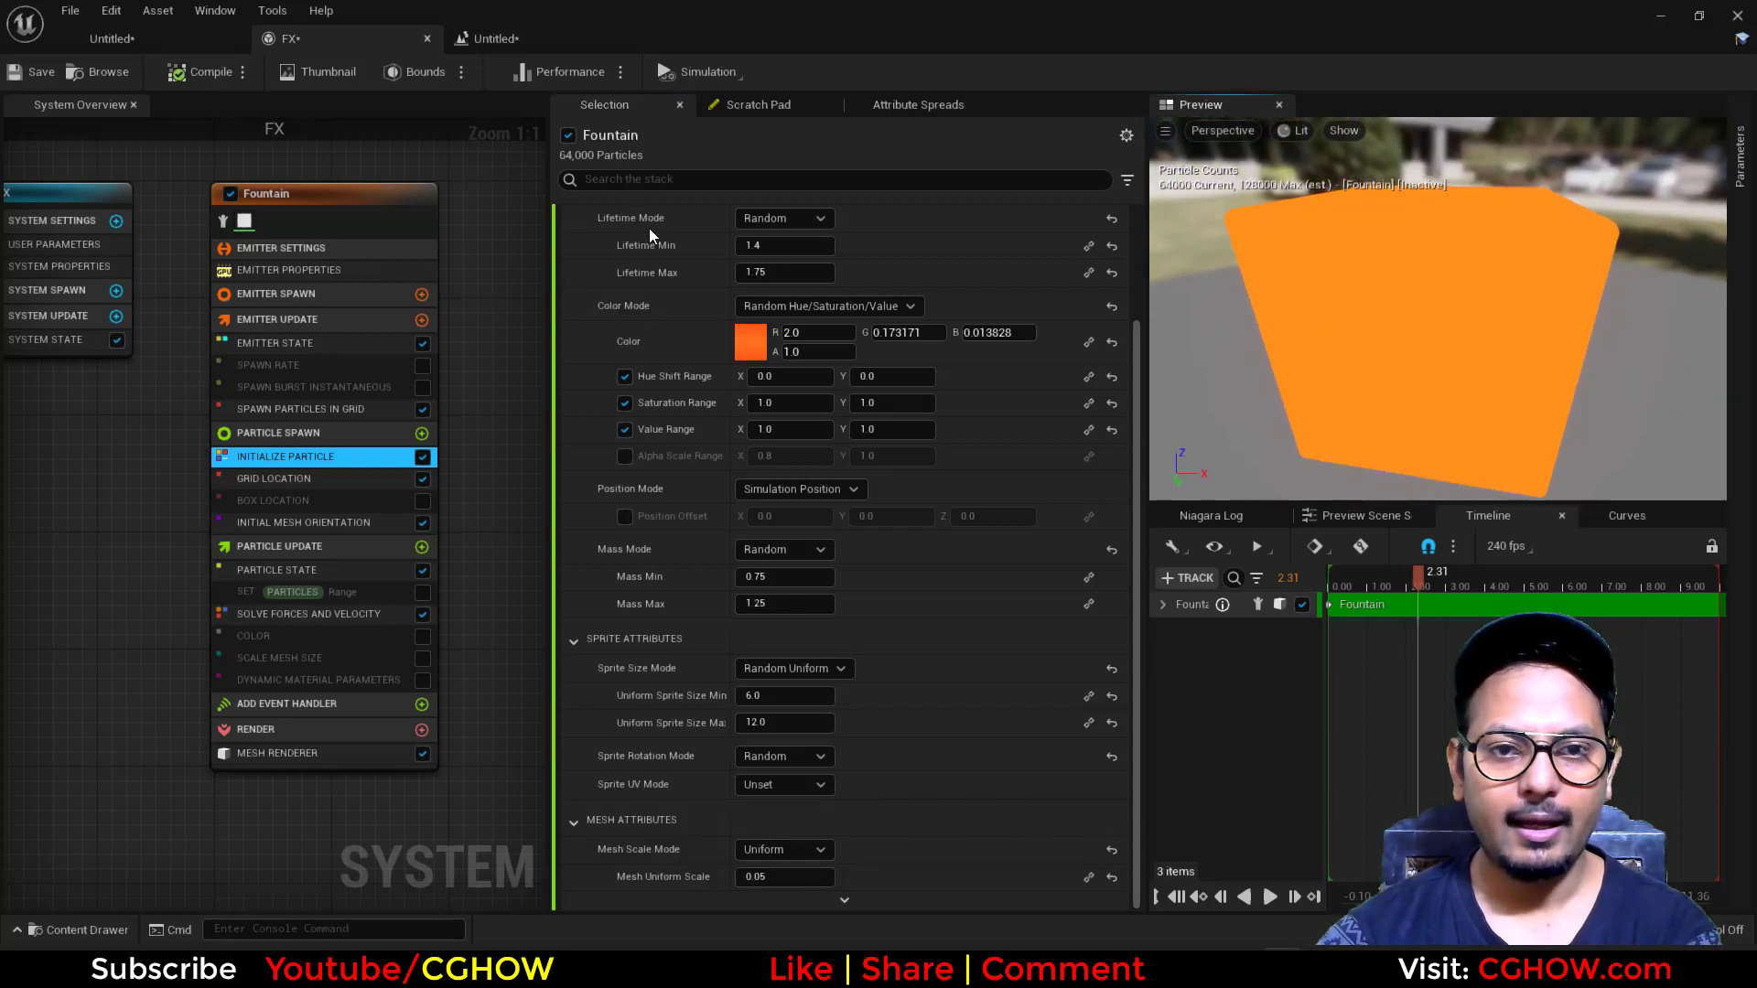
- Re-enable the Set Particles Range, Color and Scale Mesh Size modules, inspecting the settings of Range and Scale Mesh Size
right_click_drag(248, 650, 236, 569)
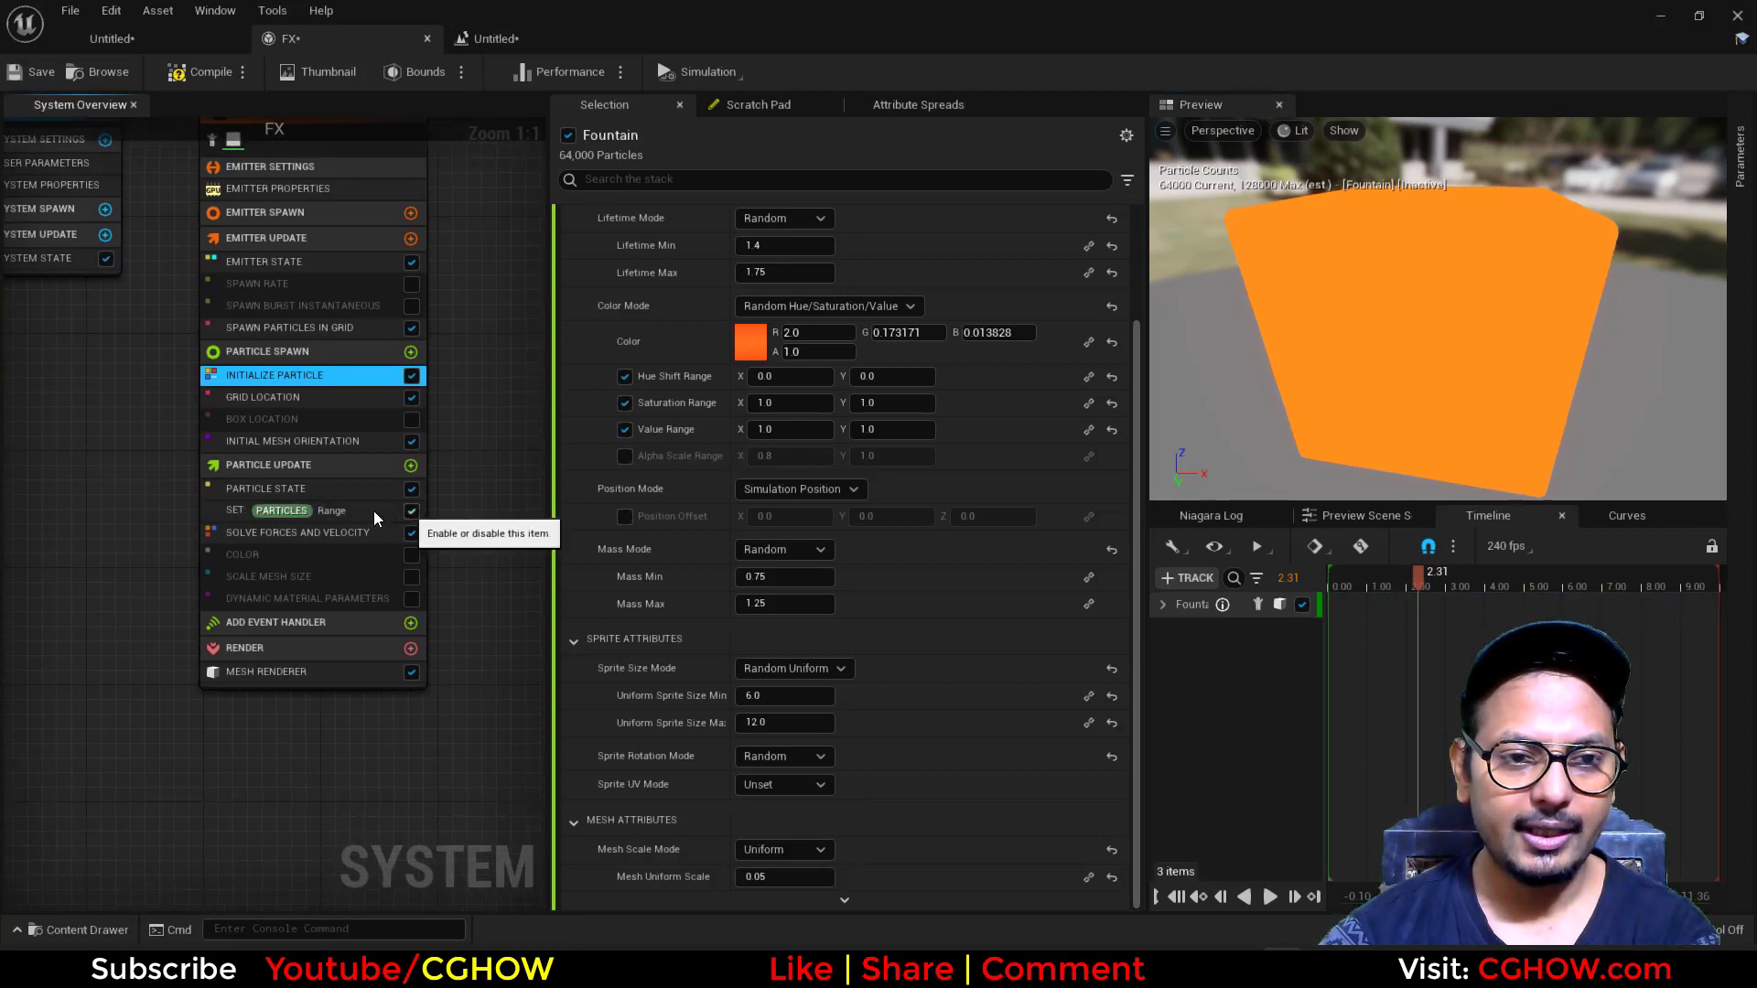
left_click(371, 511)
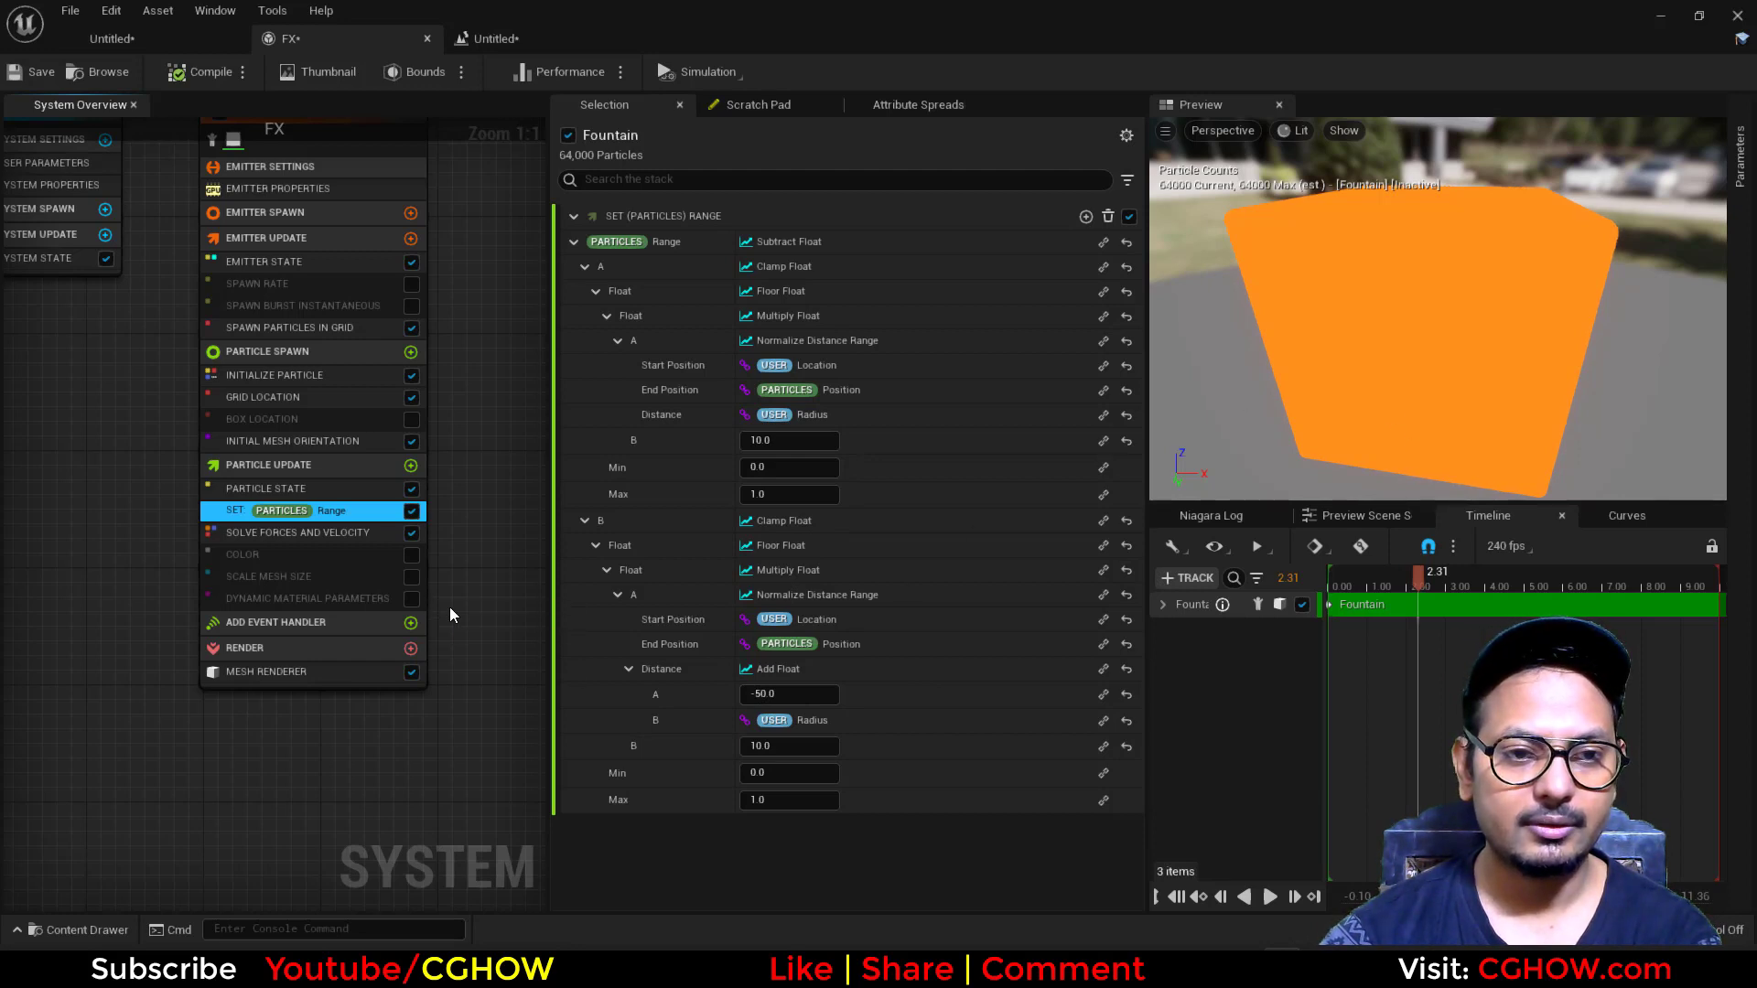
left_click(411, 555)
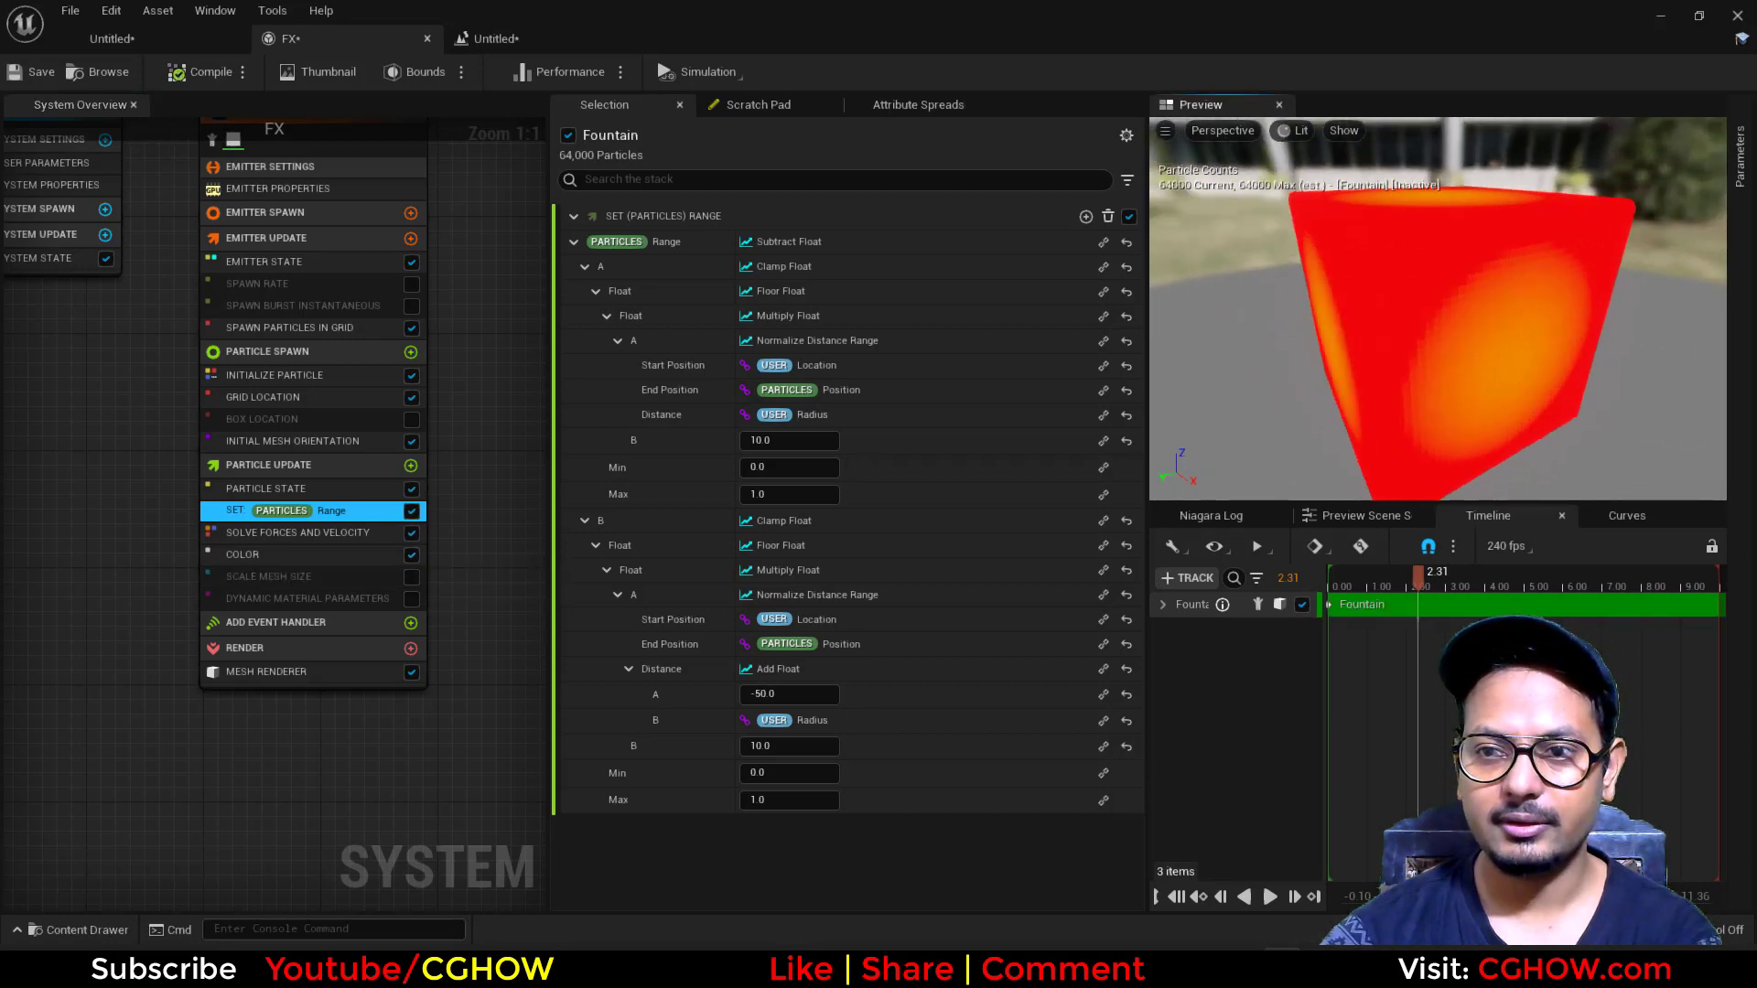
left_click(411, 577)
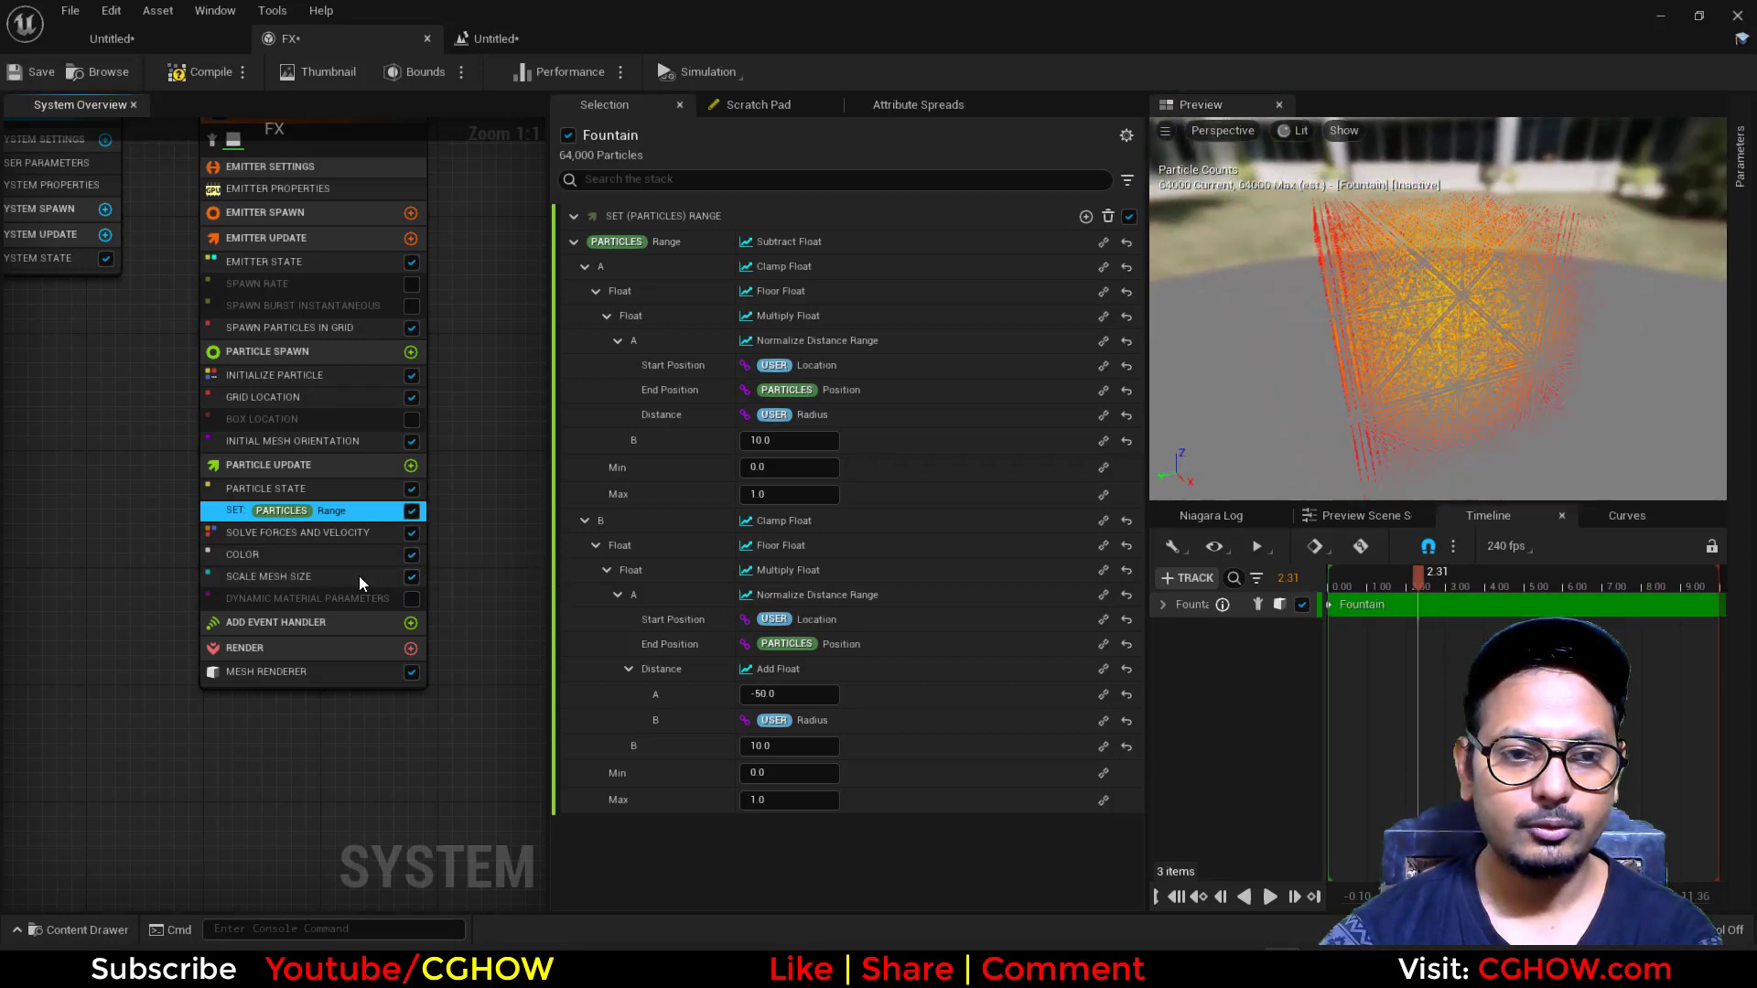
left_click(358, 575)
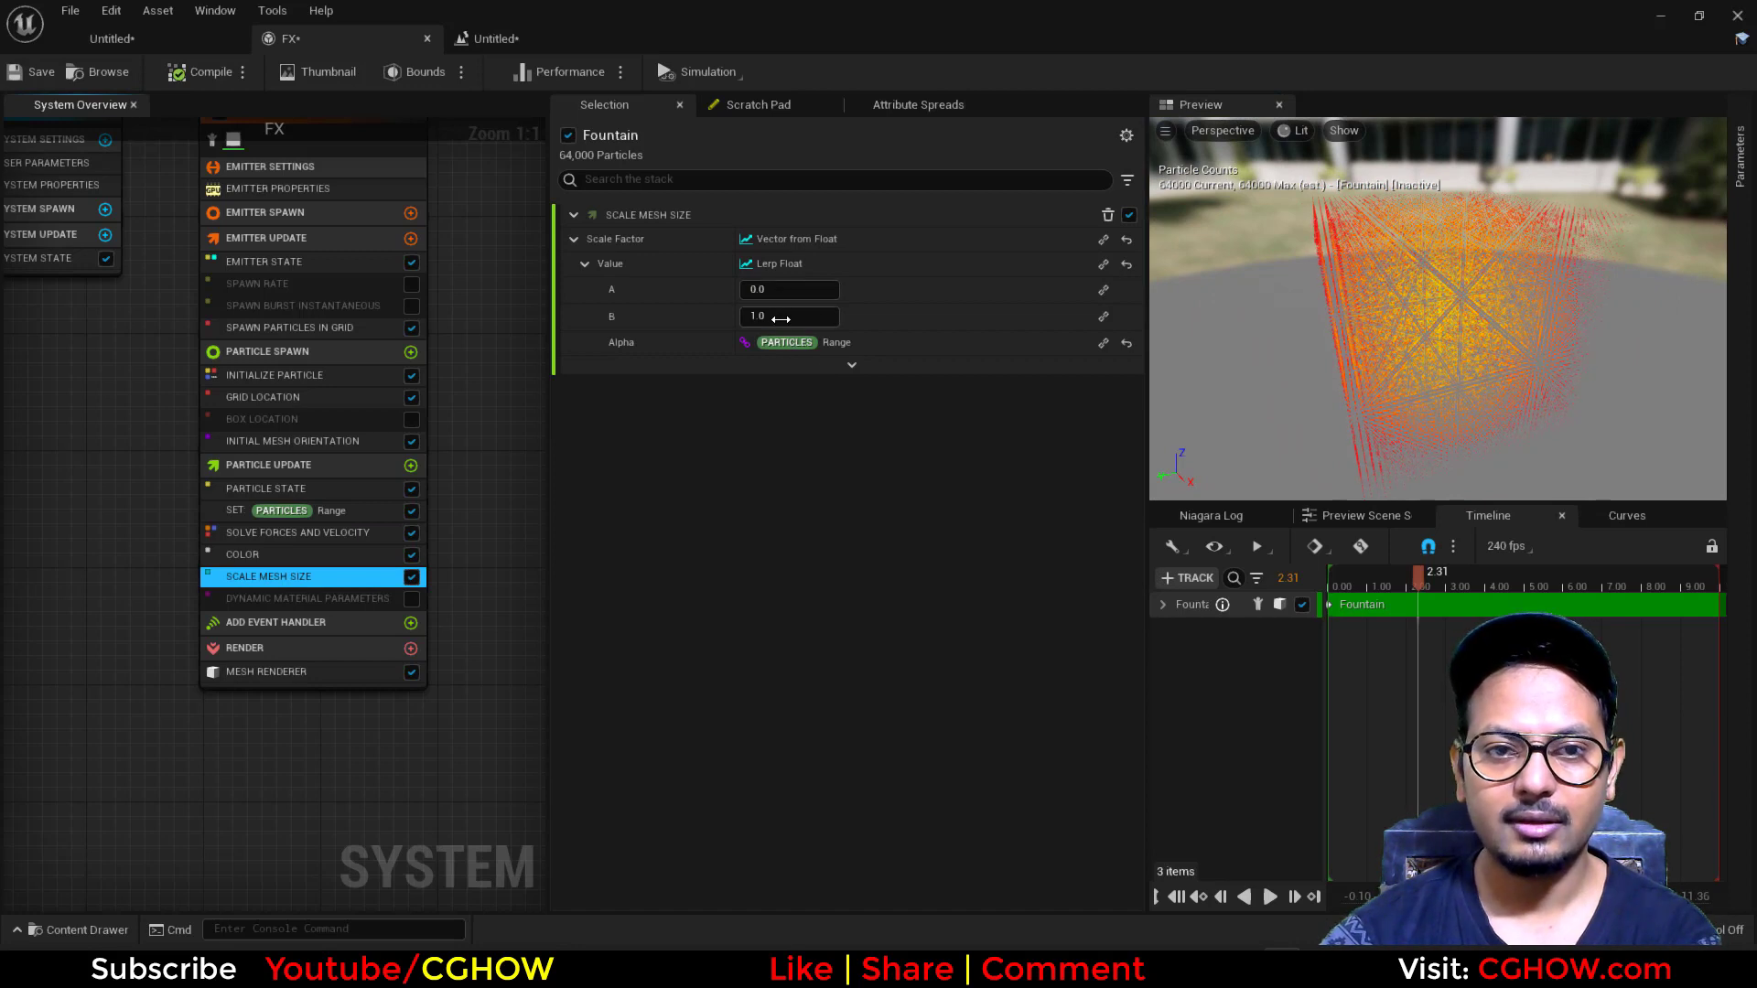
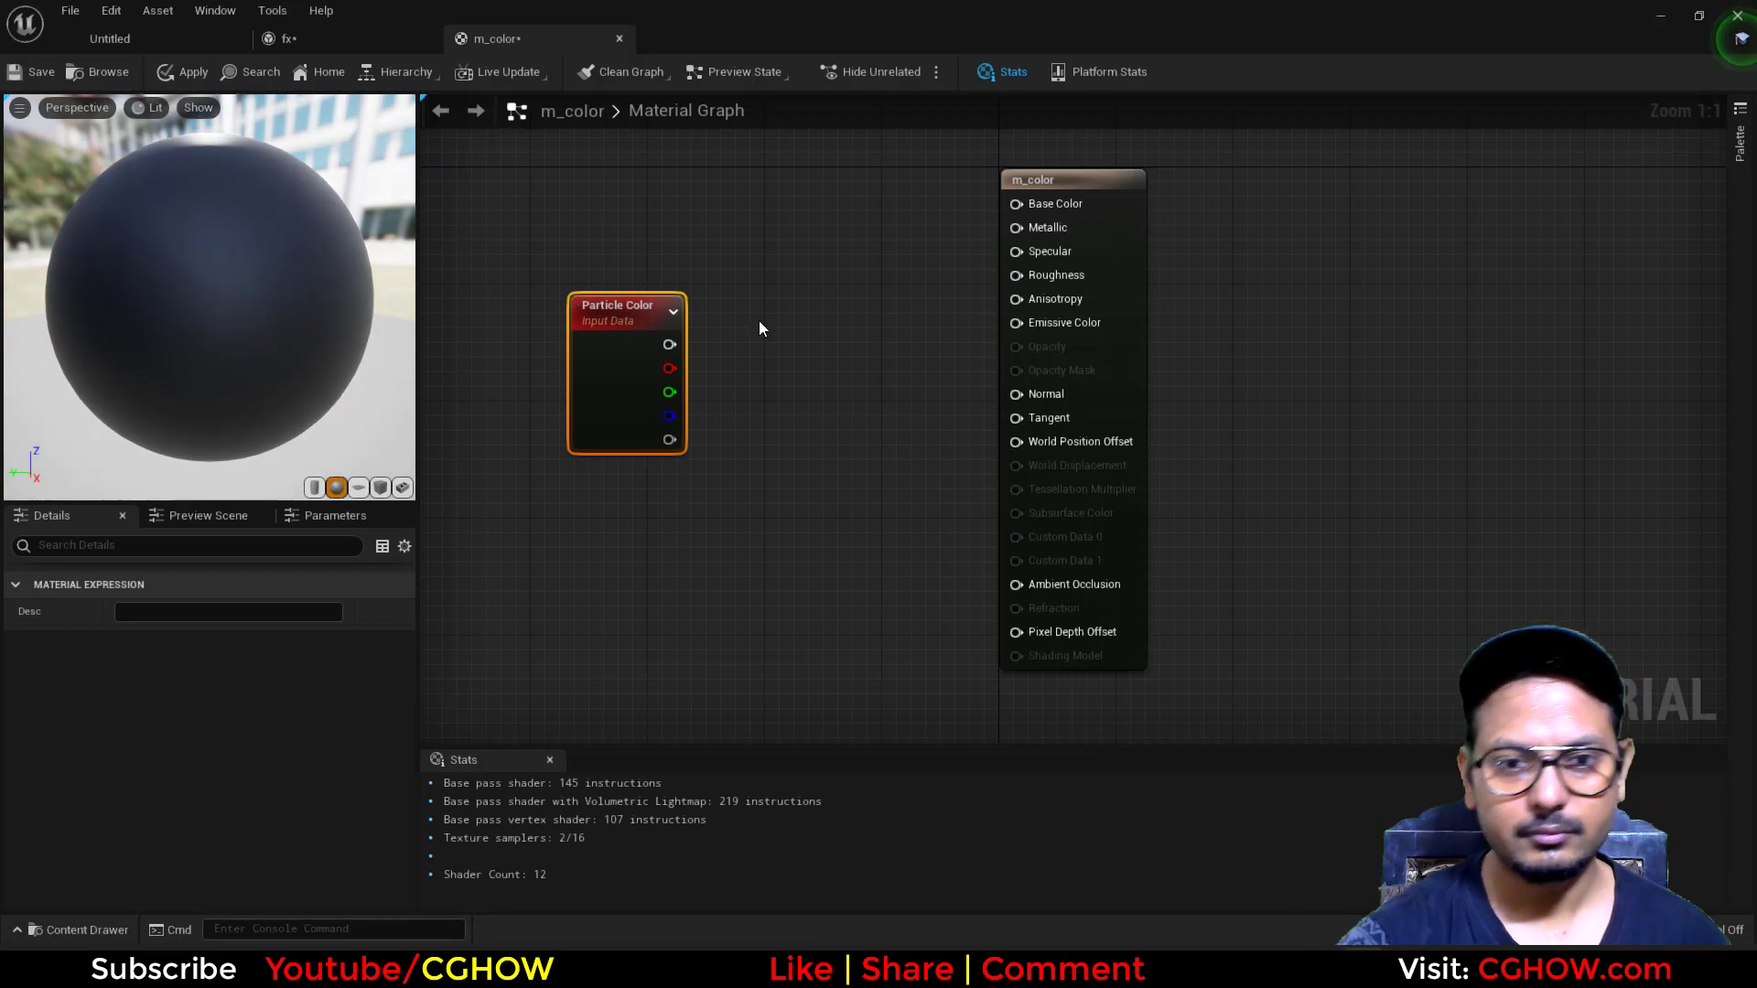
- Connect Particle Color to the Base Color of m_color, leaving Emissive Color unconnected, and save and close the material
left_click_drag(749, 364, 1014, 322)
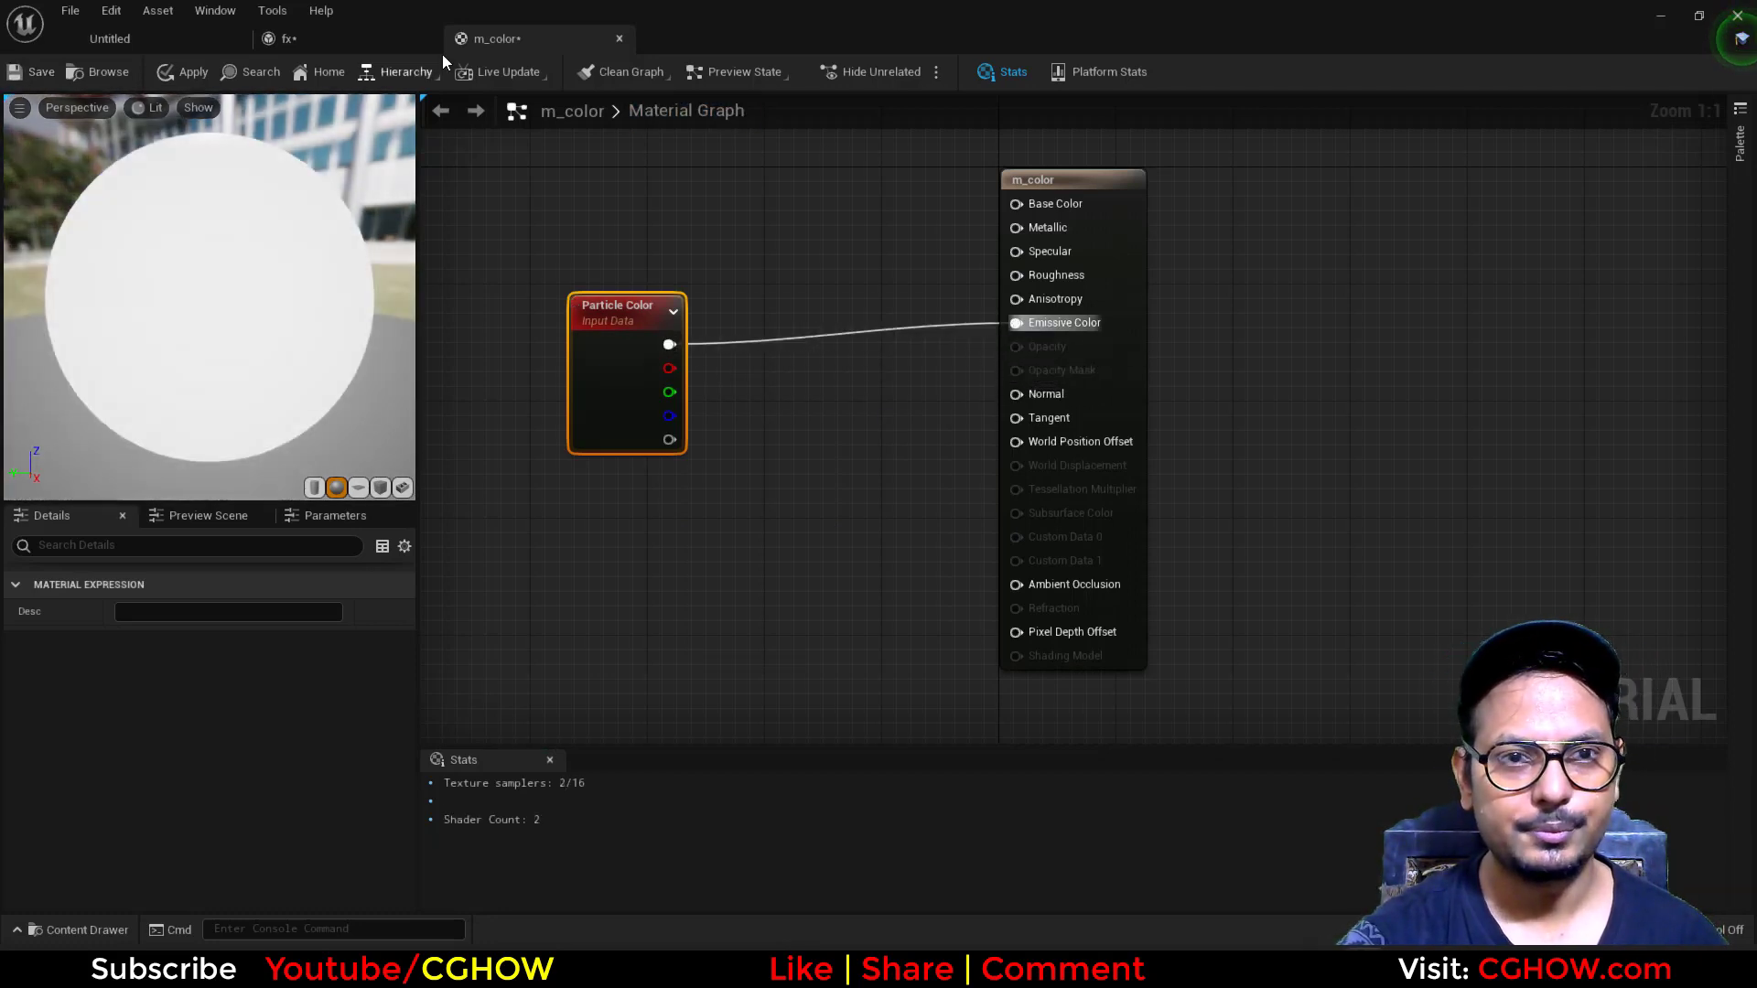
left_click_drag(669, 344, 1016, 204)
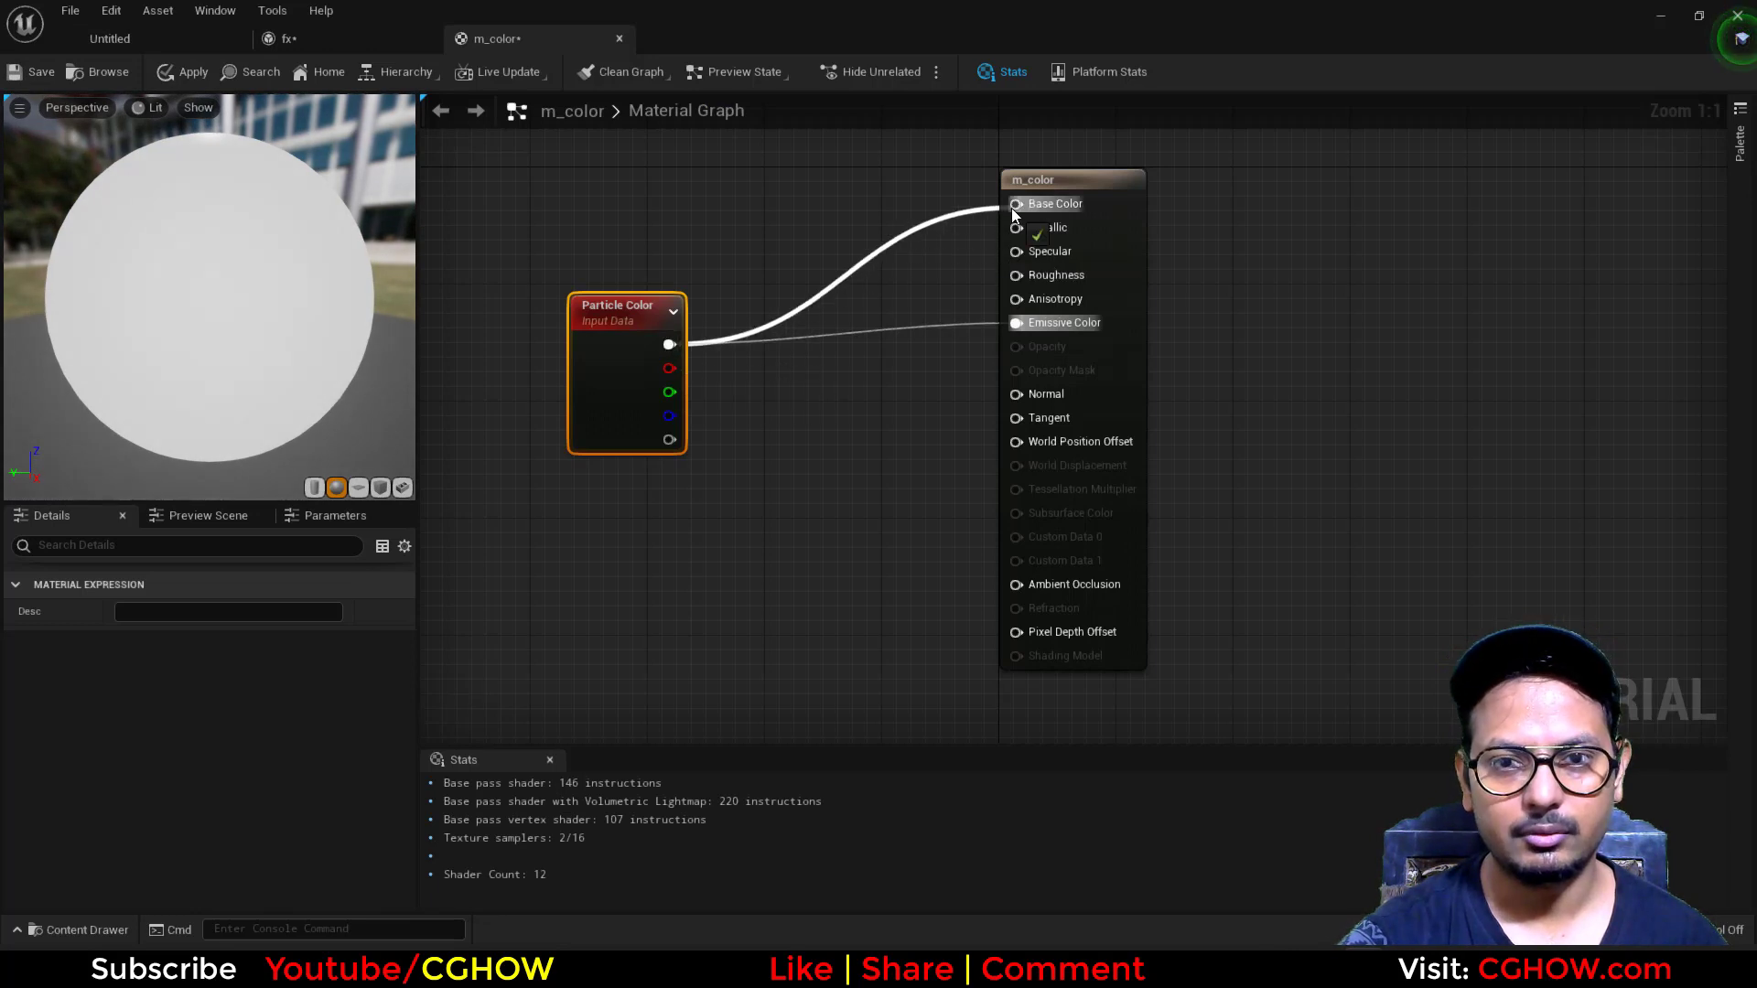
left_click(1016, 322, "alt")
left_click(27, 72)
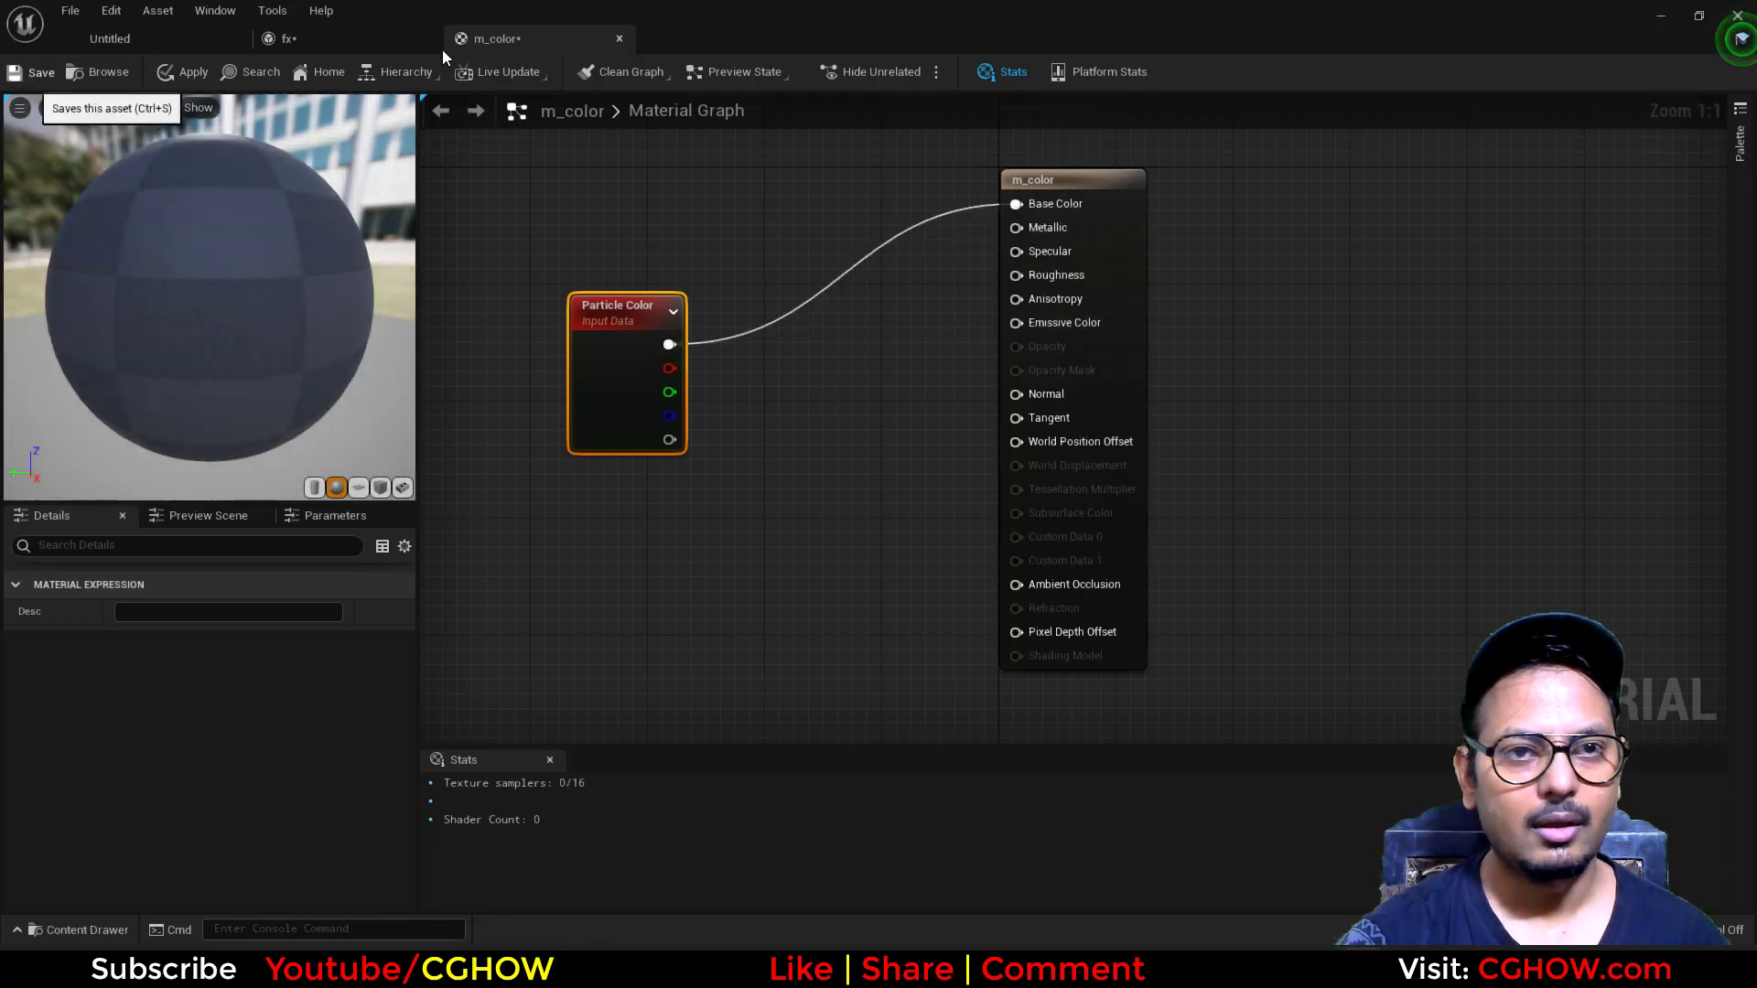
middle_click(580, 42)
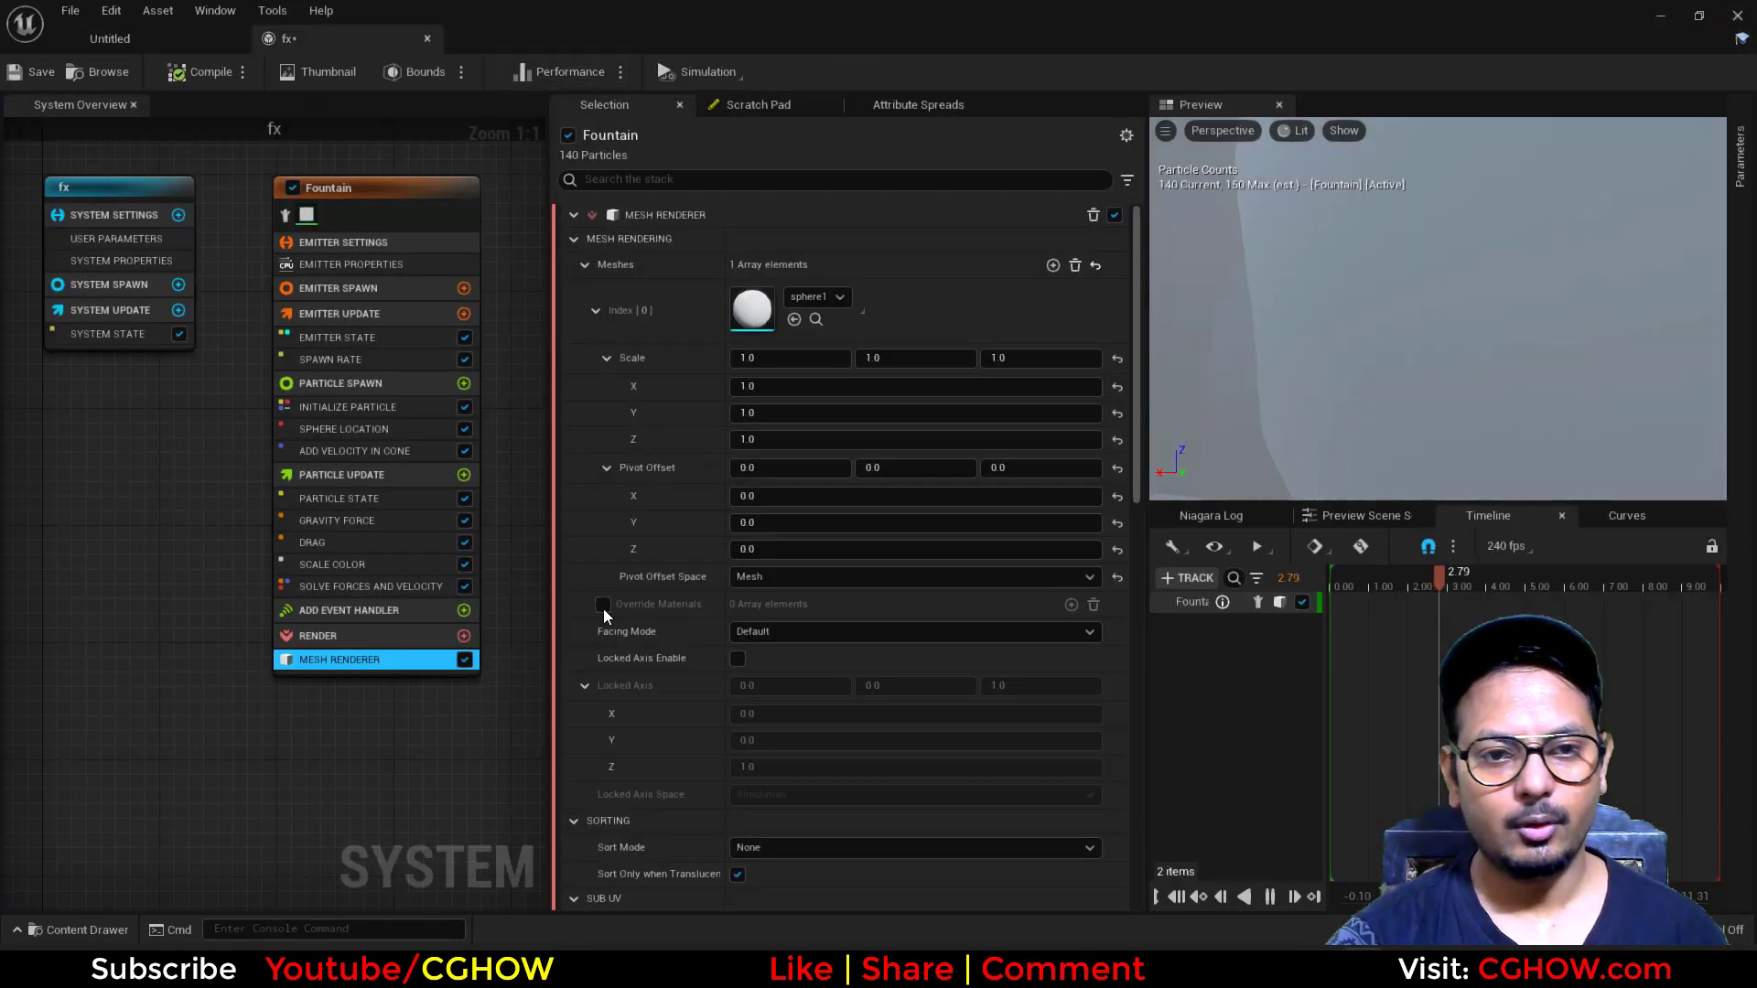
- Enable Override Materials in the Mesh Renderer, add one element and assign m_color as its explicit material
left_click(602, 604)
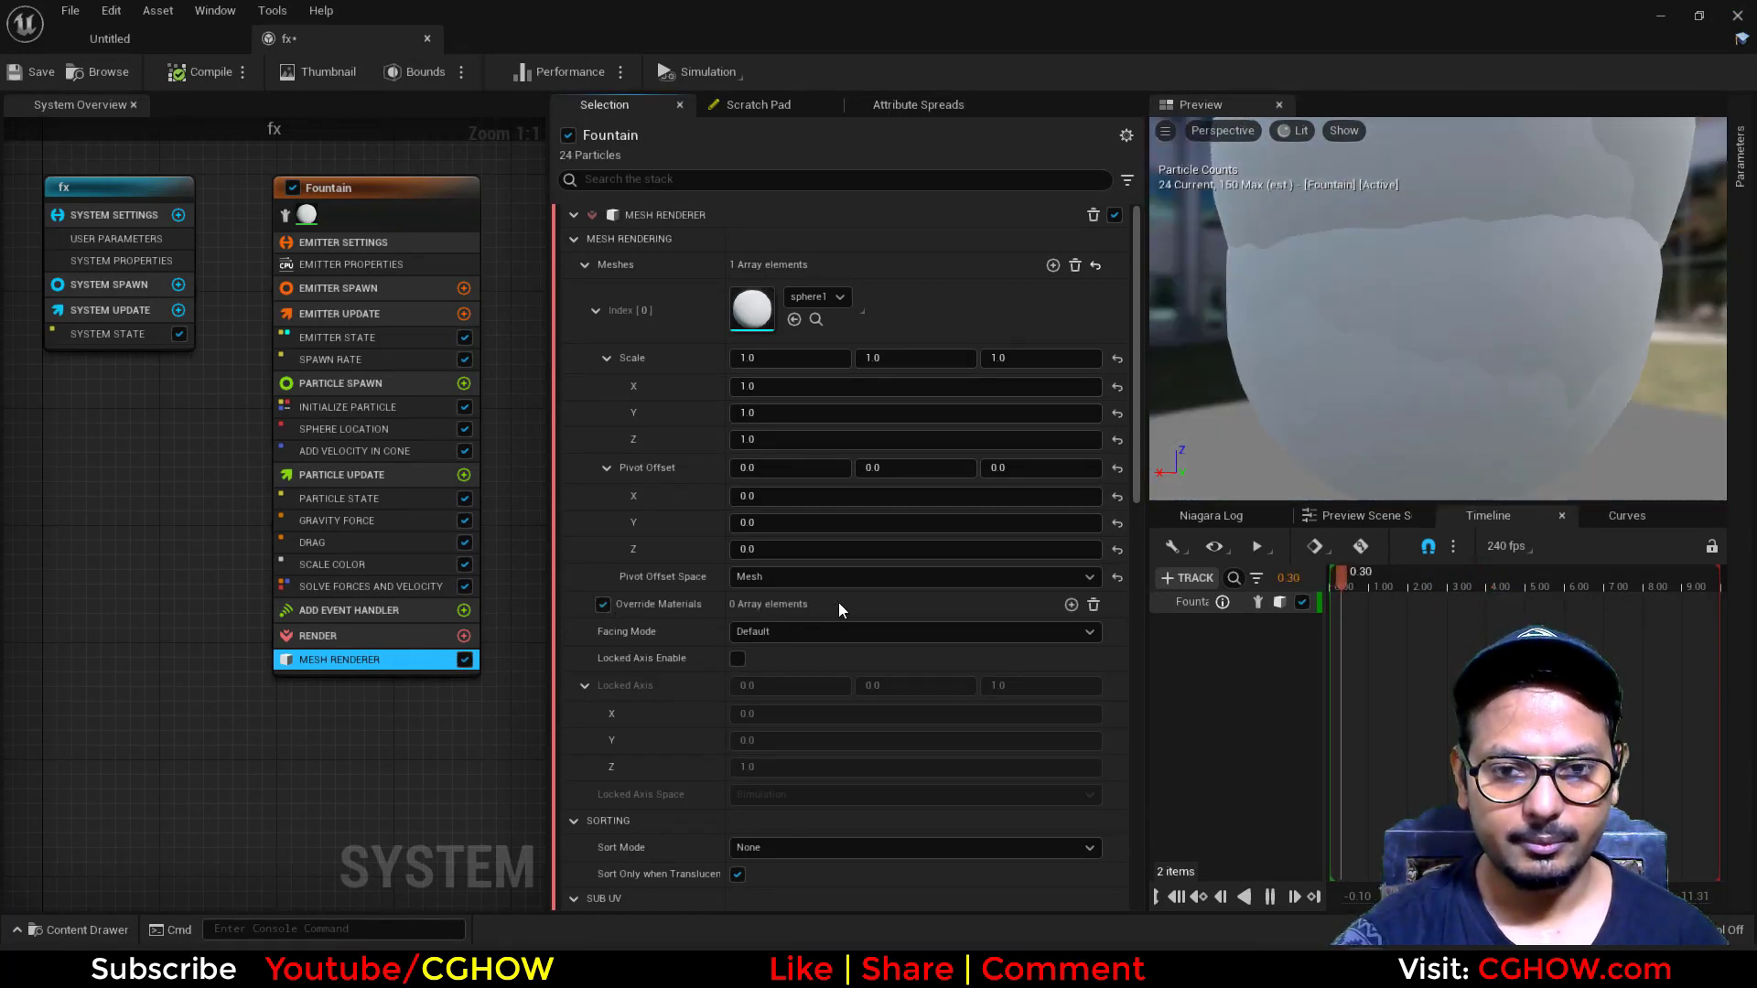
left_click(1071, 604)
left_click(124, 46)
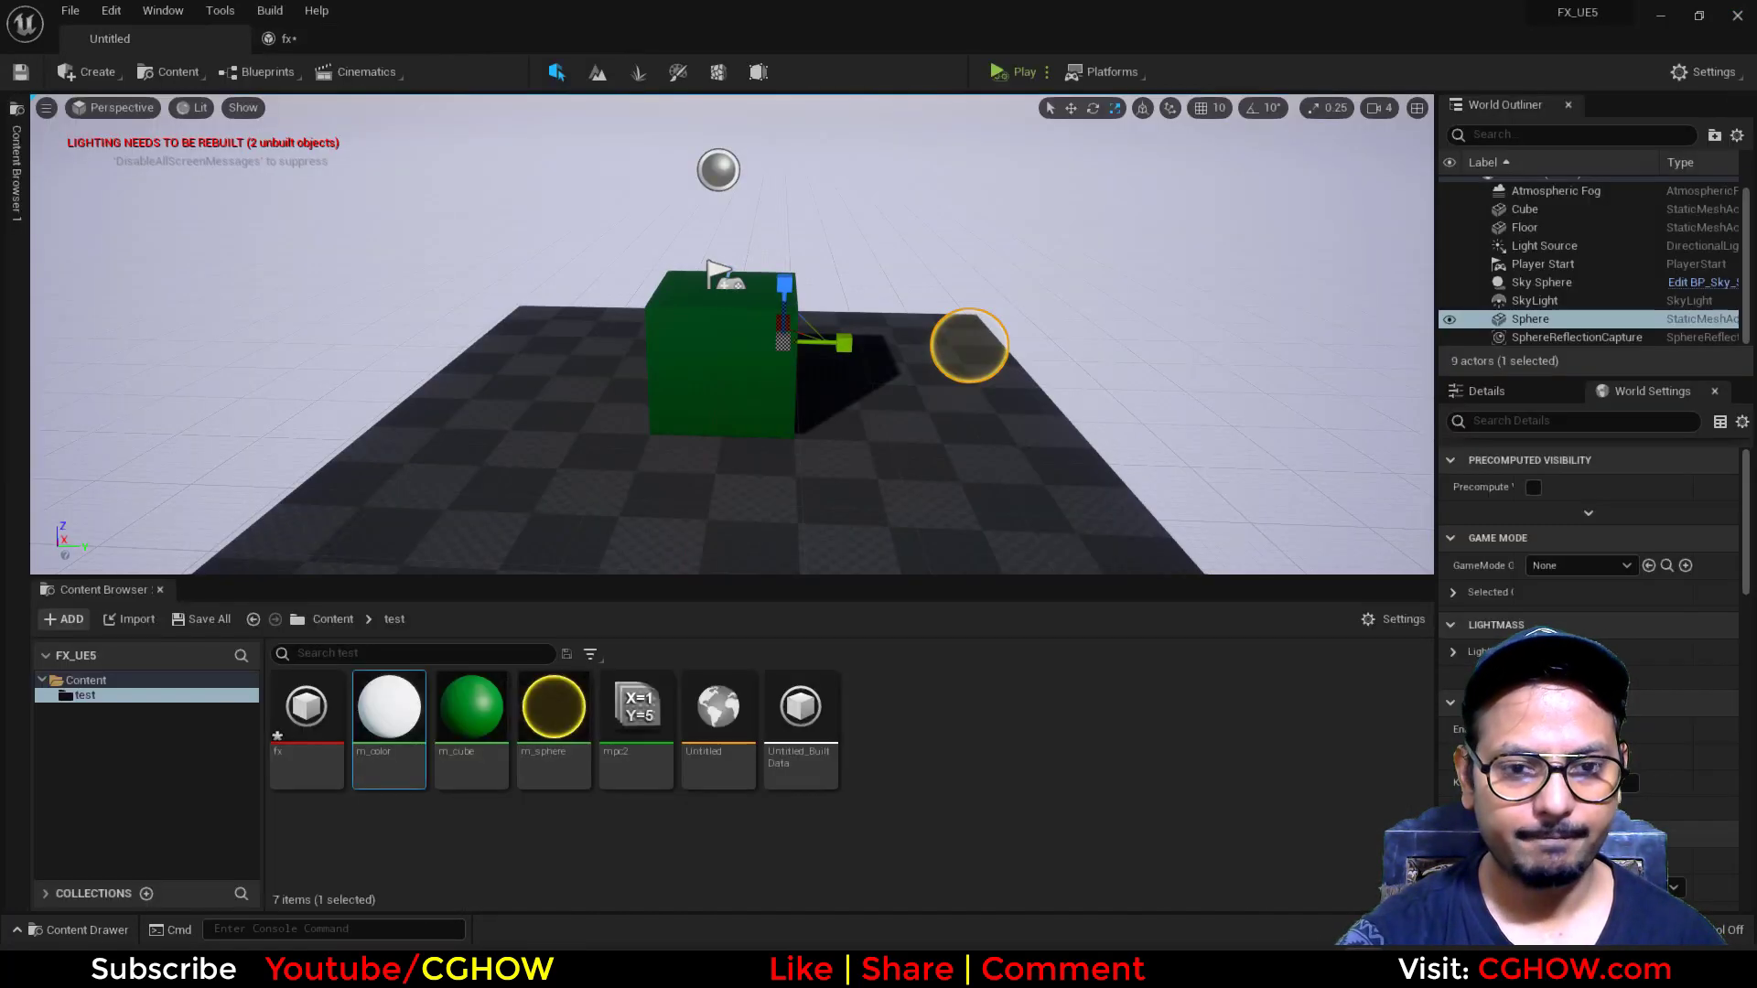
left_click(291, 38)
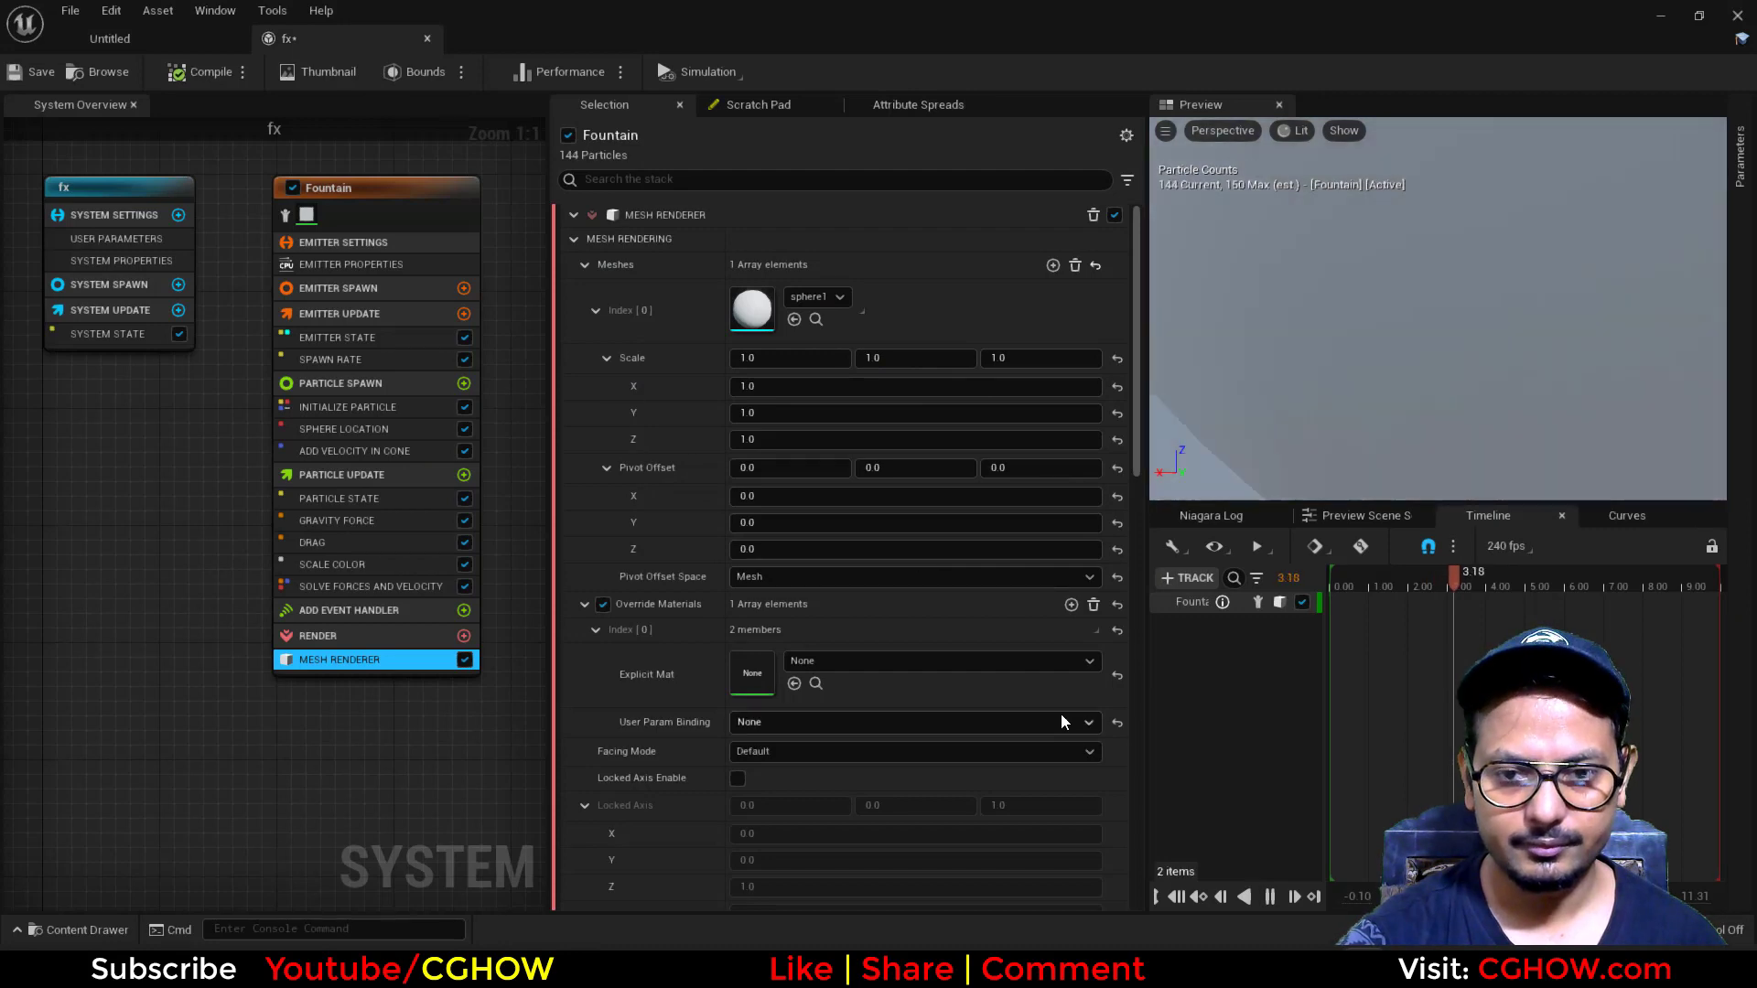
left_click(795, 684)
- Save all the assets in the test folder and return to the fx Niagara system
left_click(159, 36)
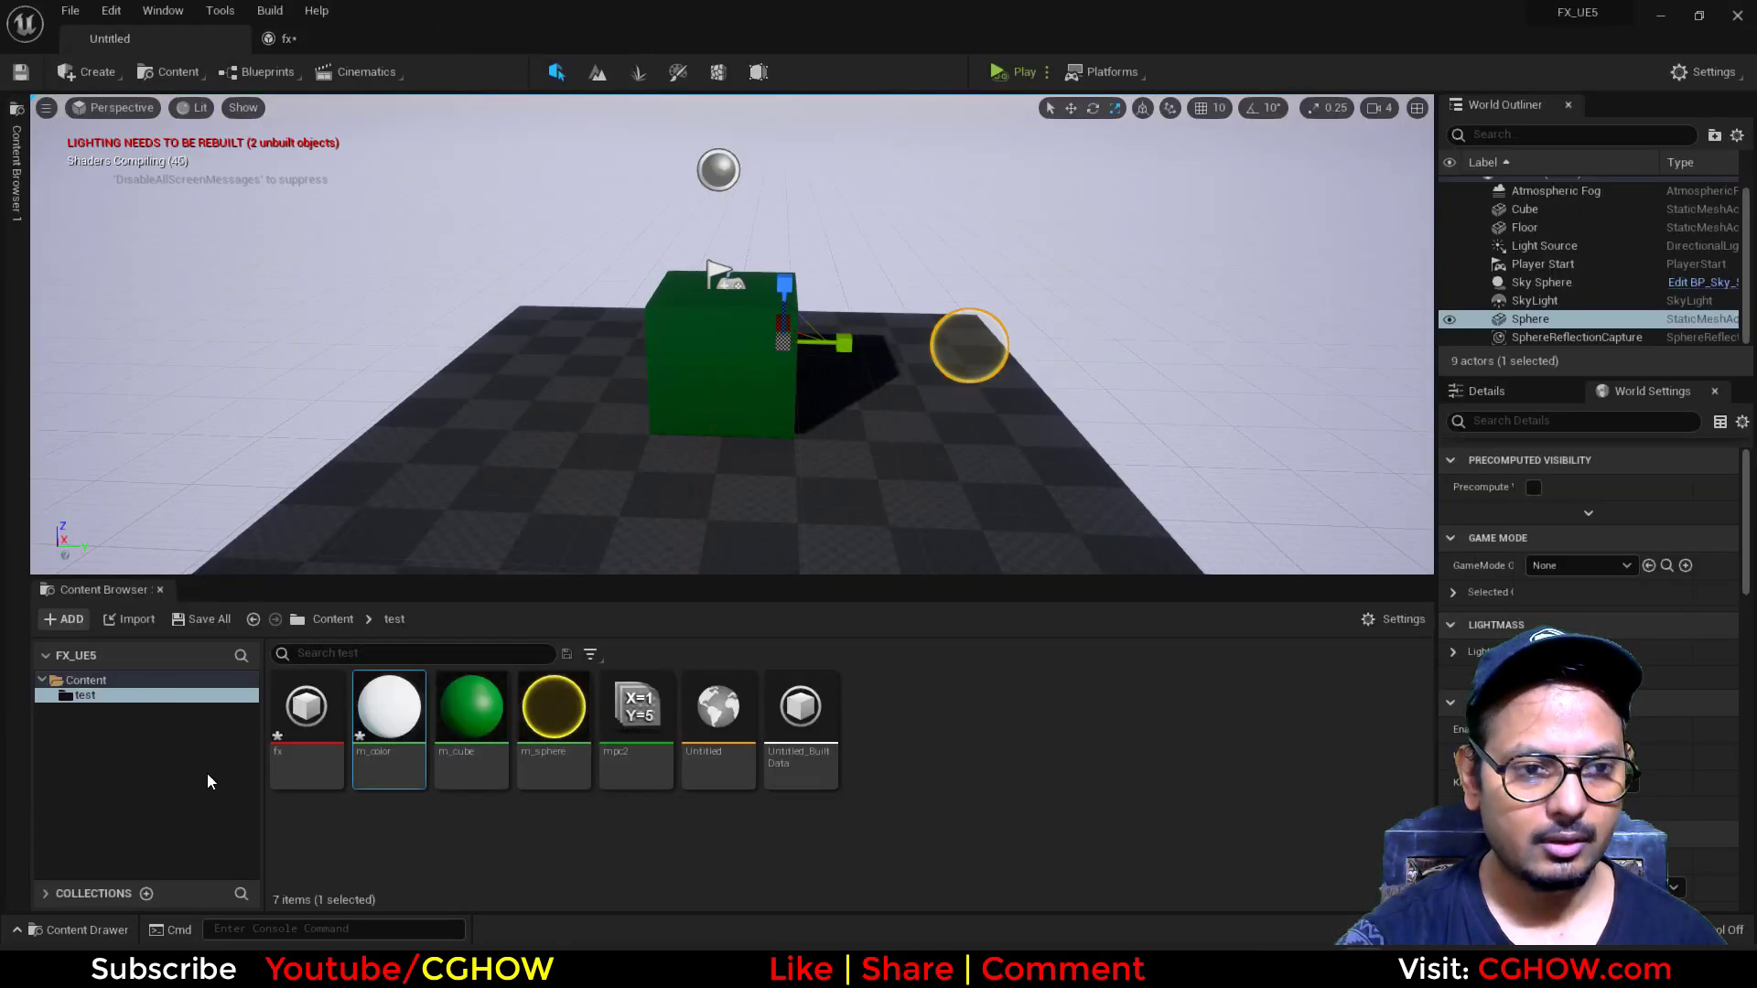
left_click(307, 732)
left_click(808, 764, "shift")
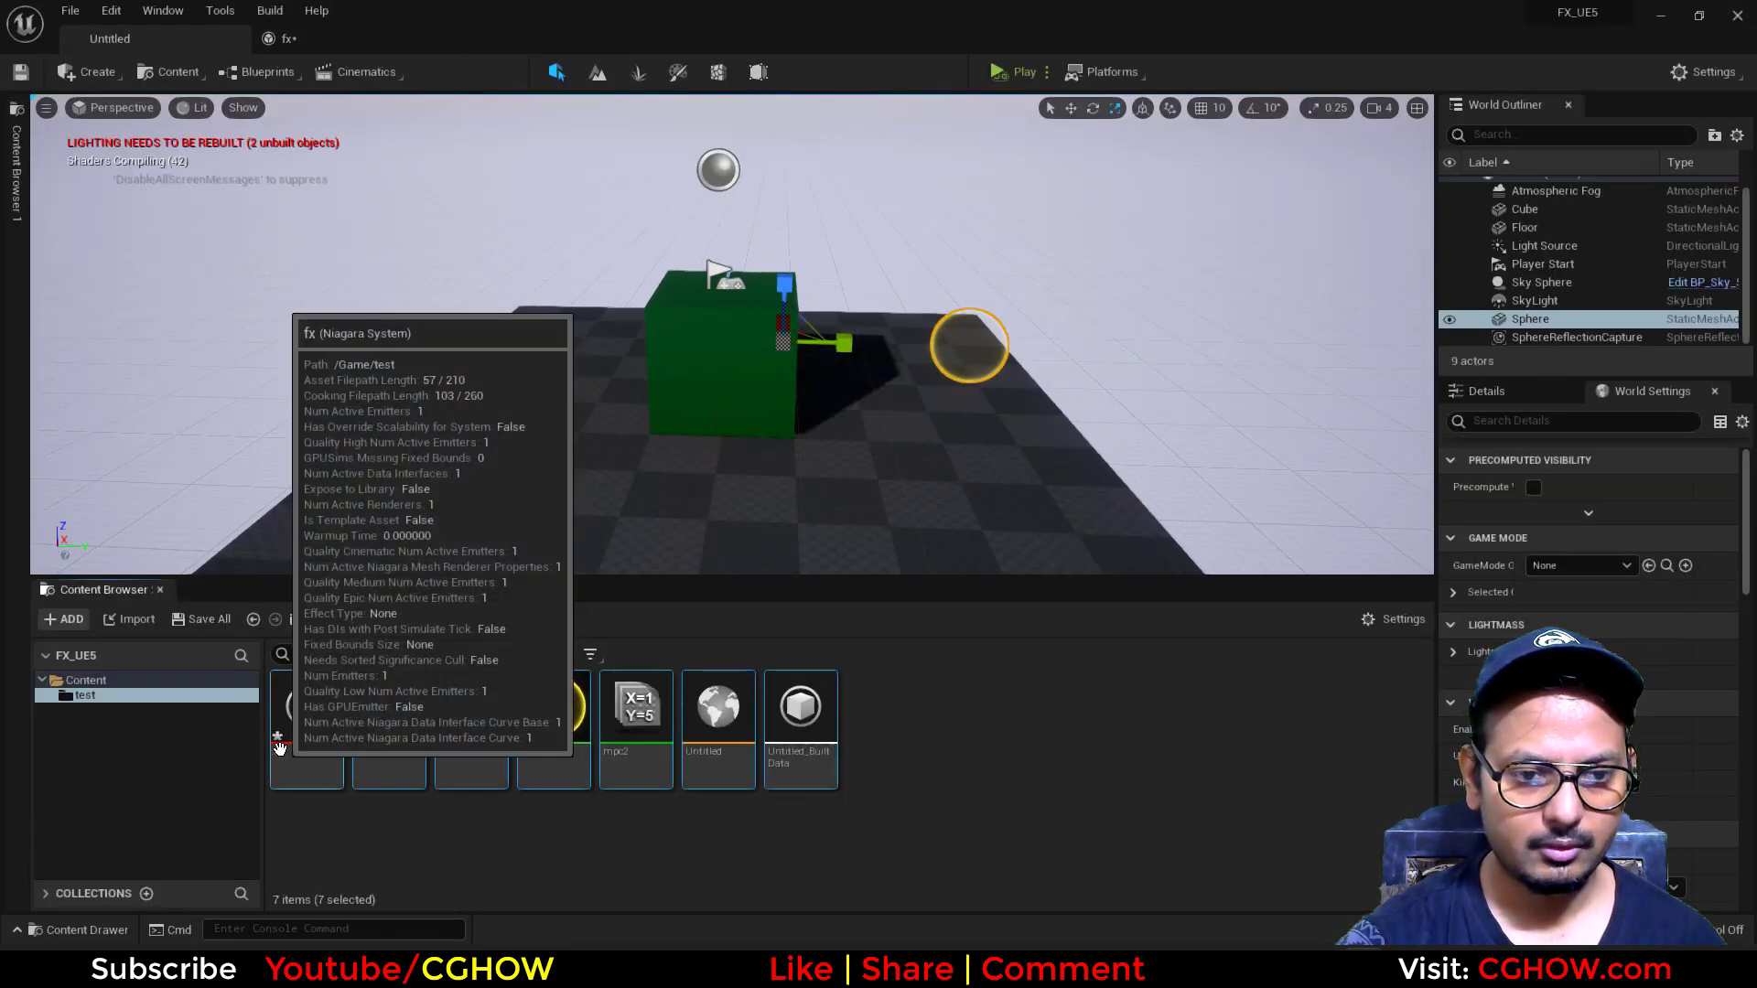
right_click(280, 748)
left_click(359, 456)
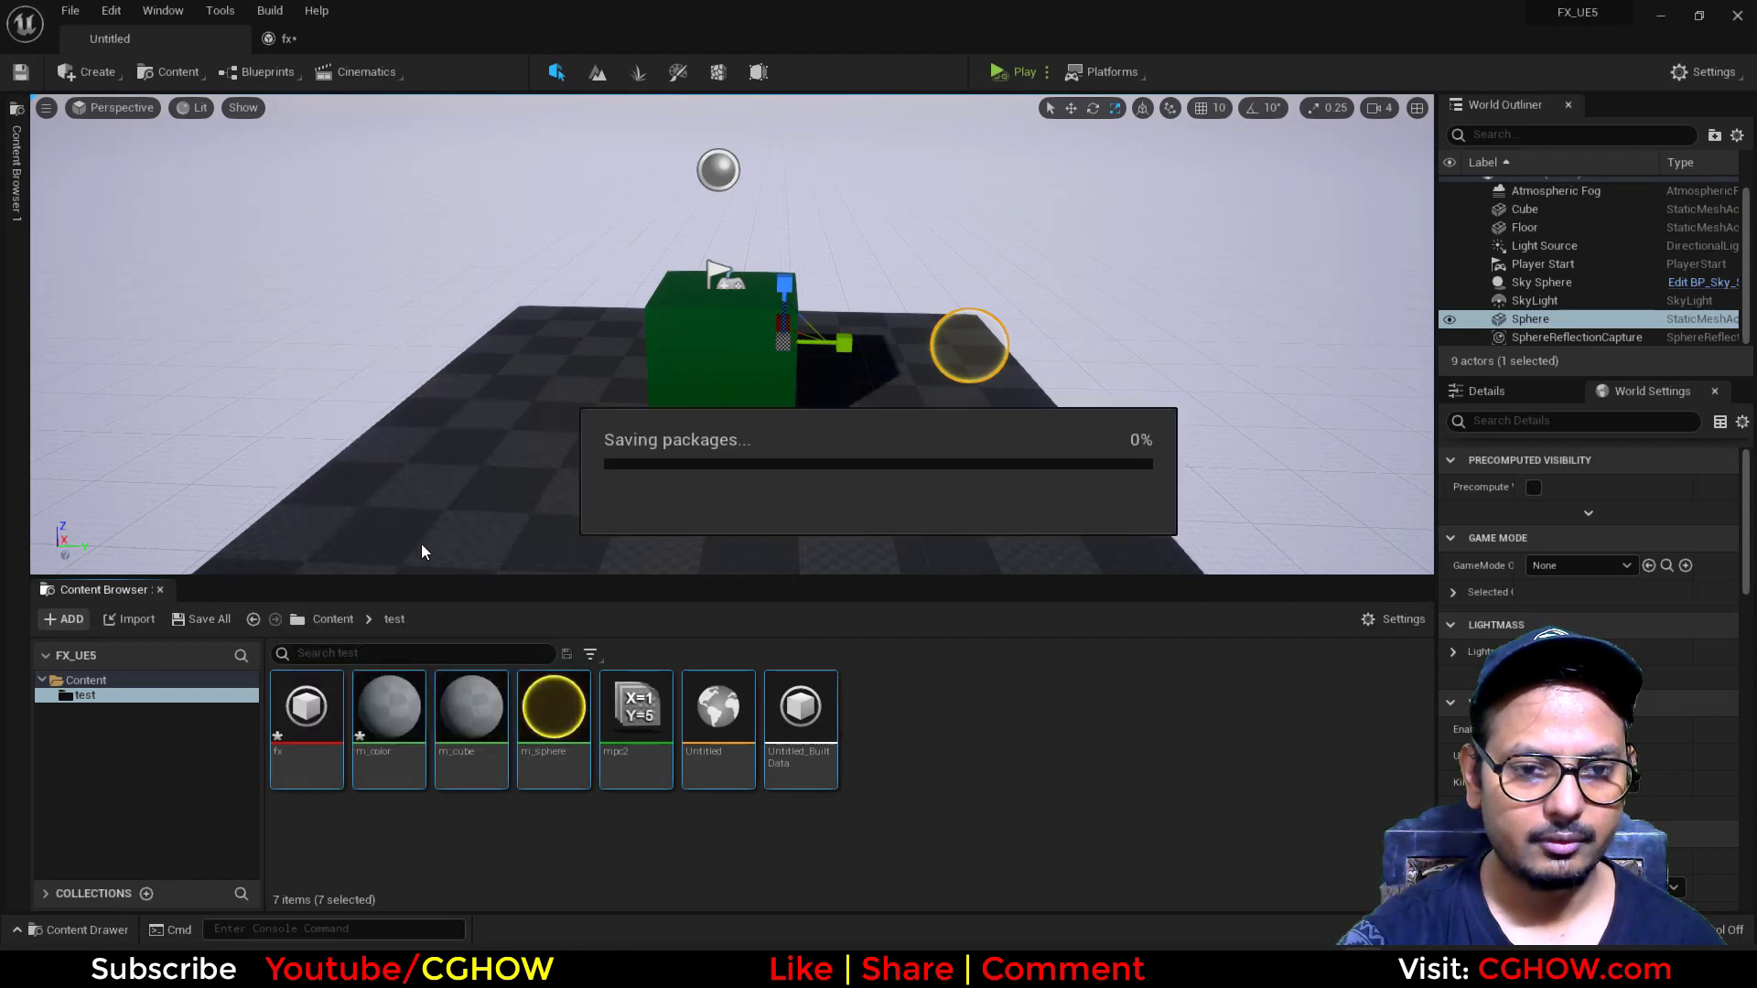
left_click(316, 41)
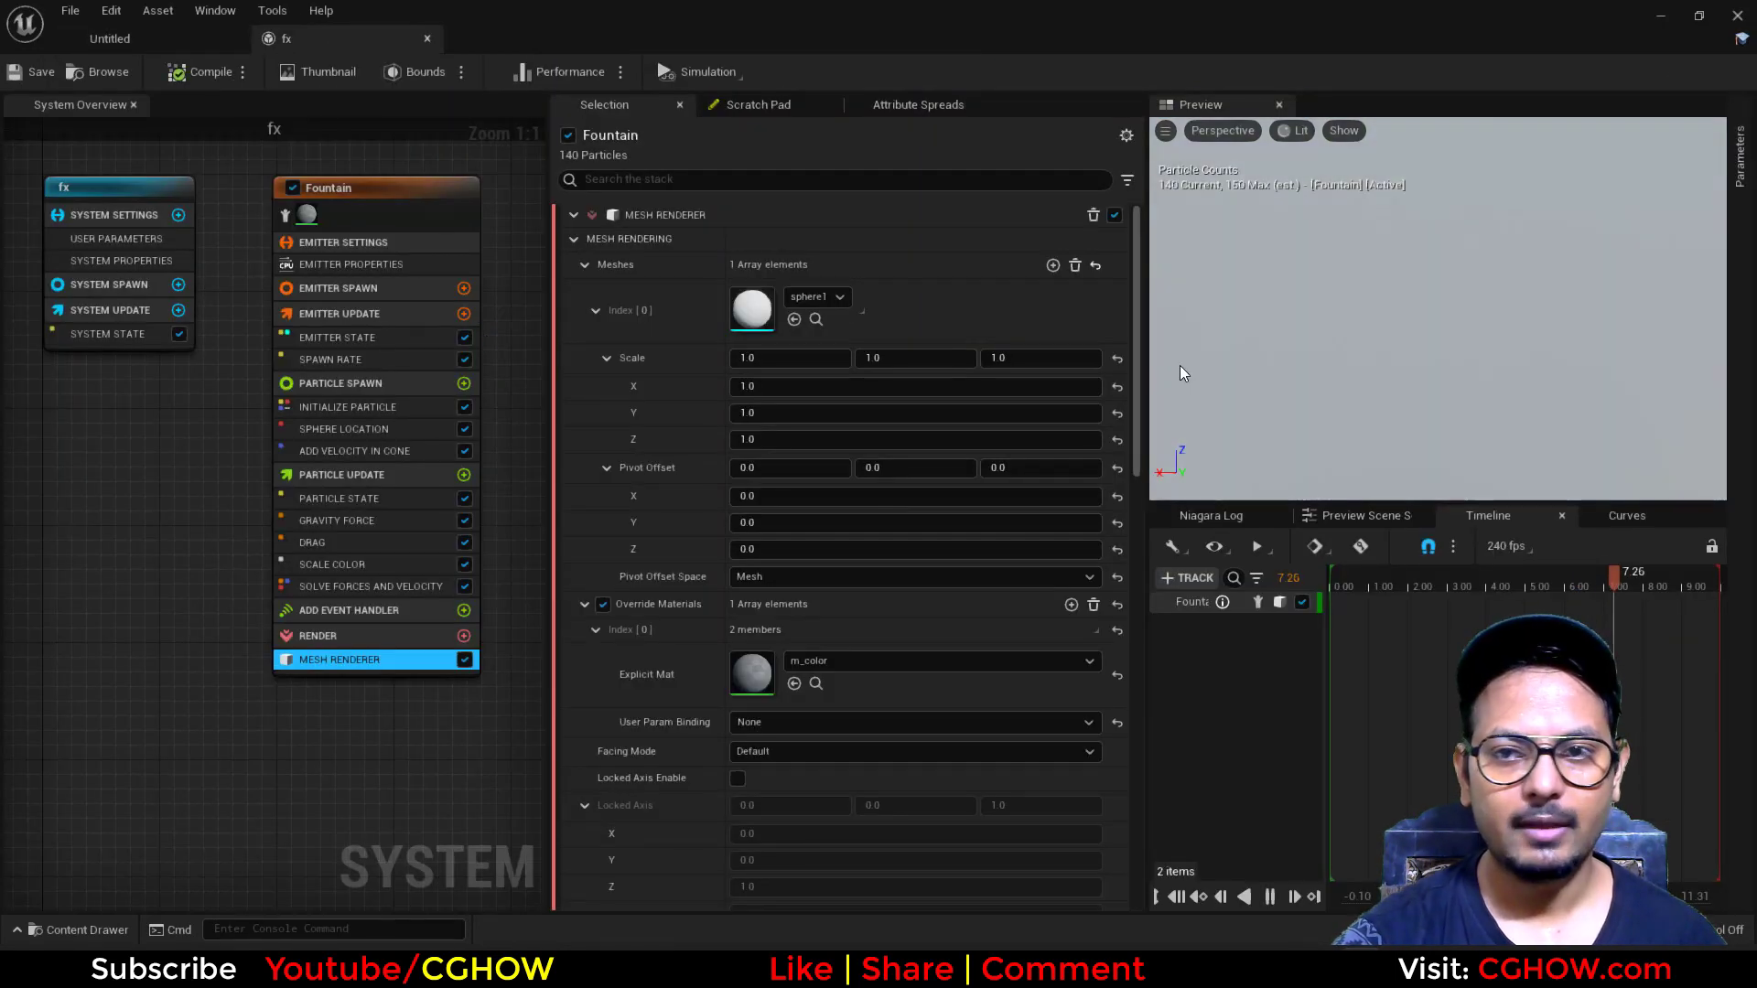
- Set Mesh Scale Mode to Uniform in Initialize Particle with a Mesh Uniform Scale of 0.05
left_click(354, 407)
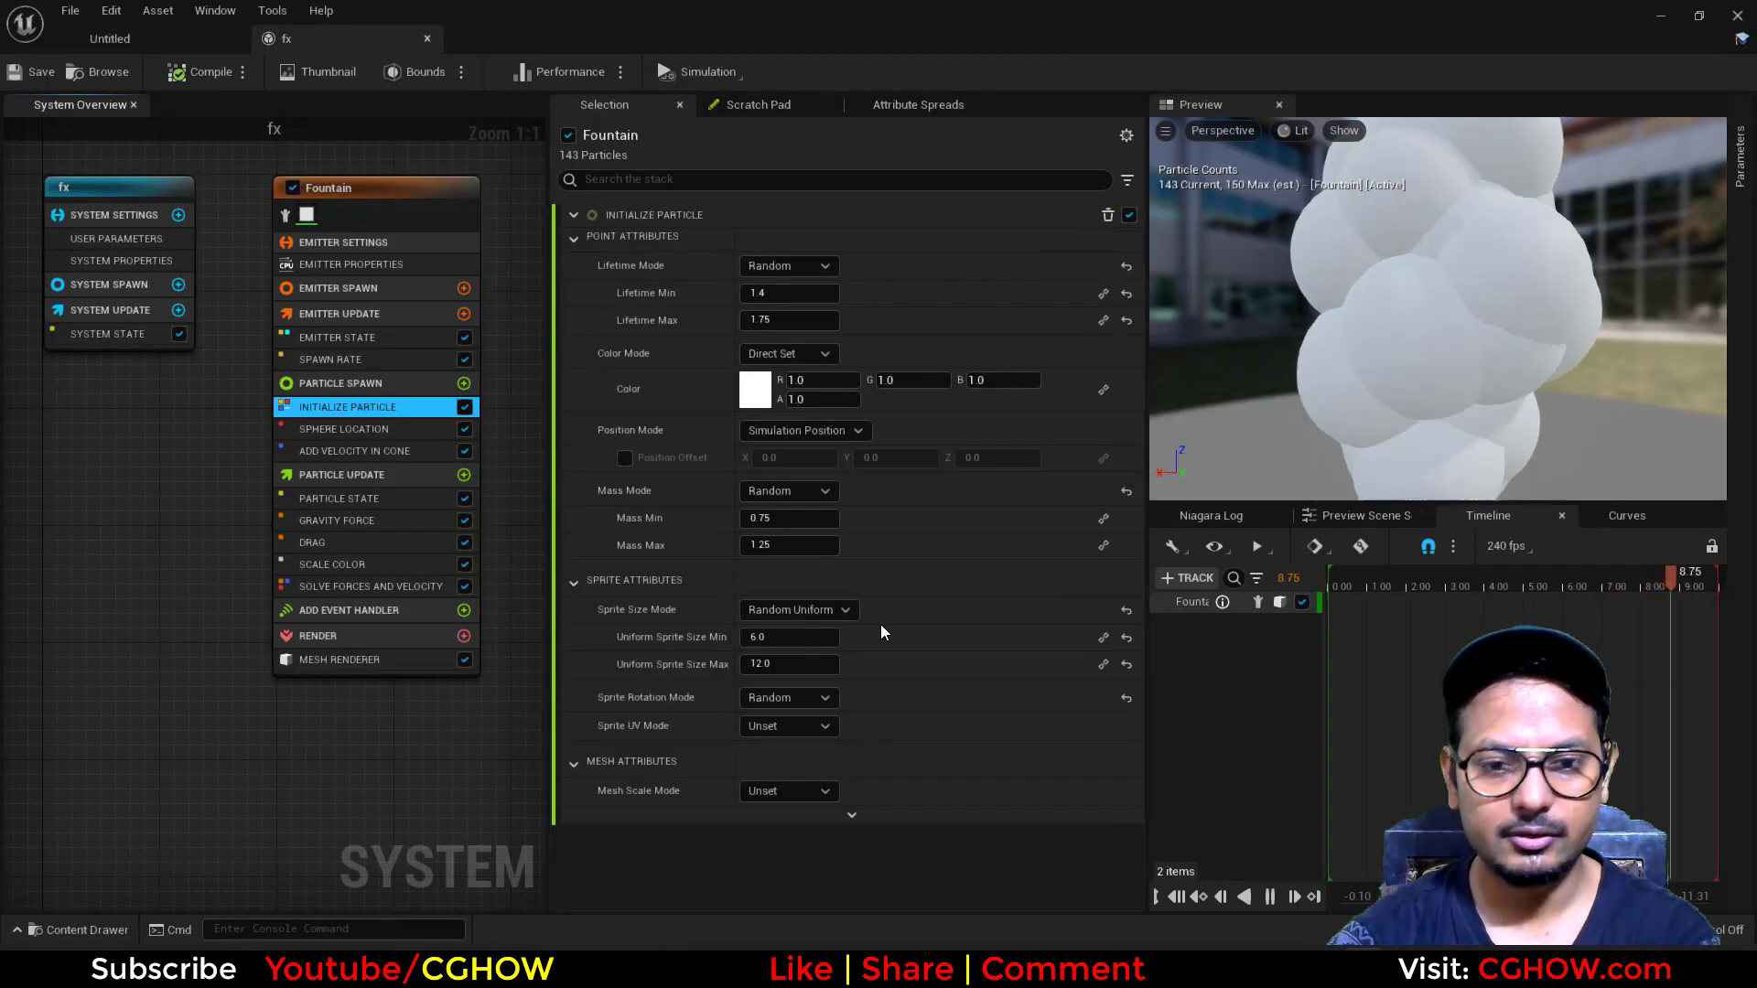
left_click(806, 792)
left_click(767, 827)
left_click(793, 817)
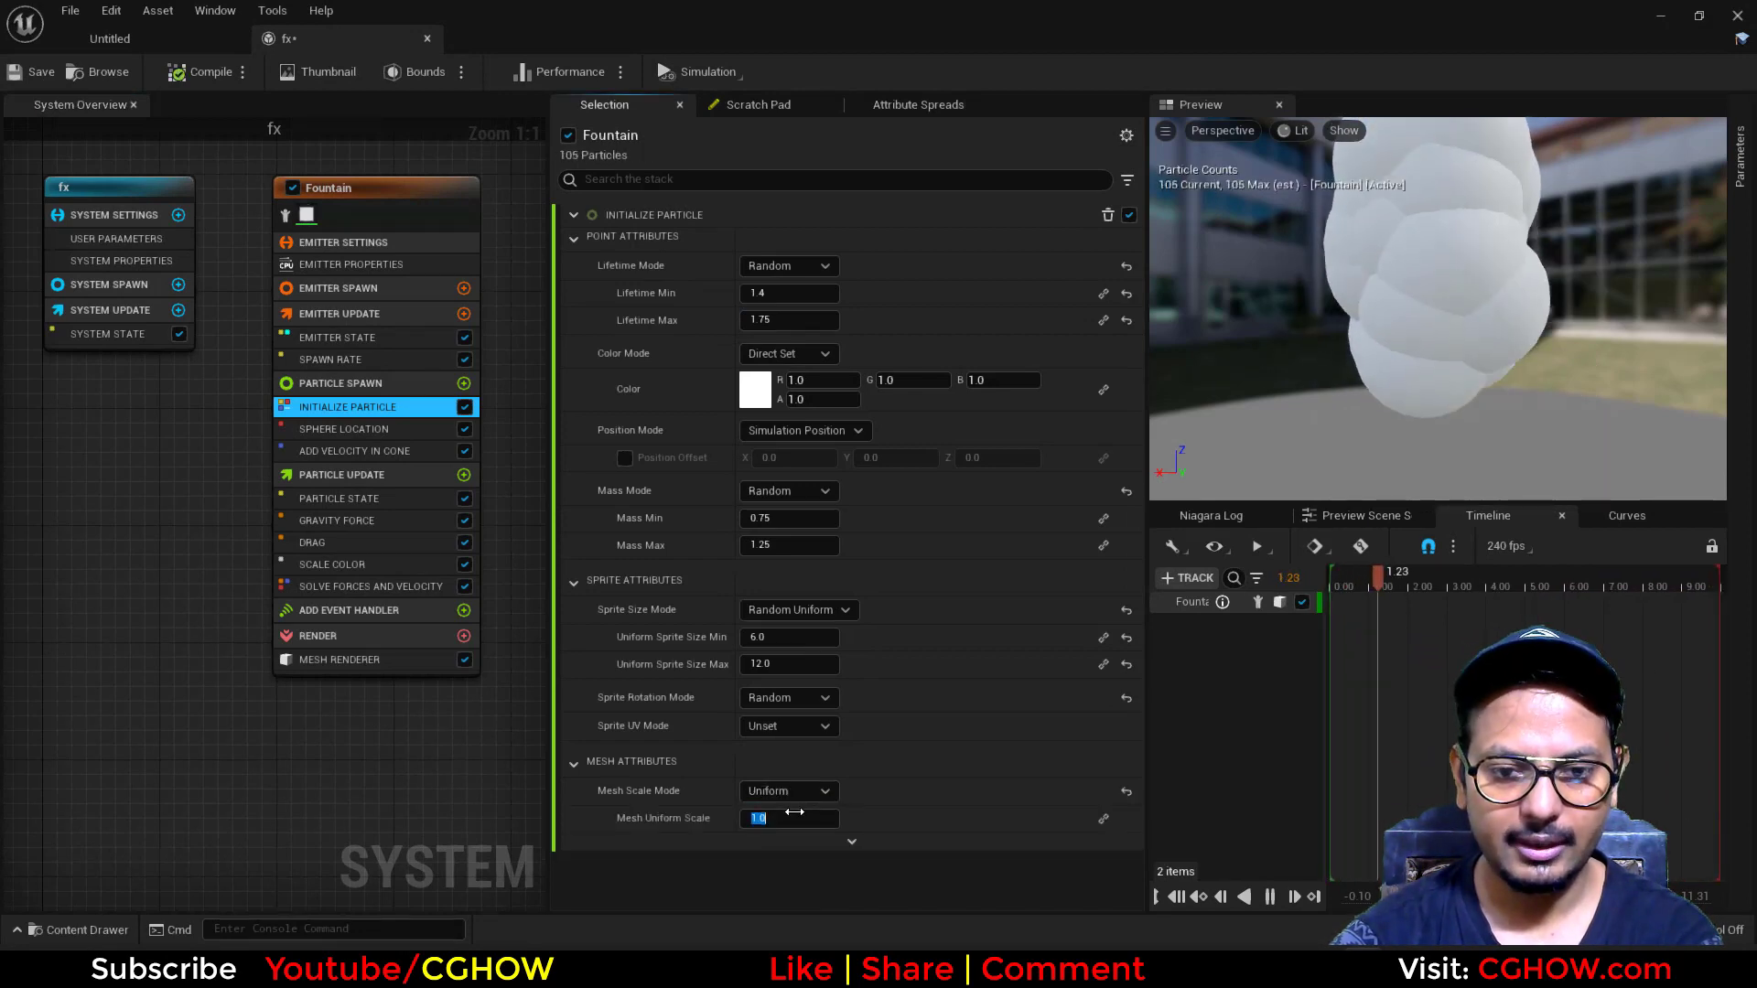
type("05")
key("Return")
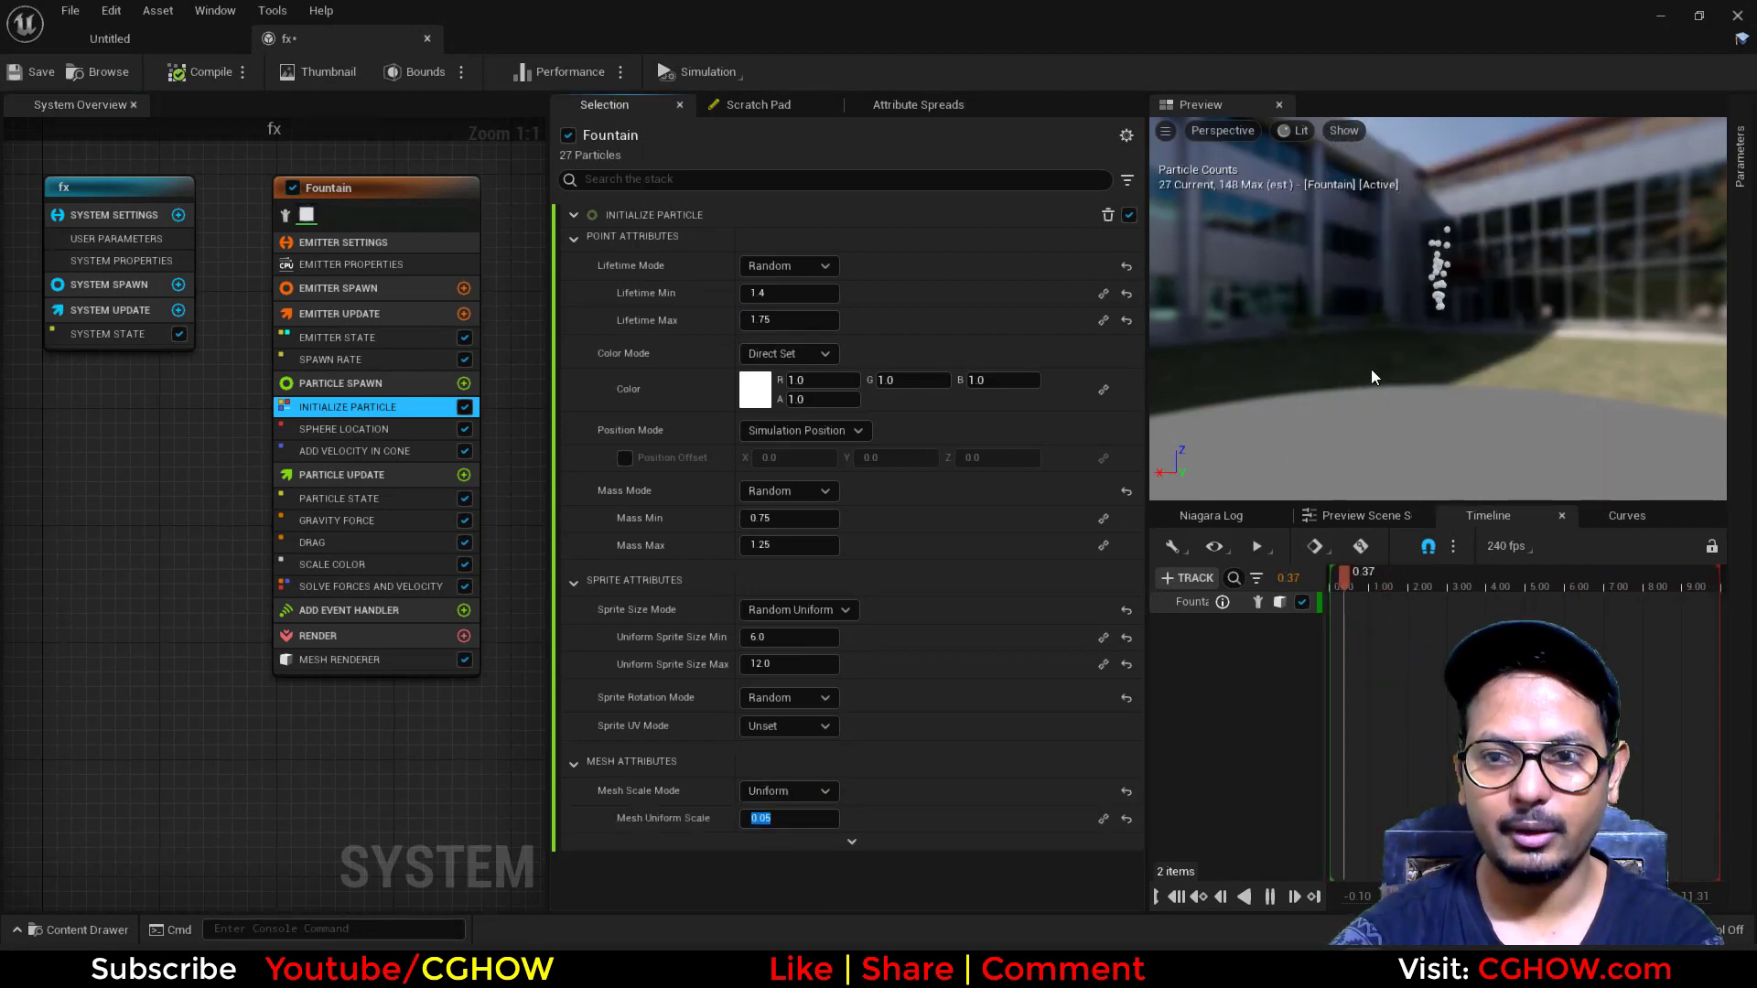
- Delete the Scale Color, Drag, Gravity Force, Sphere Location and Spawn Rate modules from the Fountain emitter
left_click(332, 564)
key("Delete")
left_click(326, 545)
key("Delete")
left_click(338, 519)
key("Delete")
left_click(360, 431)
key("Delete")
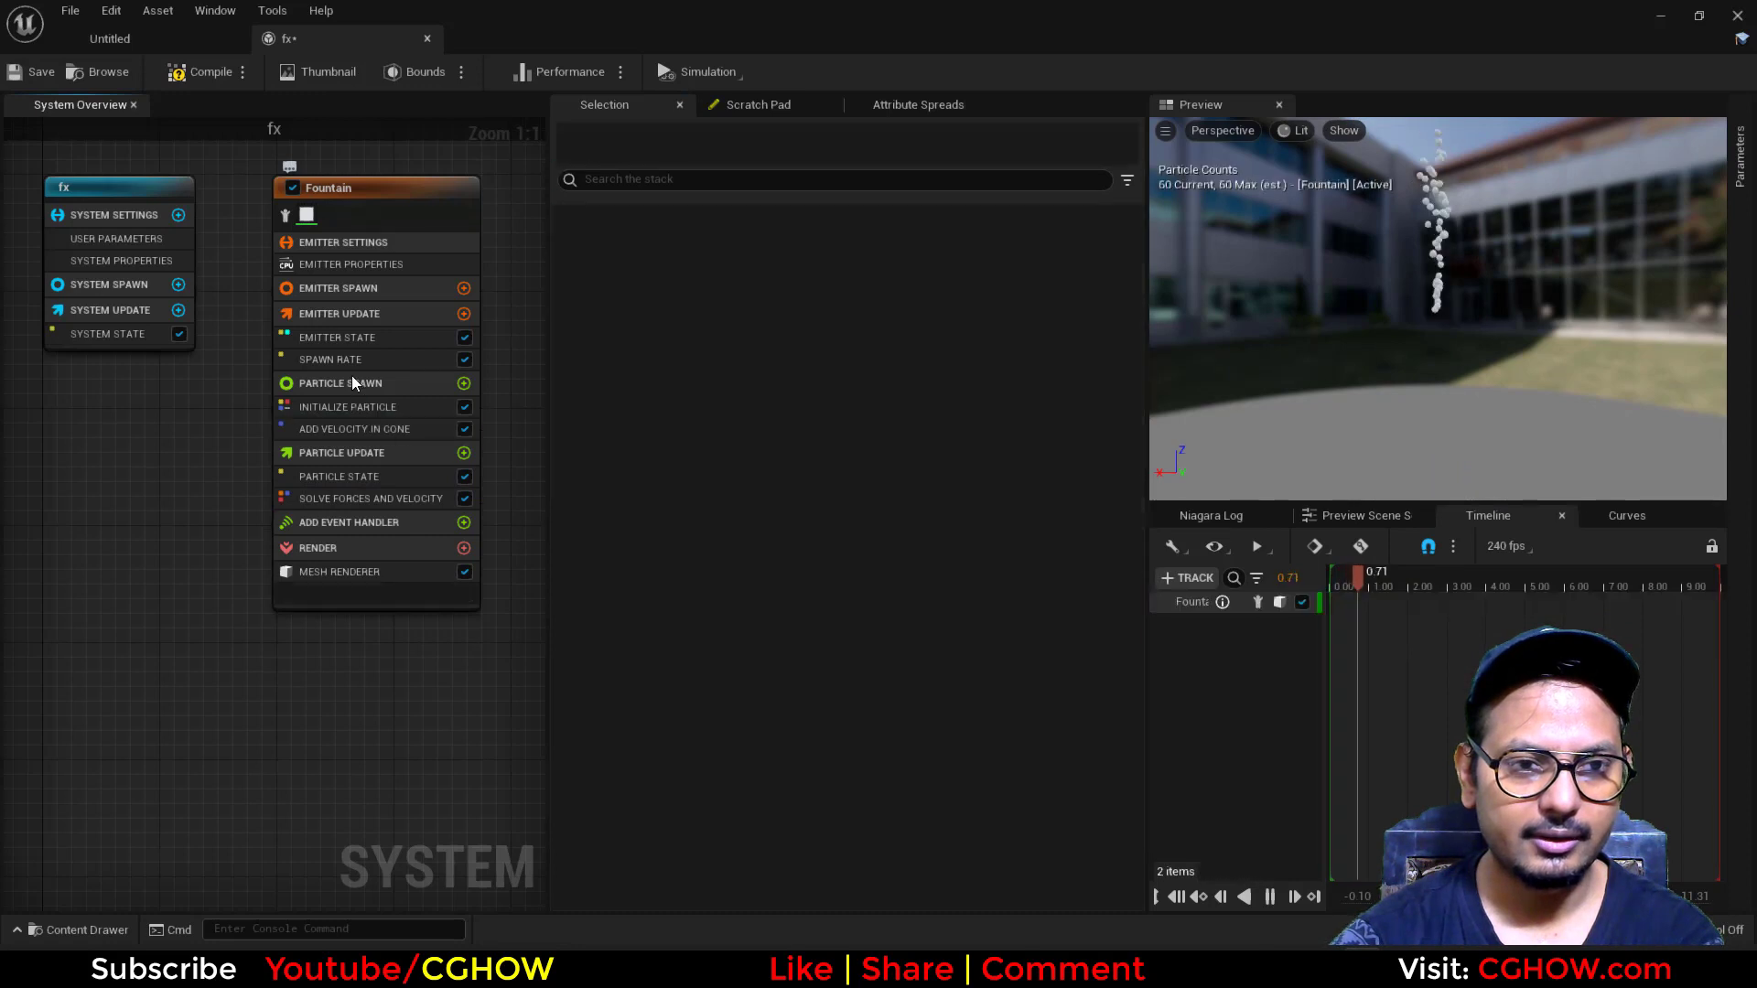
left_click(352, 361)
key("Delete")
- Add Spawn Particles in Grid to Emitter Update with its required Grid Location module, and delete Add Velocity in Cone
left_click(464, 314)
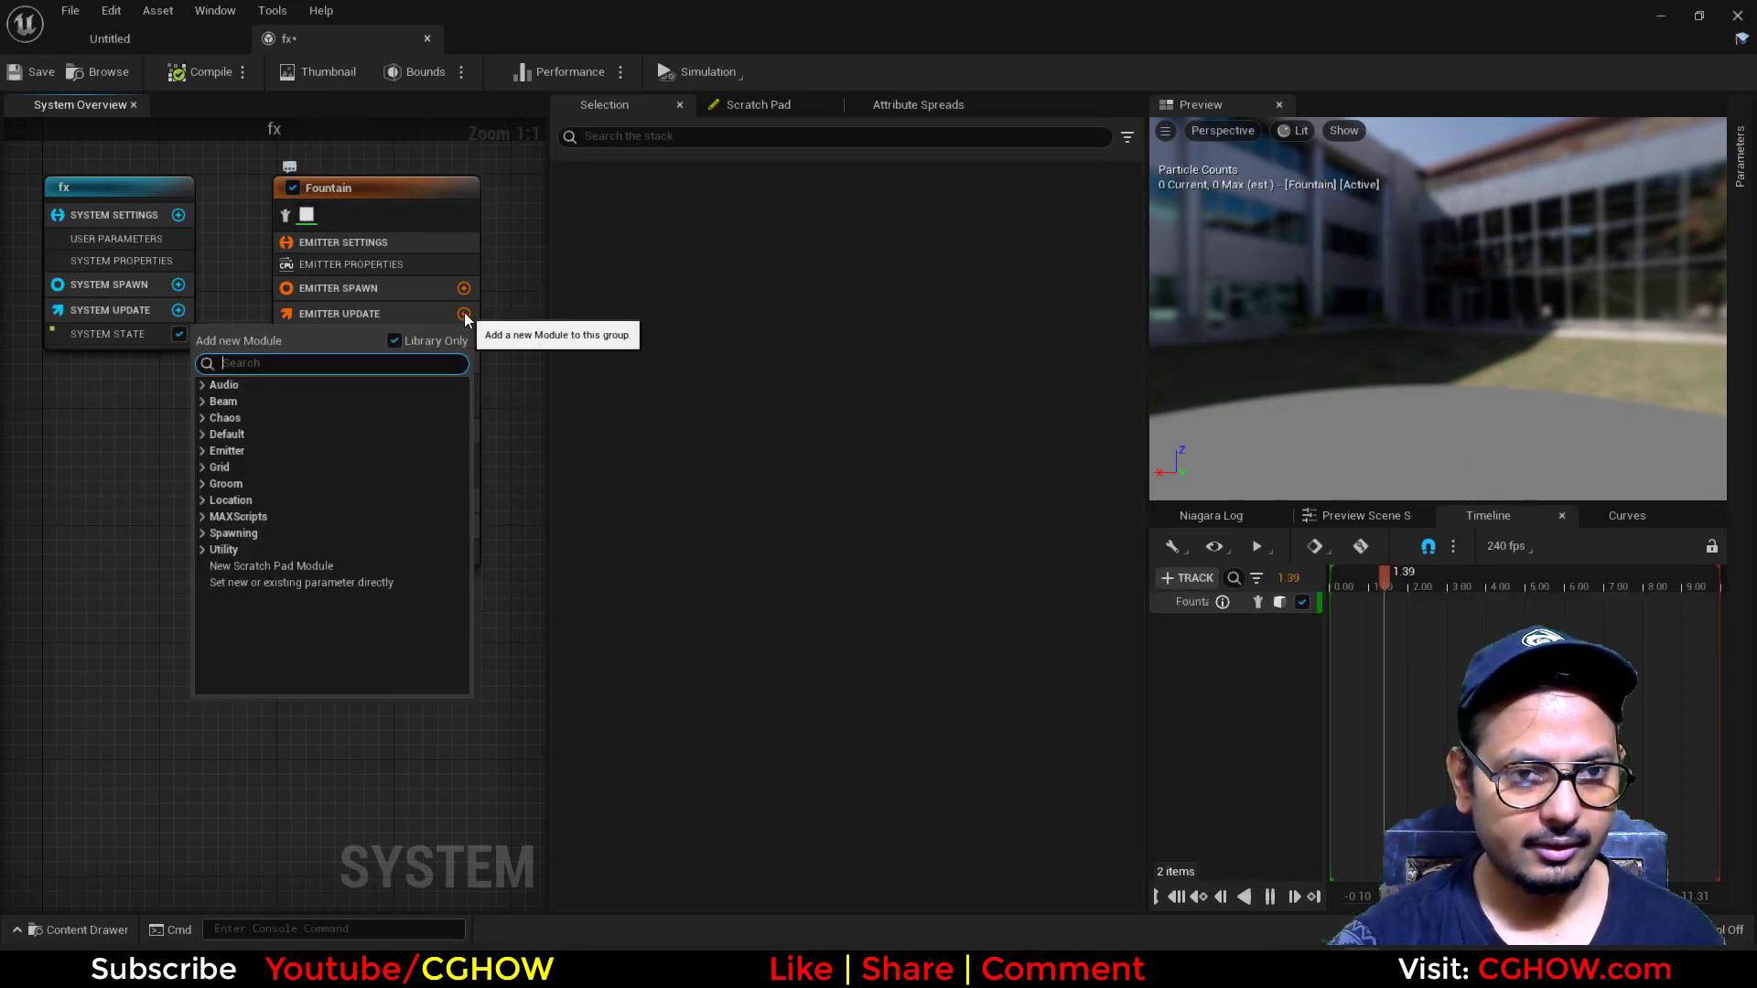
type("grid")
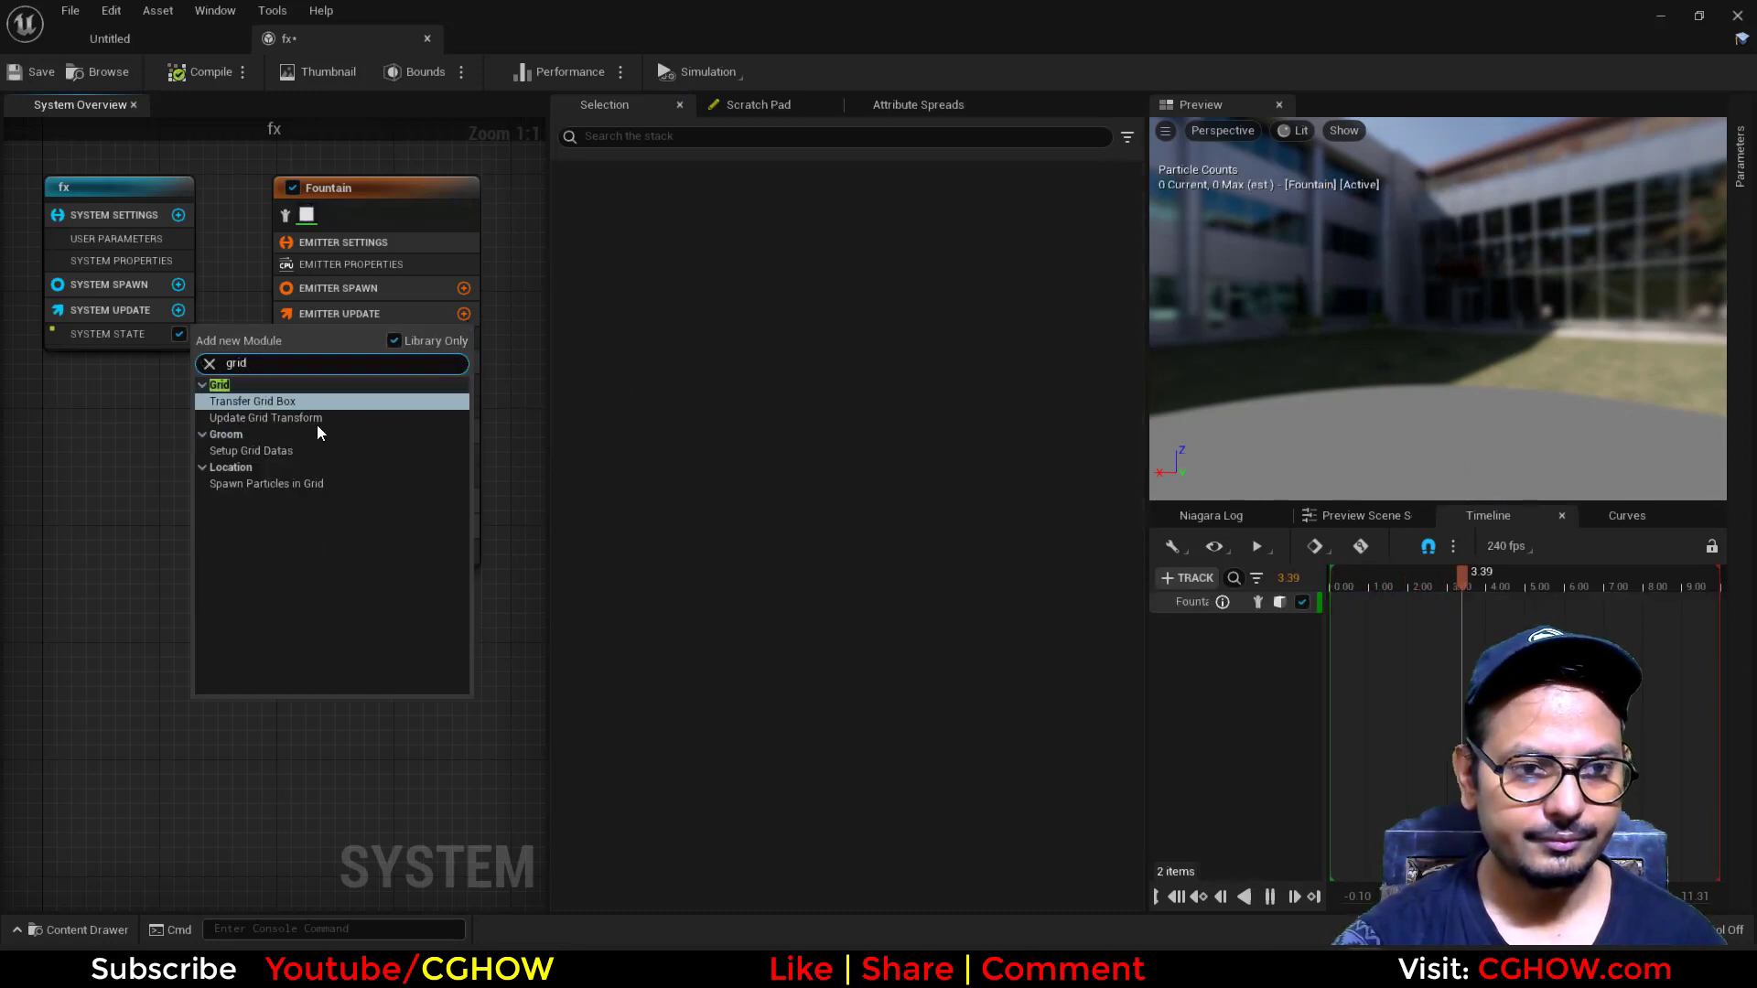
left_click(261, 485)
left_click(1057, 293)
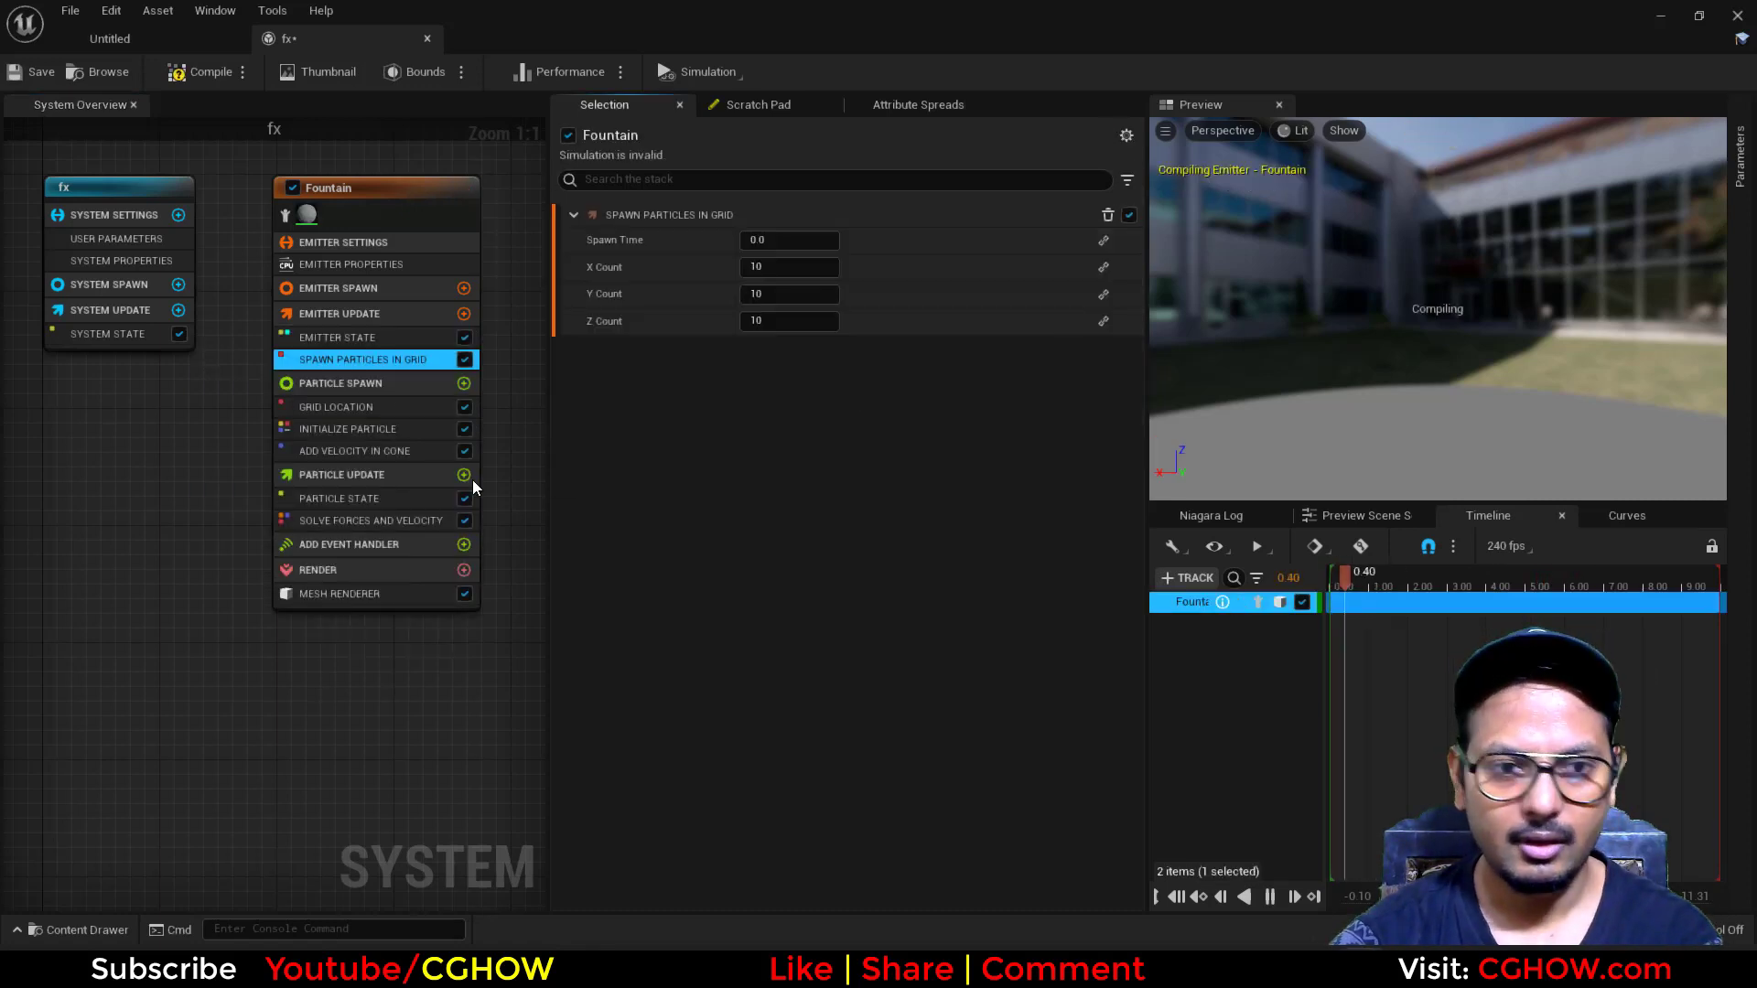
left_click(368, 452)
key("Delete")
- Set the Emitter State's Loop Behavior to Once and disable killing particles when their lifetime has elapsed in Particle State
right_click_drag(149, 486, 135, 536)
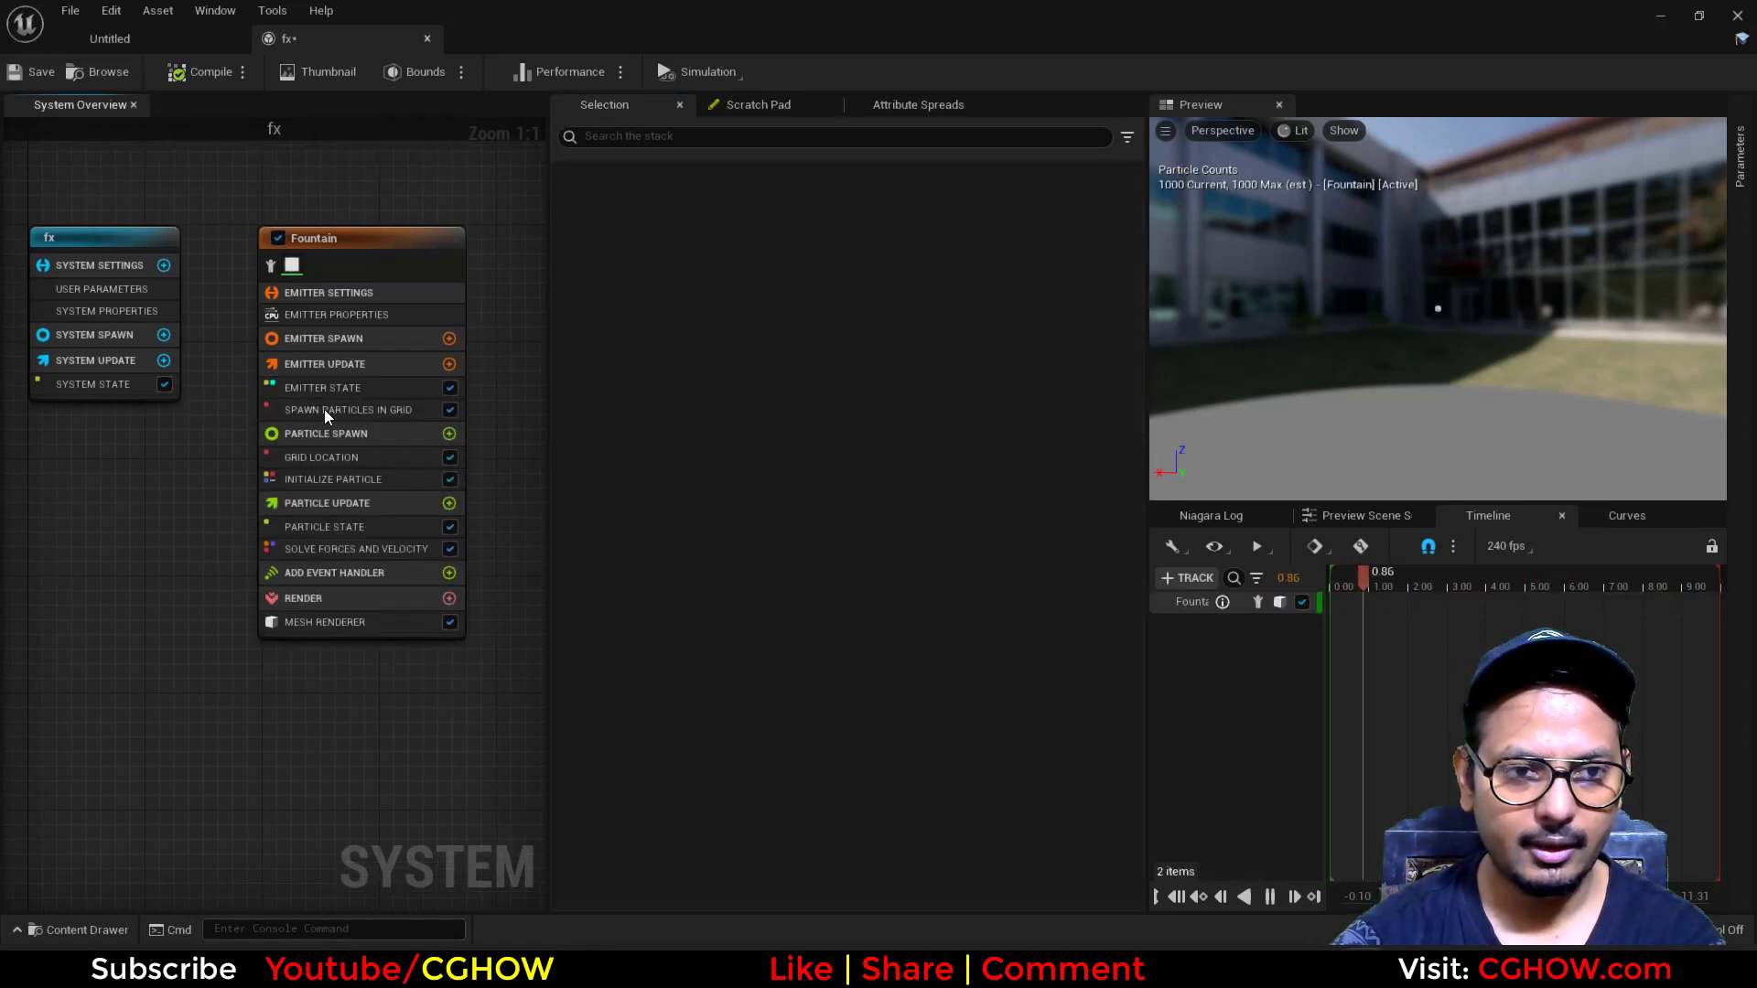
left_click(330, 389)
left_click(775, 304)
left_click(771, 325)
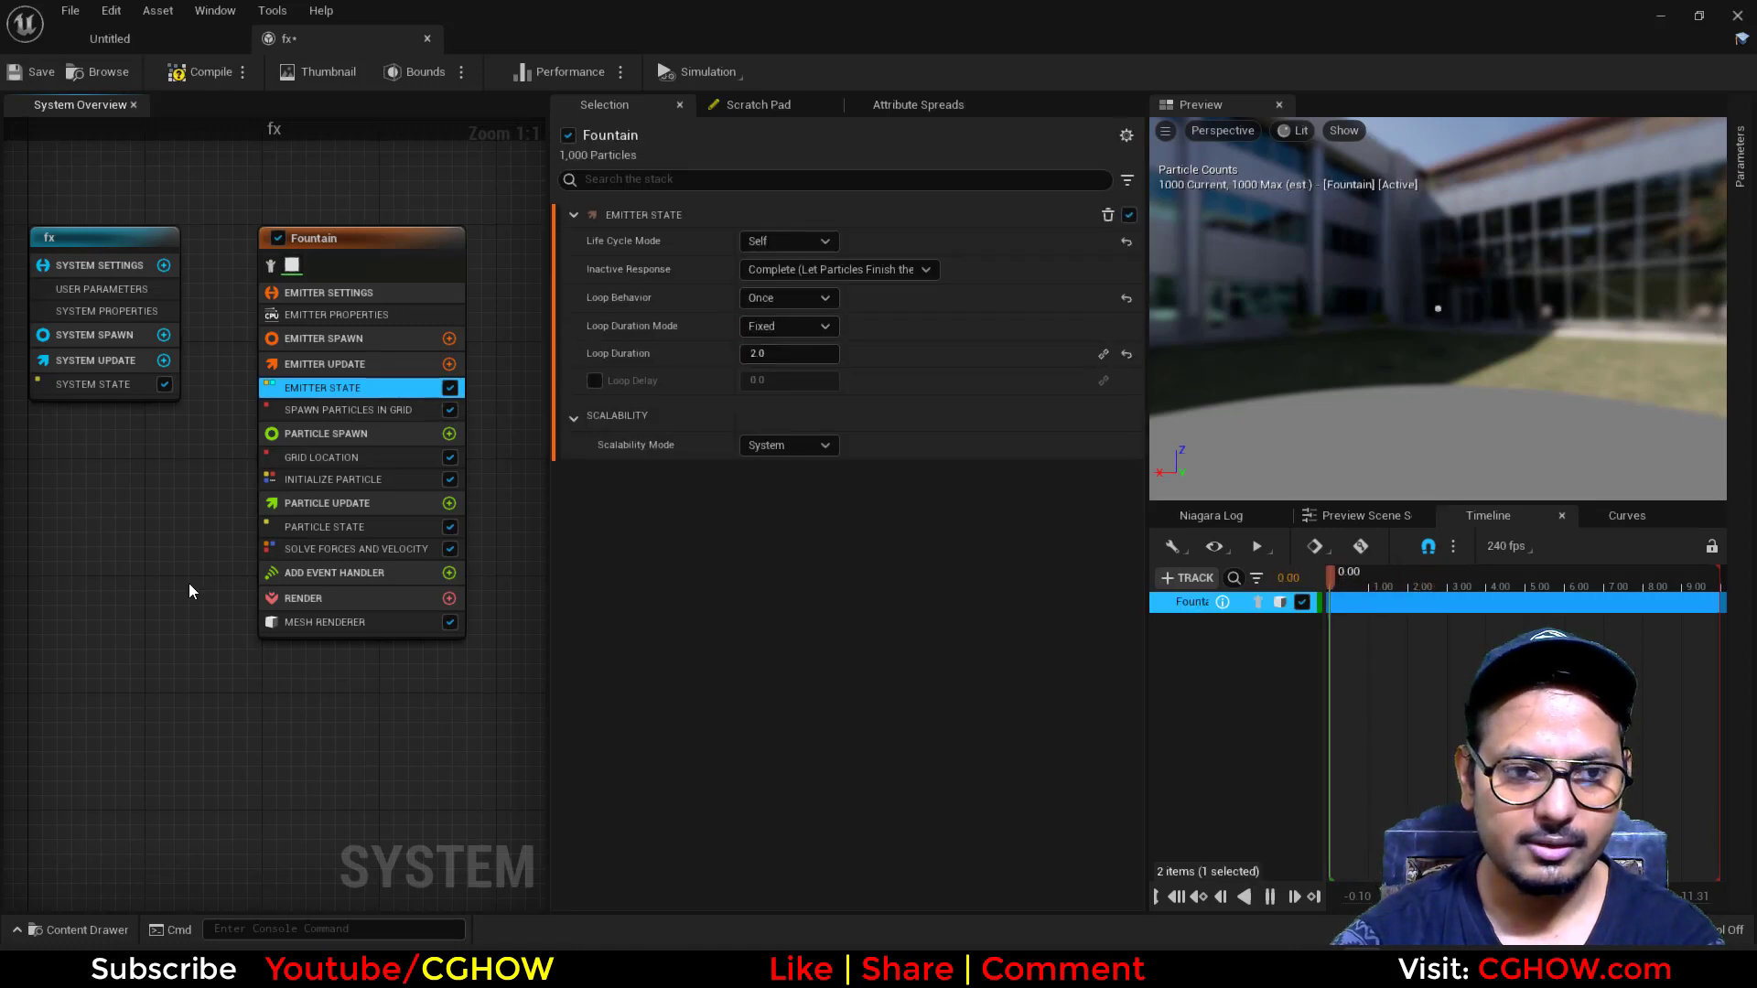
left_click(298, 525)
left_click(749, 244)
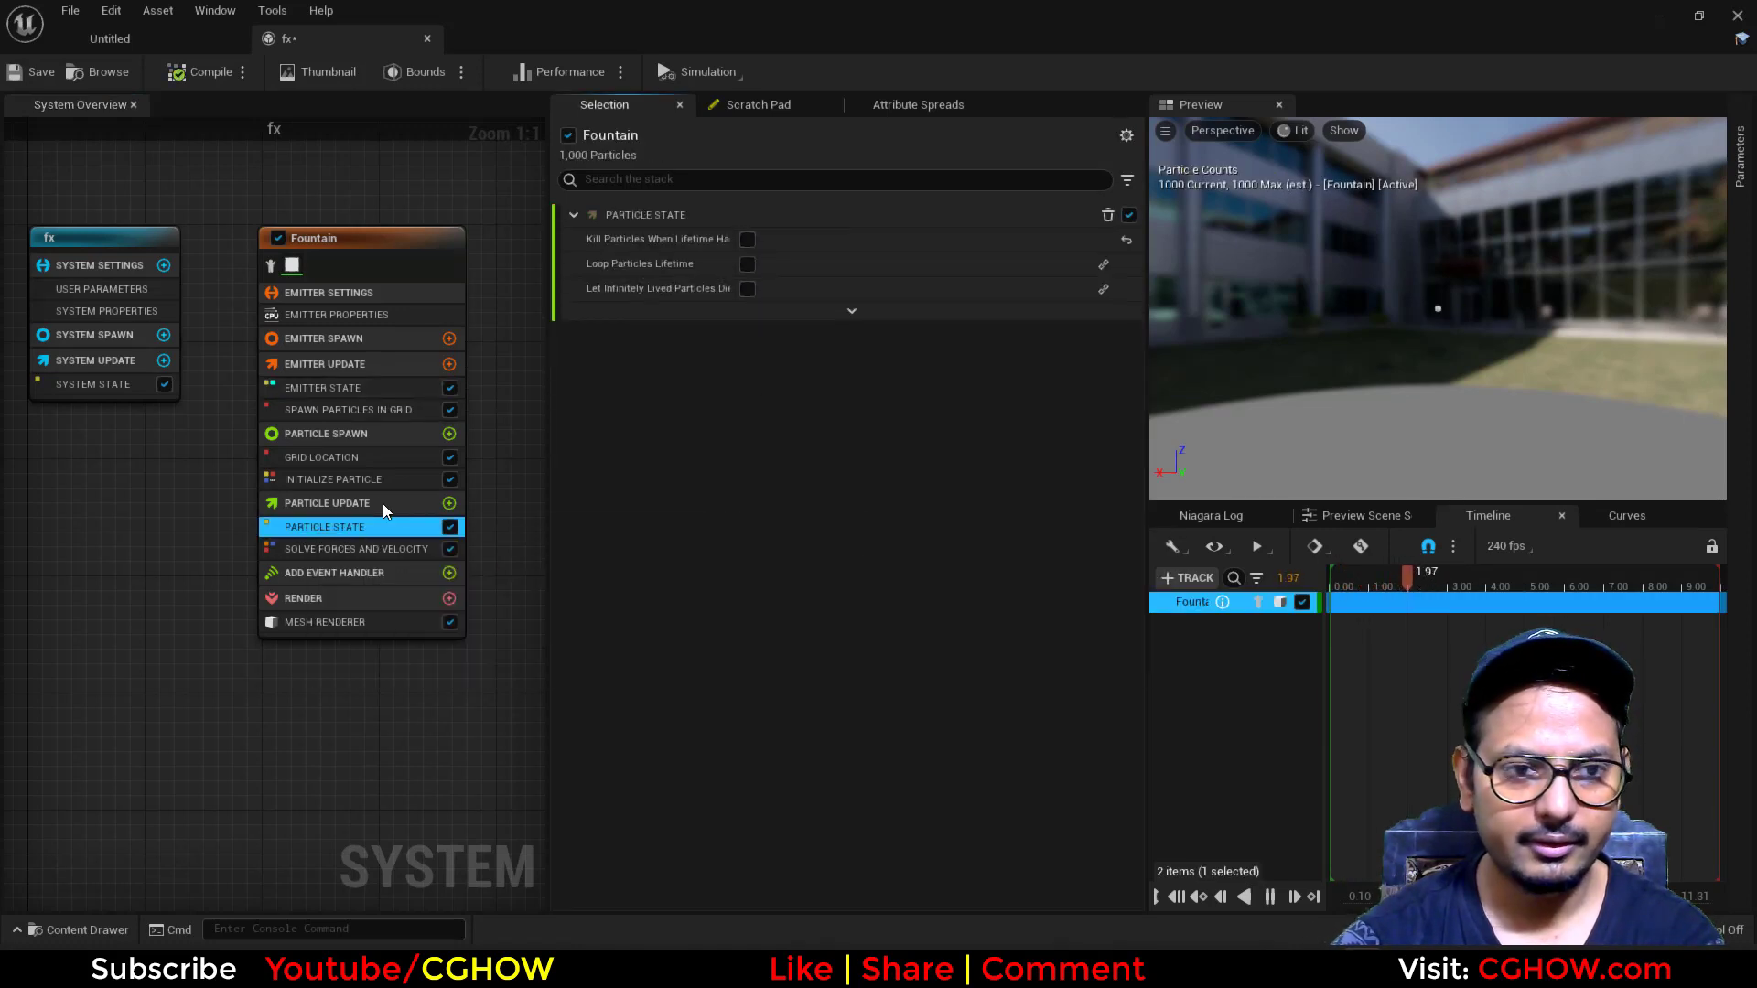
- Move the Grid Location module below Initialize Particle, inspect the particle block in the preview and save the system
left_click_drag(1369, 348, 1267, 386)
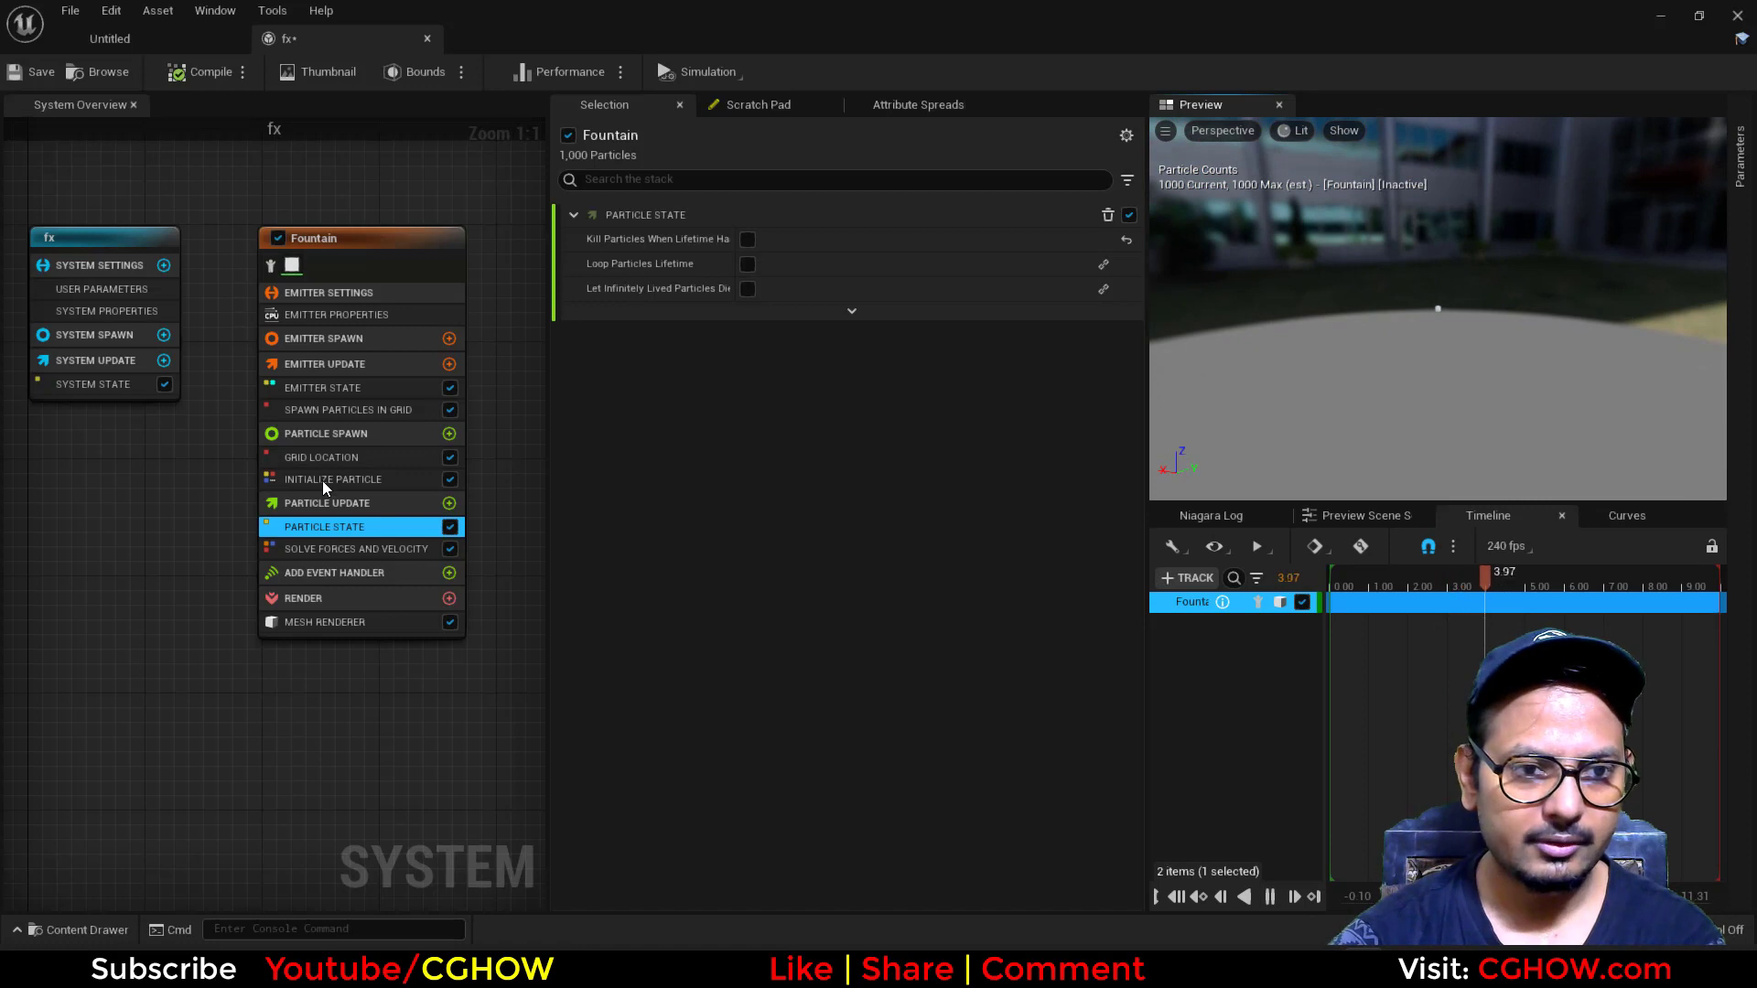
left_click_drag(326, 459, 321, 488)
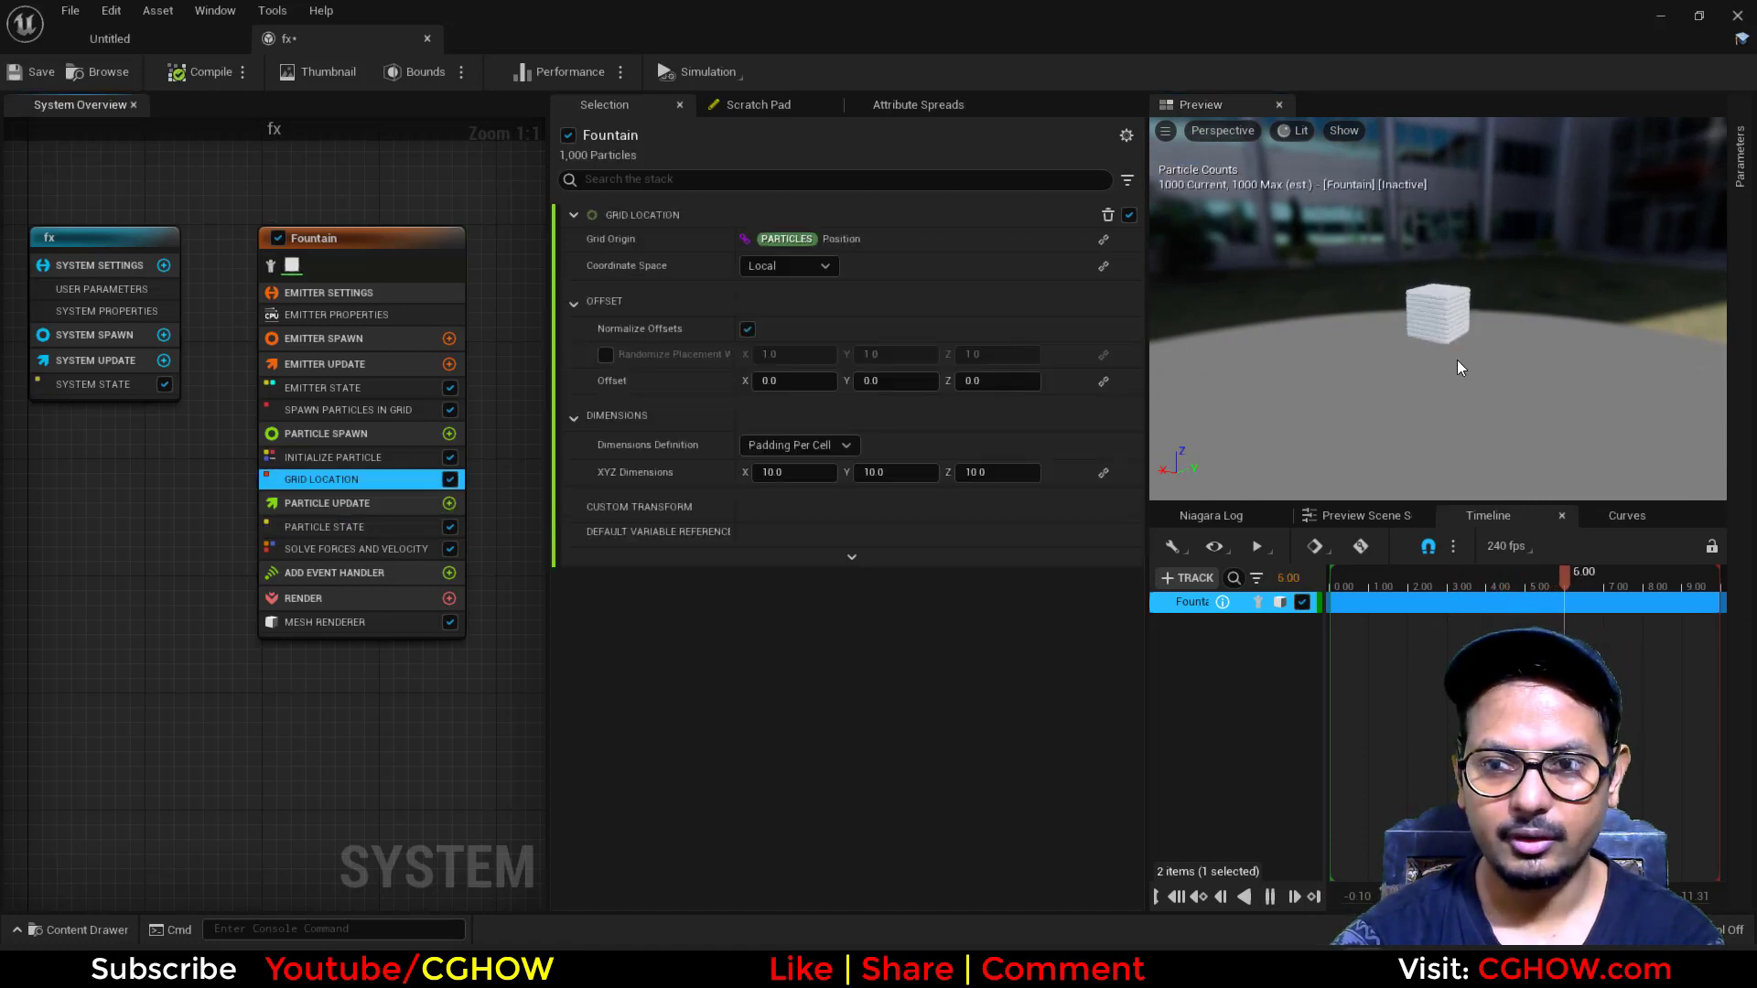
left_click_drag(1460, 366, 1368, 371)
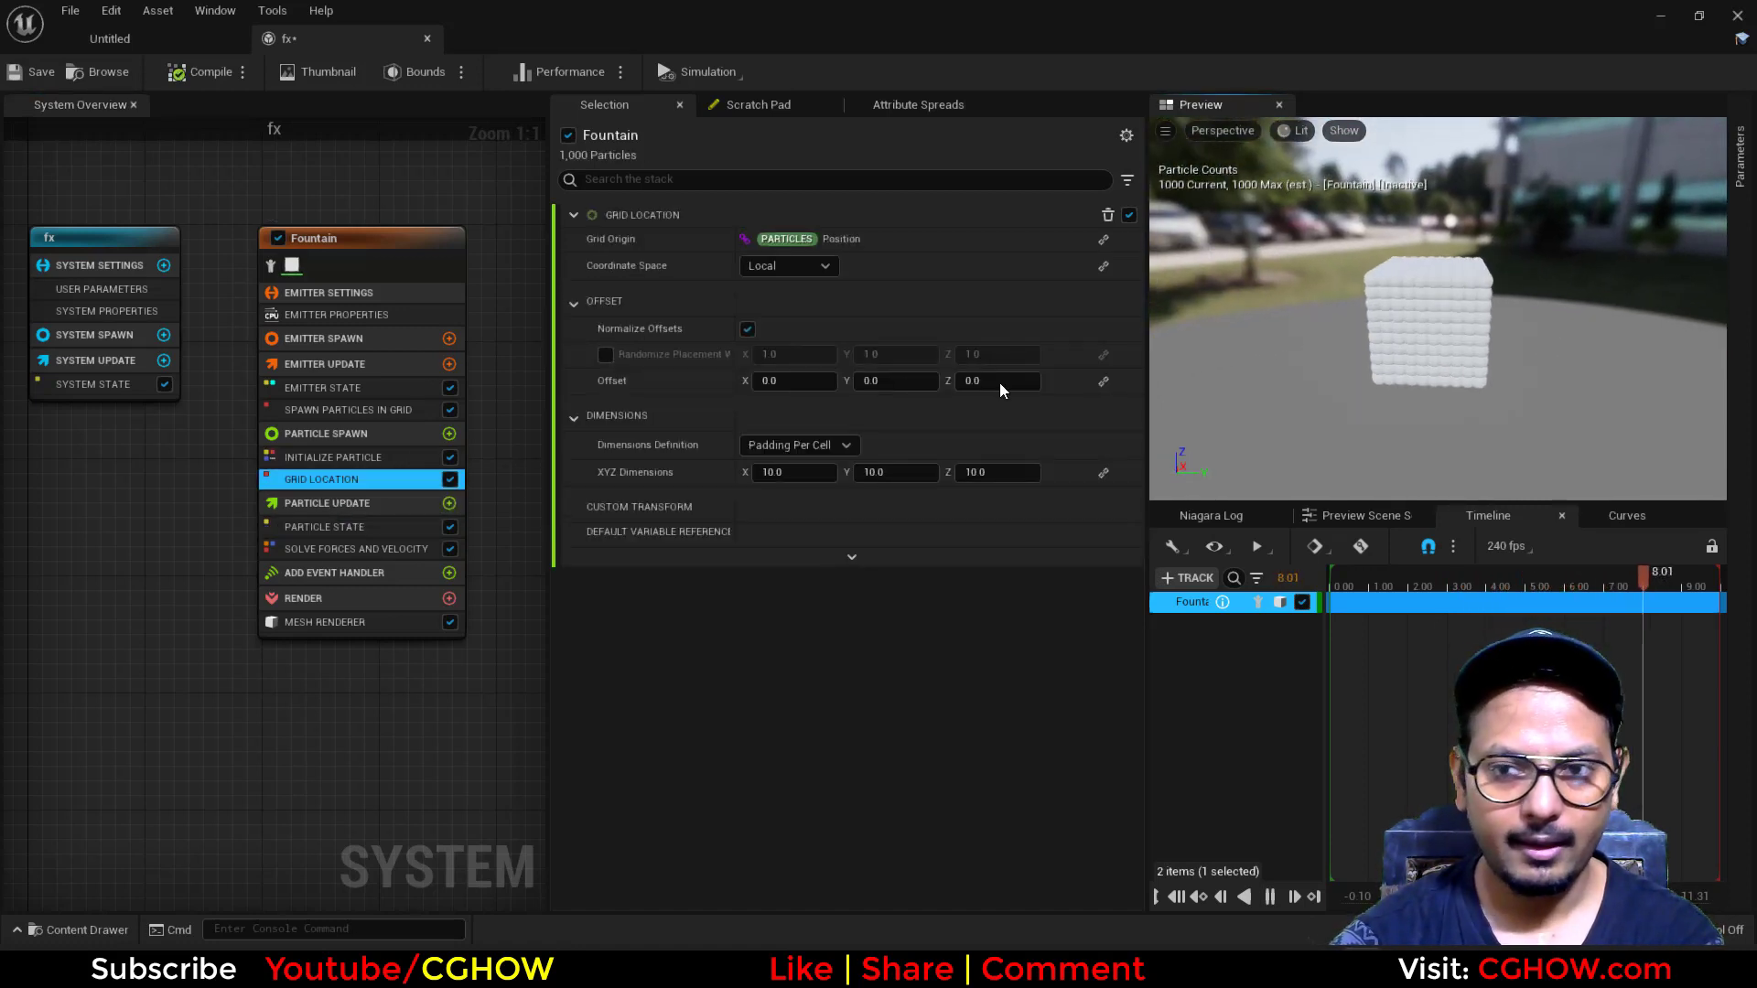
left_click(41, 71)
- Place the fx system in the Untitled level and reset its location to 0, 0, 0
left_click(105, 39)
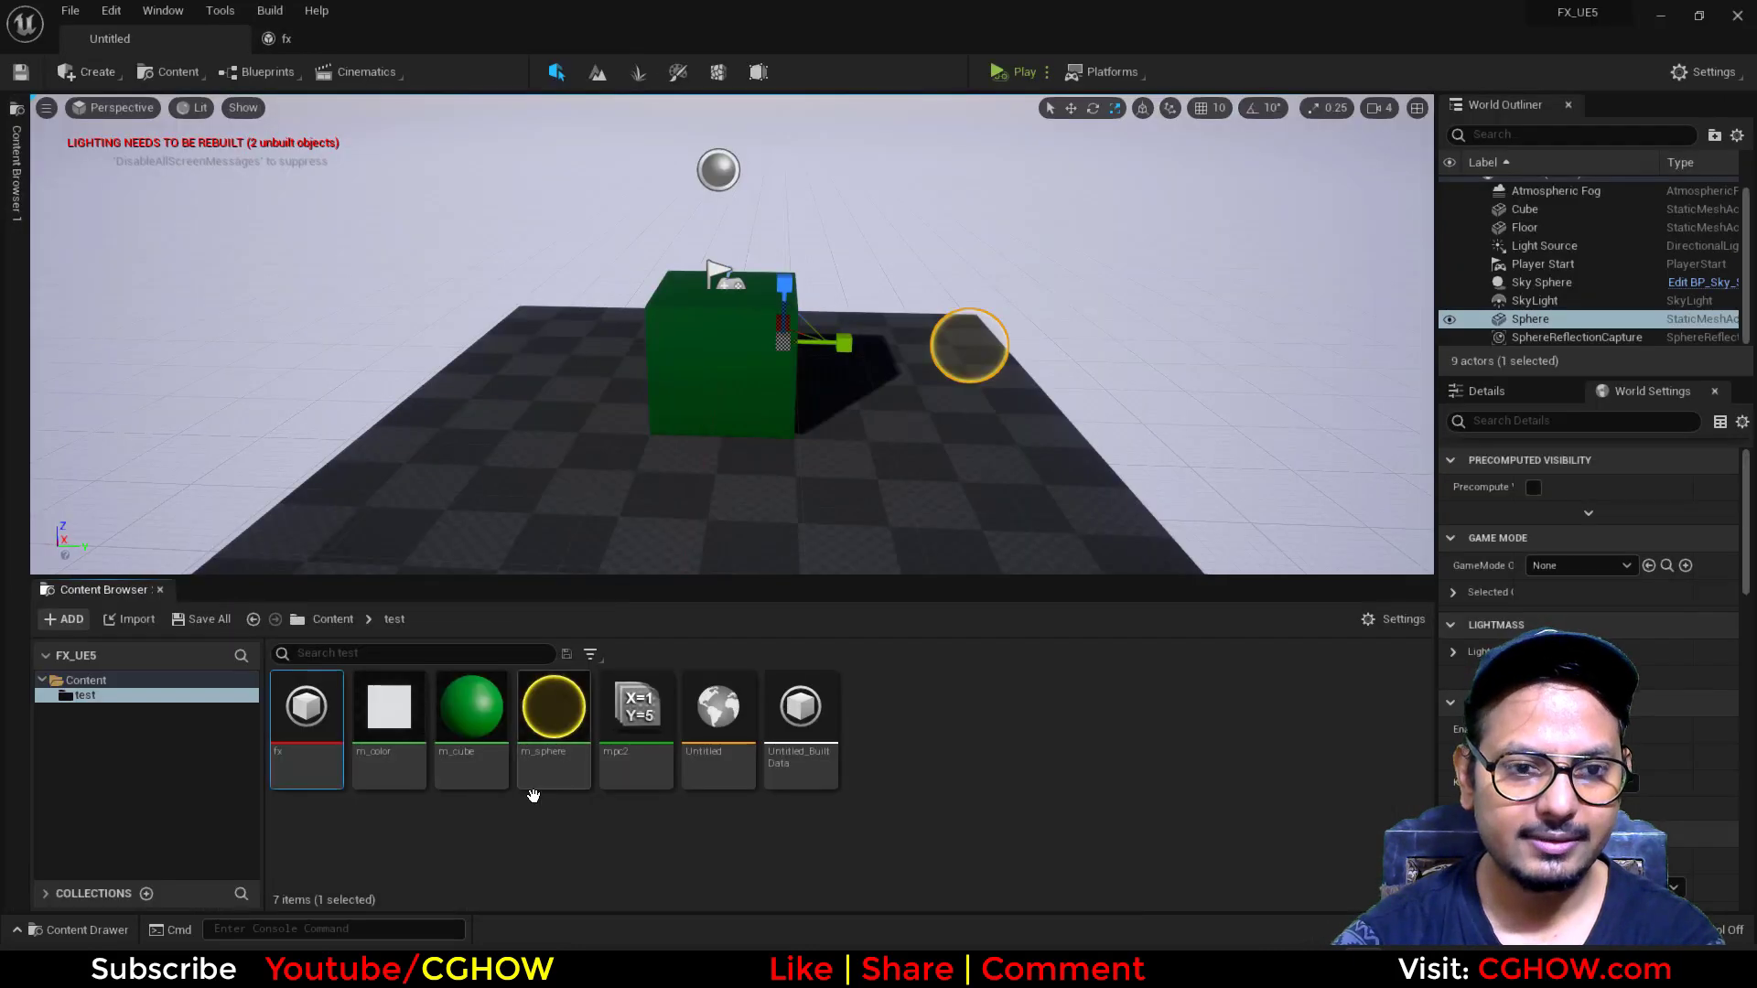
left_click_drag(321, 746, 578, 493)
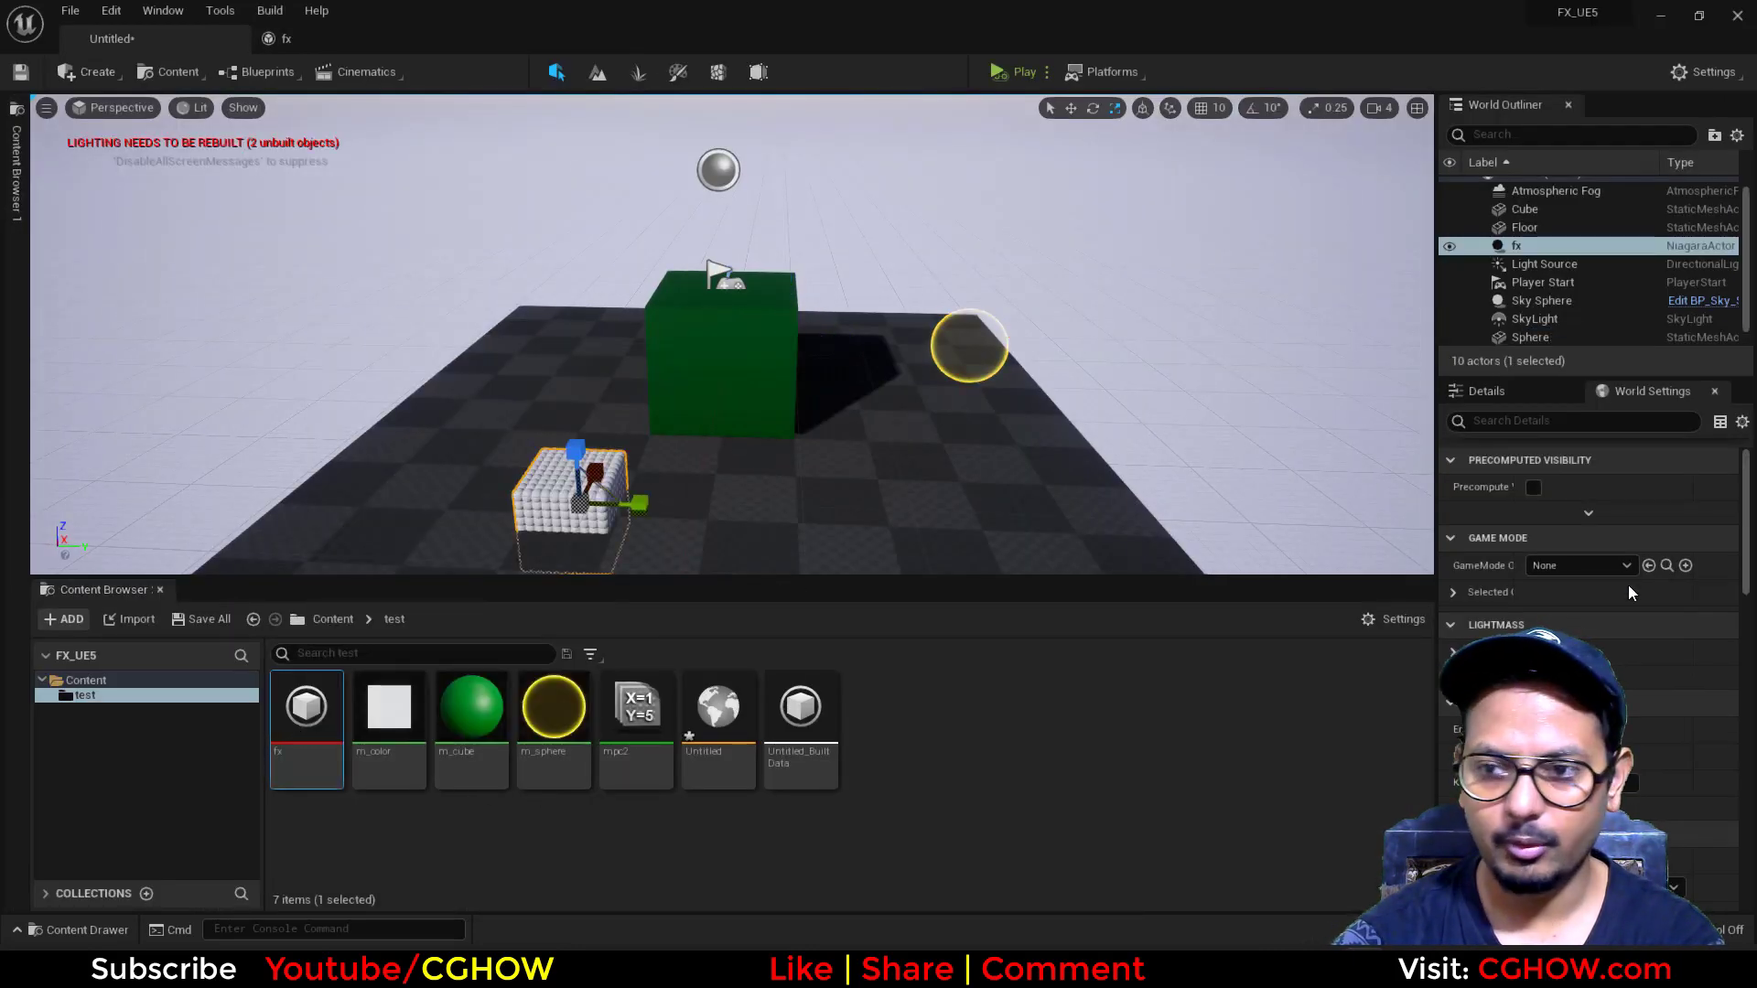
left_click(1705, 595)
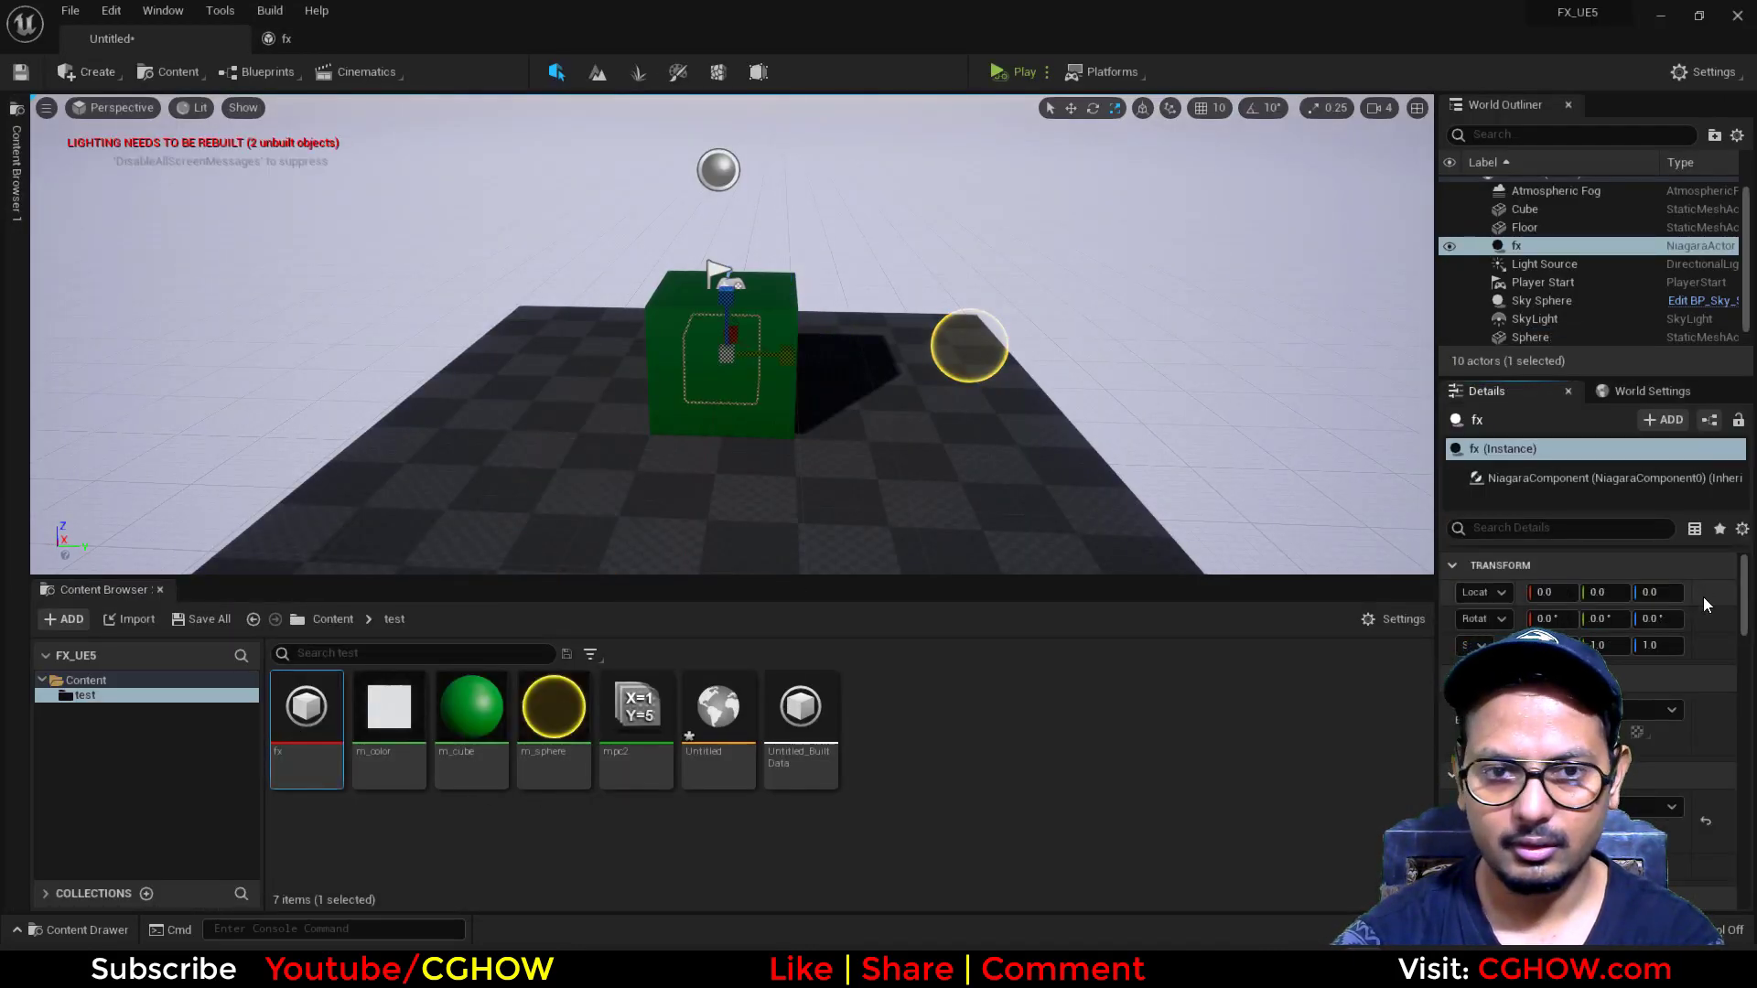
- Try XYZ Dimensions of 20 on all axes in Grid Location and compare the particle grid with the cube in the level
left_click(300, 41)
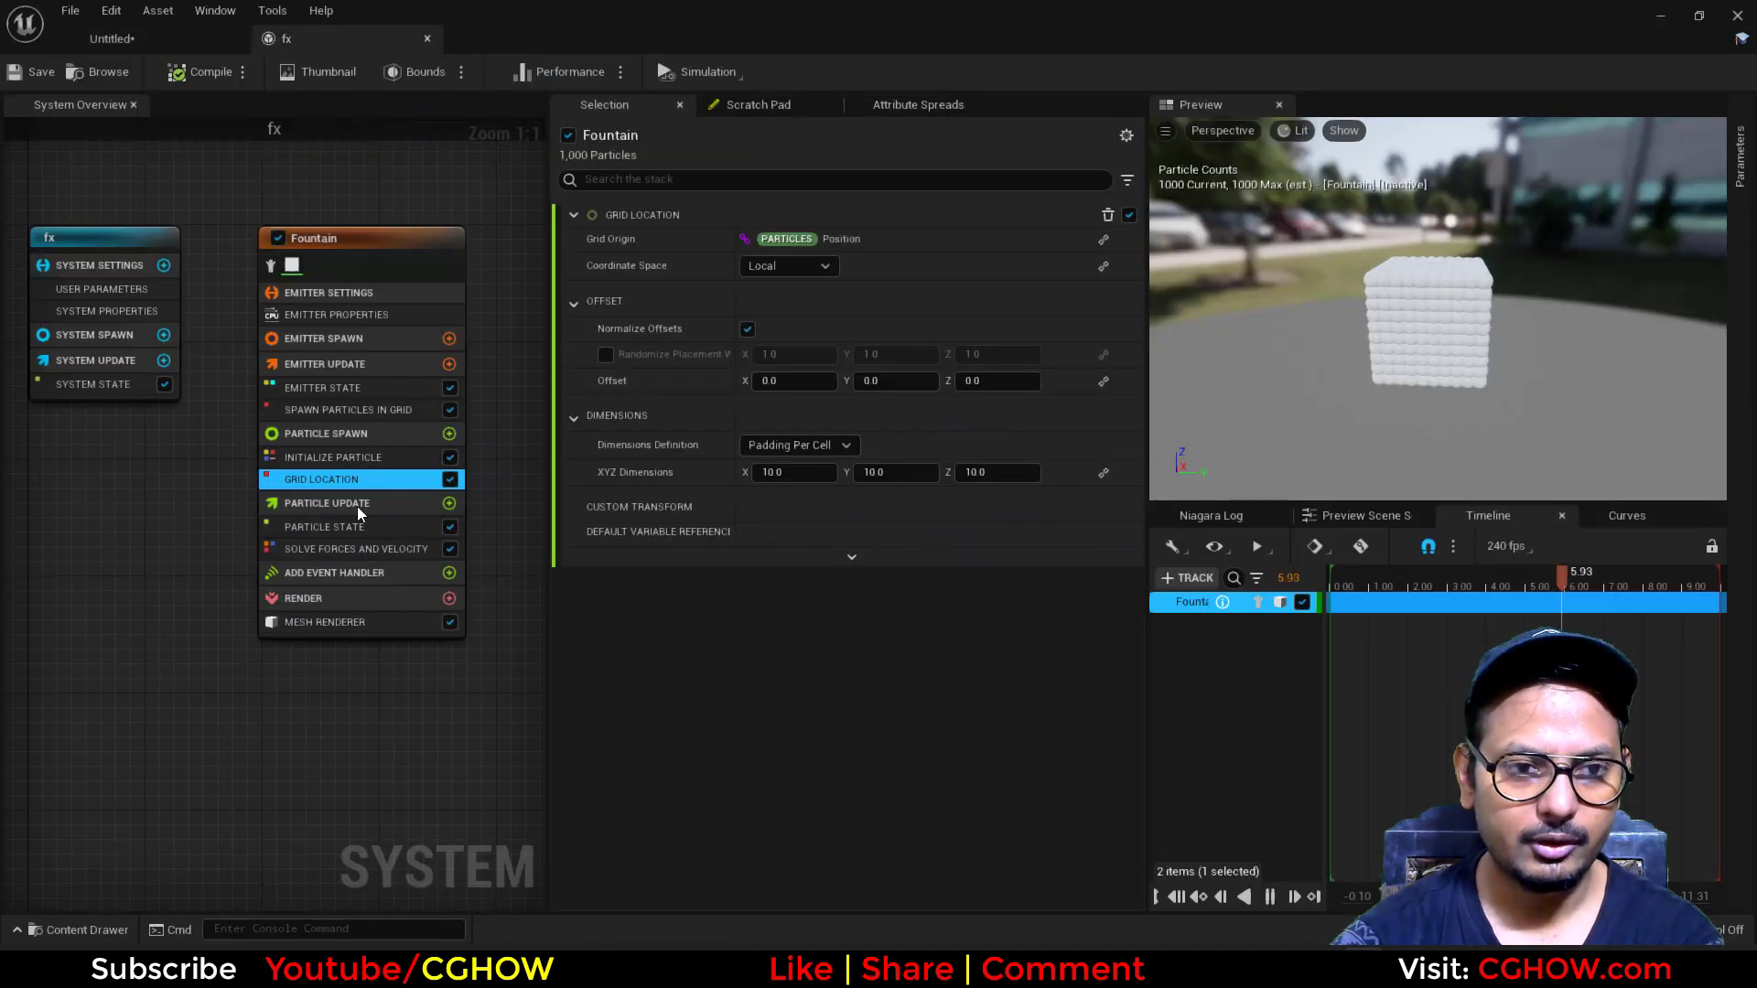
key("Return")
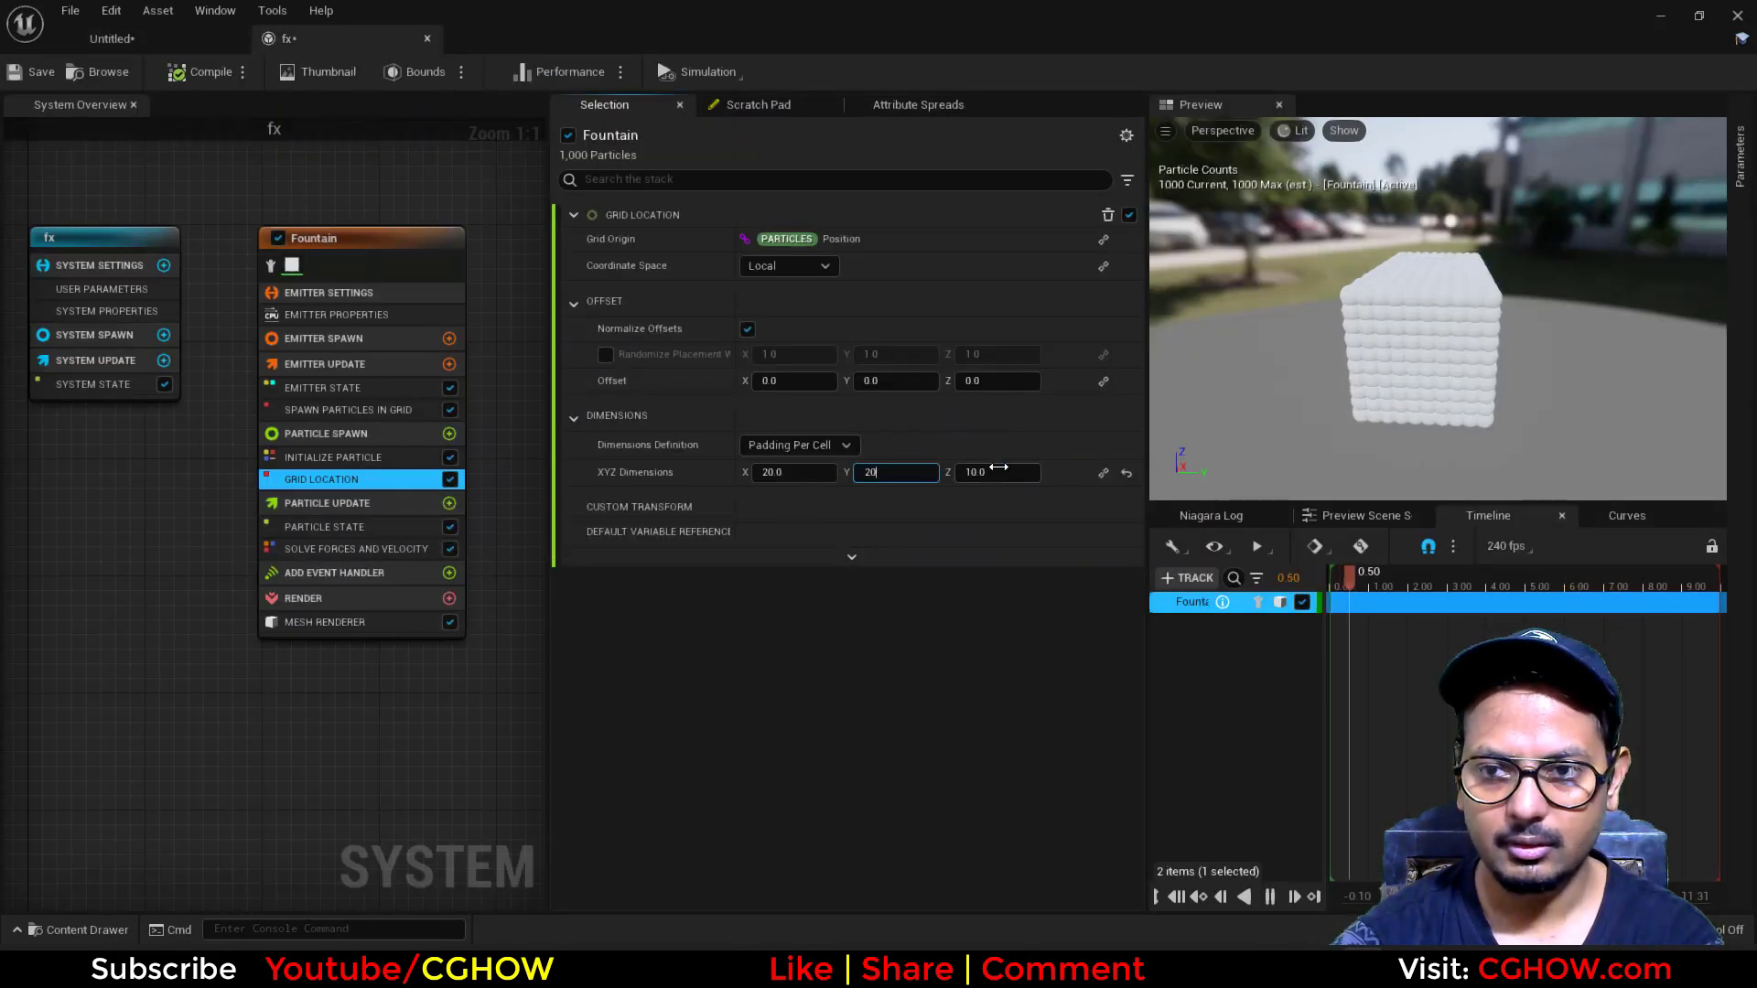
left_click(188, 34)
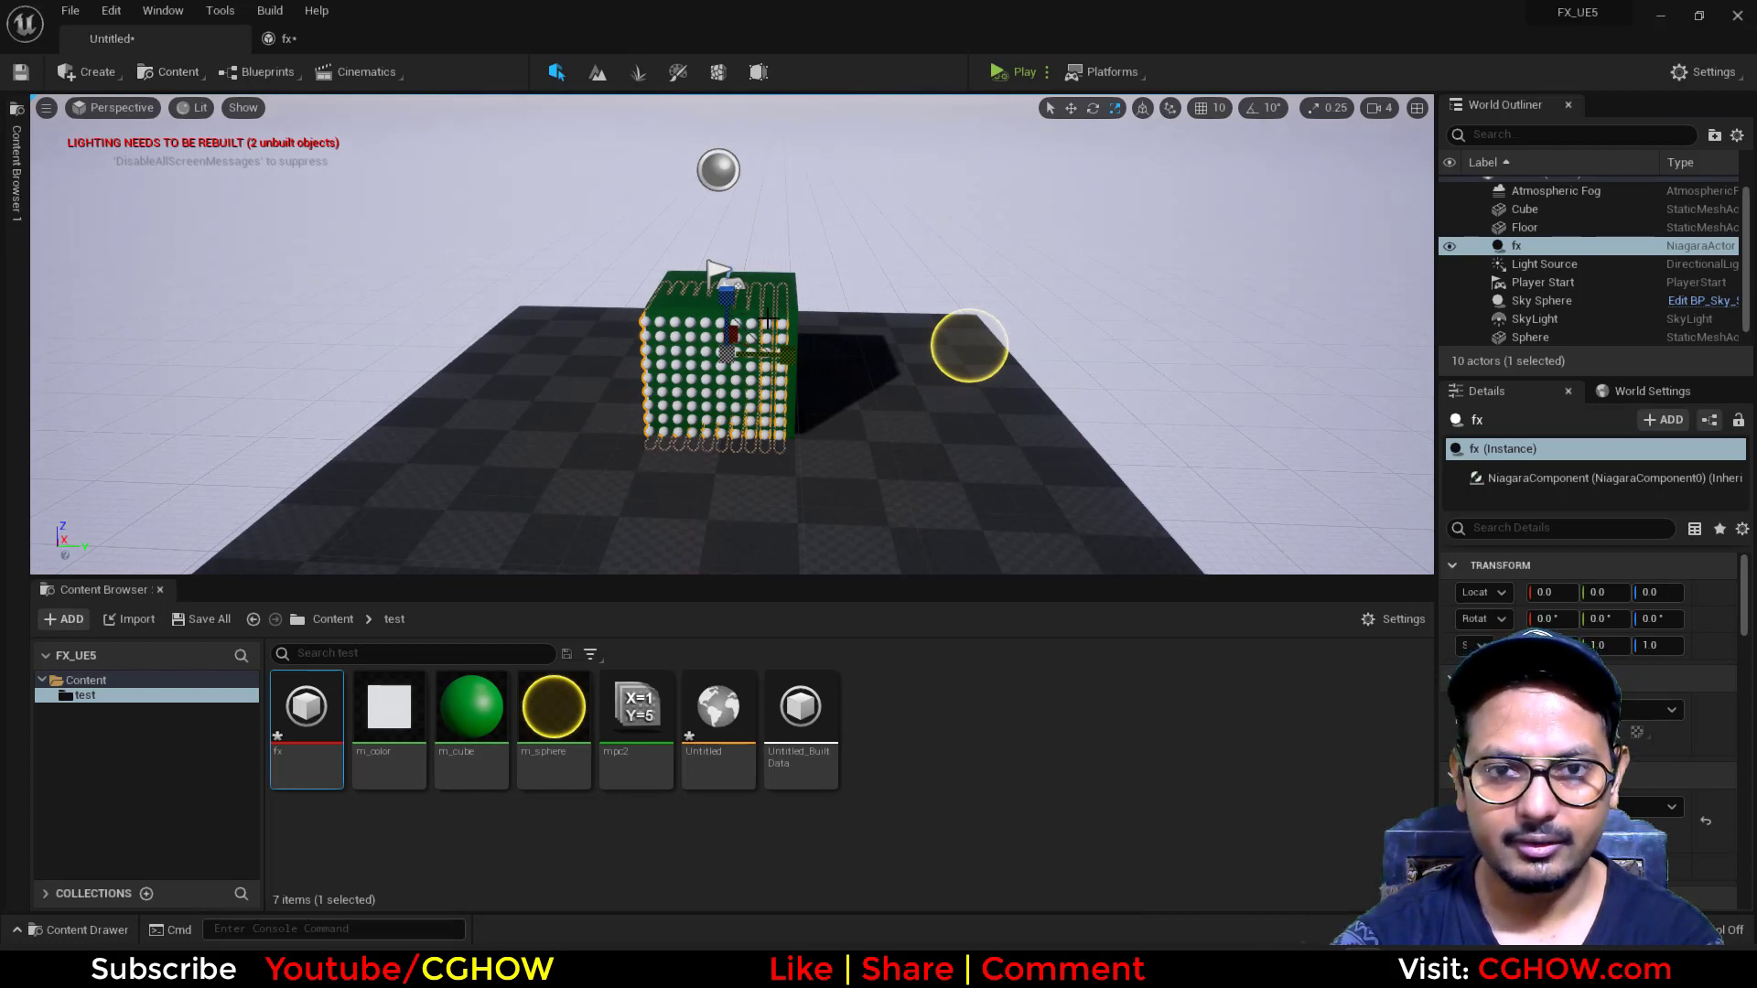
left_click(790, 327)
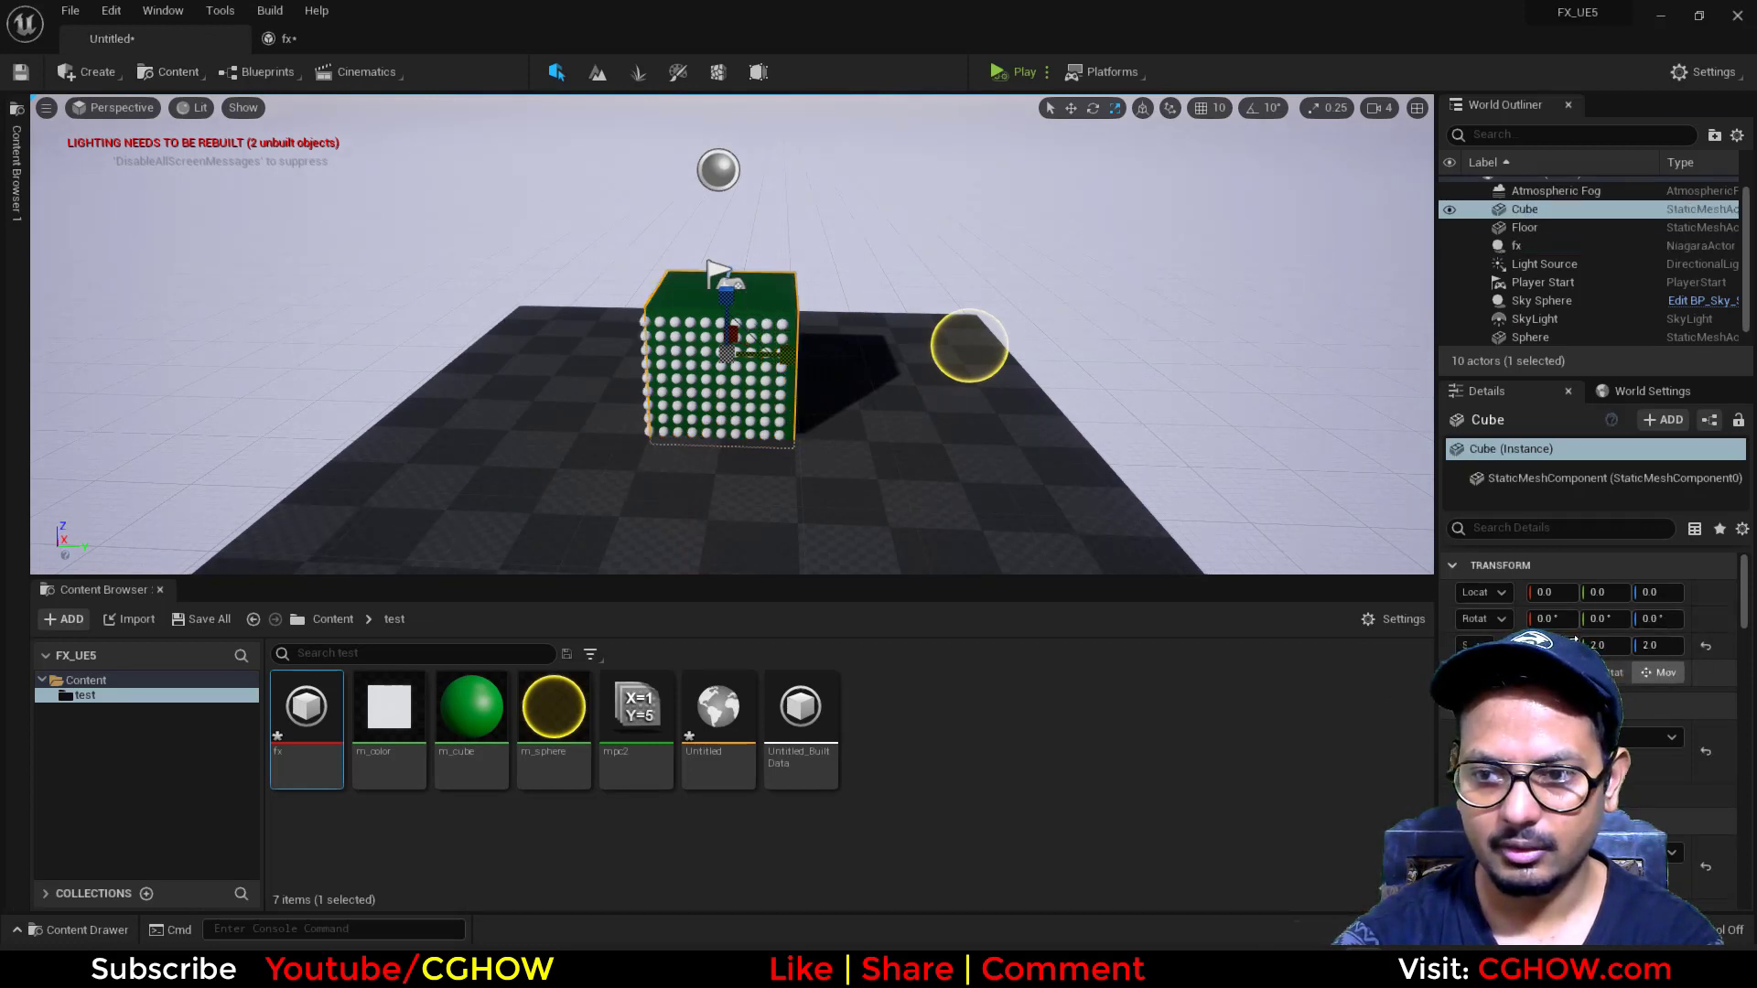
mouse_move(825, 432)
left_mouse_down("alt")
mouse_move(636, 432)
mouse_move(870, 432)
mouse_move(792, 432)
left_mouse_up("alt")
- Set the X, Y and Z Count of Spawn Particles in Grid to 20 each
left_click(295, 39)
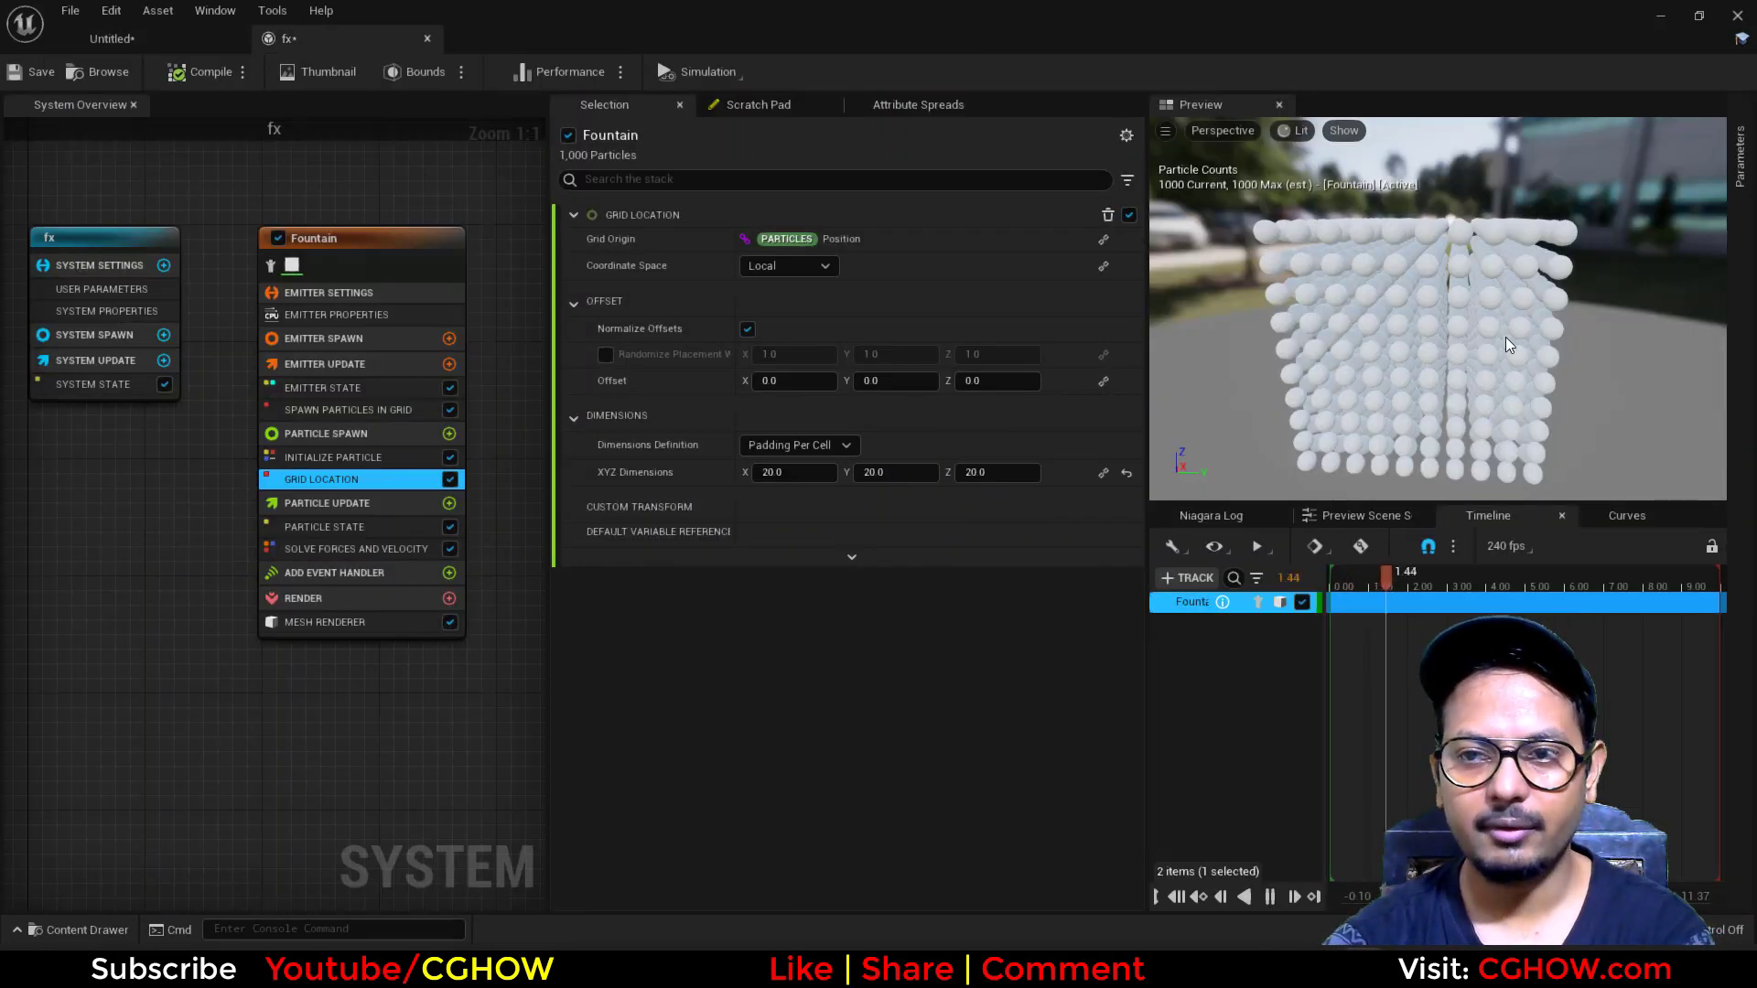
left_click(340, 408)
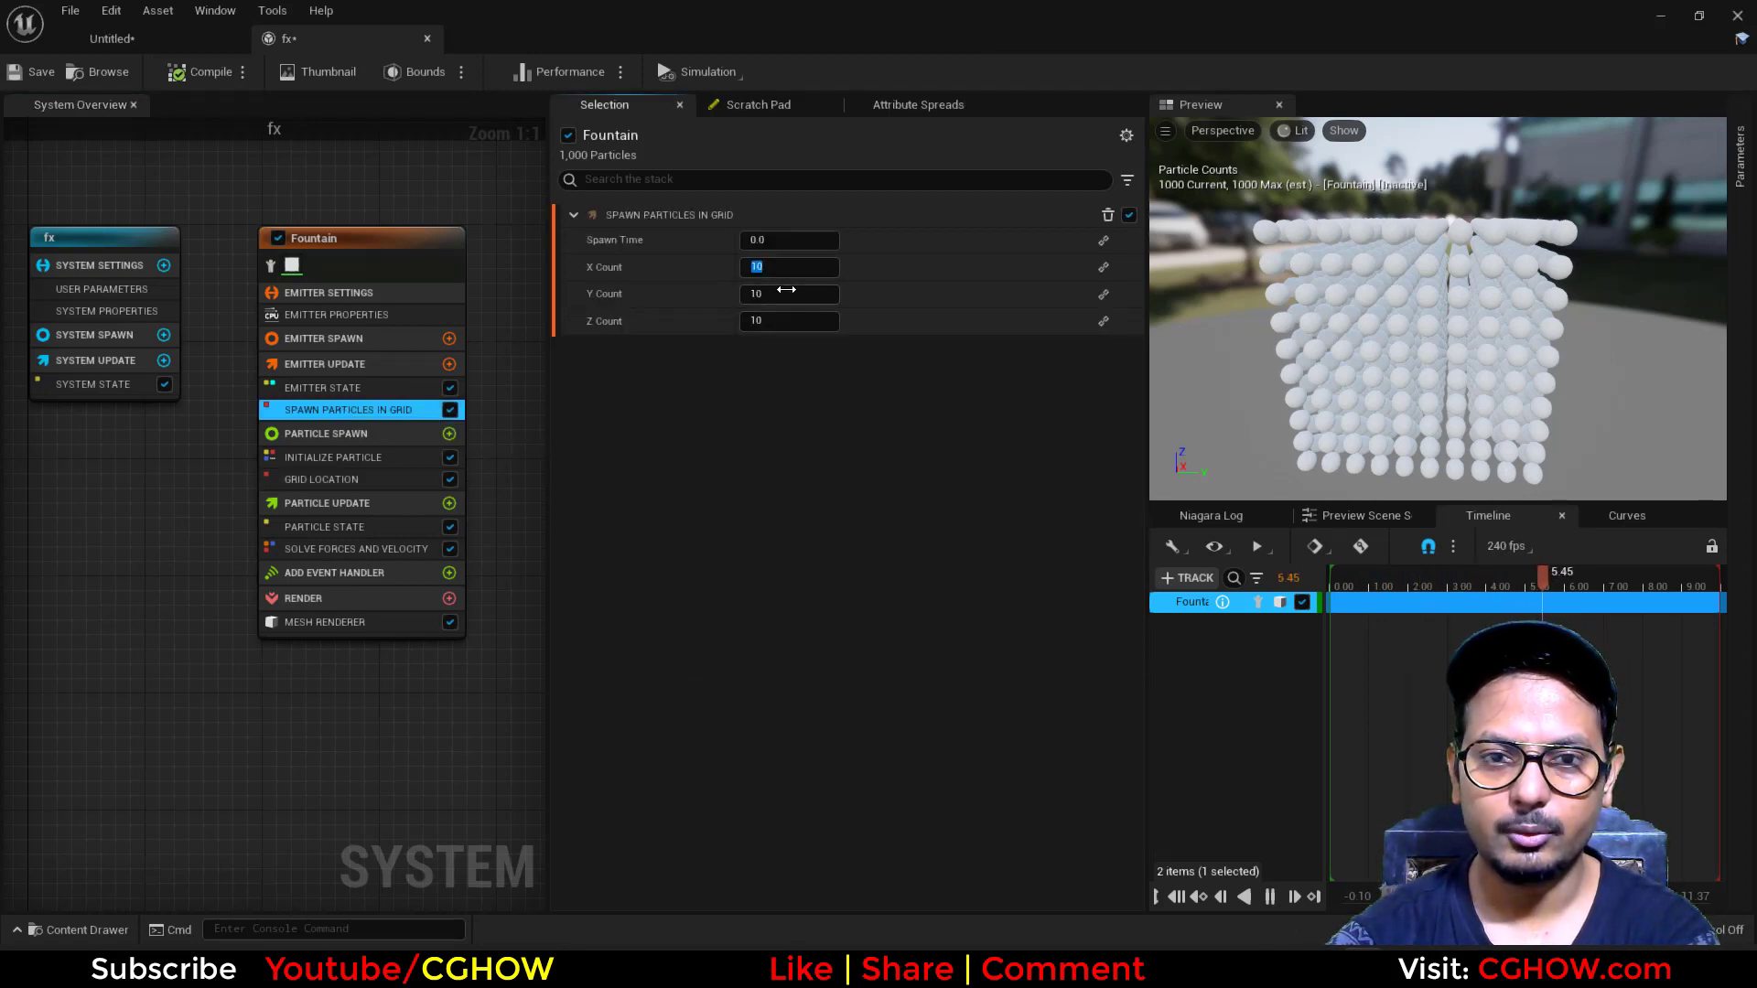
left_click(779, 297)
type("20")
left_click(786, 321)
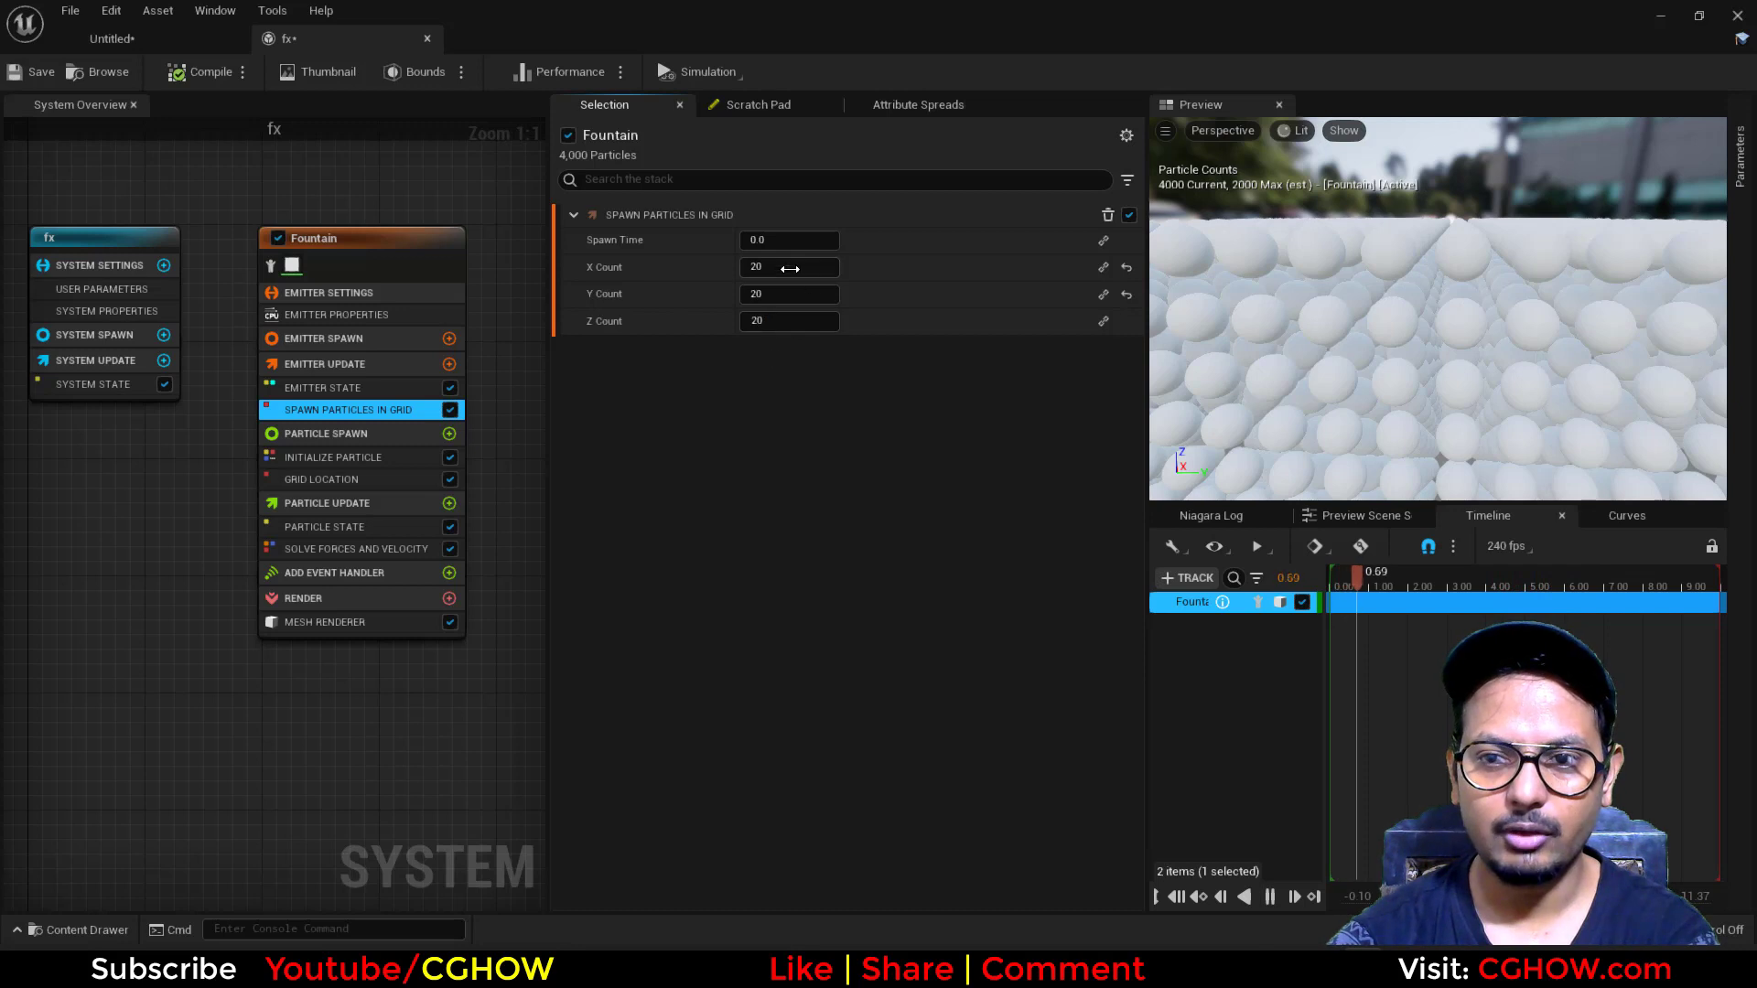
key("Return")
scroll(1482, 357, "down", 8)
- Set Grid Location's XYZ Dimensions to 10 on all axes and check the particle grid against the cube in the level
left_click(331, 484)
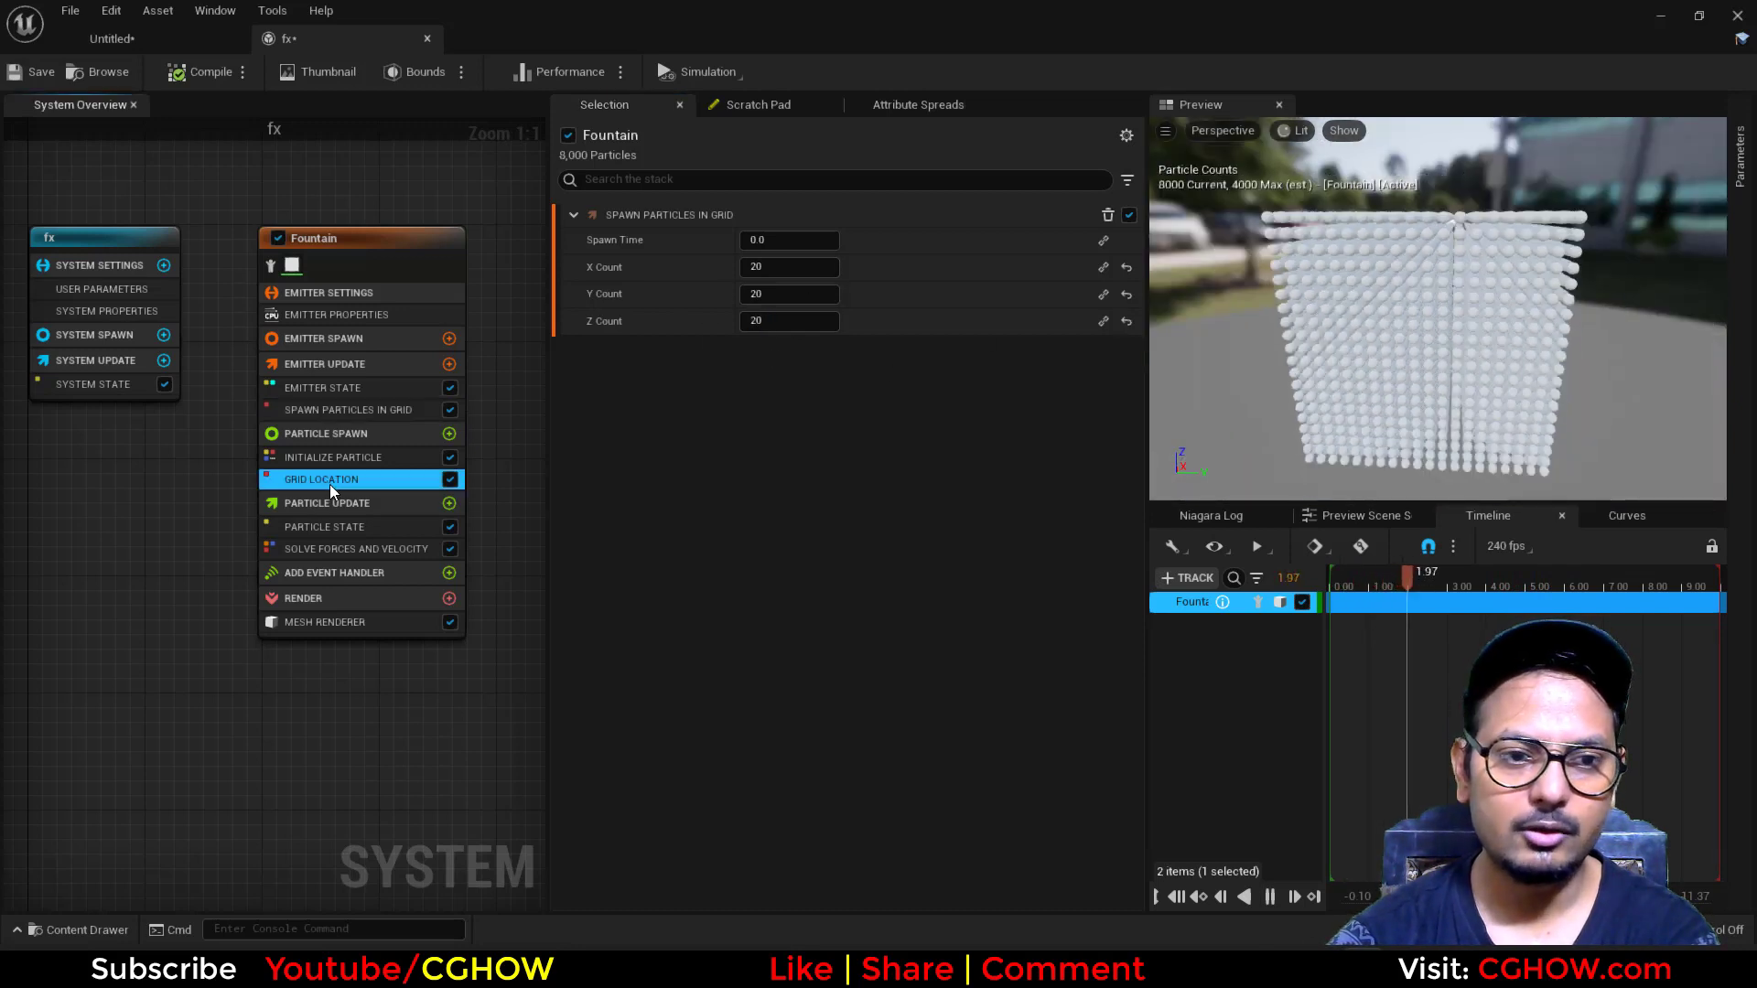
type("10")
key("Tab")
type("10")
key("Tab")
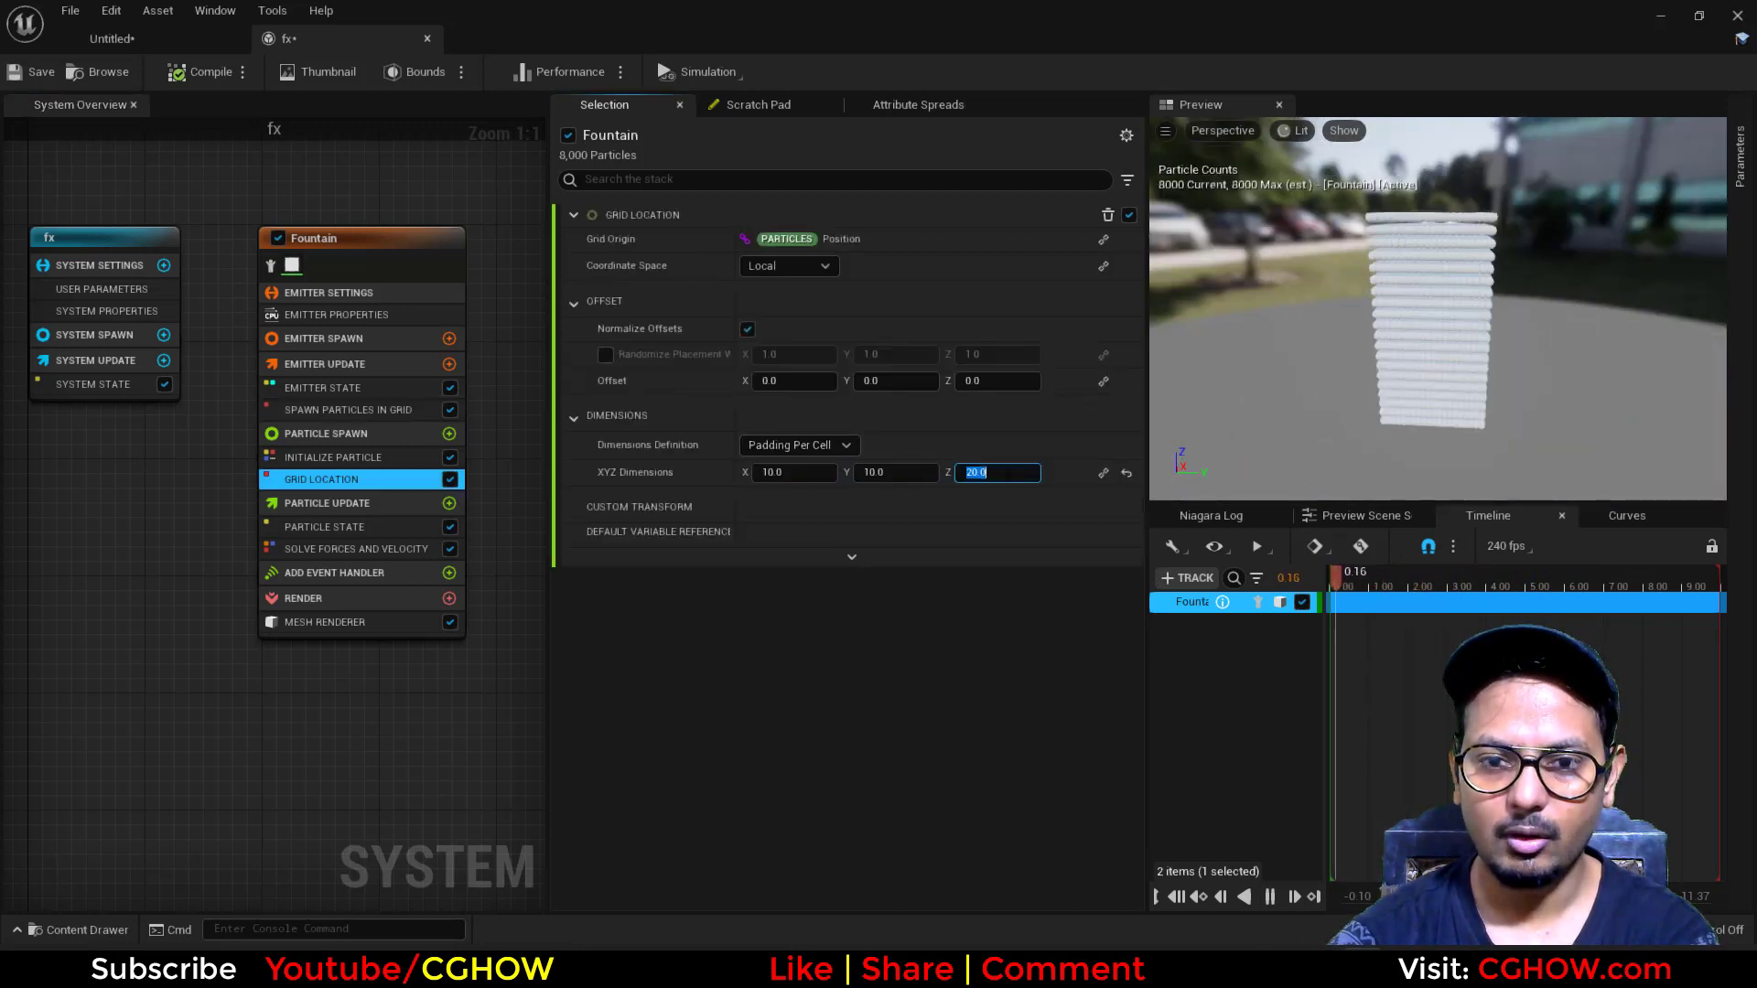
type("10")
key("Return")
left_click_drag(1369, 397, 1025, 394)
left_click(228, 46)
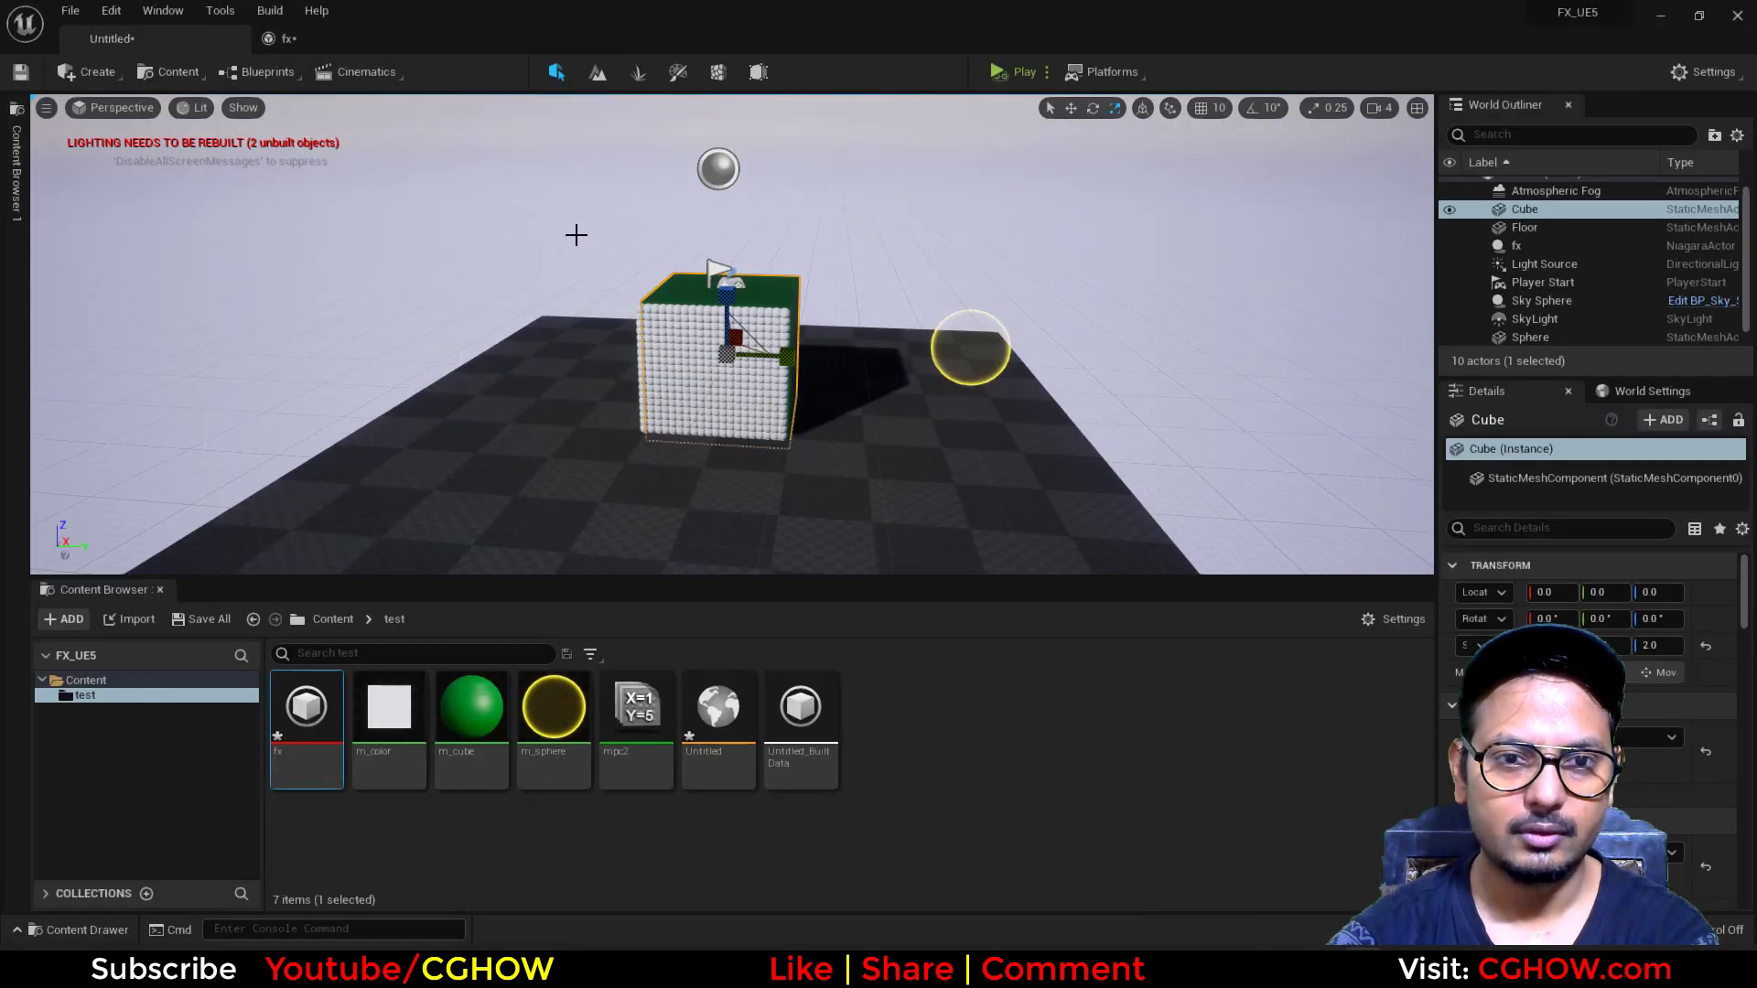
- Add a Color module to the Particle Update stage of the fx system's Fountain emitter
left_click(315, 42)
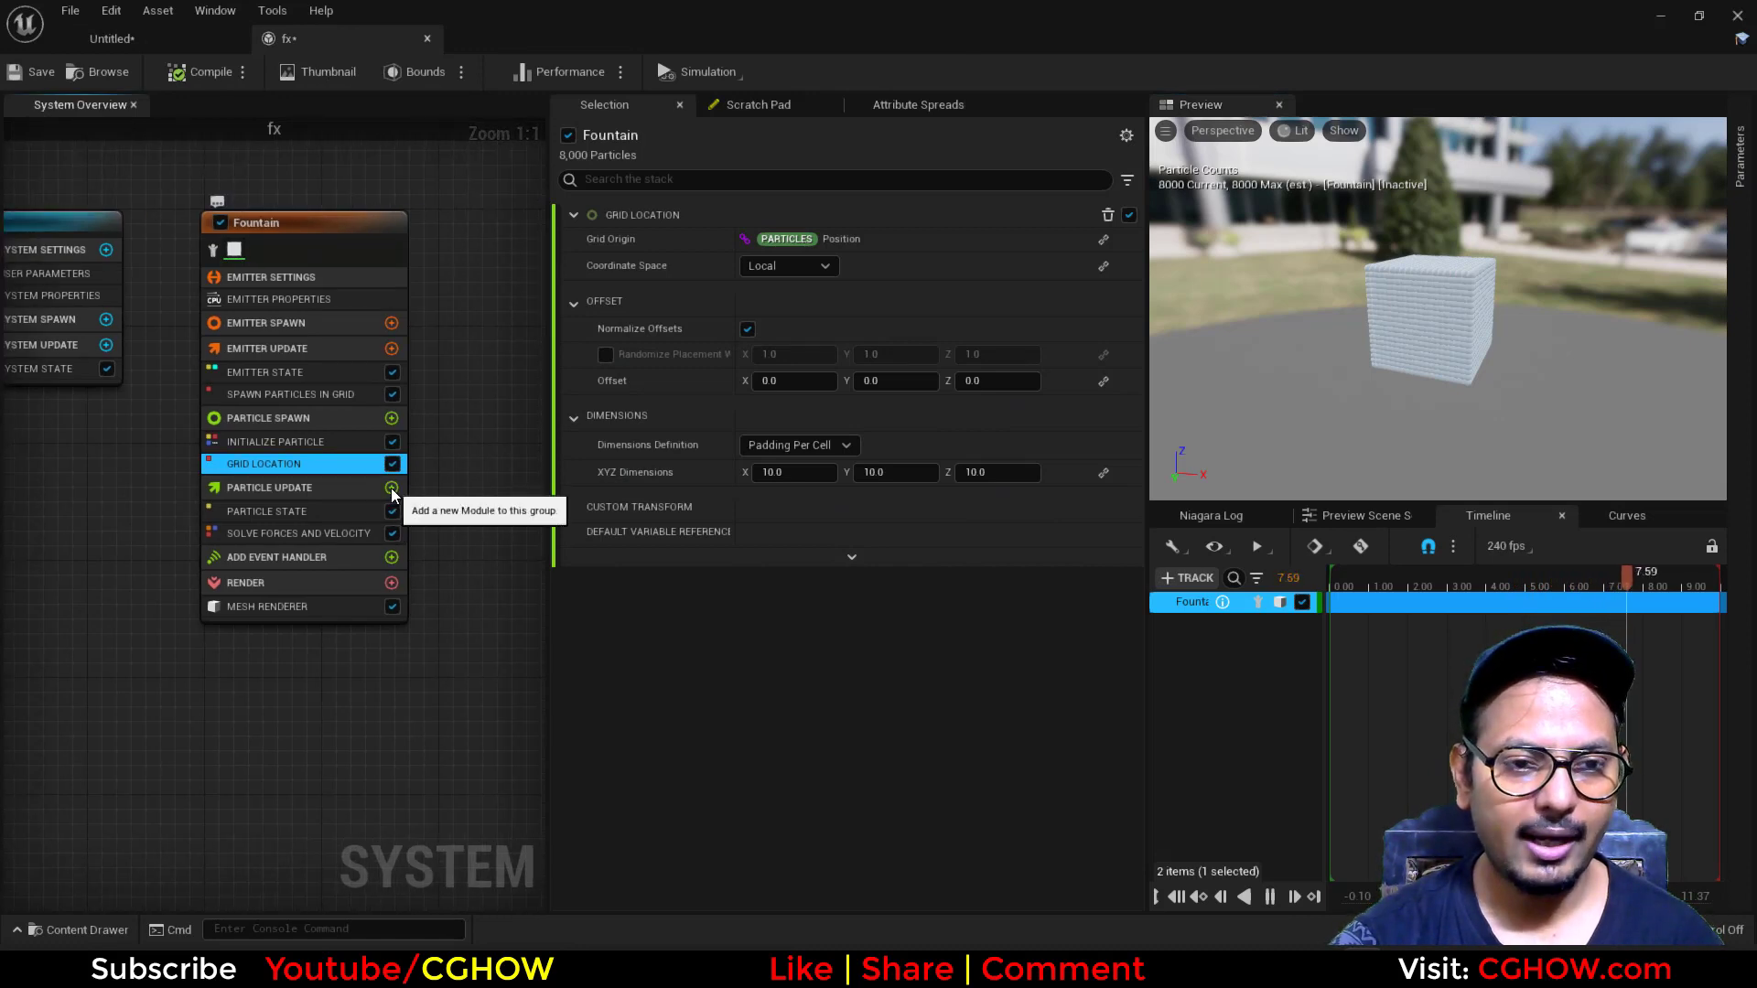
left_click(392, 490)
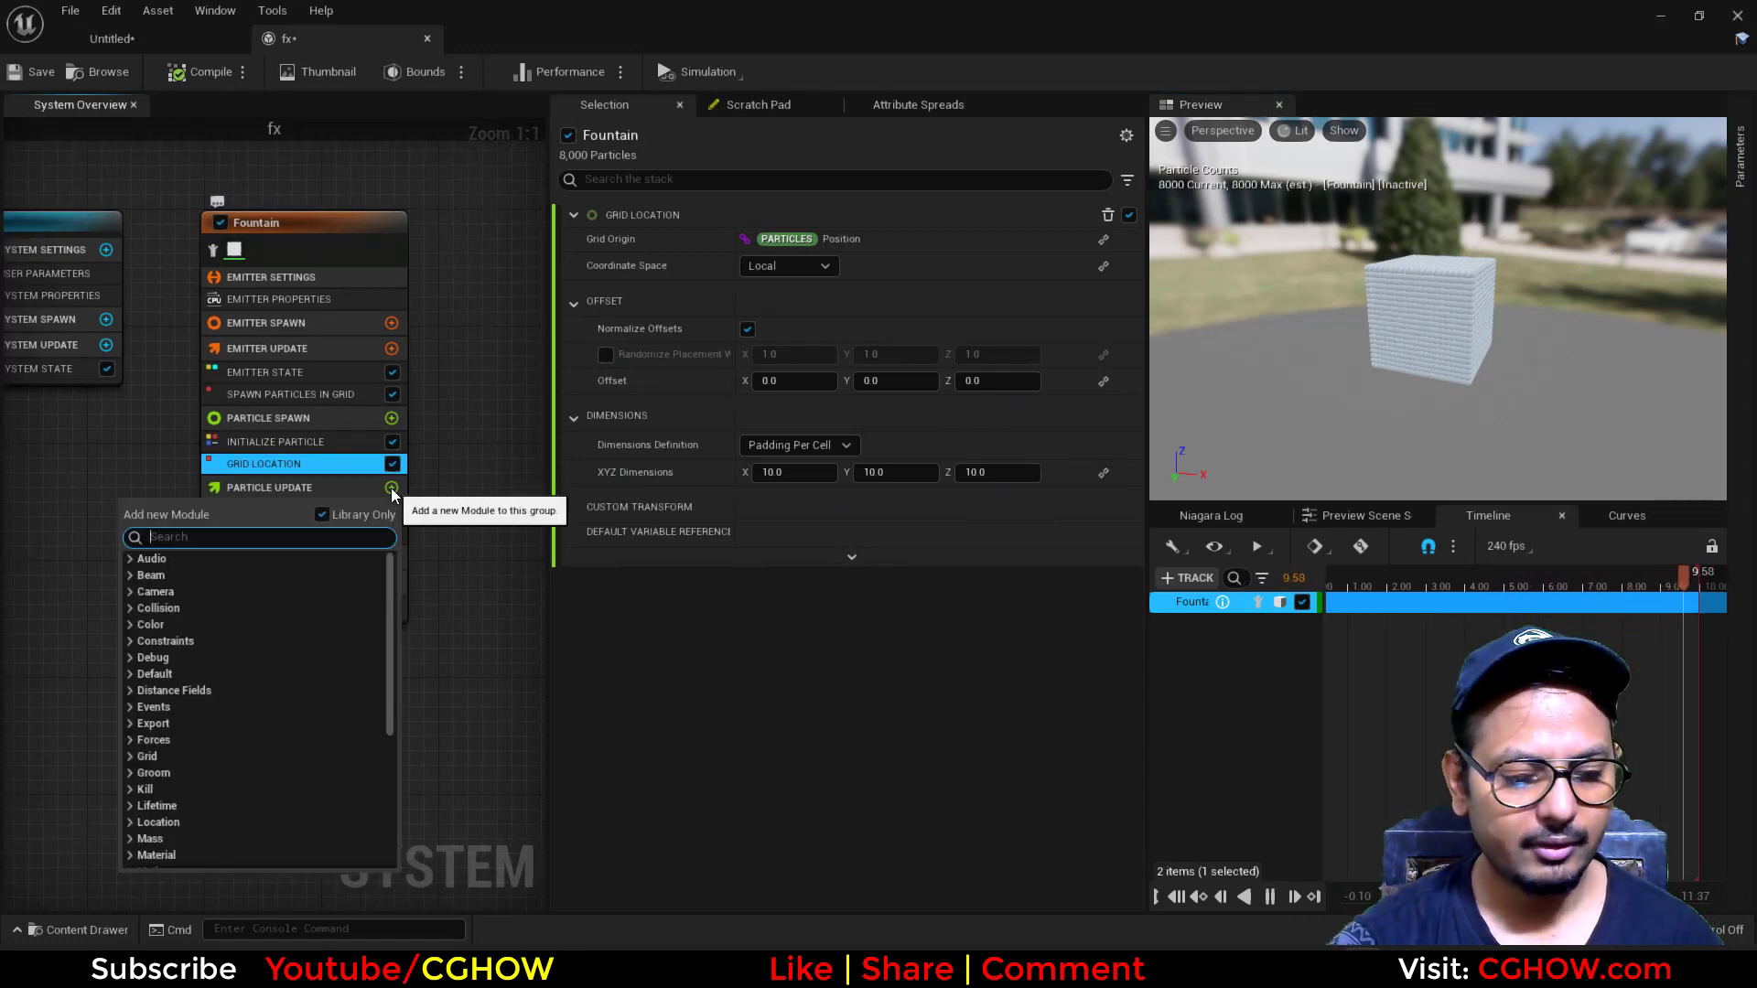
type("colo")
left_click(168, 575)
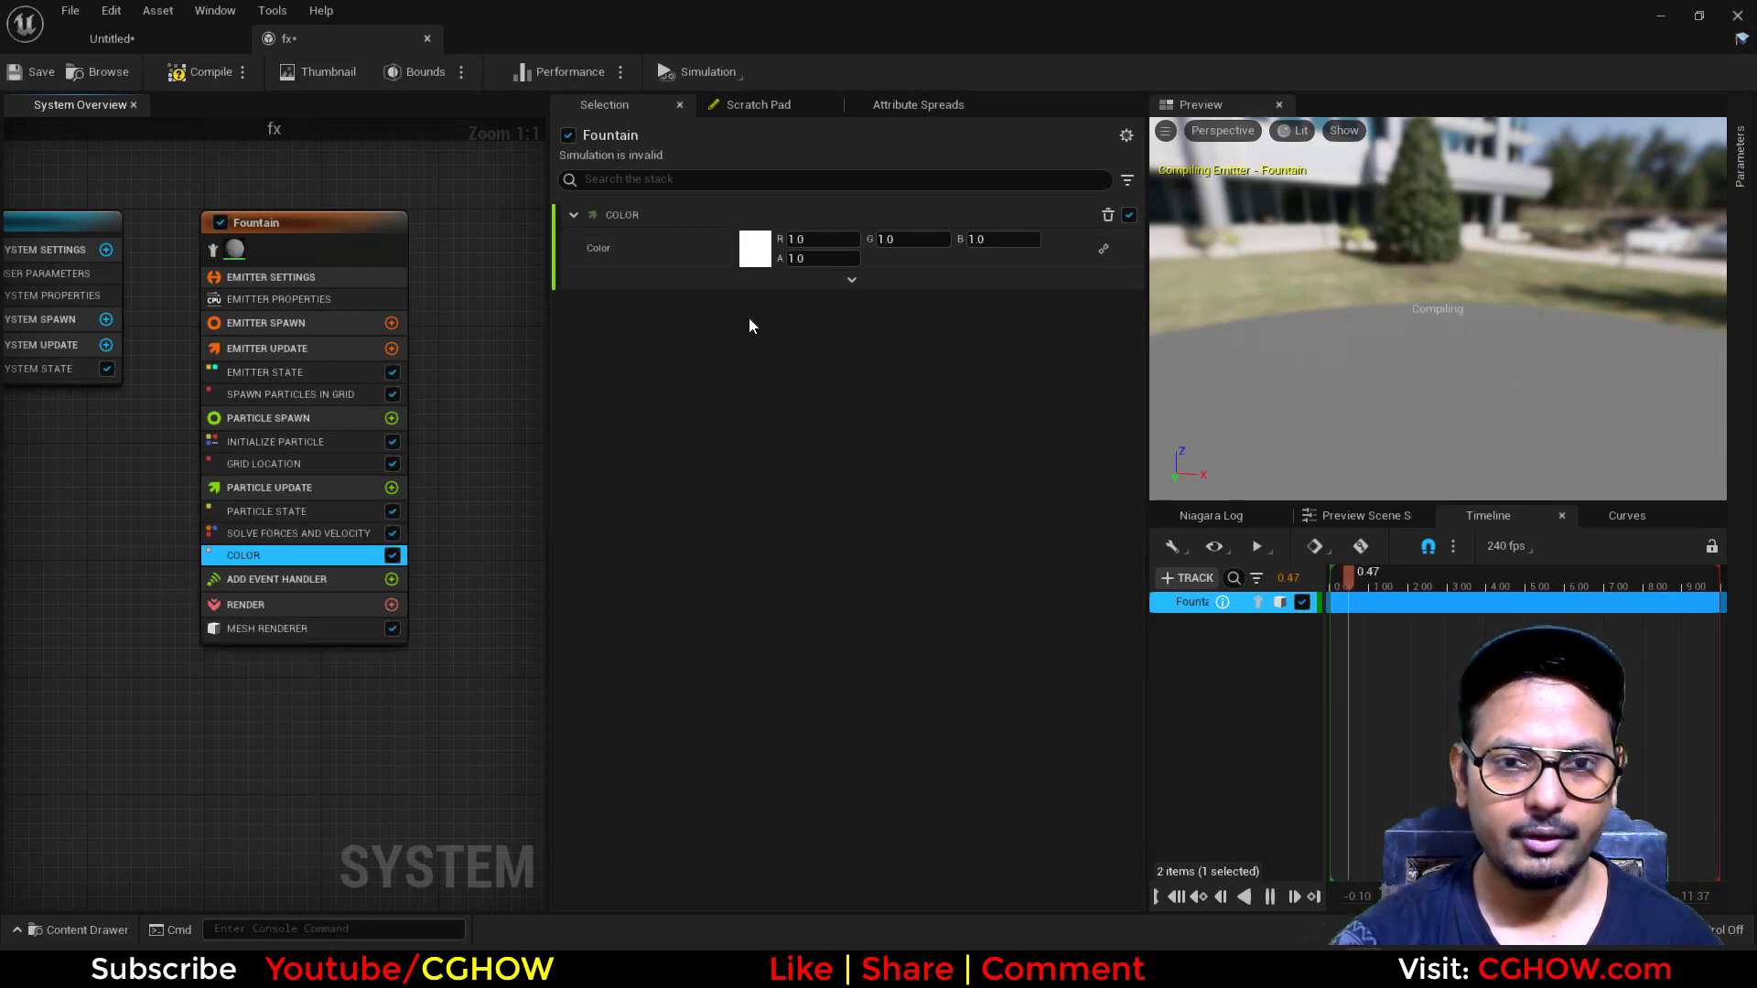
left_click(755, 261)
left_click(990, 326)
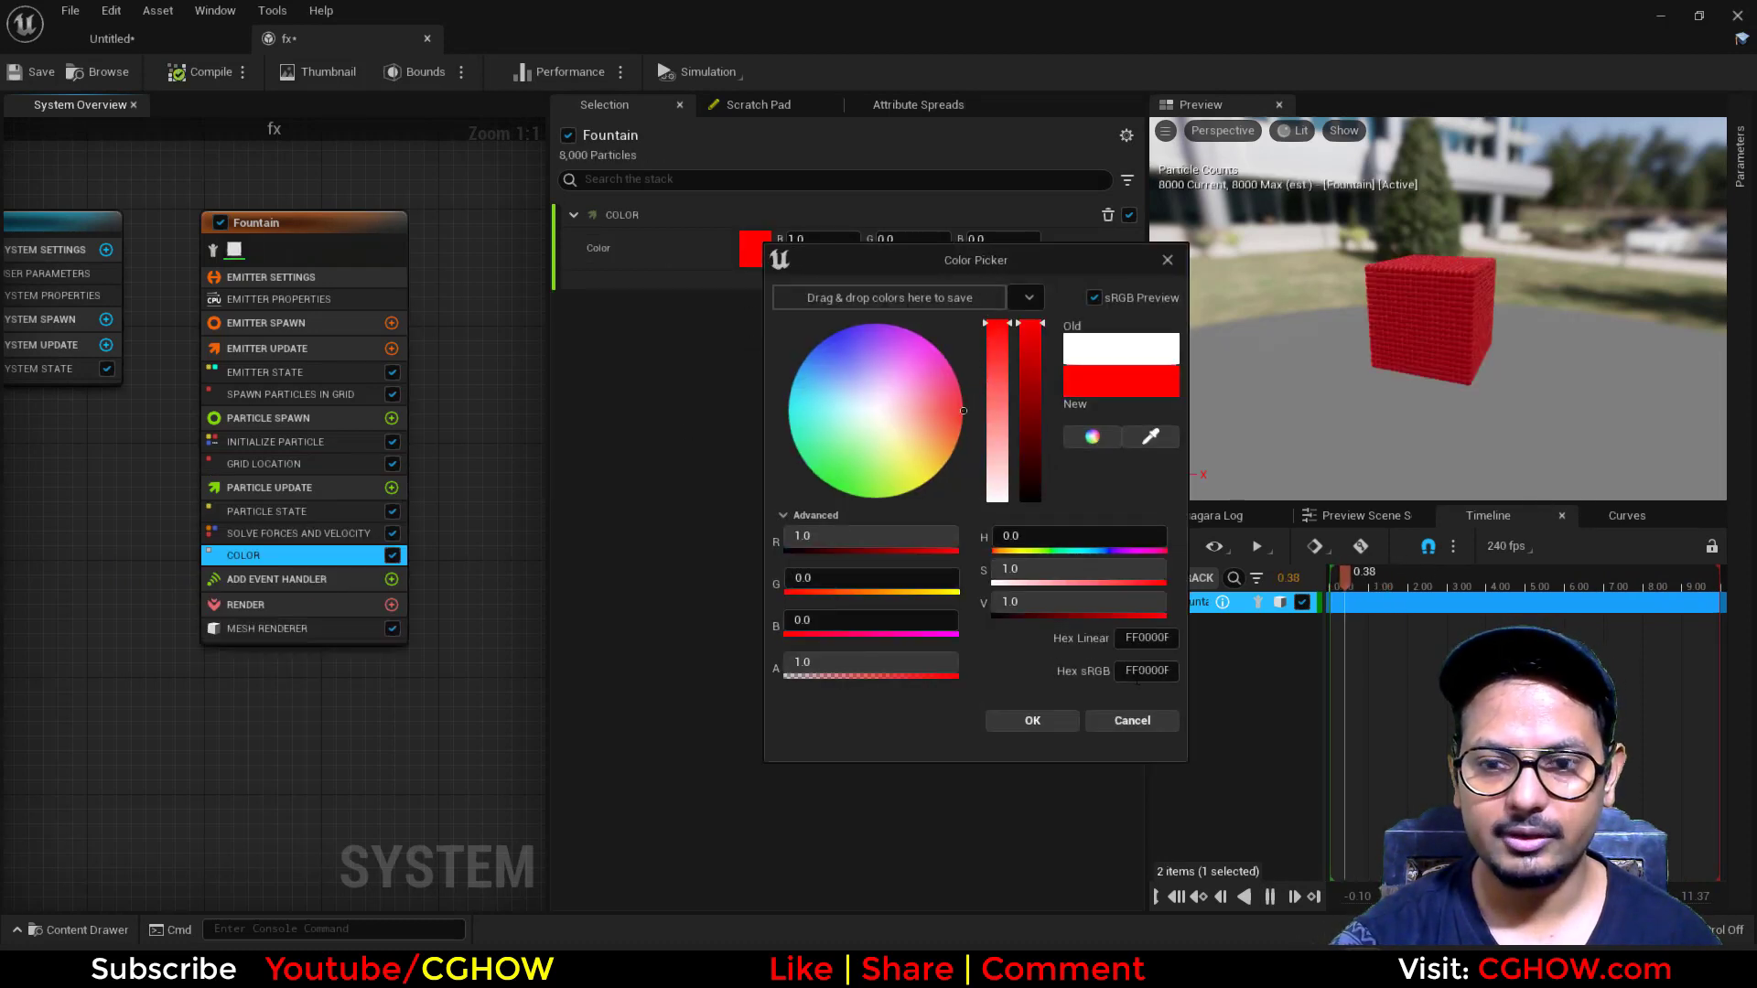
left_click(1138, 721)
- Drive the Color module's color with the Lerp Linear Colors dynamic input
left_click(1103, 250)
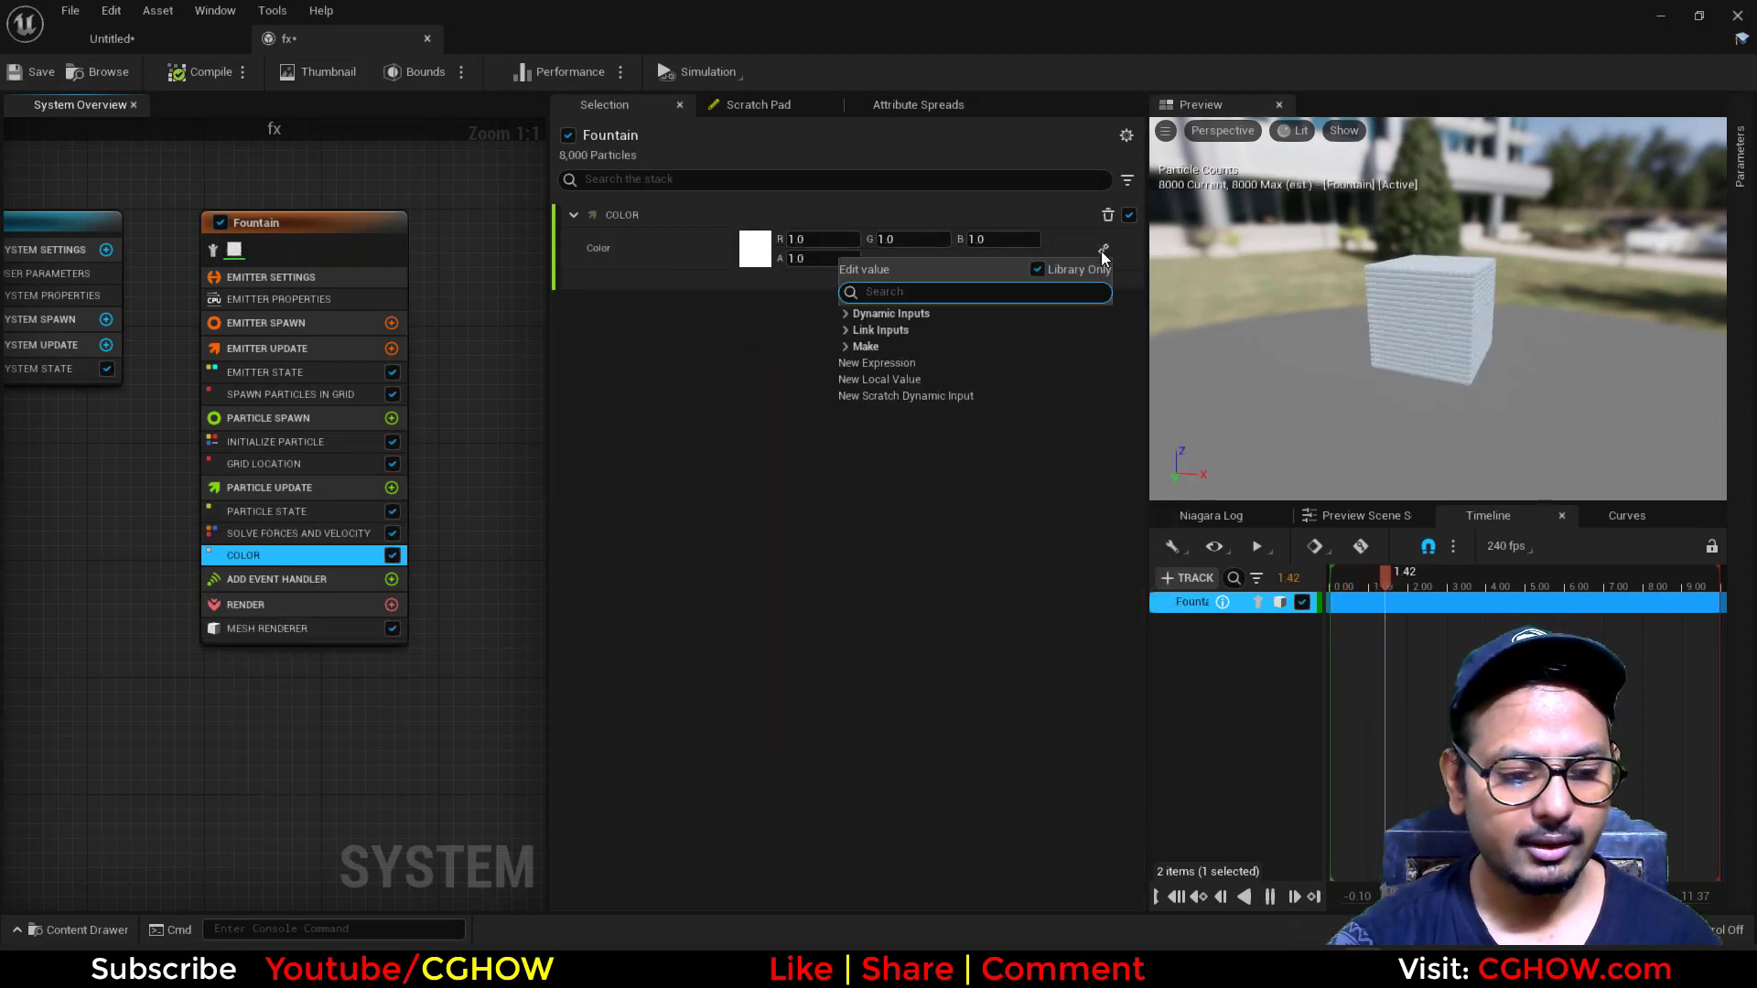
type("ler")
left_click(865, 329)
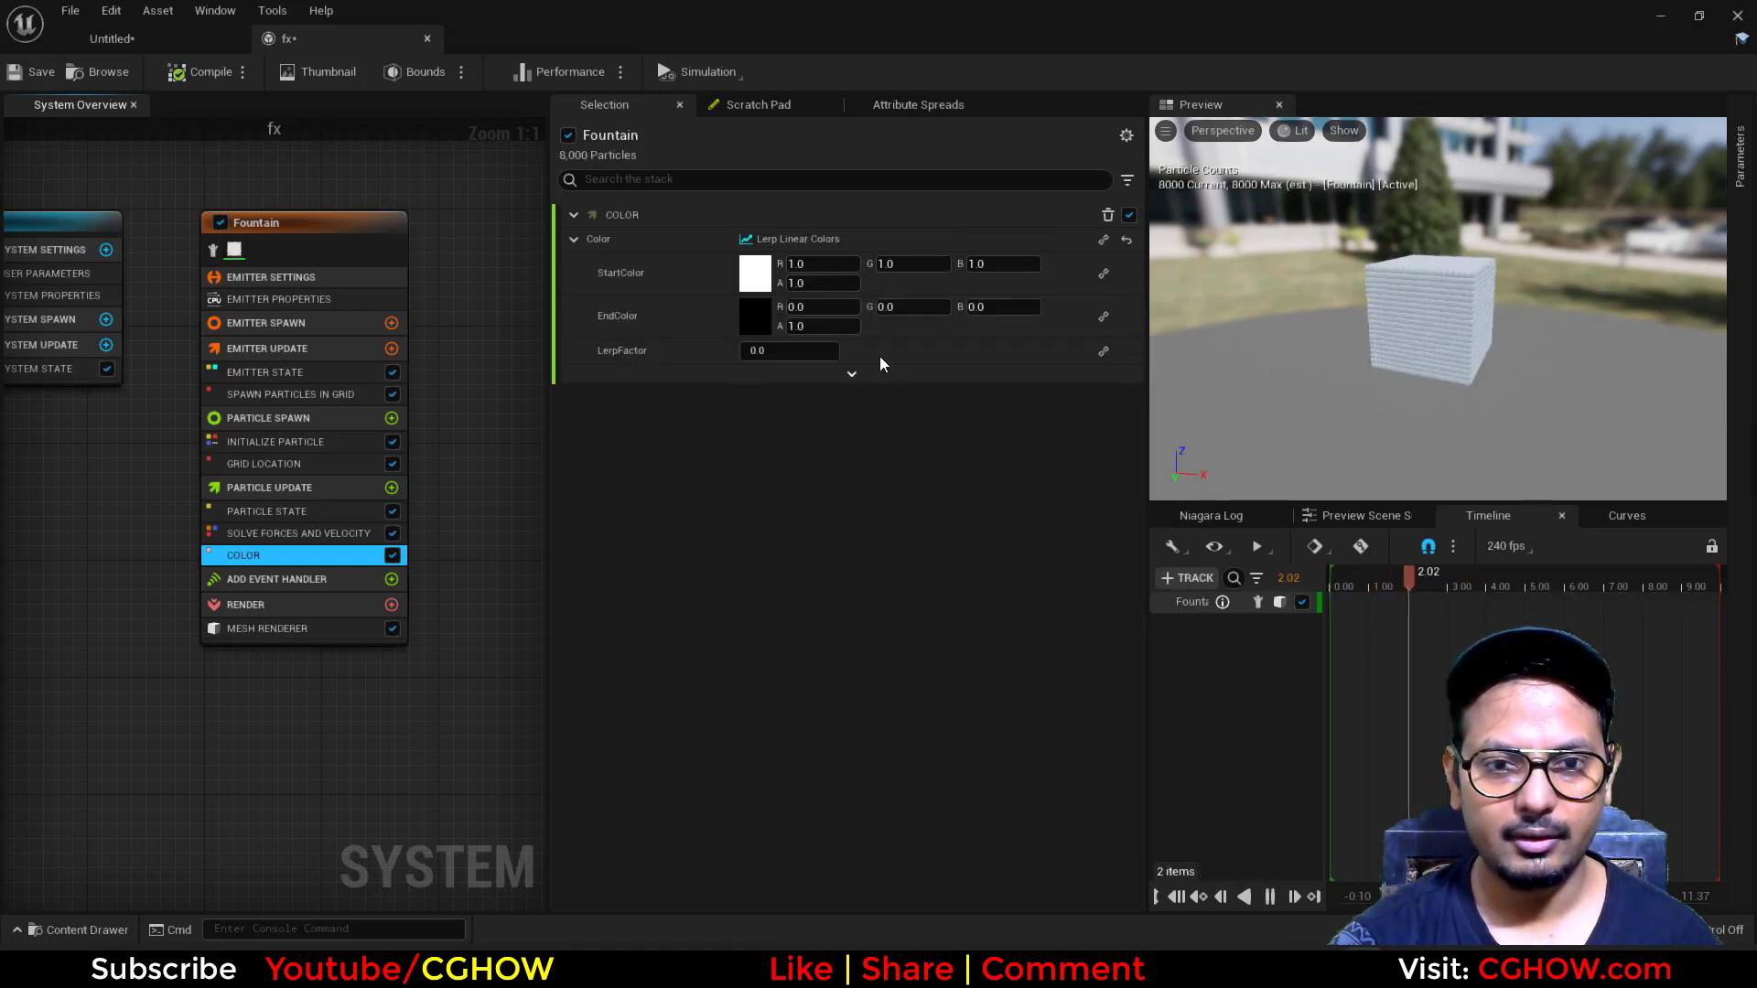
left_click(1103, 353)
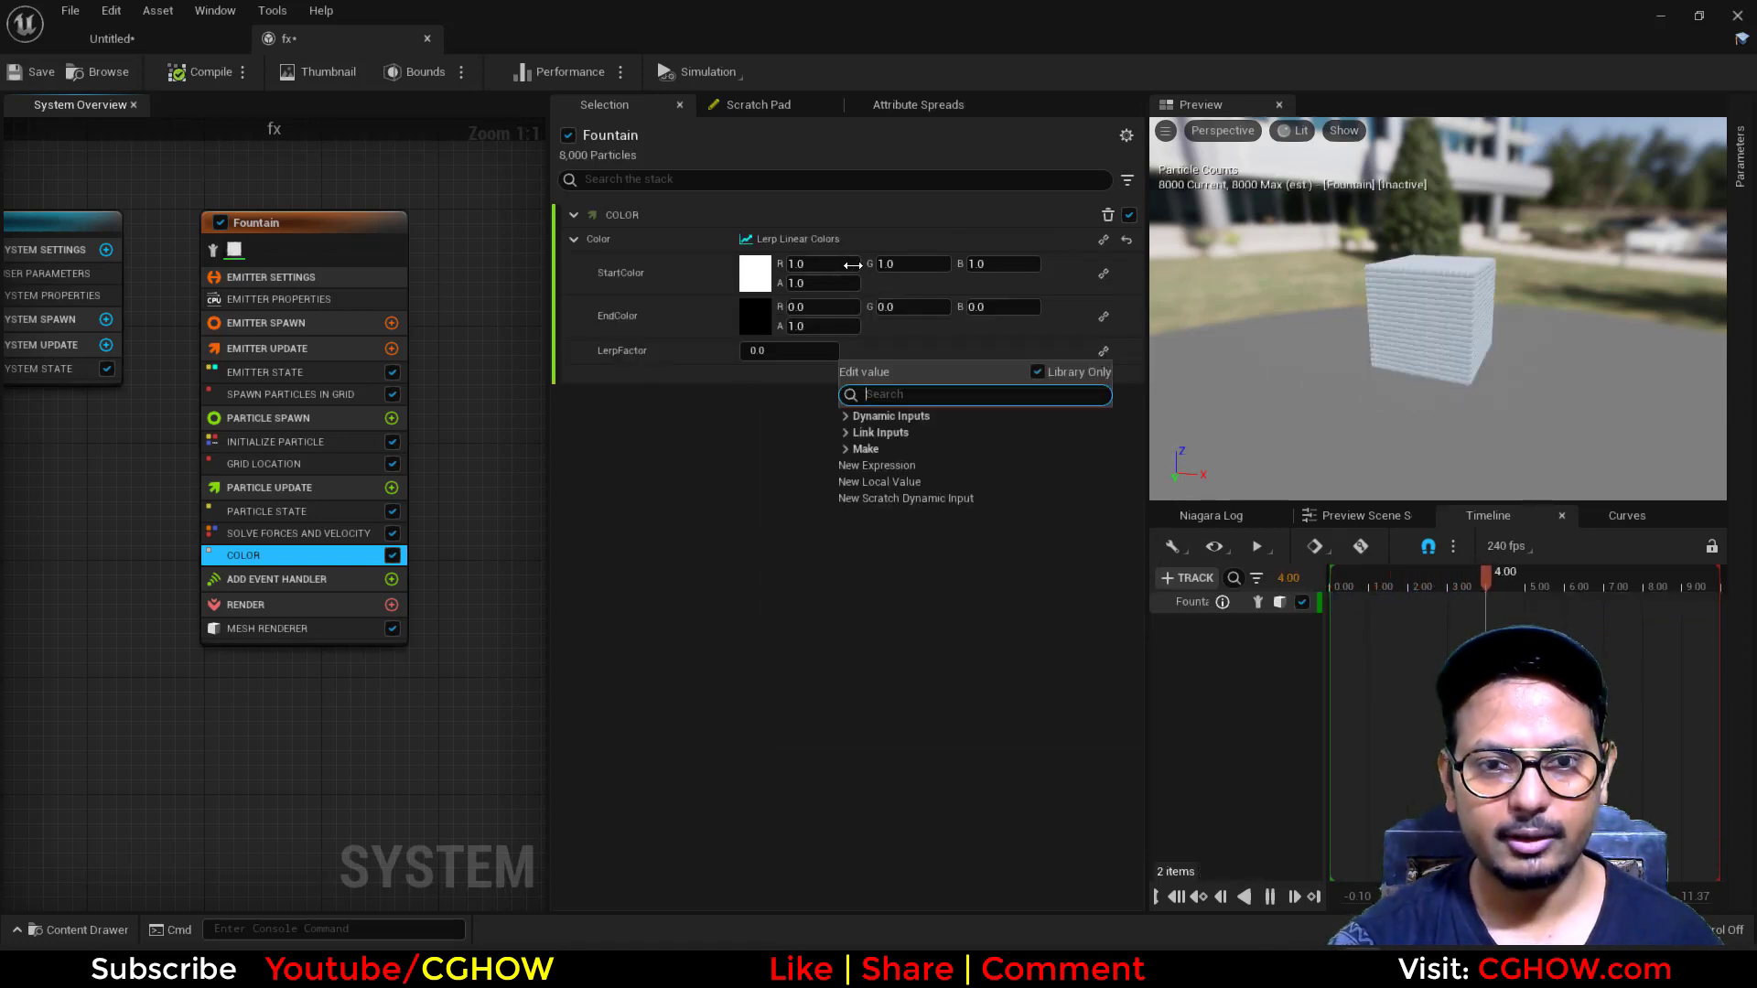
- Make StartColor red by setting G and B to 0, and EndColor green by setting G to 1
left_click(901, 265)
type("0")
key("Tab")
type("0")
key("Return")
left_click(908, 303)
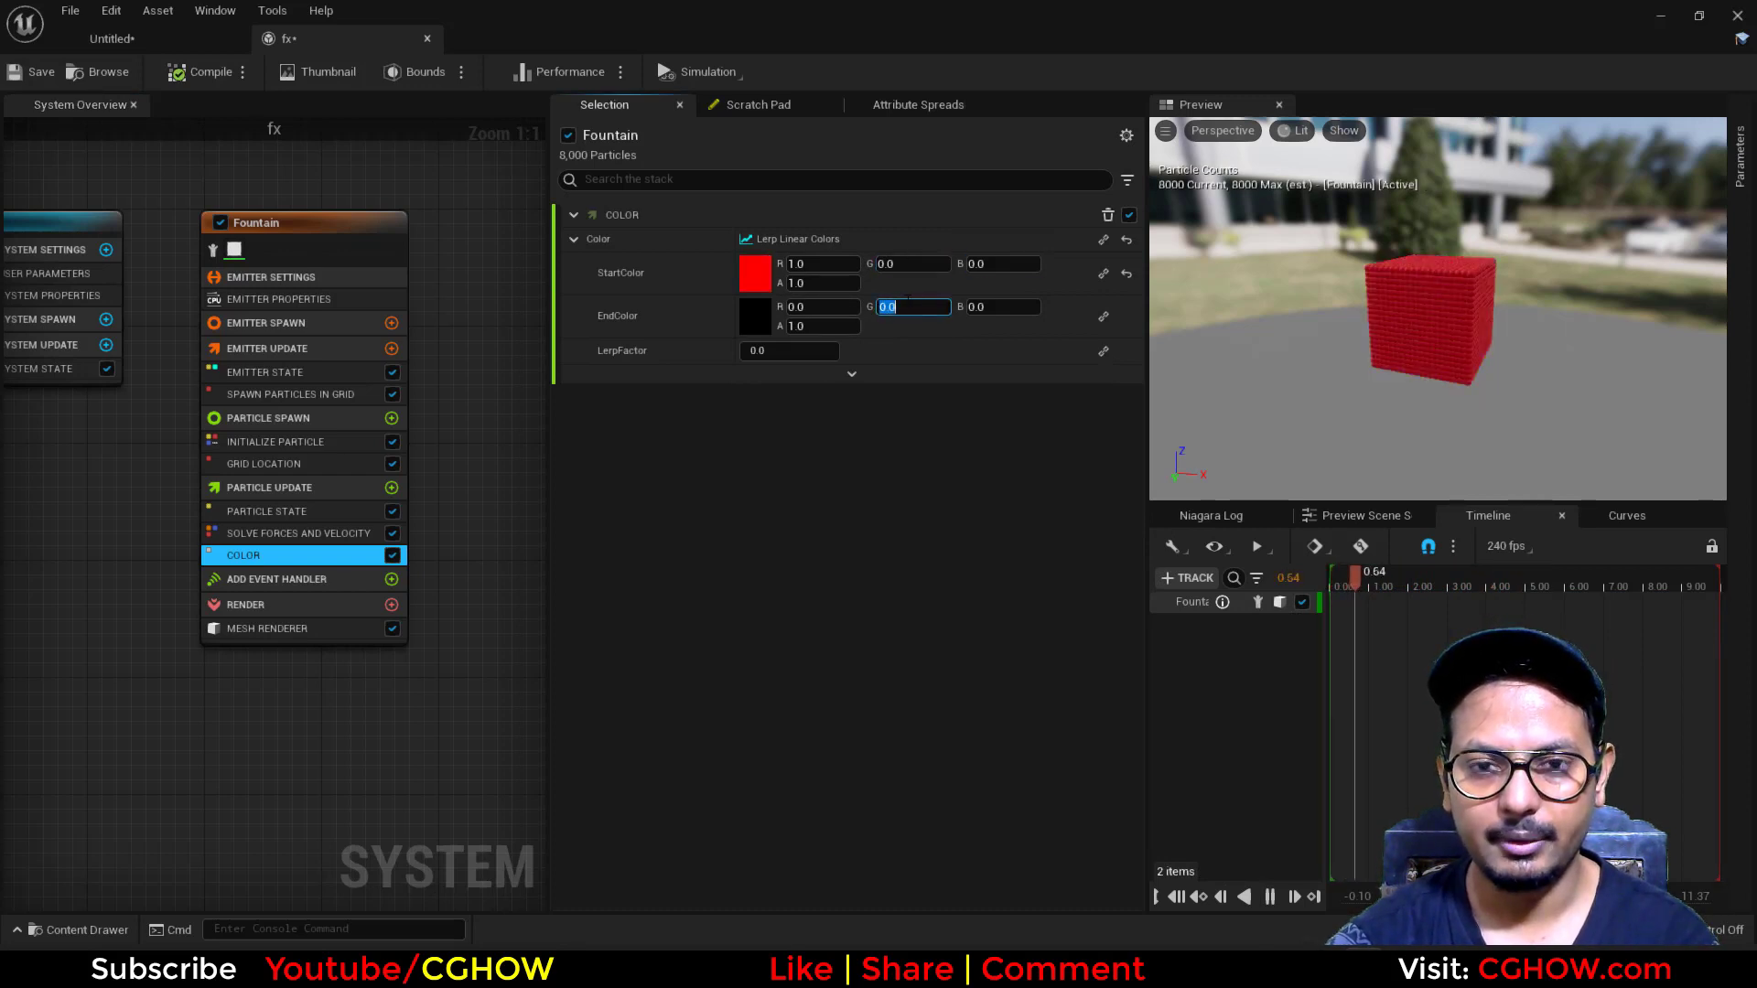
type("1")
key("Return")
- Try LerpFactor values of 1 and 0 to compare the two color extremes in the preview
left_click(812, 354)
type("1")
key("Return")
type("0")
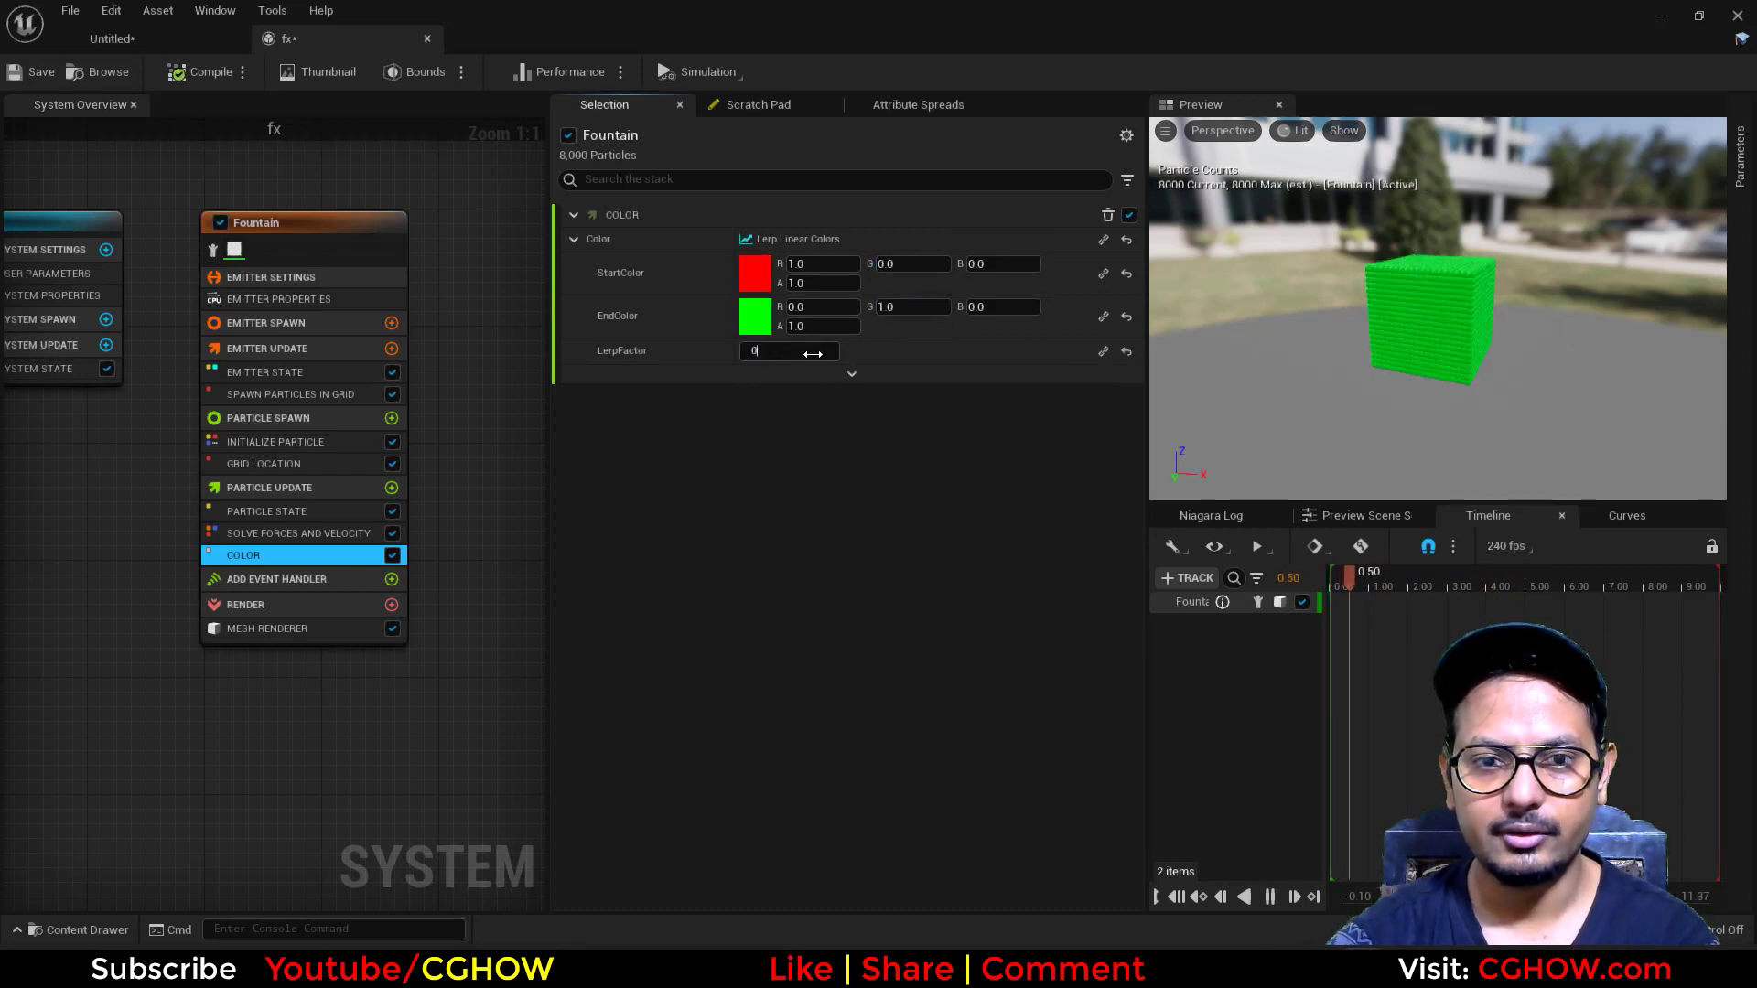
key("Return")
type("1")
key("Return")
- Drive LerpFactor with Normalize Distance Range and link its End Position to Particles Position
left_click(1104, 351)
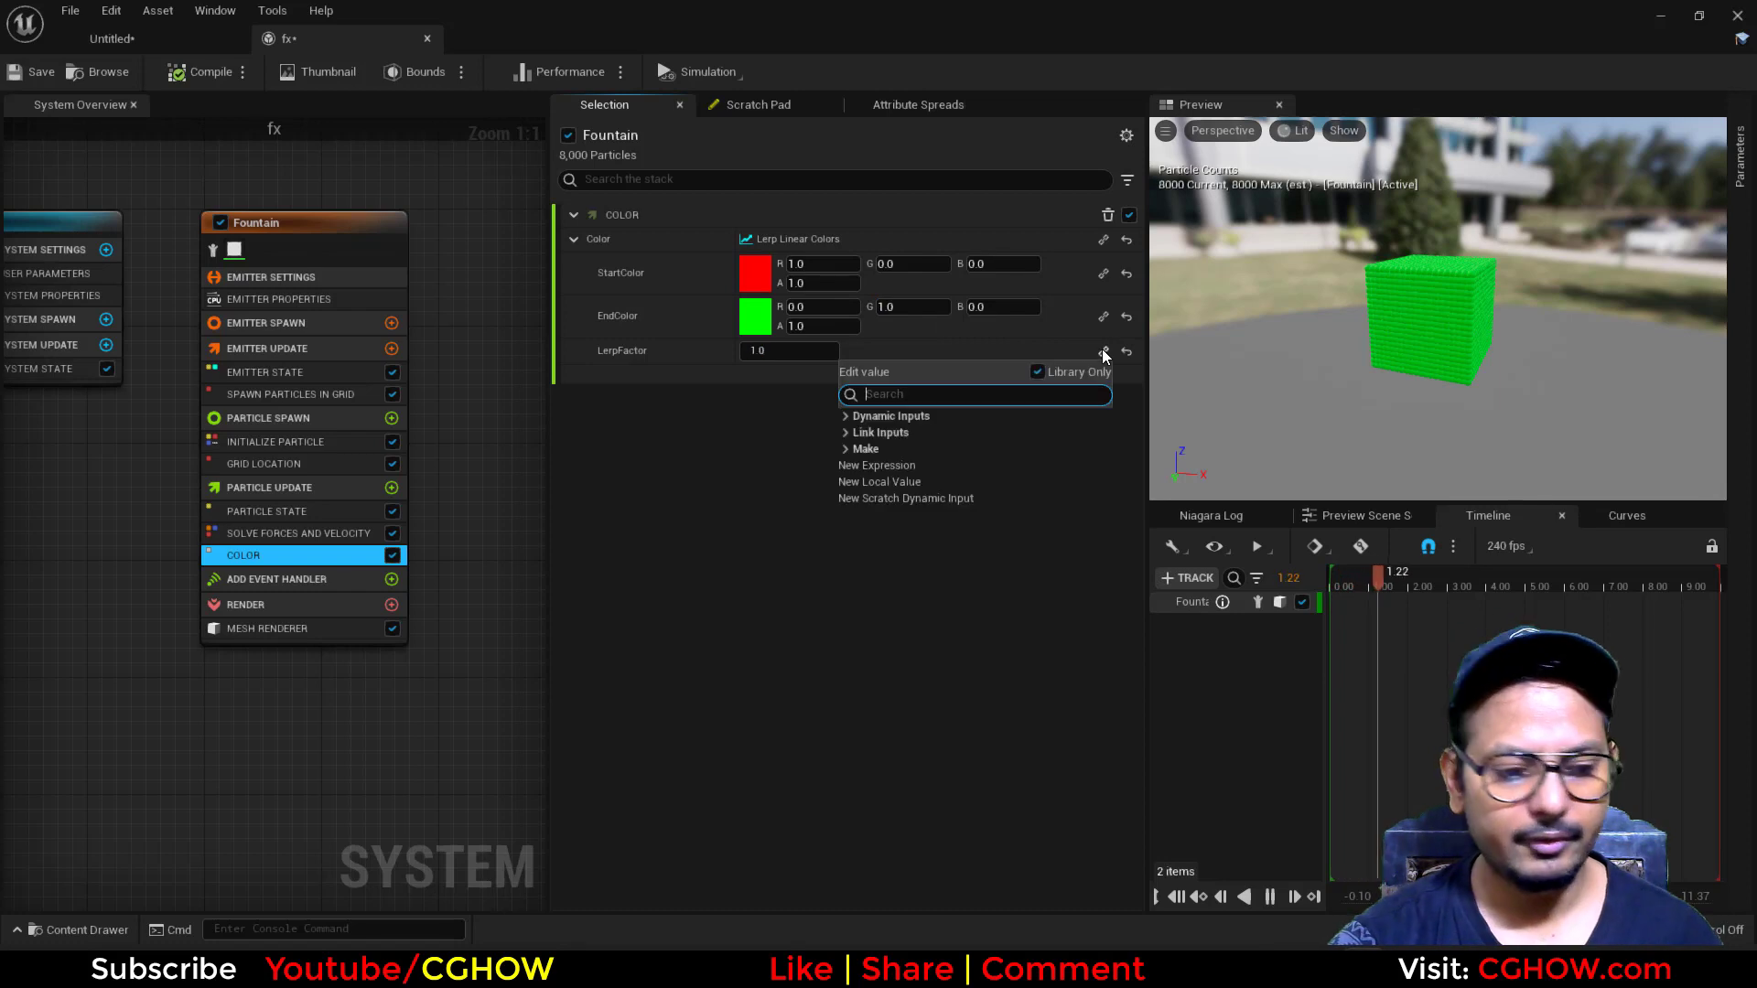
type("dis")
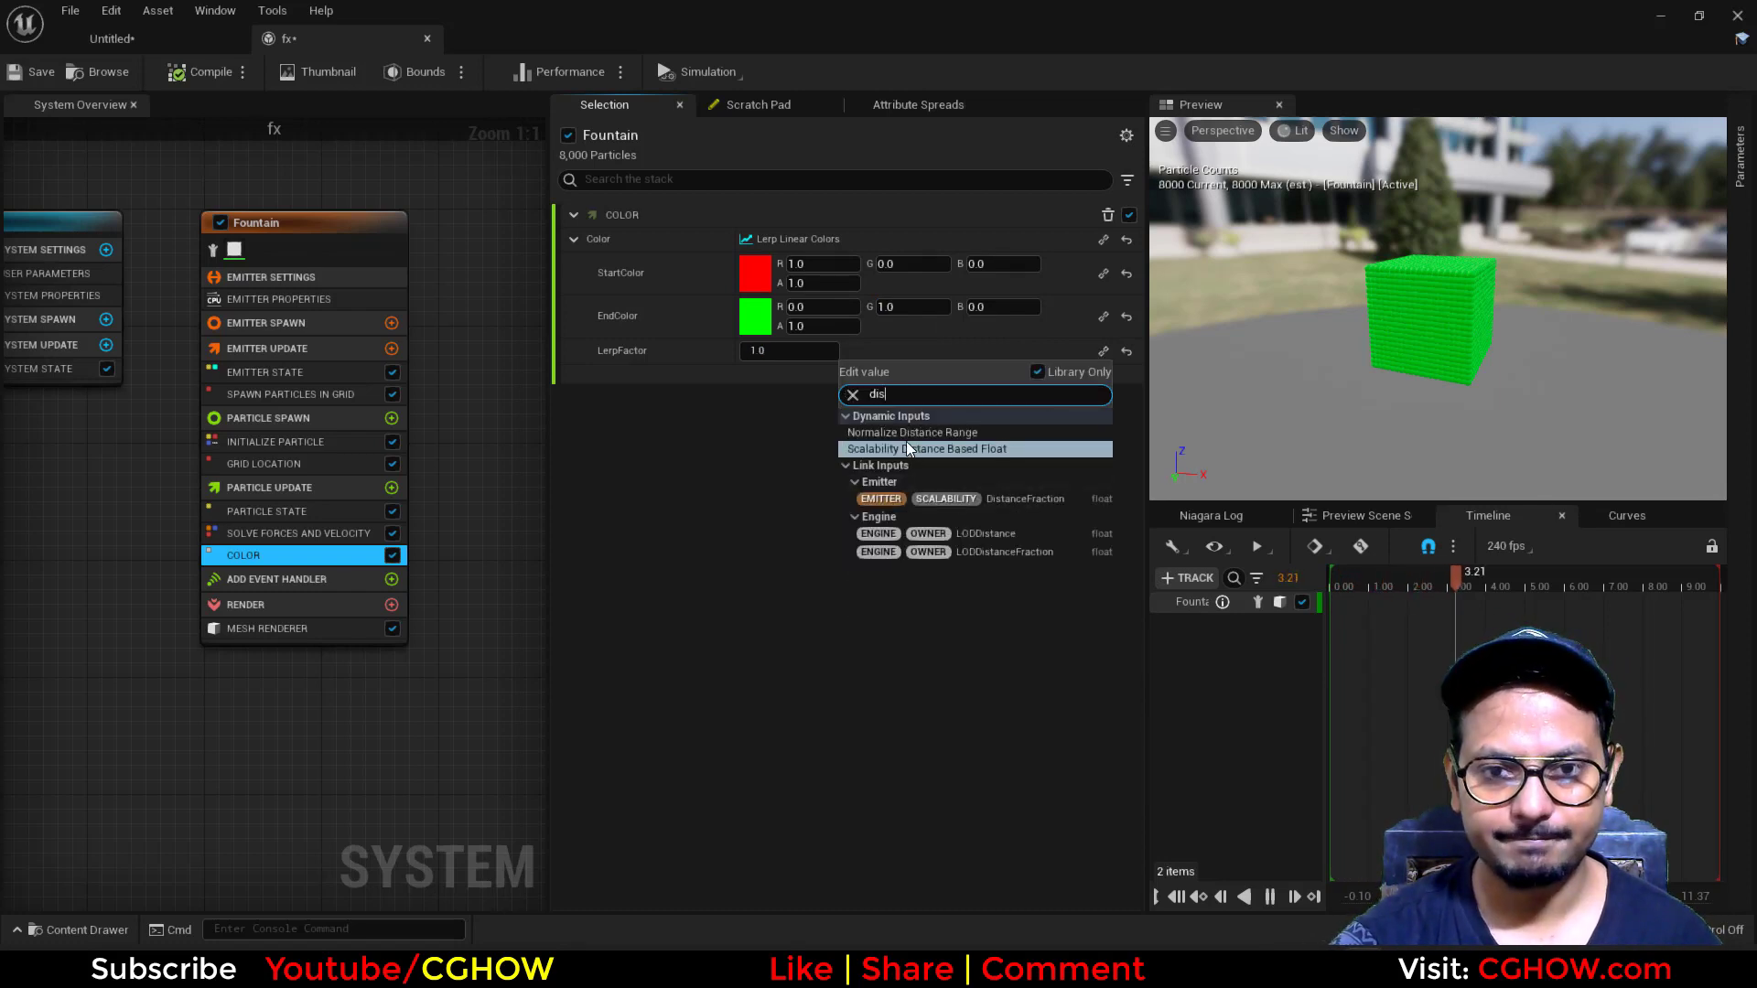
left_click(873, 433)
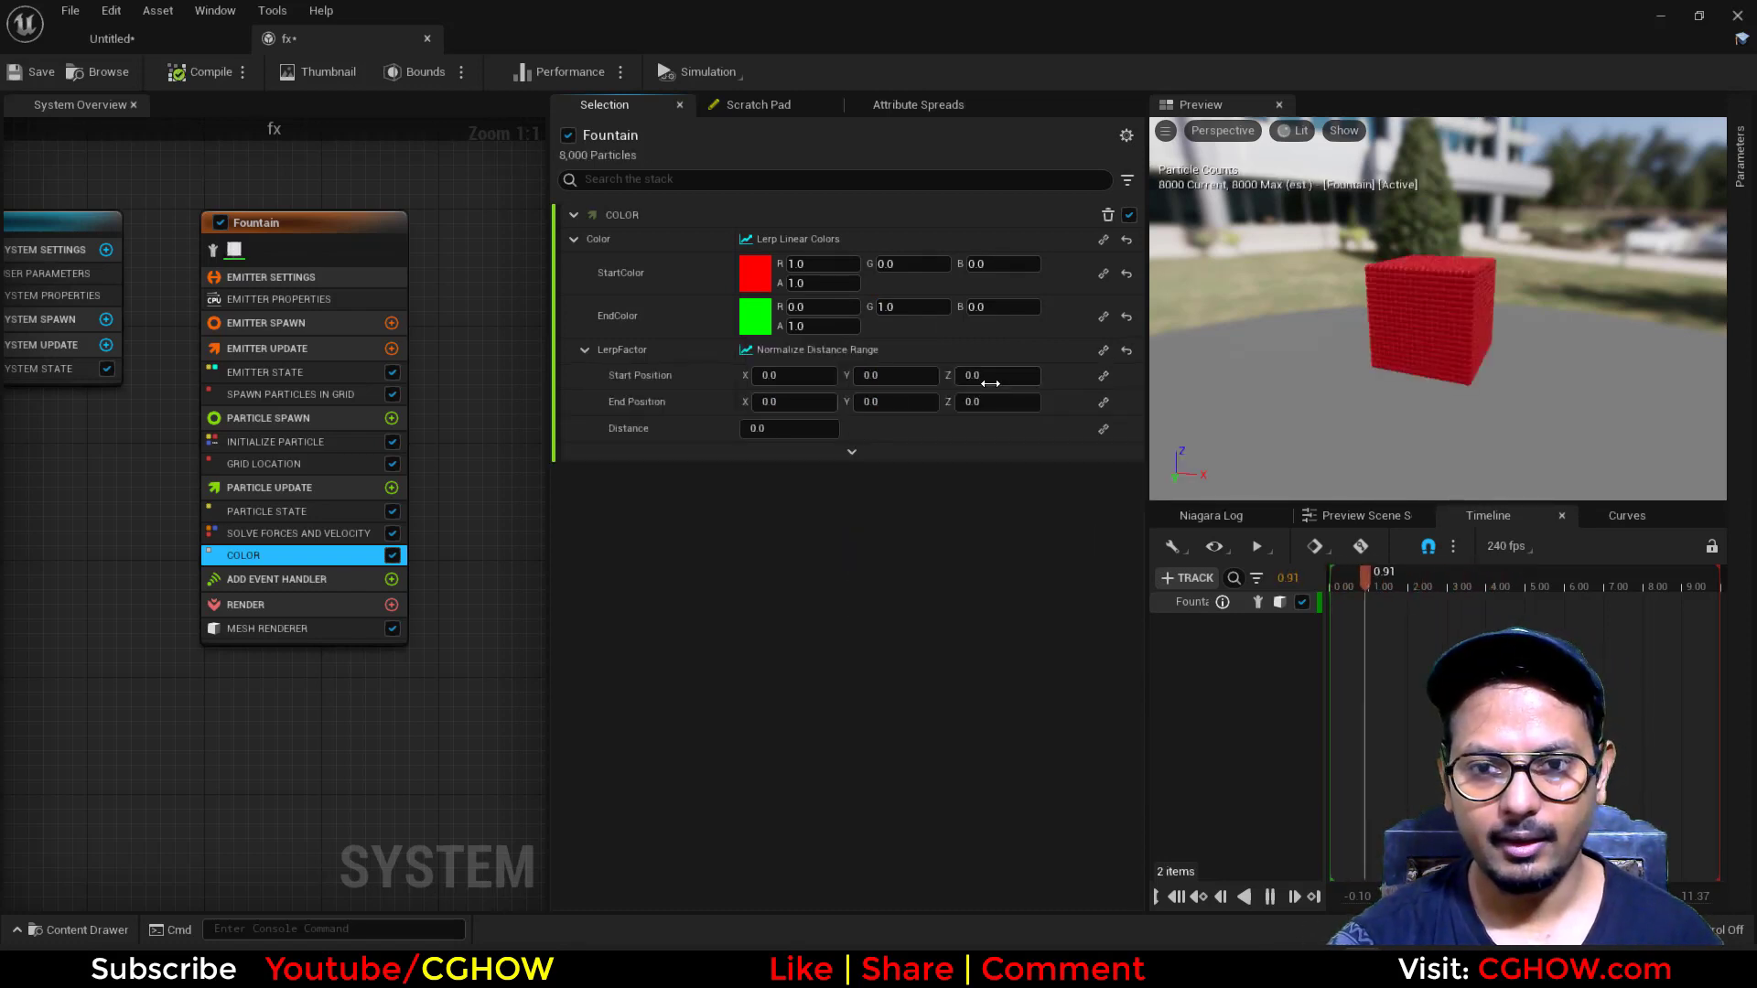
left_click(1104, 402)
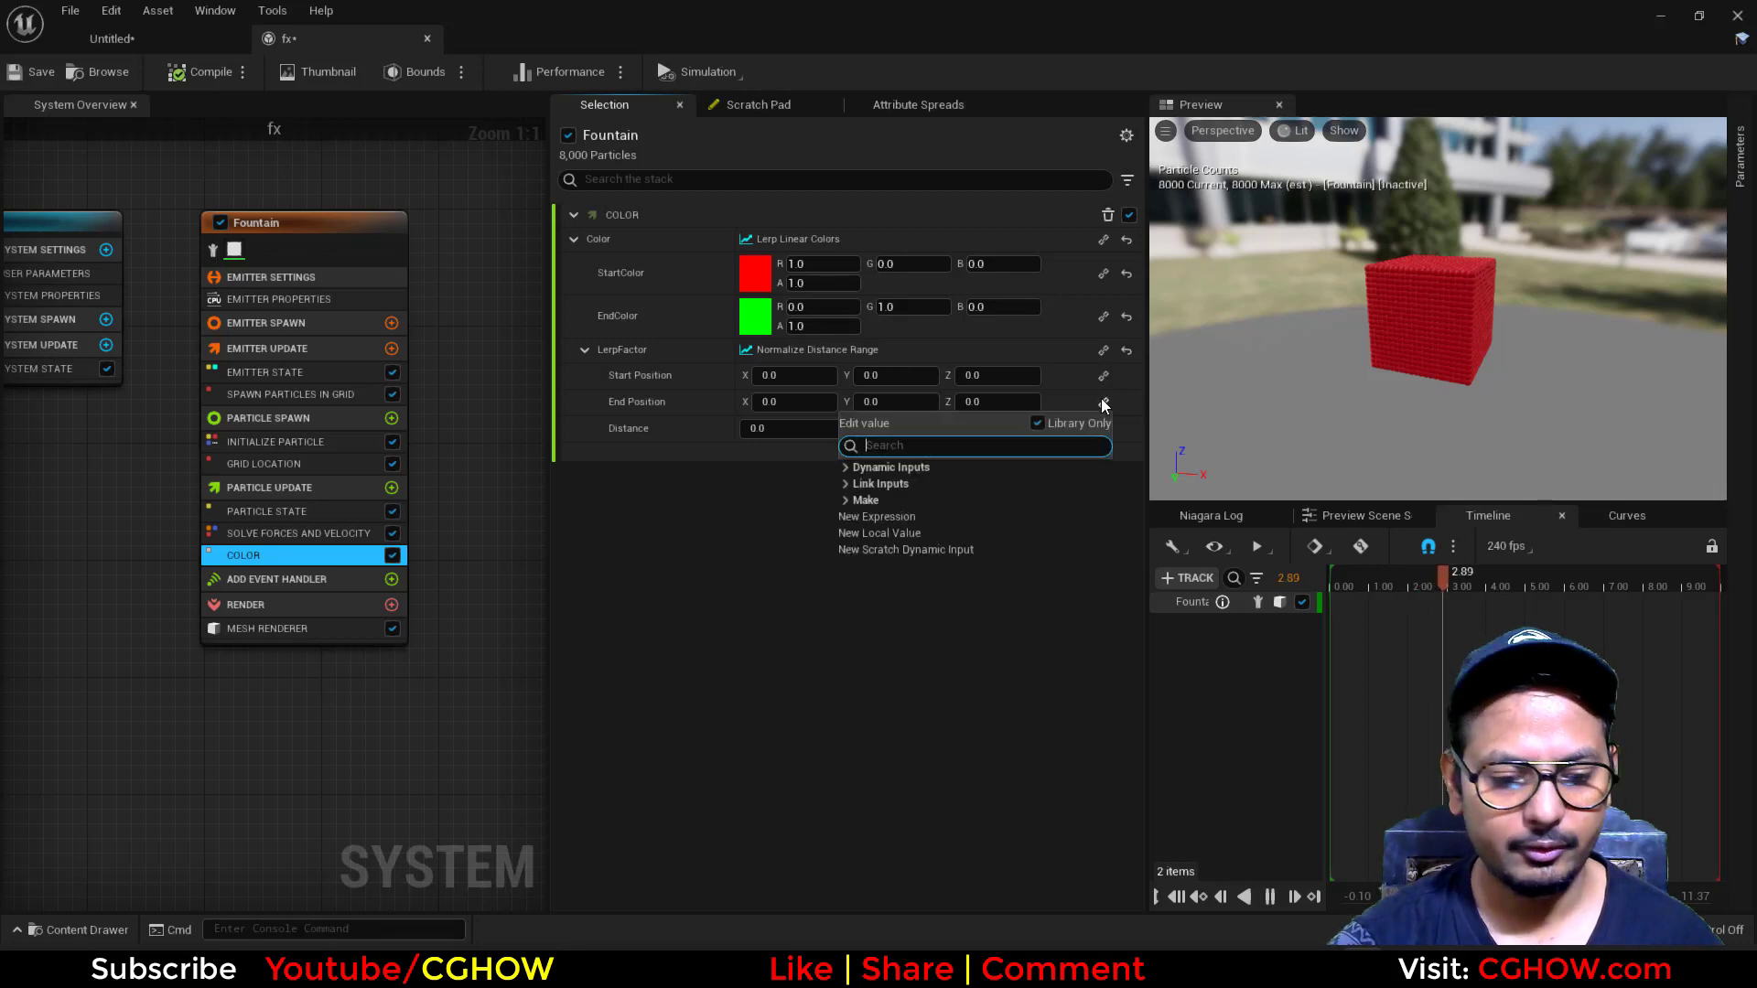
type("pos")
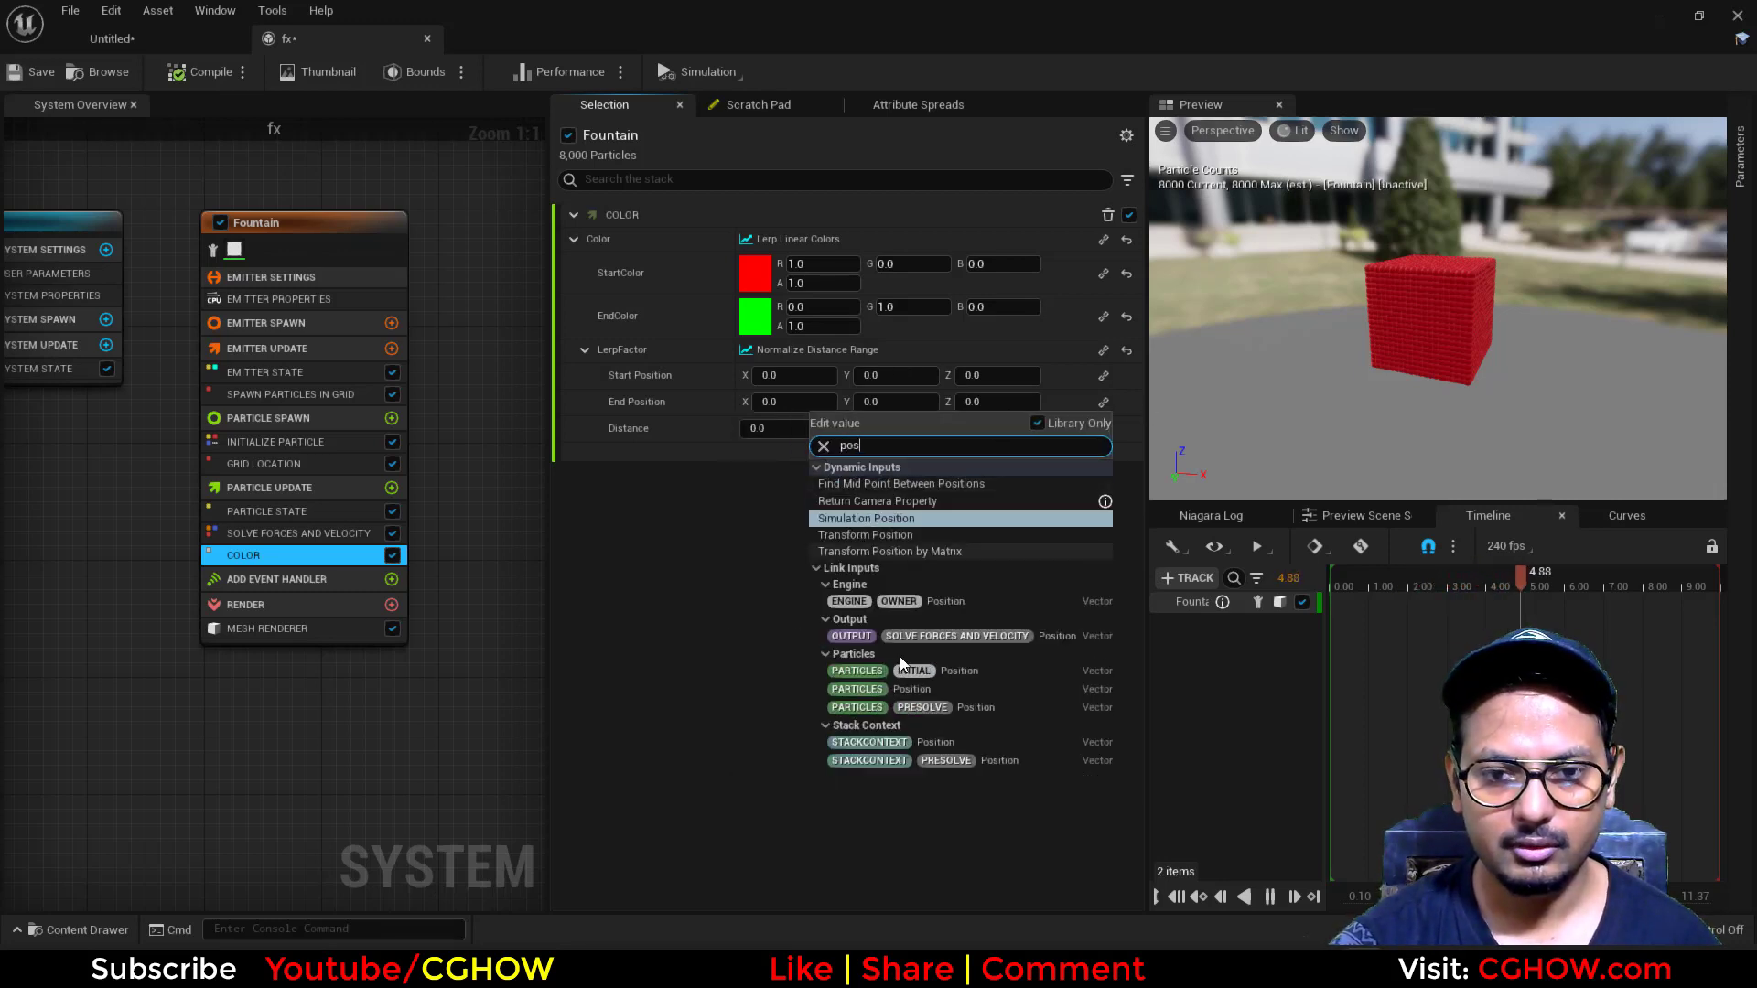
left_click(918, 686)
- Try Normalize Distance Range distances of 100, 200 and 300 on the particle grid's color blend
left_click(787, 428)
type("10")
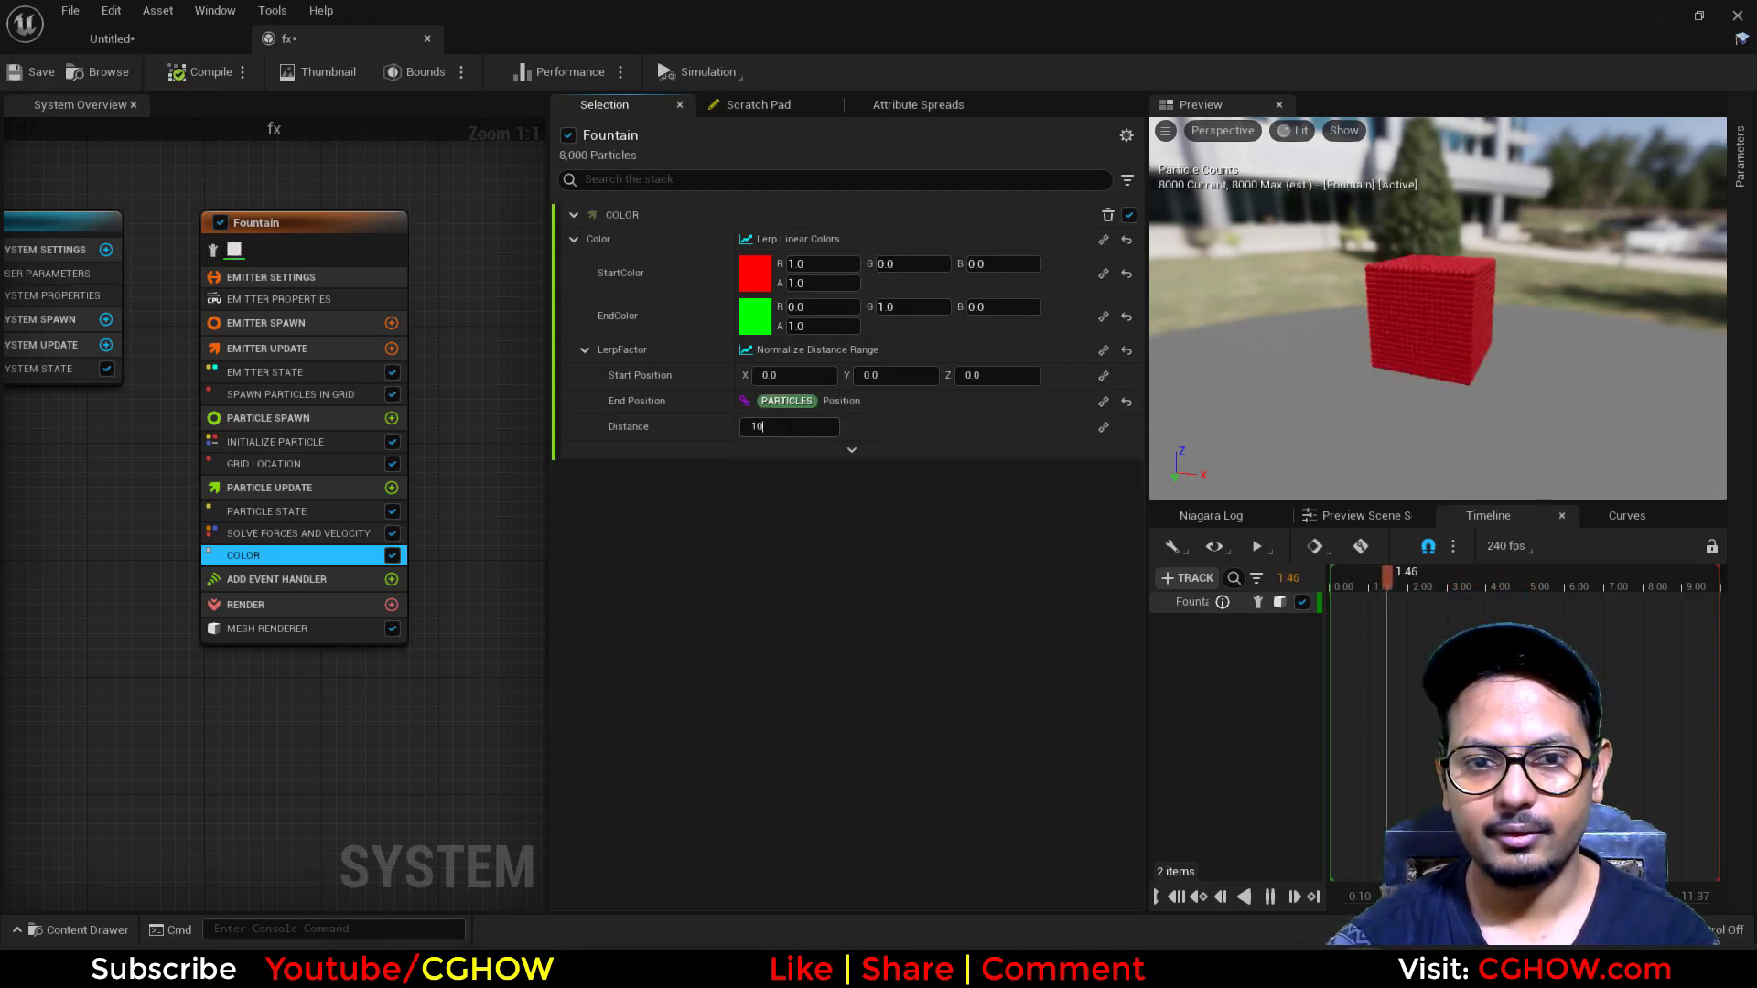
type("0")
key("Return")
type("200")
key("Return")
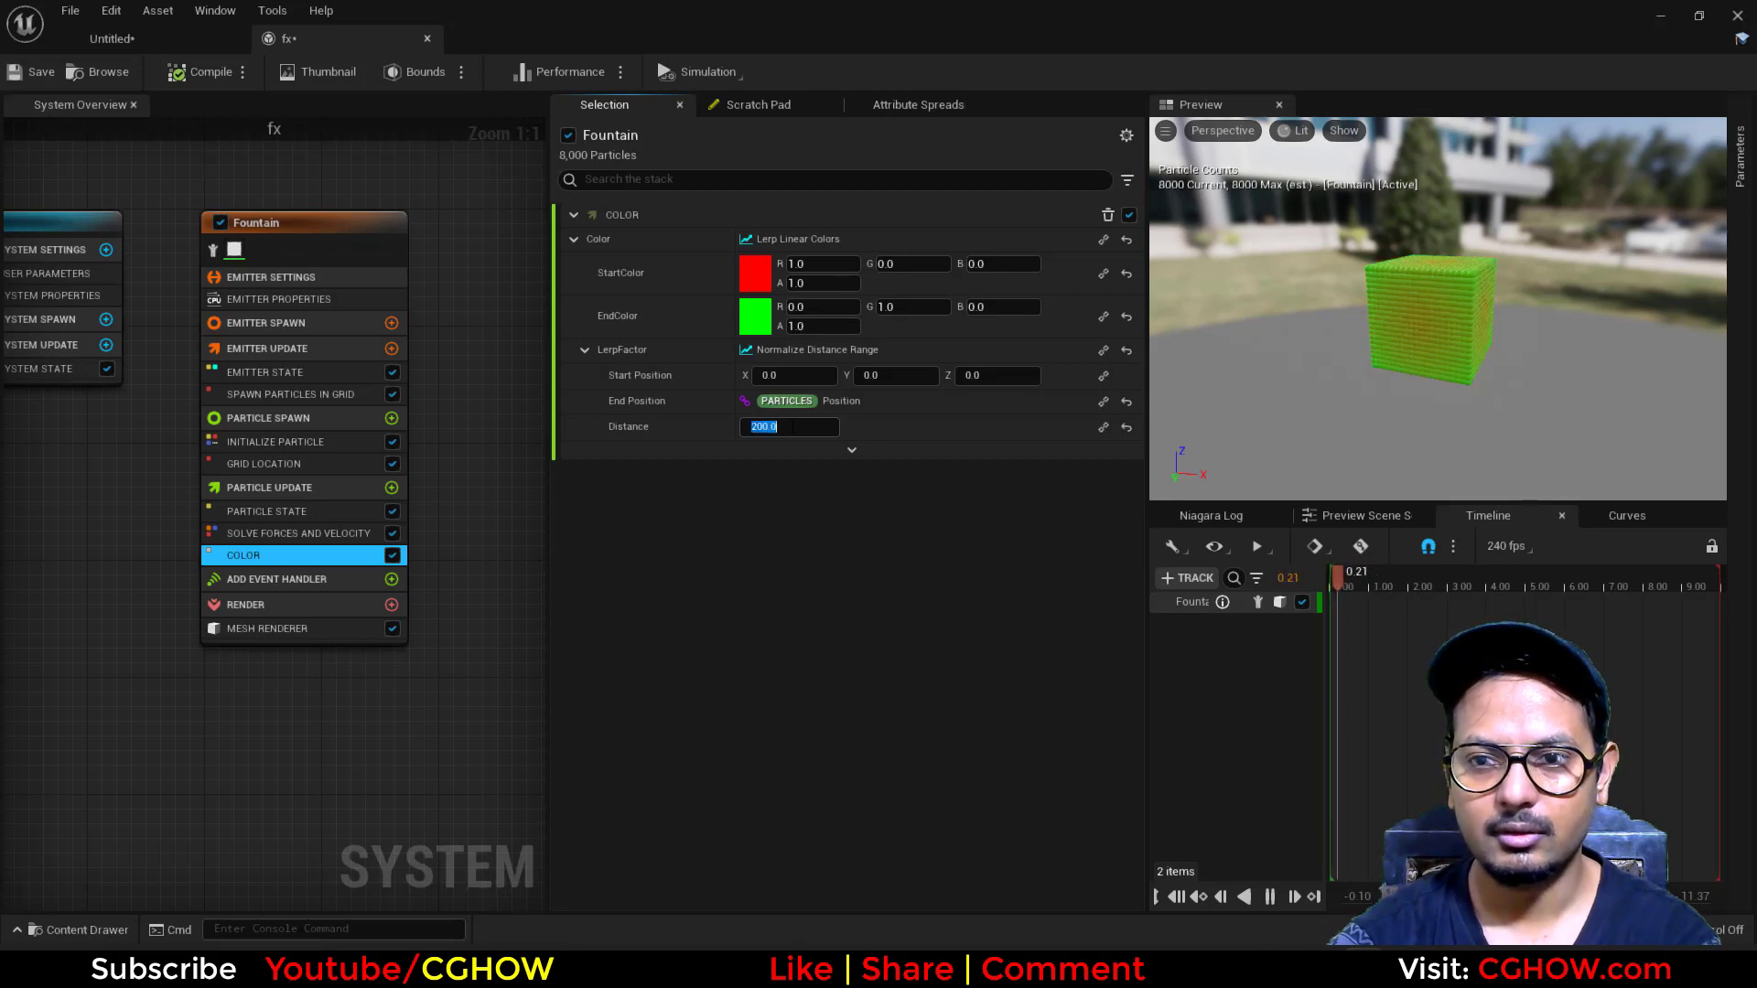
type("300")
key("Return")
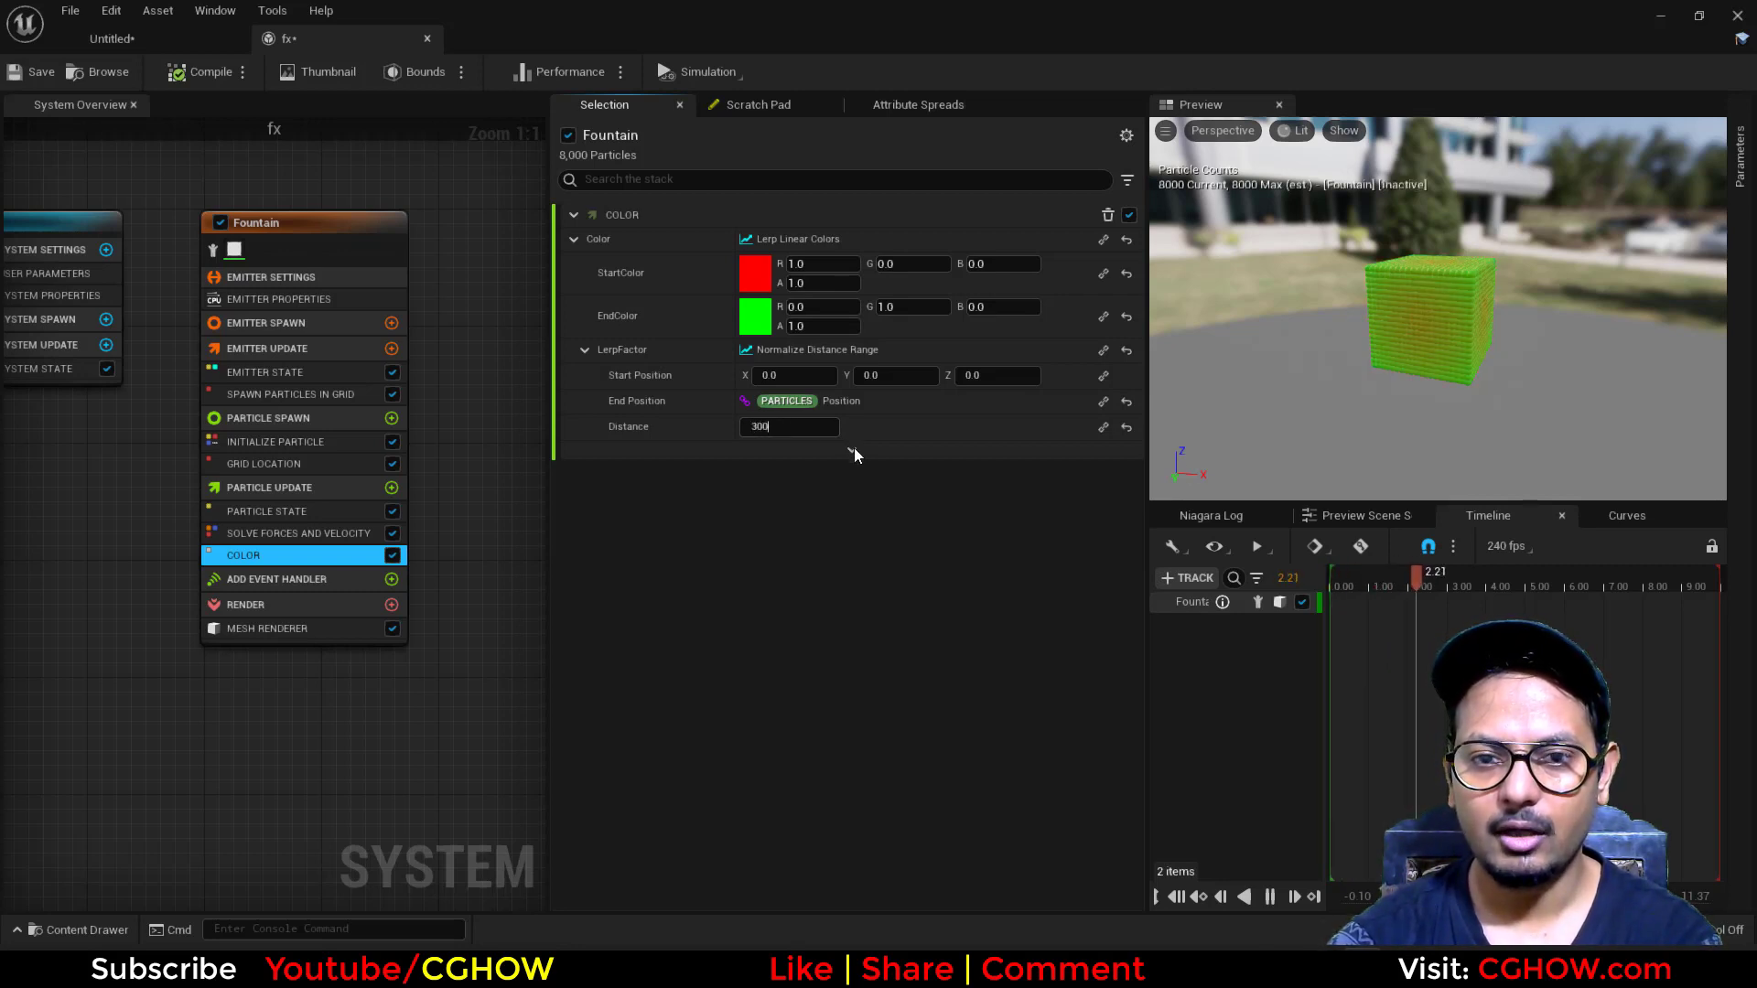
- Set the Normalize Distance Range distance to 150 and inspect the color blend on the previewed particle cube
type("150")
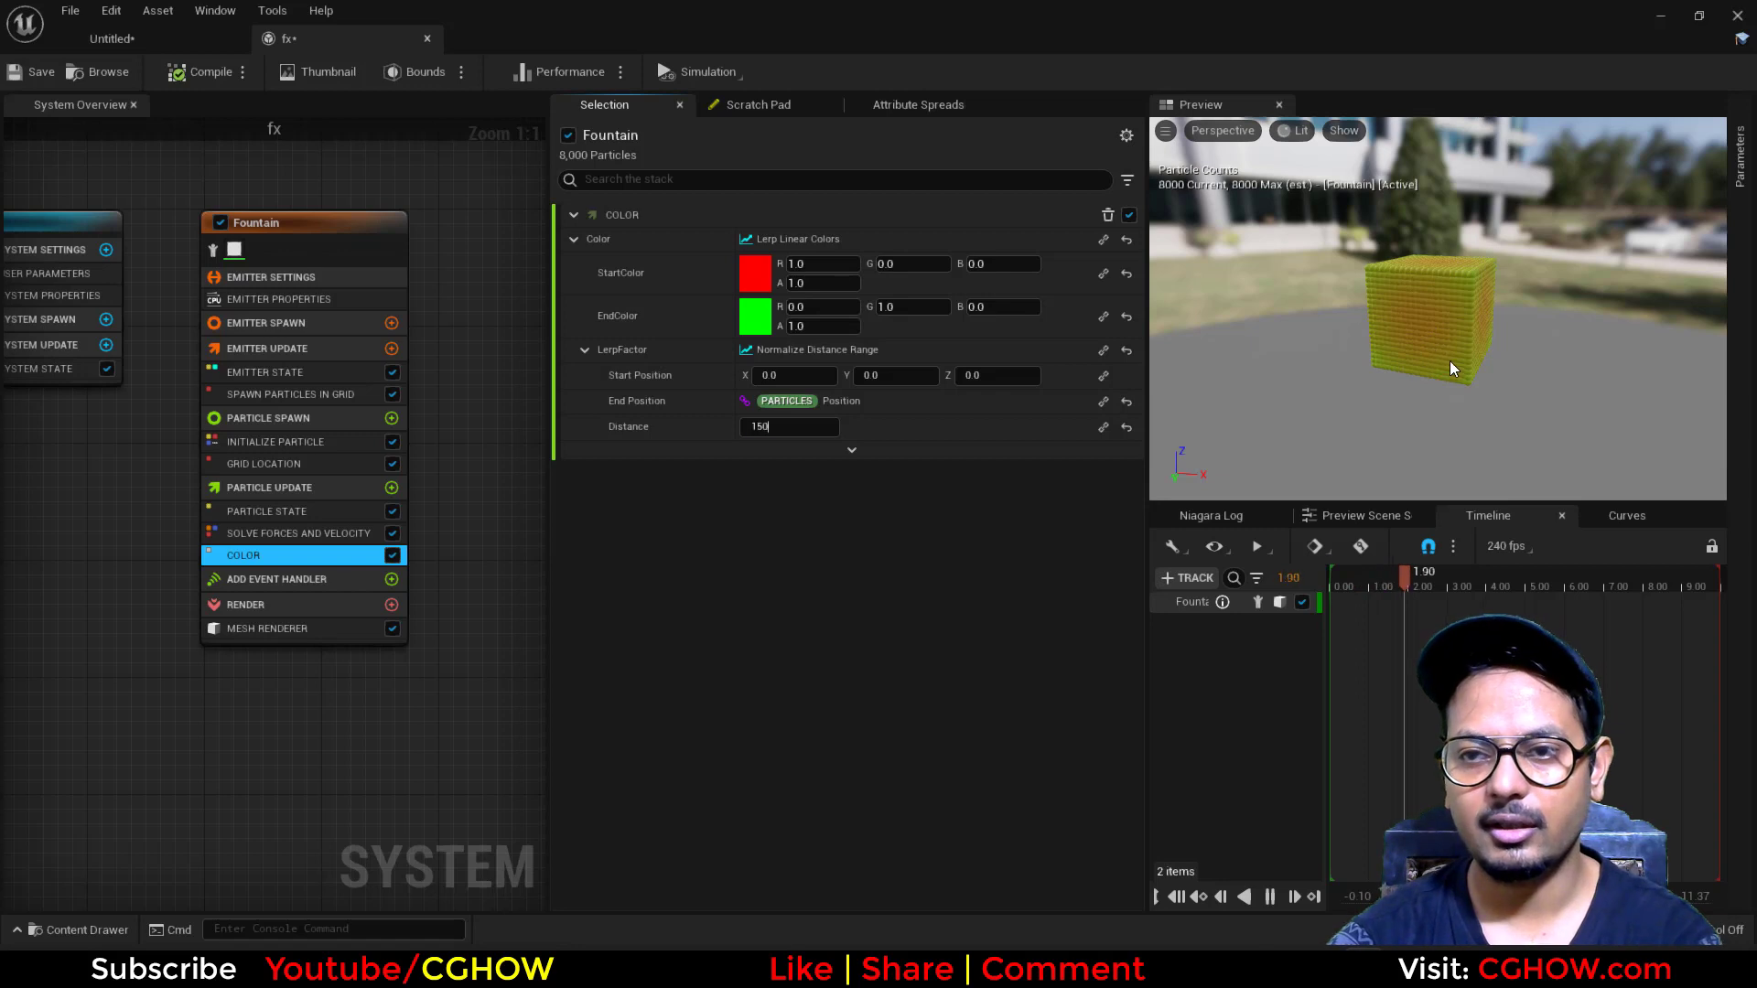
key("Return")
left_click_drag(1505, 367, 1483, 367)
right_click_drag(1482, 368, 1462, 343)
left_click_drag(1462, 343, 1556, 360)
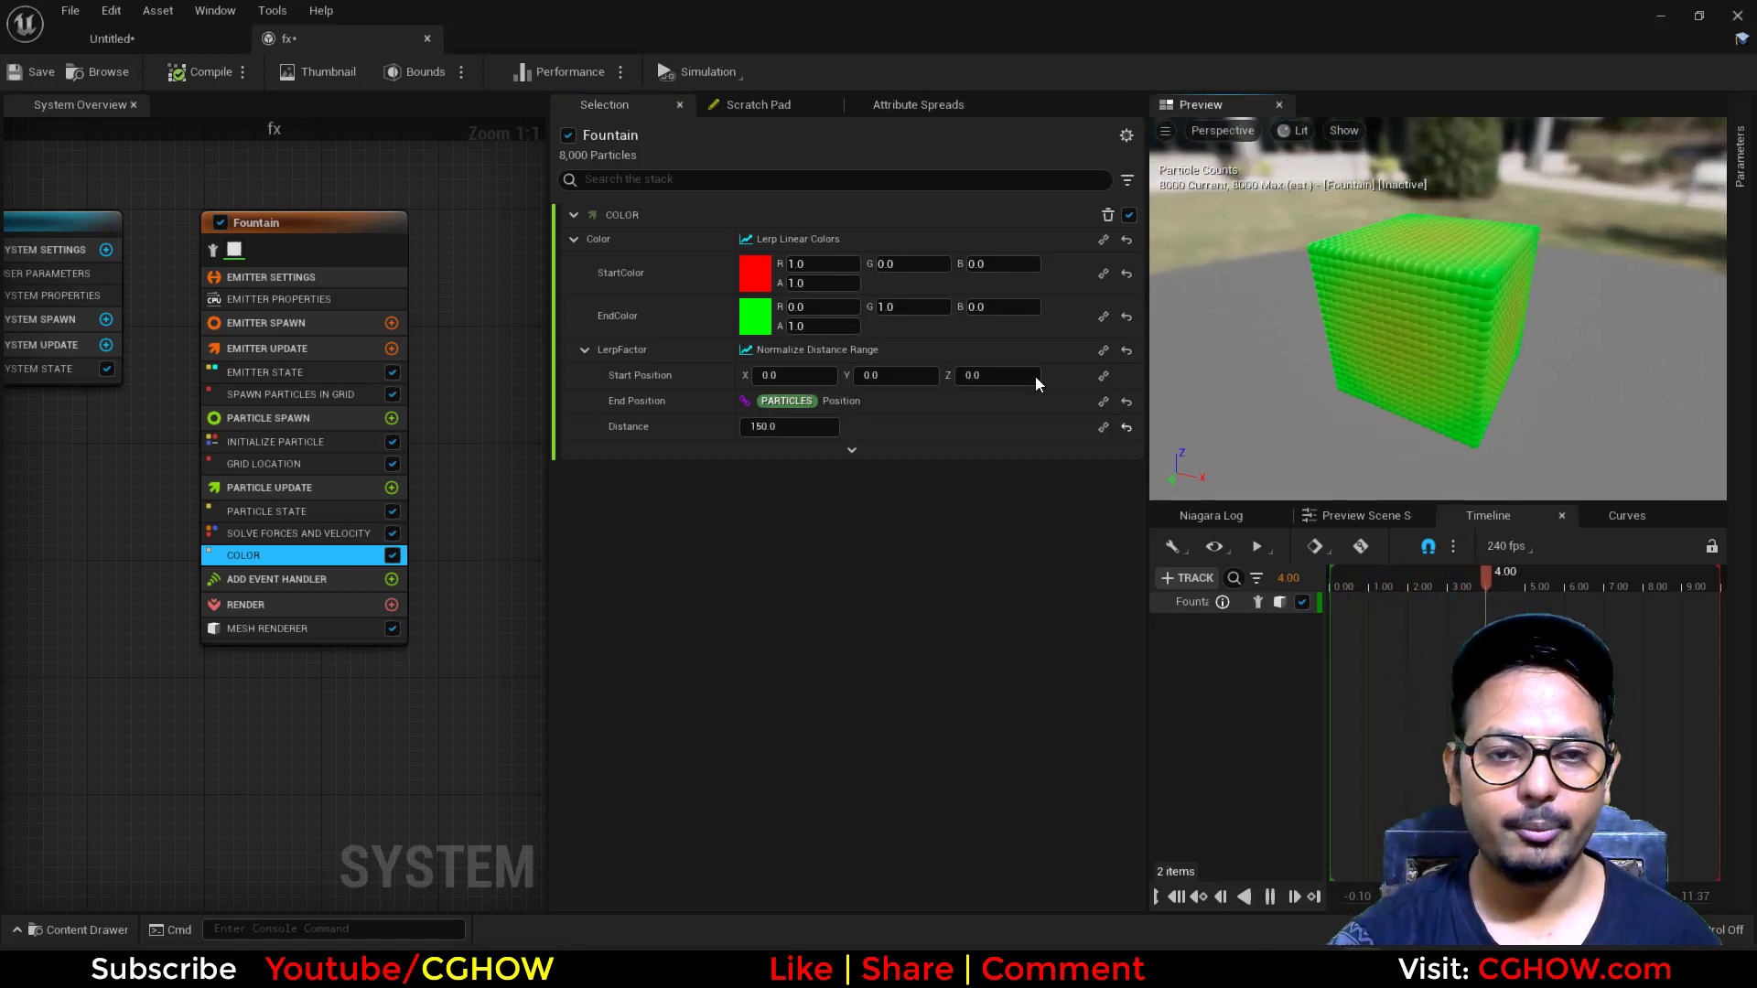
- Return to the Untitled level and save all modified assets
left_click(143, 38)
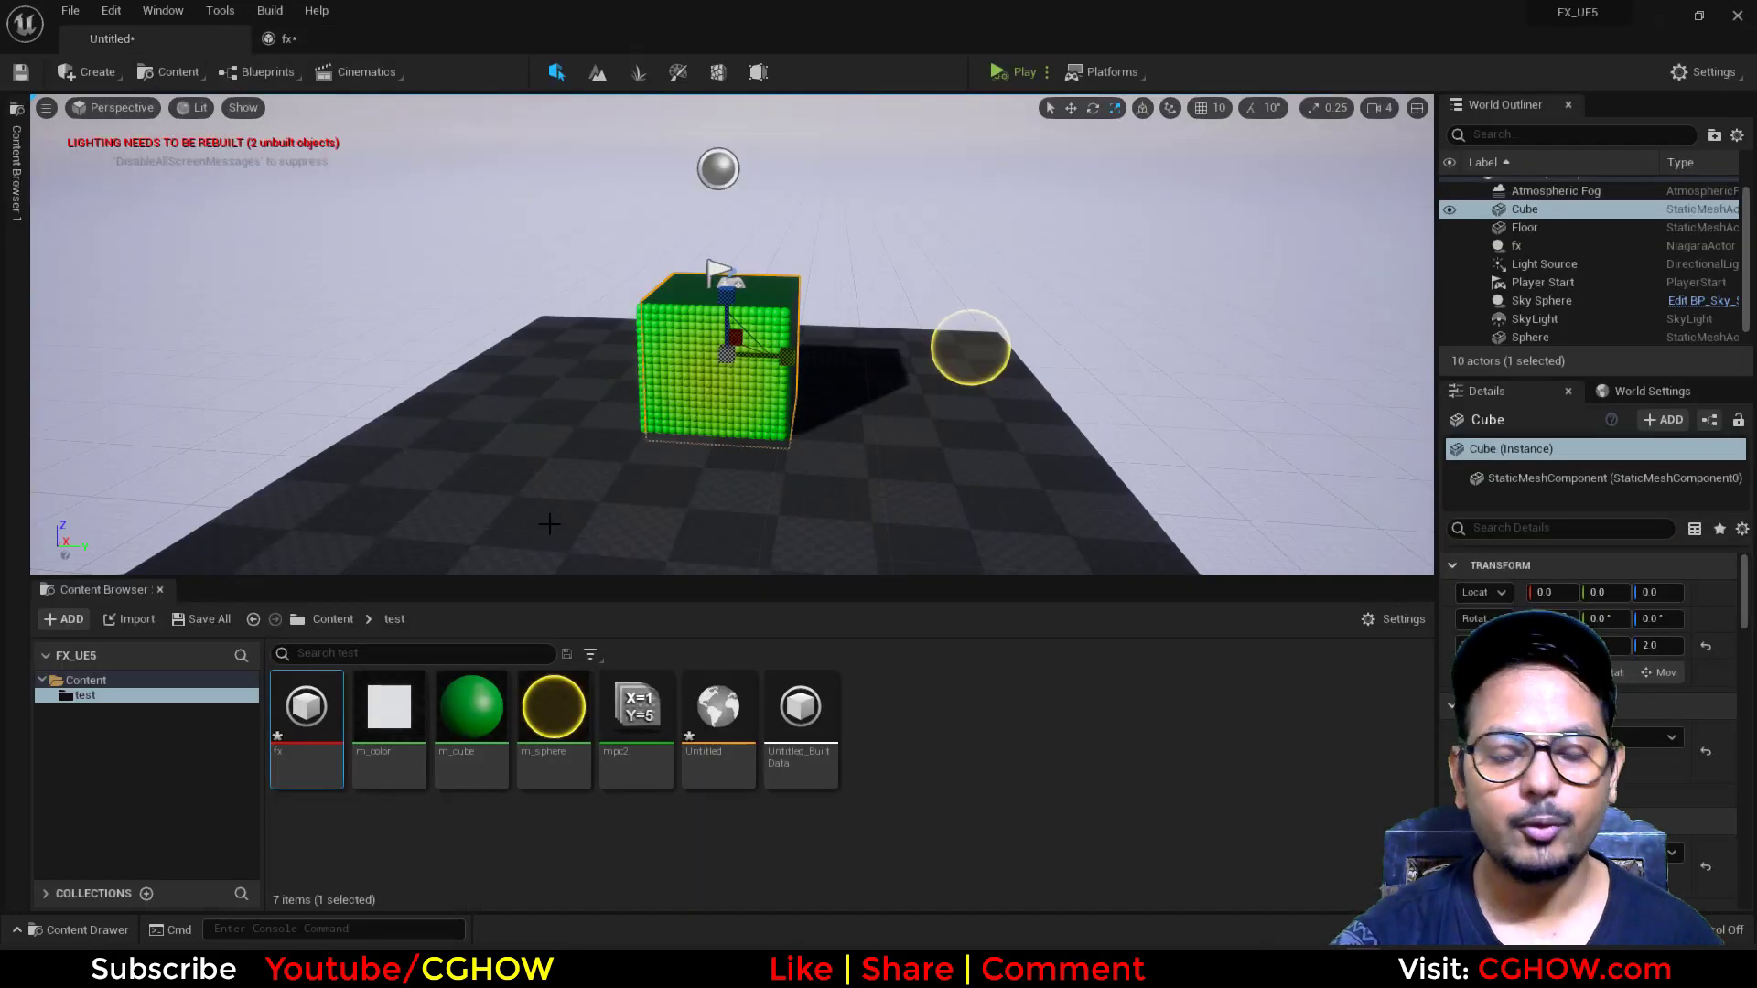
left_click(205, 617)
left_click(979, 683)
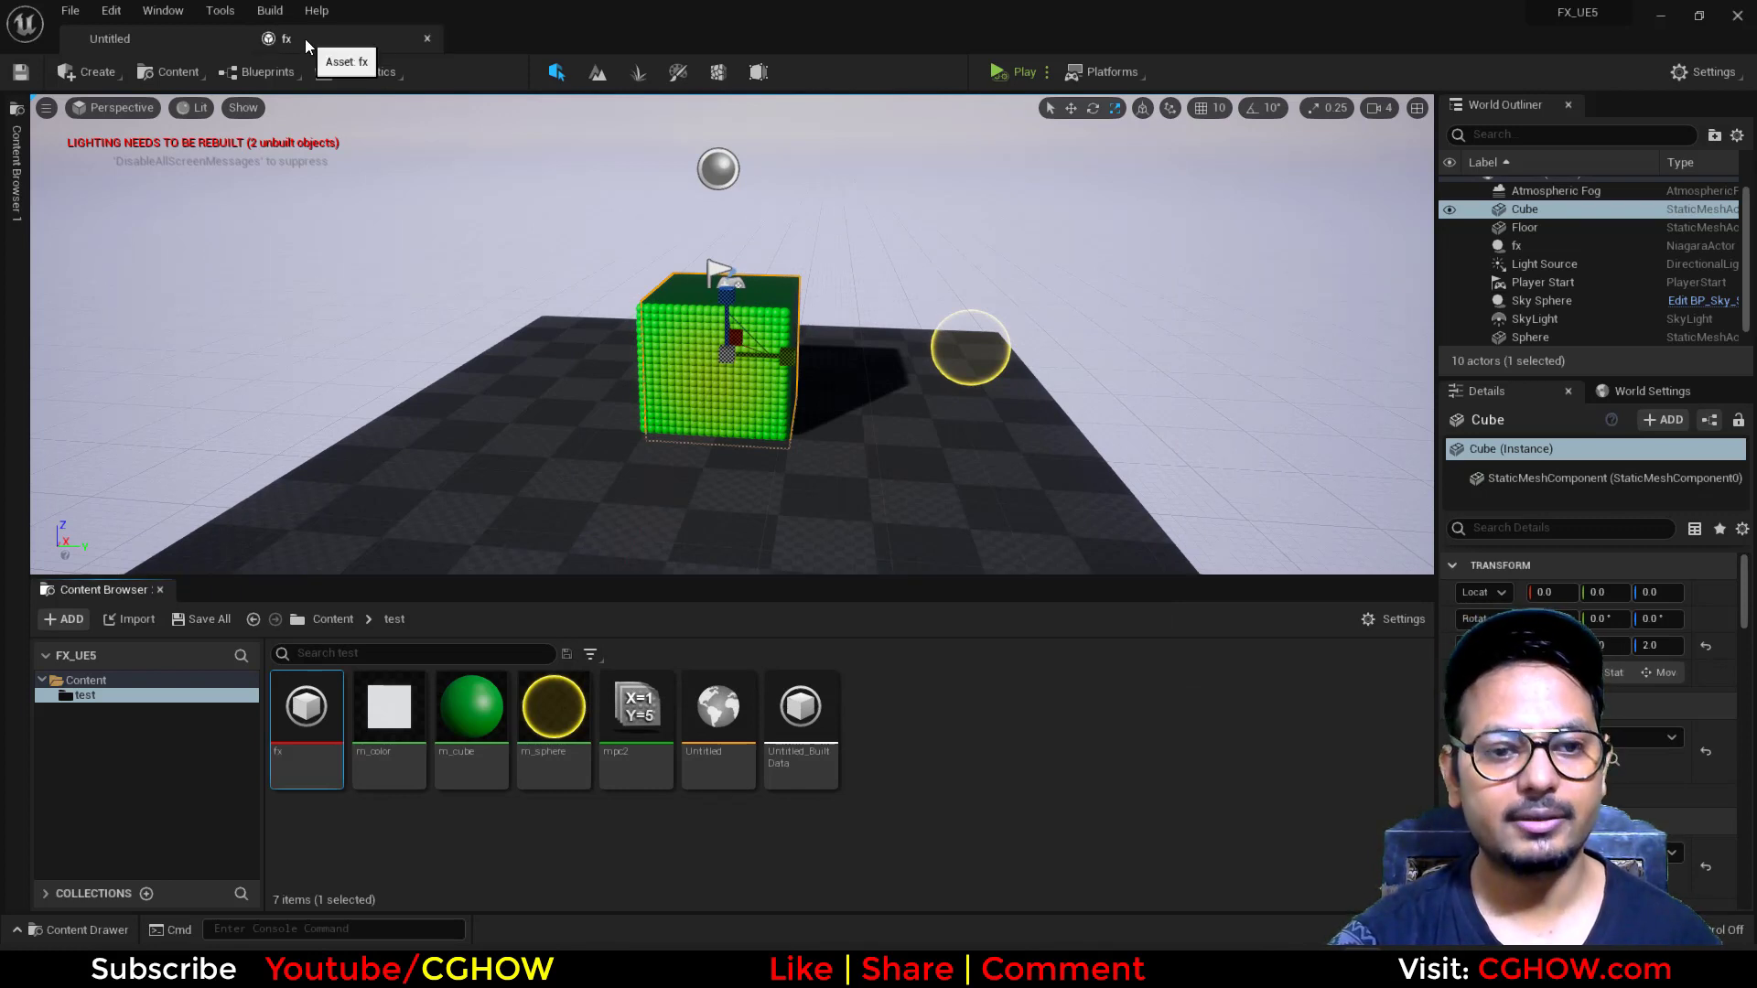
- Create a new material in the test folder and open it for editing
right_click(1073, 750)
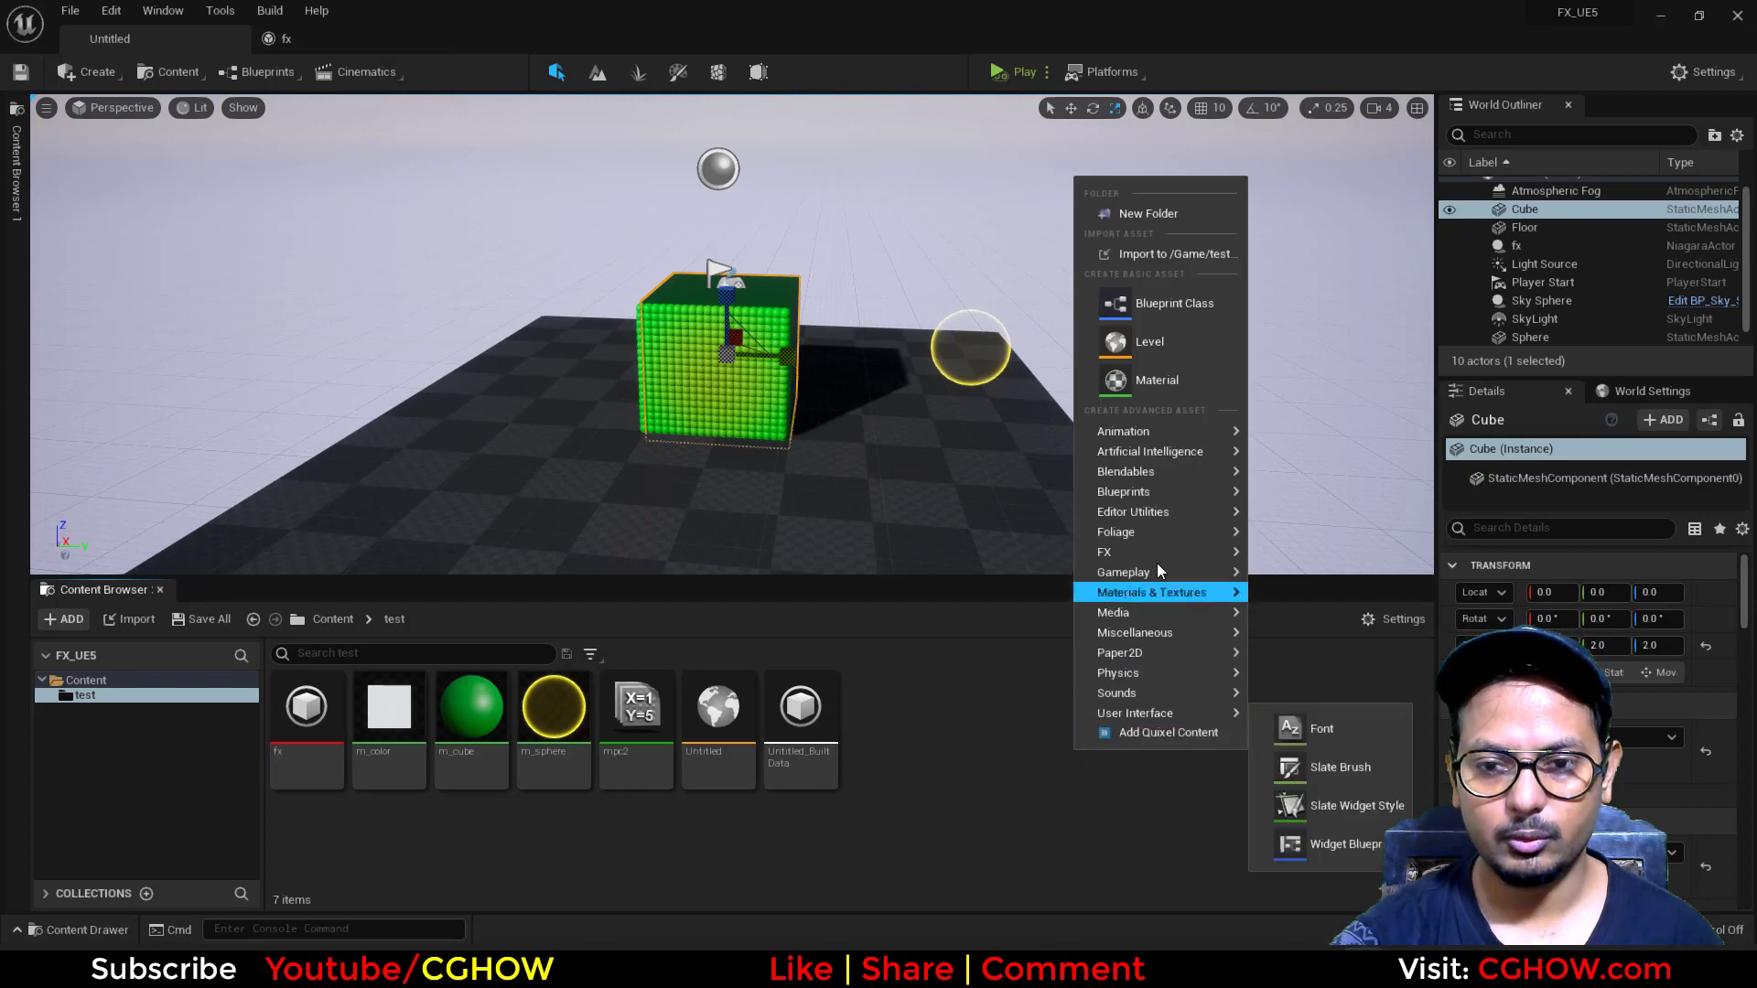
left_click(1054, 593)
right_click(1024, 712)
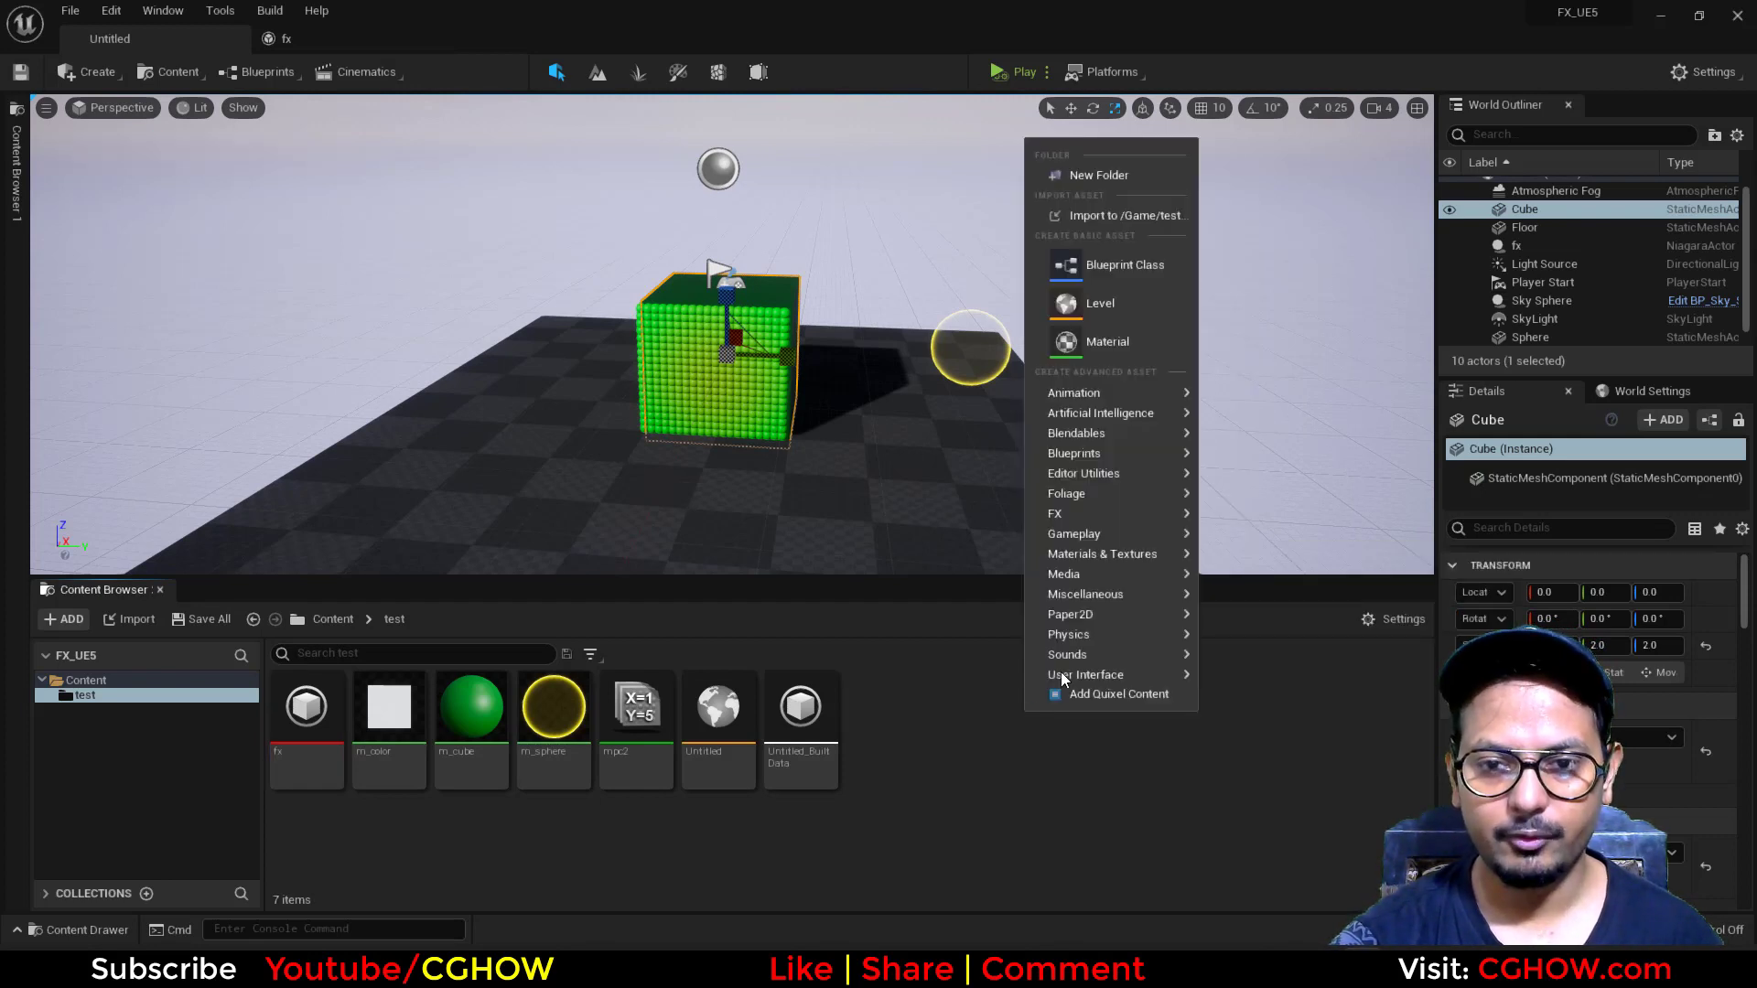
left_click(1106, 342)
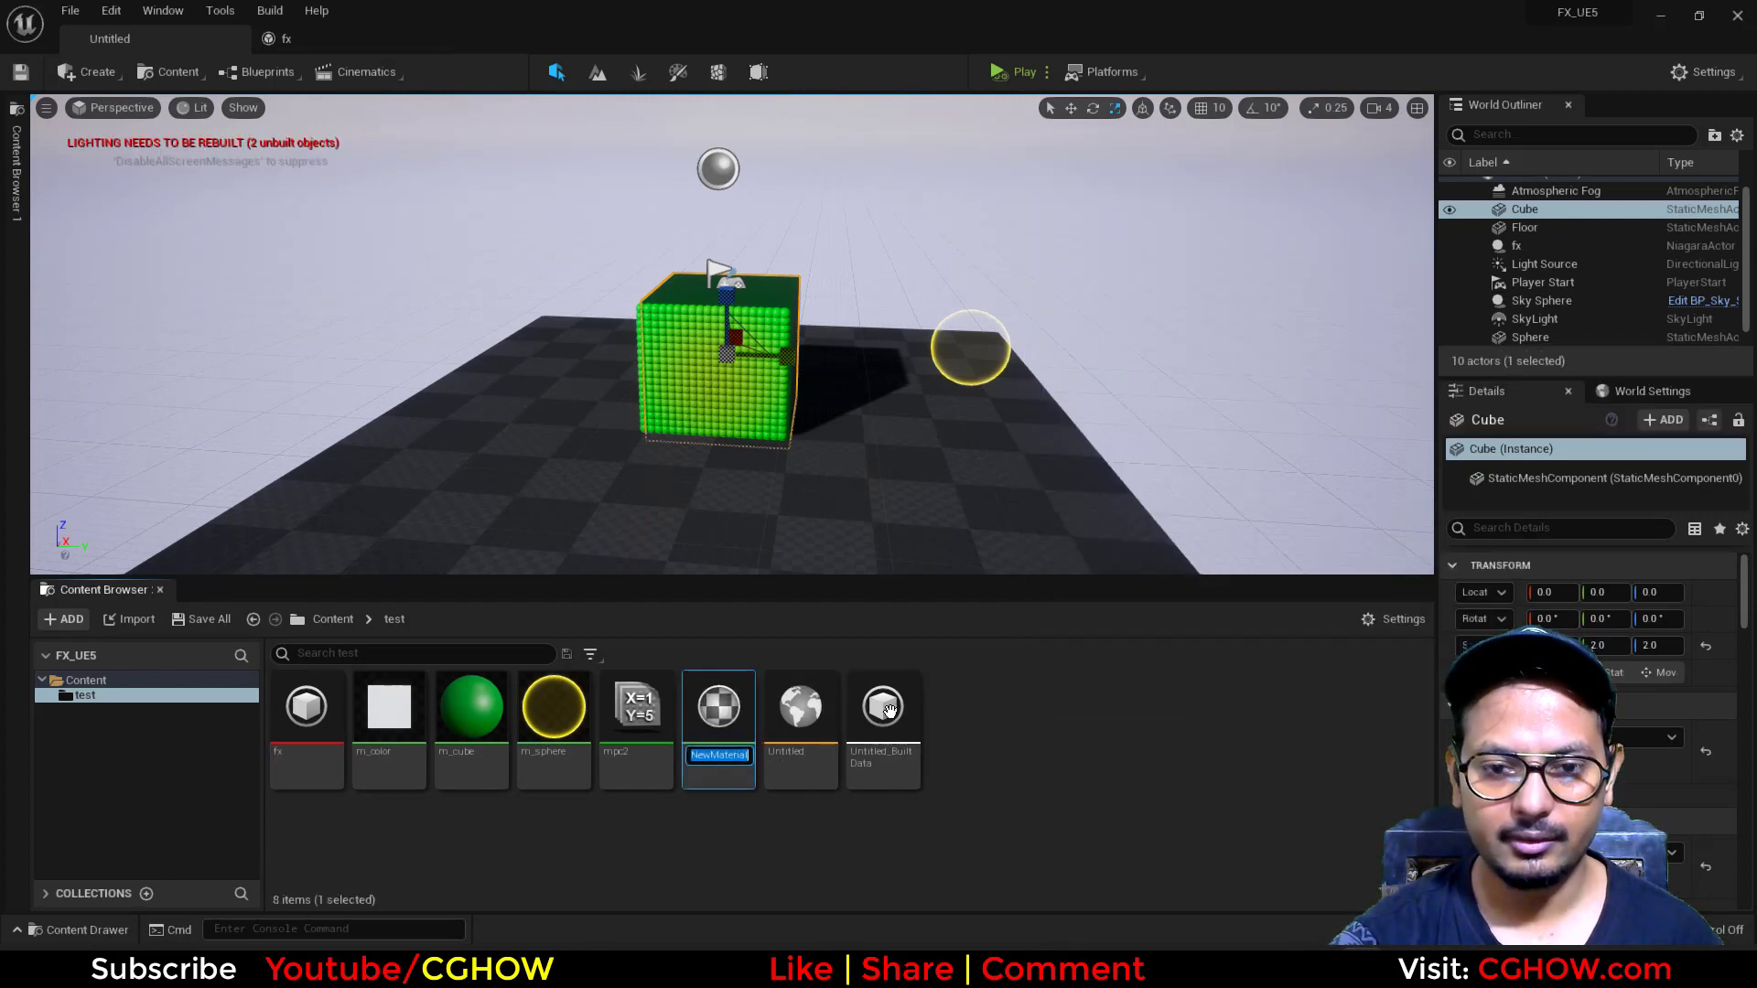
double_click(705, 732)
- Add a Texture Sample with the noise texture, connect its R output to Emissive Color, and preview it on a plane
right_click_drag(466, 412, 677, 435)
key("t")
left_click(572, 304)
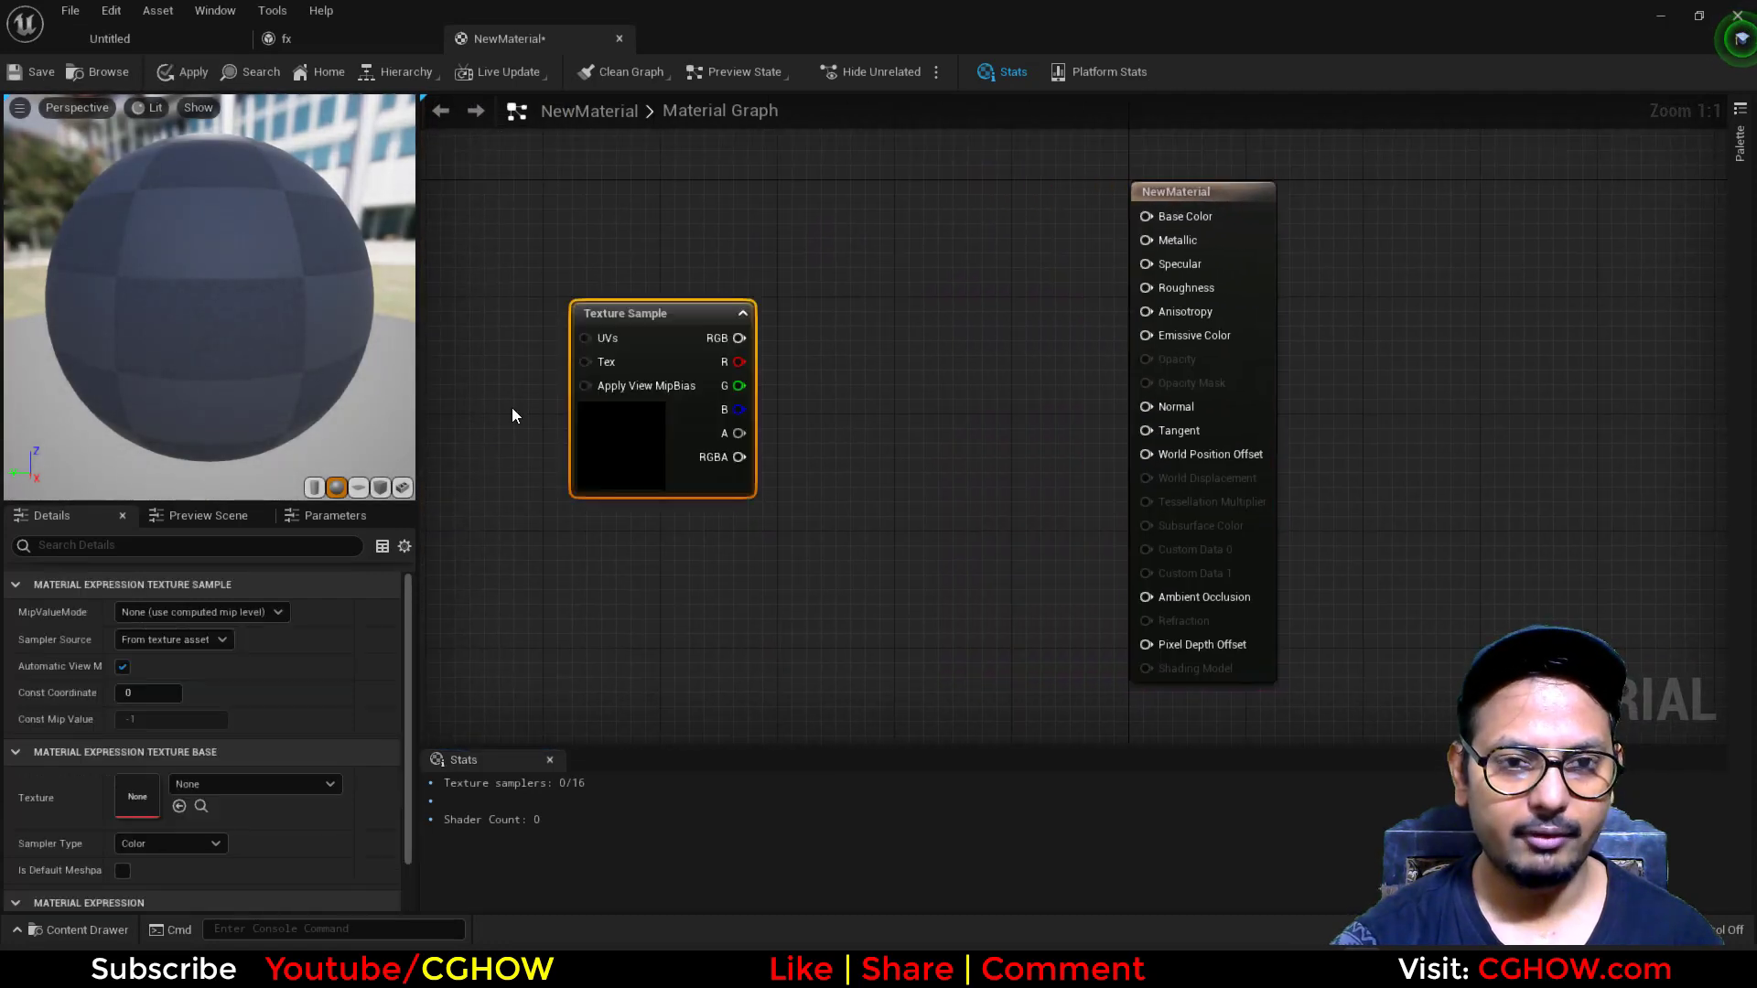
left_click(216, 776)
left_click(227, 524)
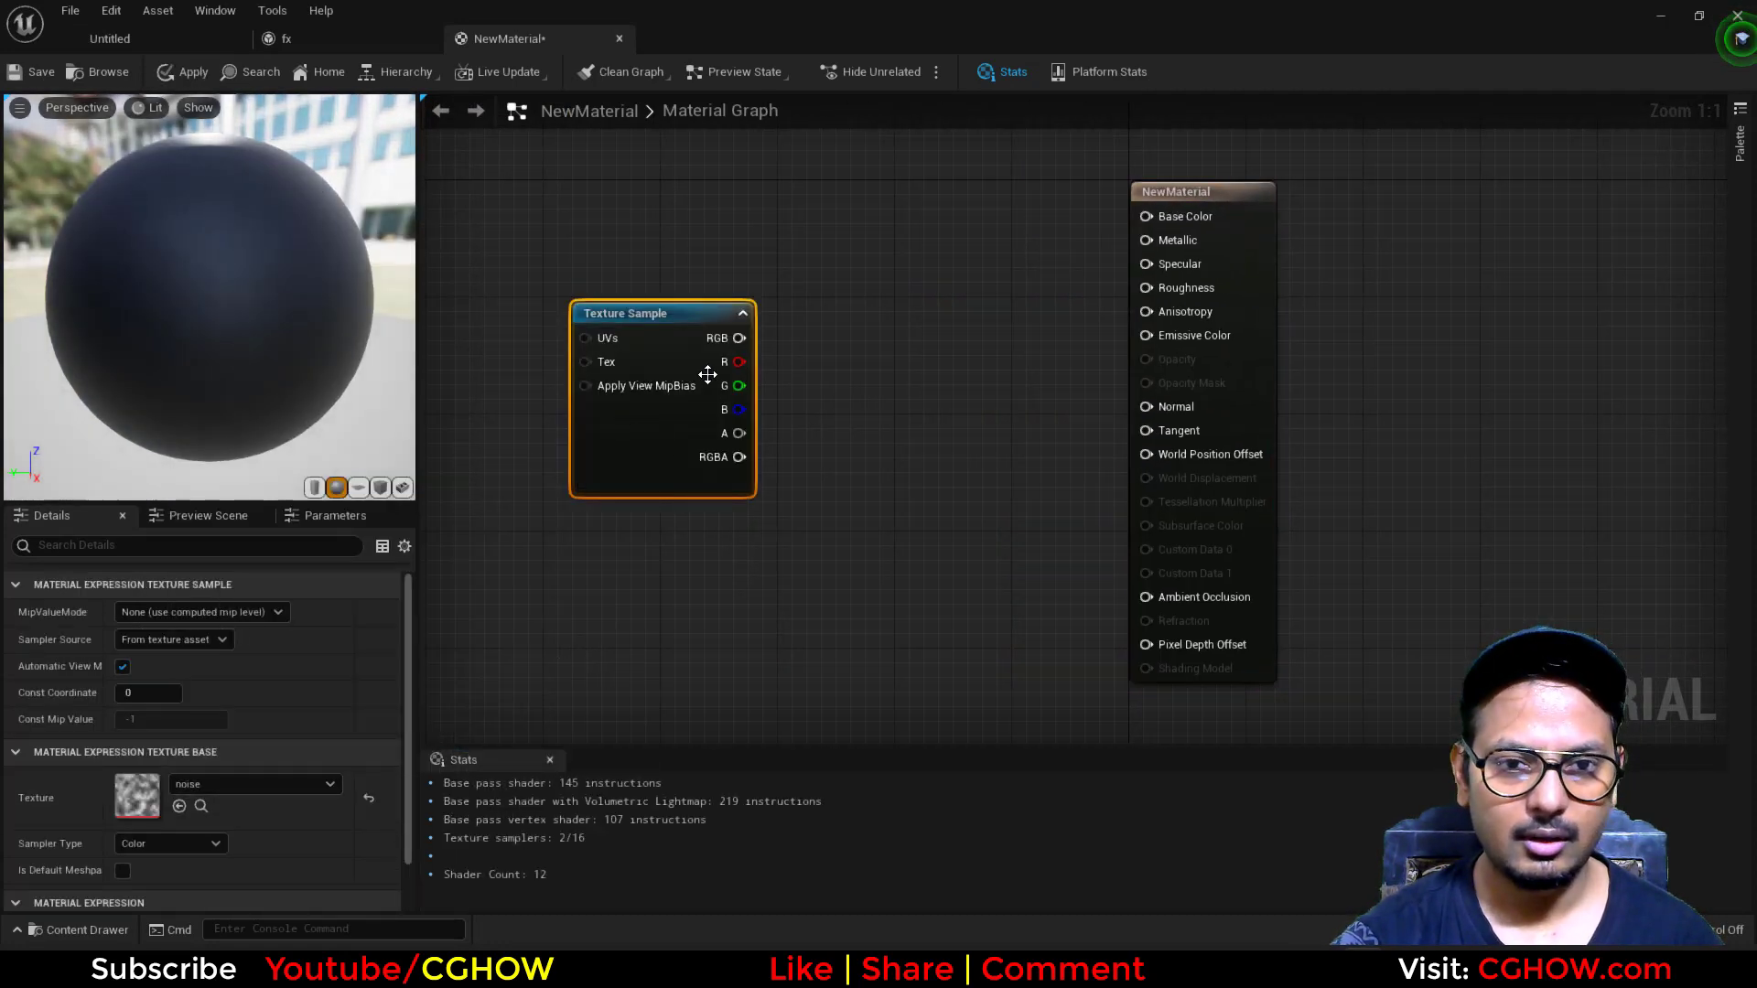
left_click_drag(739, 361, 1146, 335)
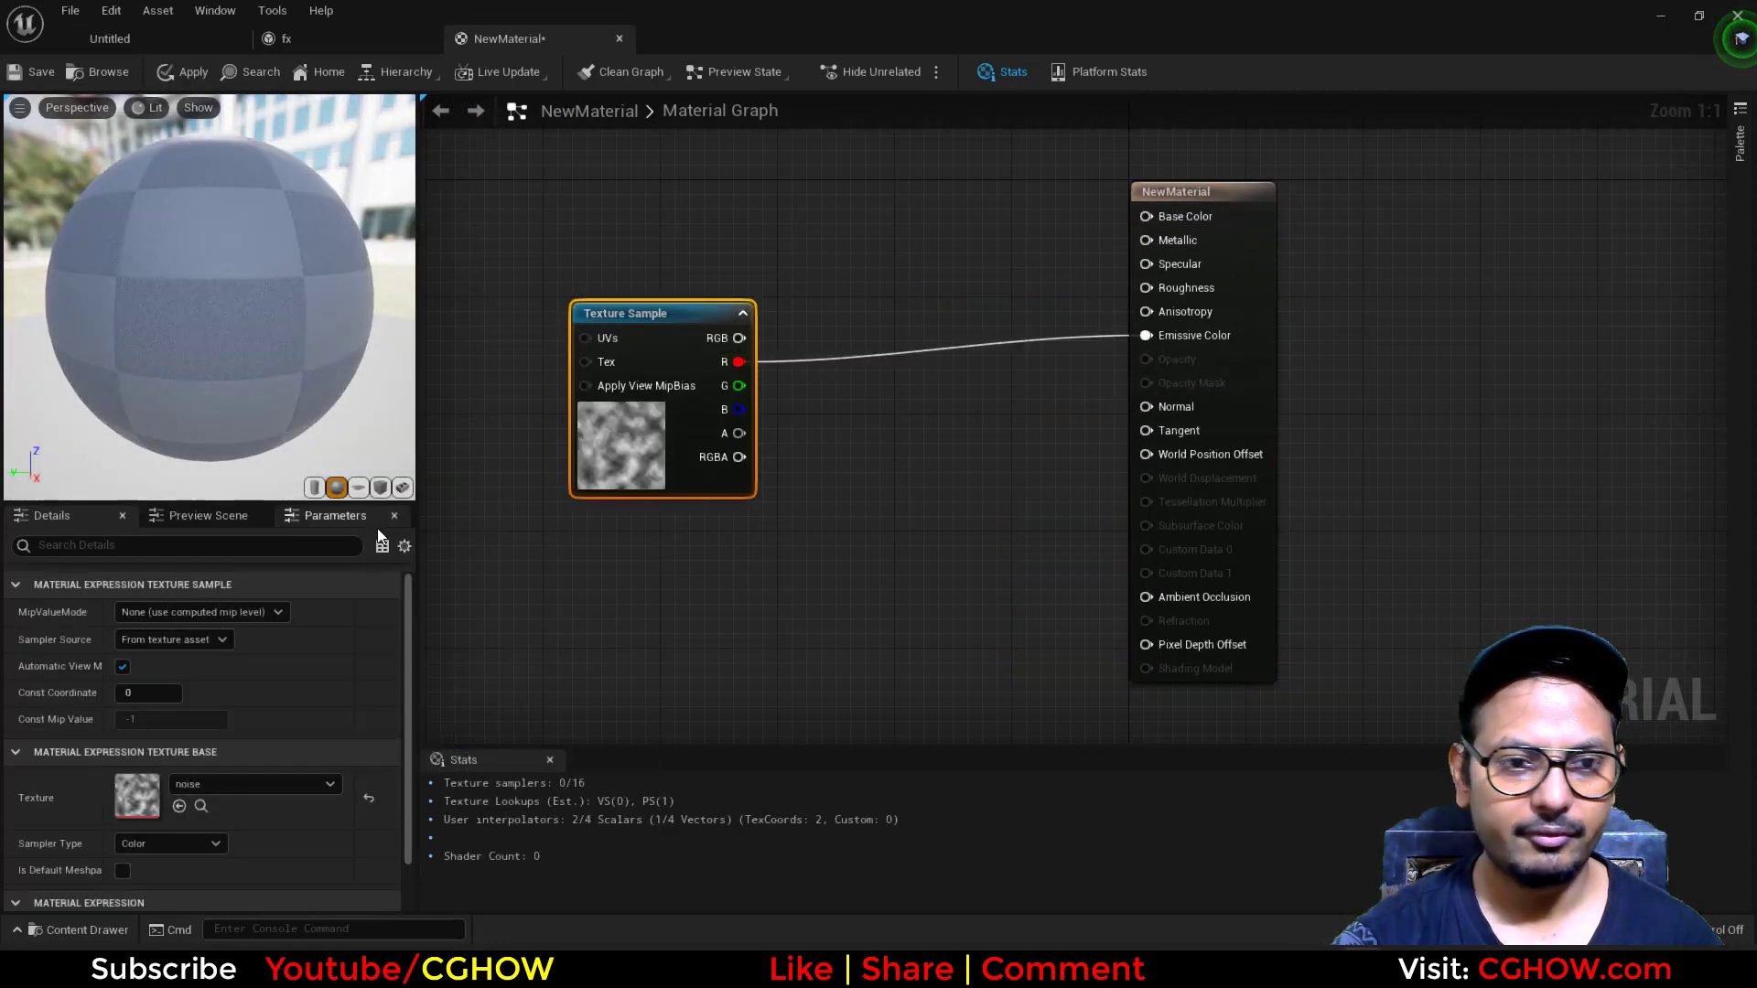
left_click(359, 486)
left_click_drag(188, 342, 293, 352)
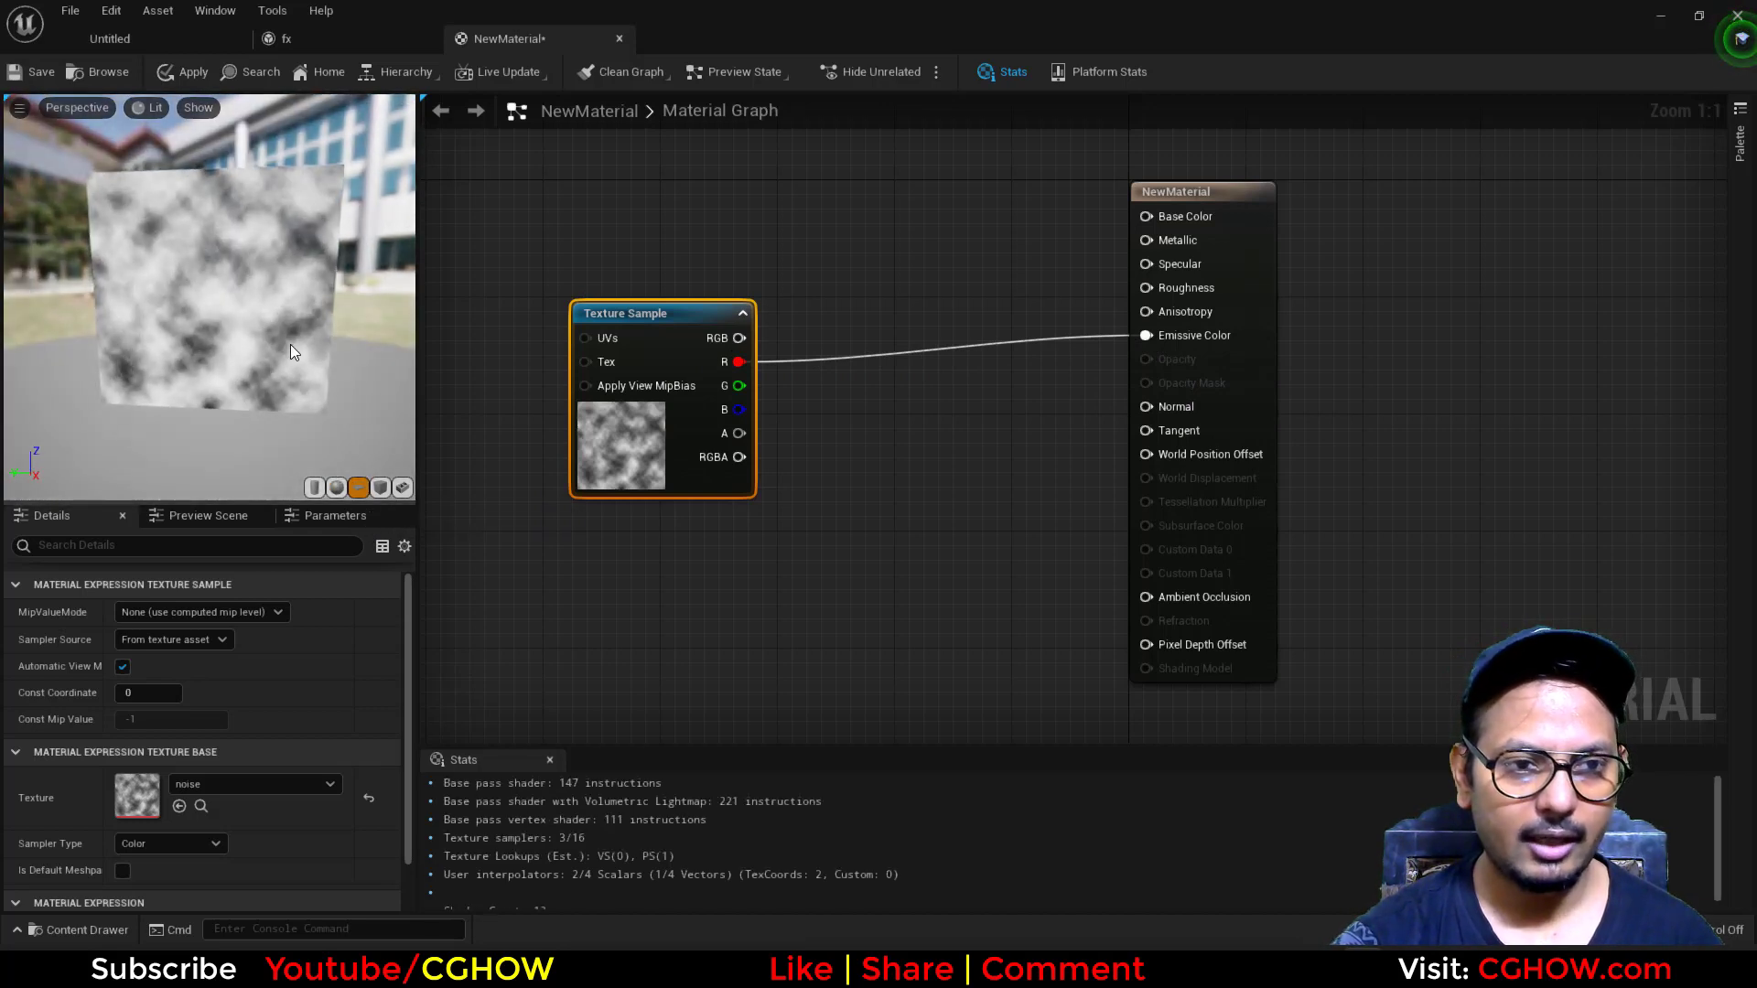
- Multiply the noise texture's R output by 10 and feed the result into Emissive Color
left_click_drag(659, 441, 547, 439)
left_click(693, 386)
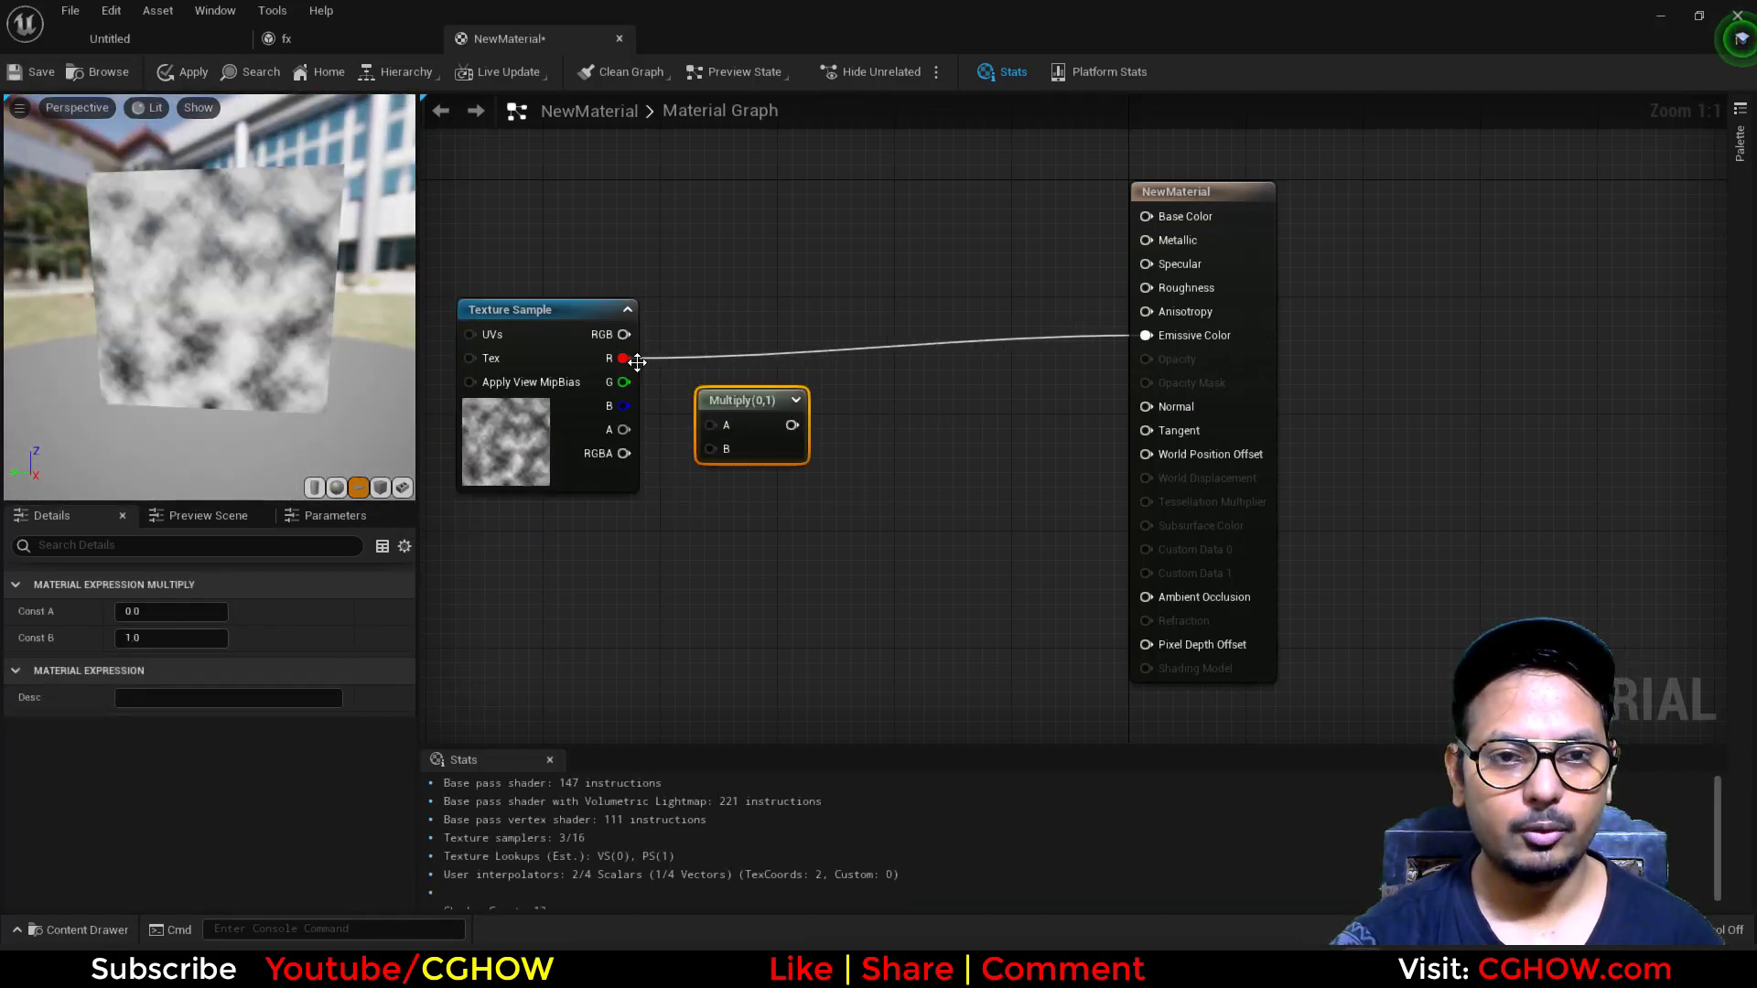
left_click_drag(624, 358, 749, 372)
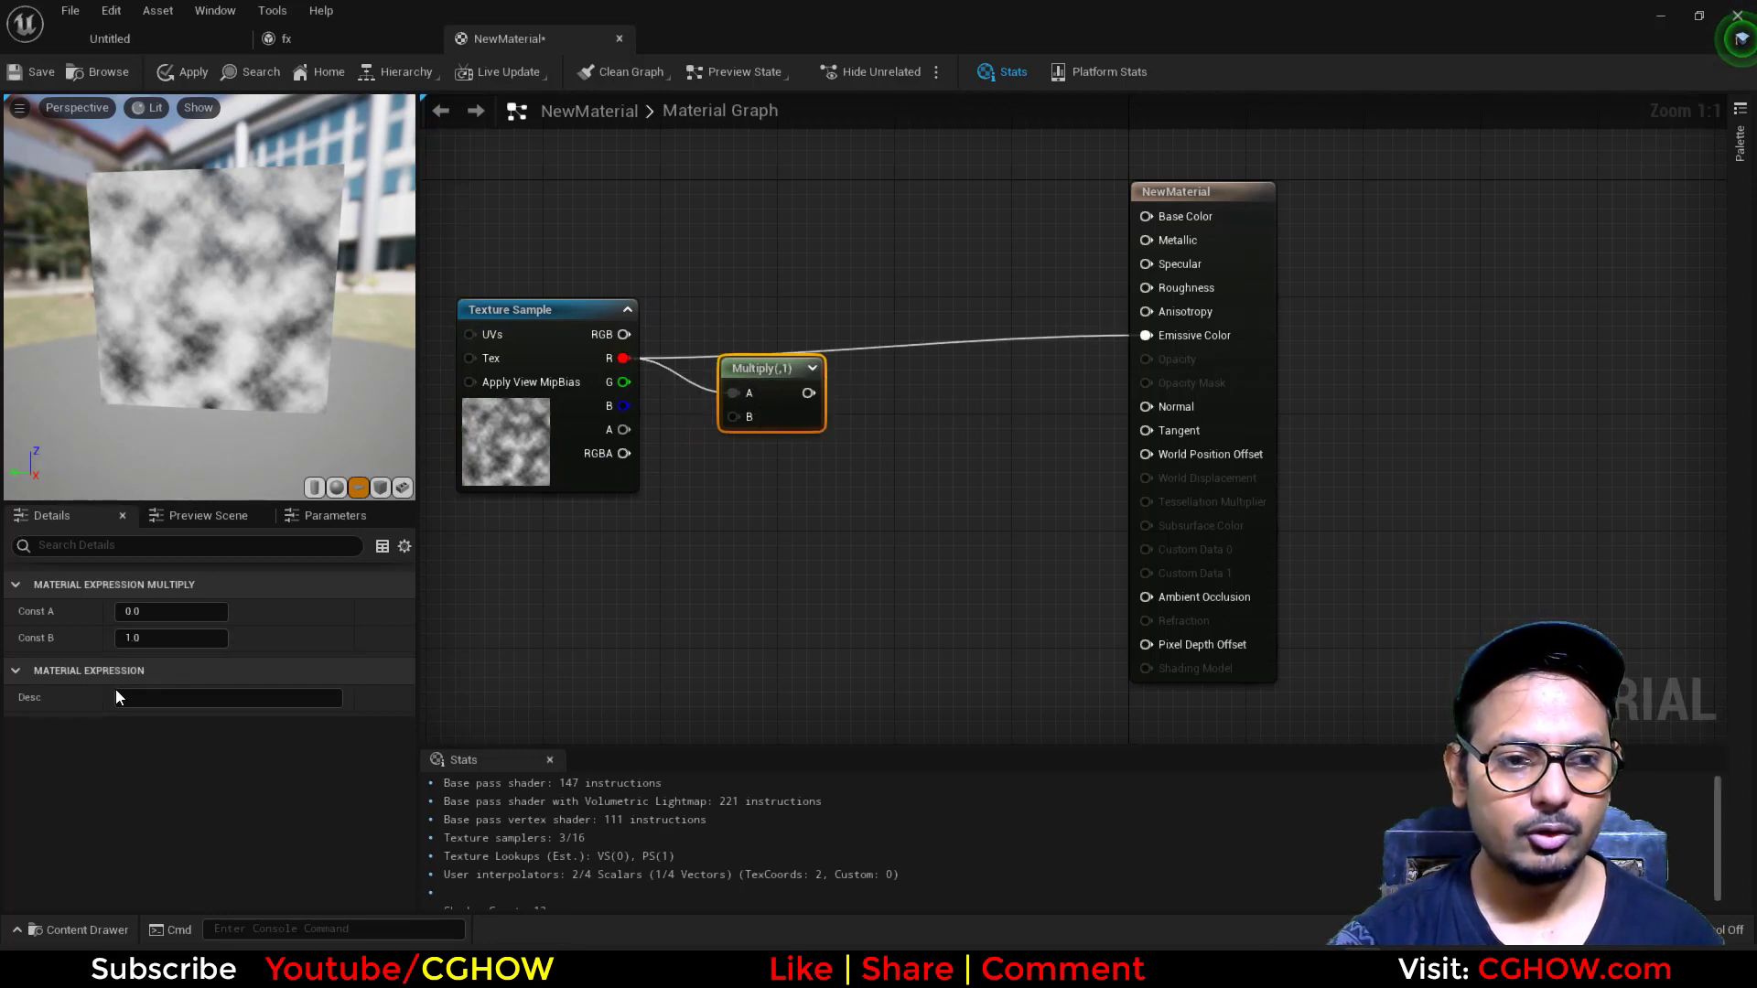
left_click(128, 639)
type("10")
key("Return")
left_click_drag(810, 393, 1147, 336)
- Insert a Floor node followed by a Saturate node between Multiply and Emissive Color
type("floor")
left_click(886, 516)
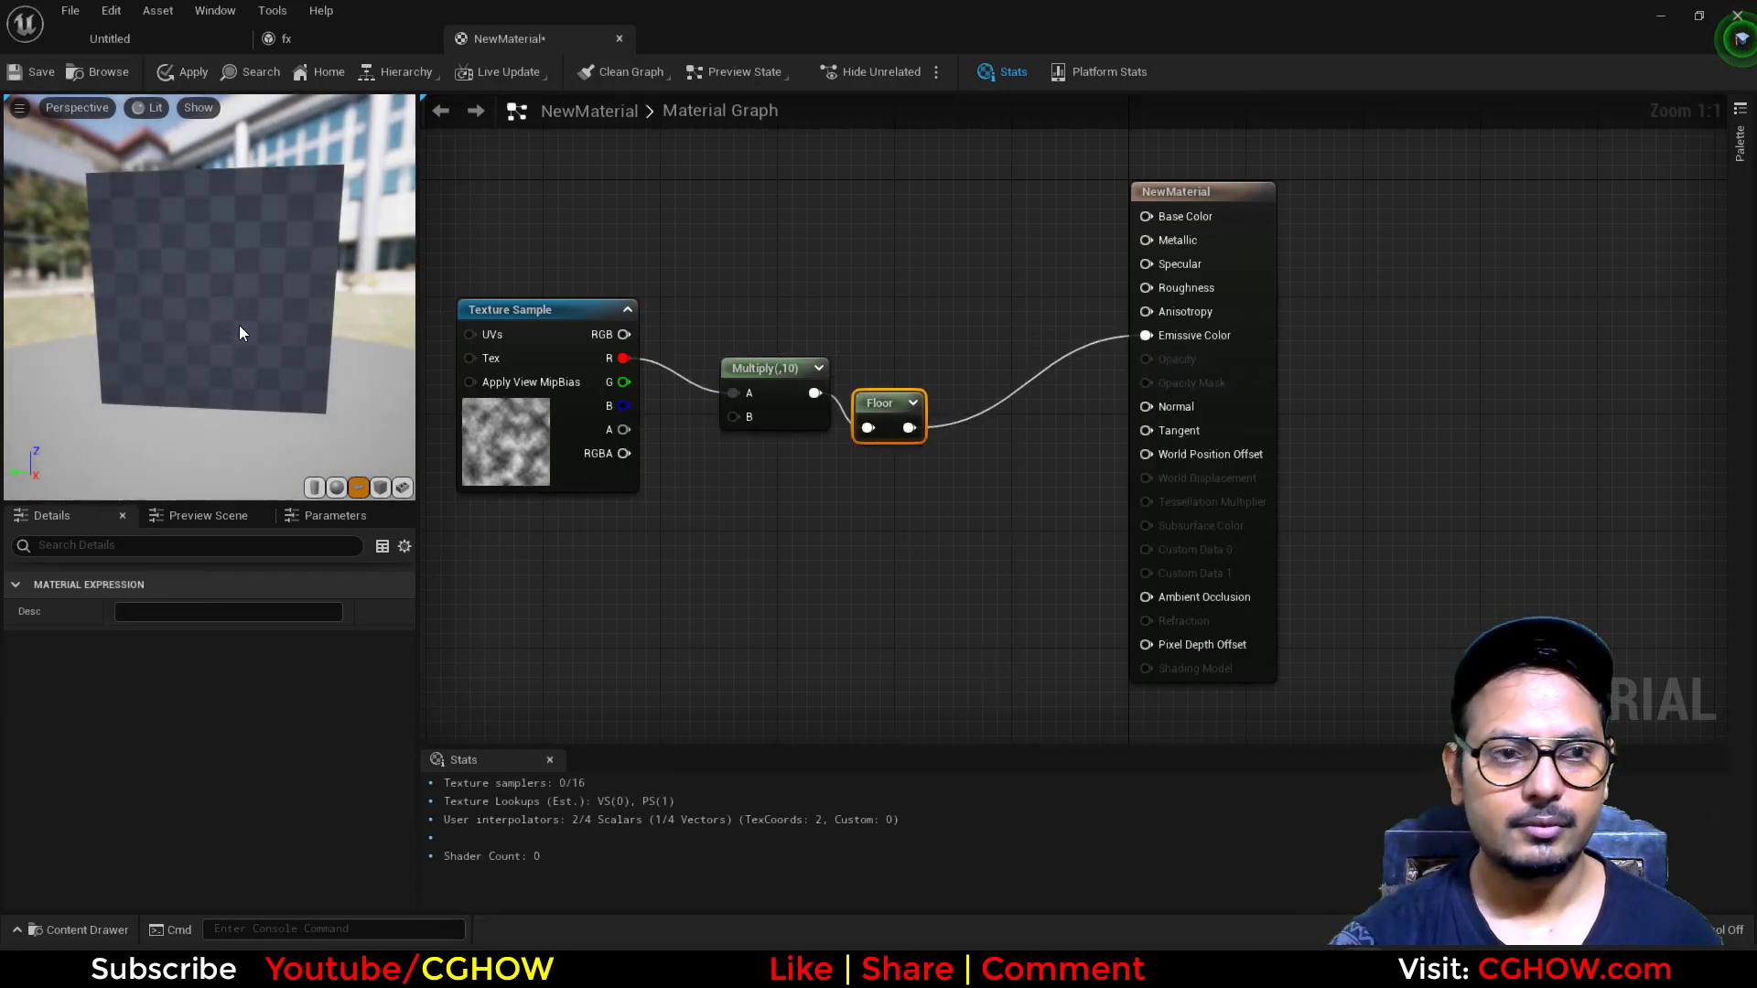
scroll(239, 333, "up", 5)
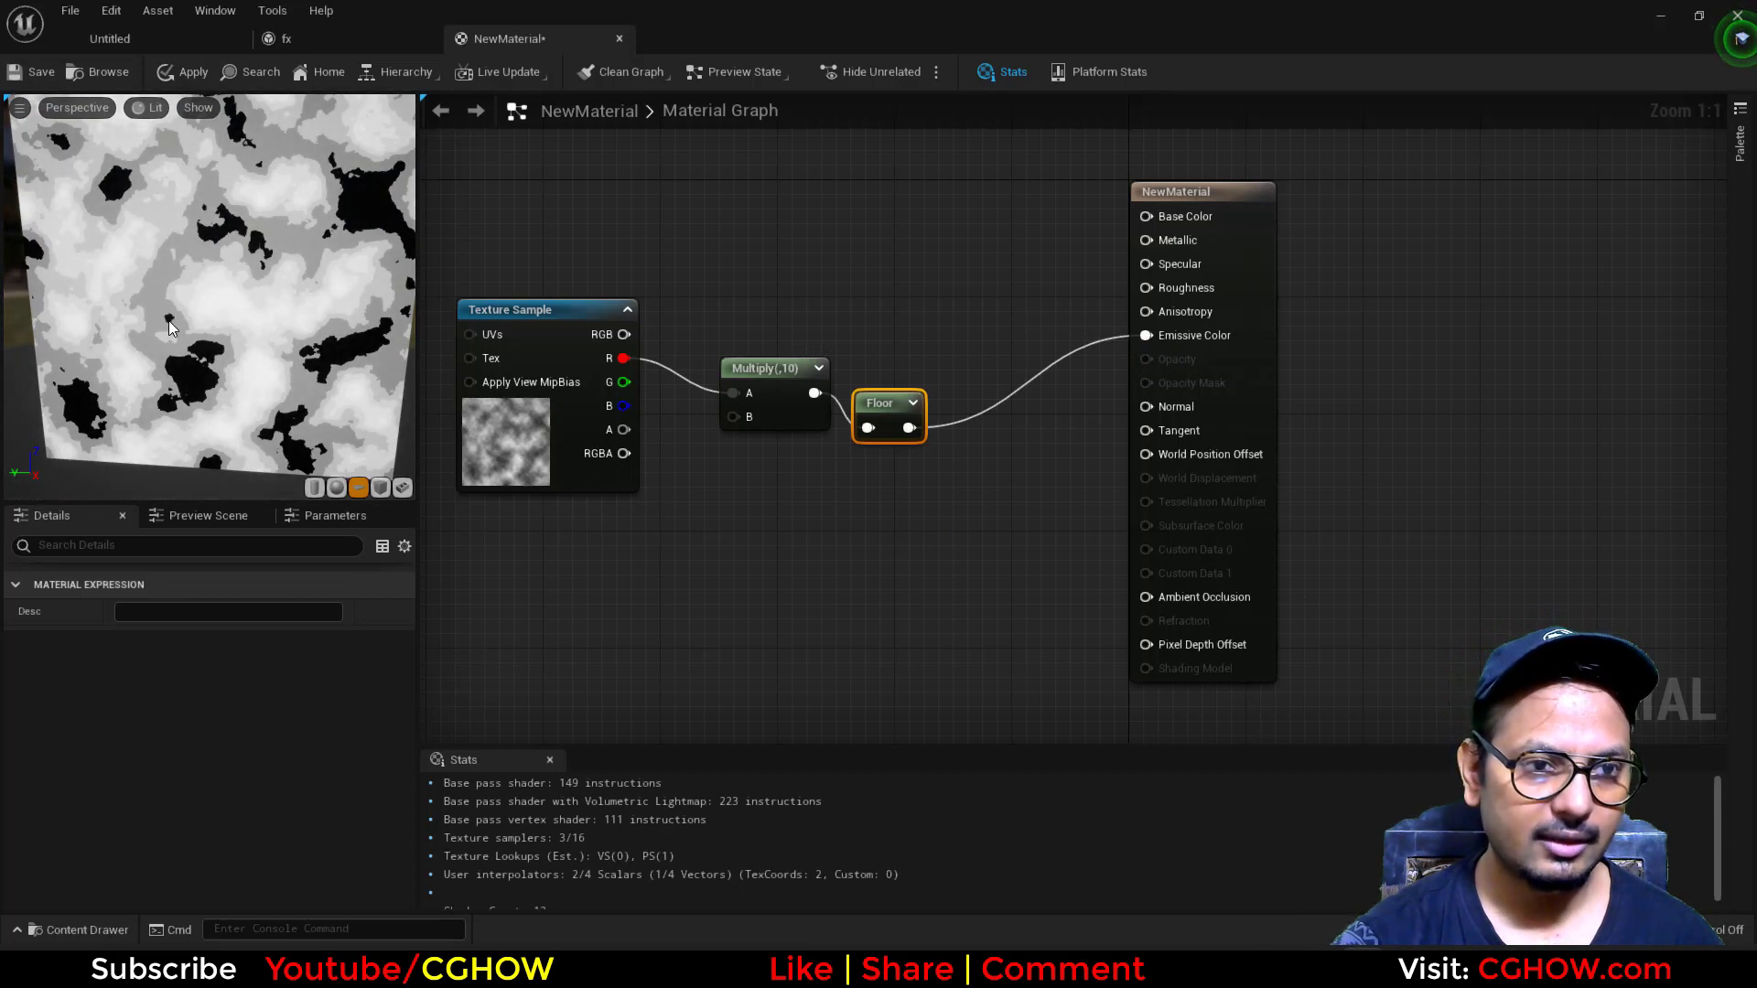
left_click_drag(909, 428, 1146, 335)
type("satu")
left_click(1011, 468)
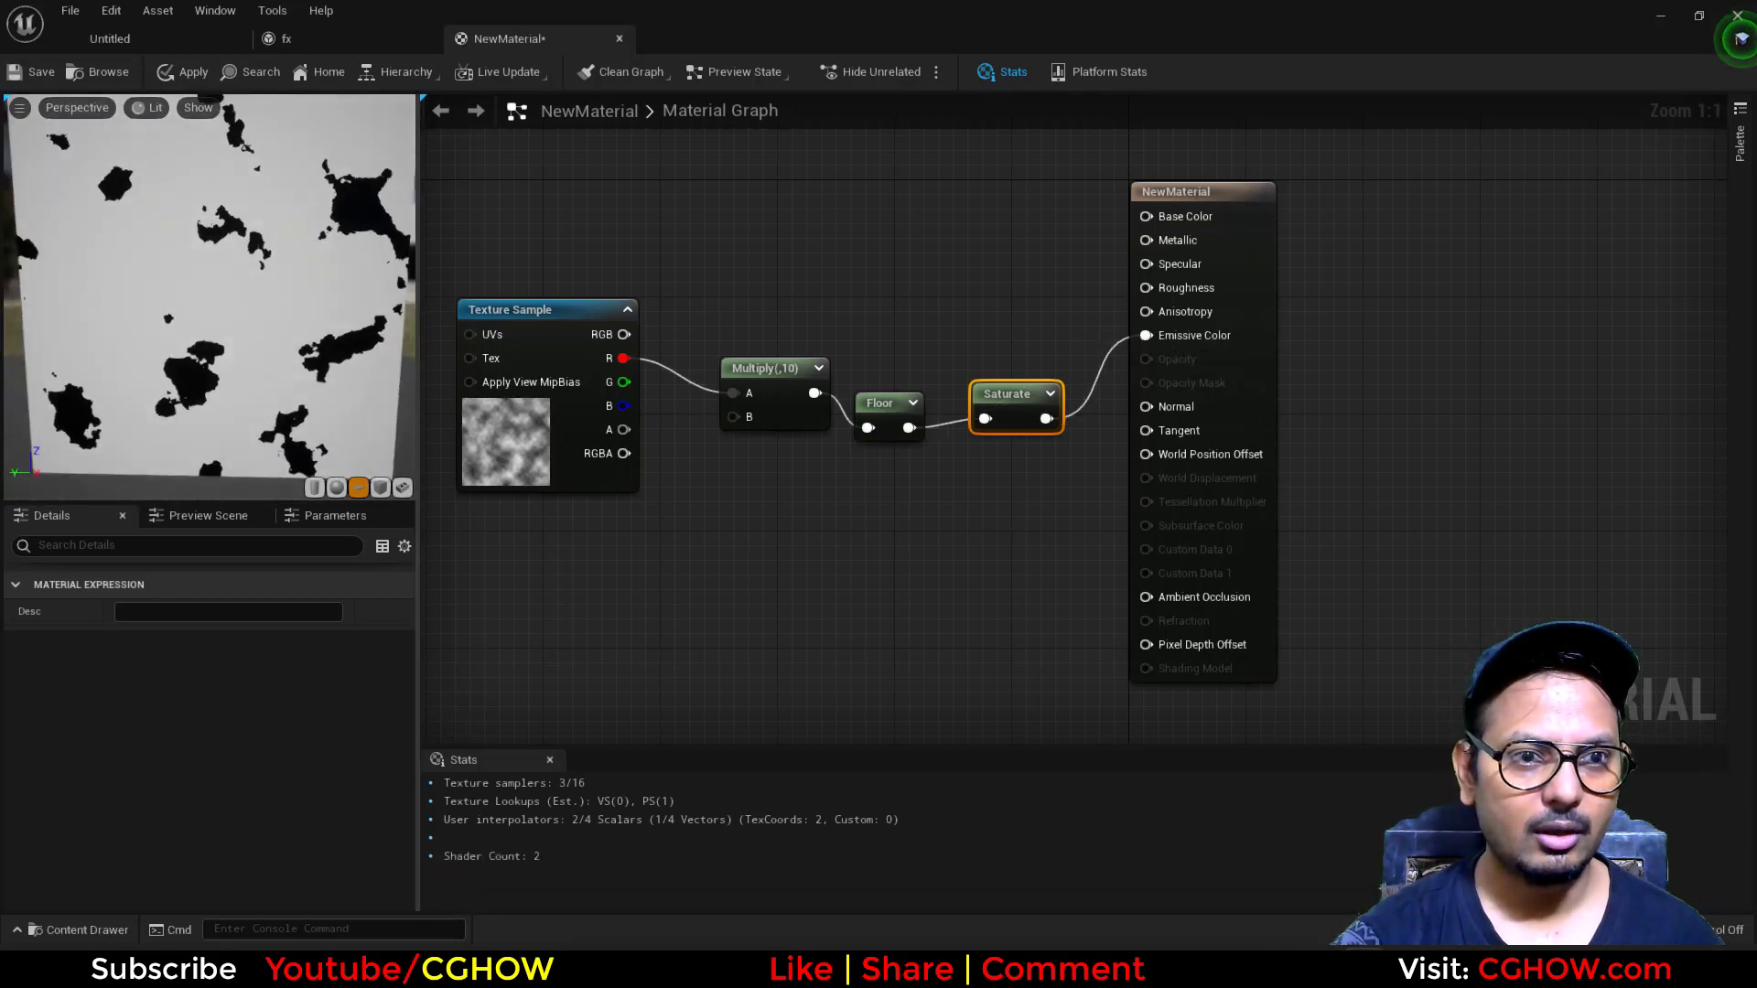
- Close the new material without applying its graph changes
left_click_drag(528, 243, 1025, 481)
middle_click(498, 35)
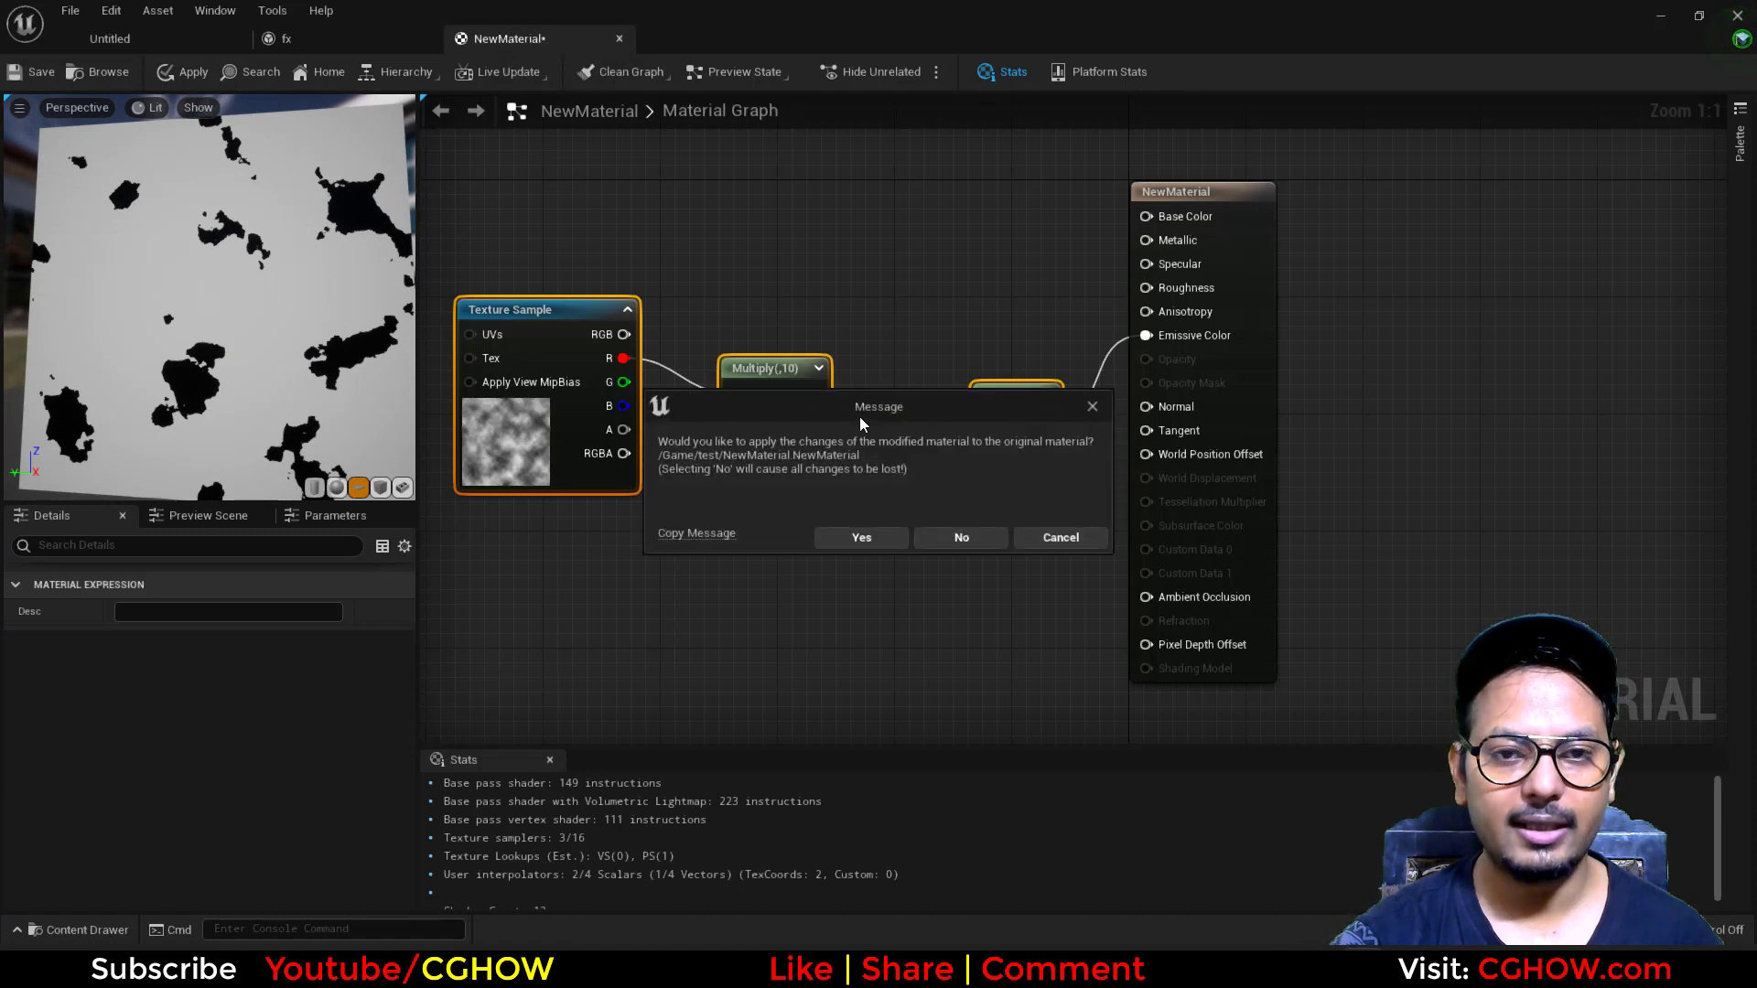
left_click(961, 539)
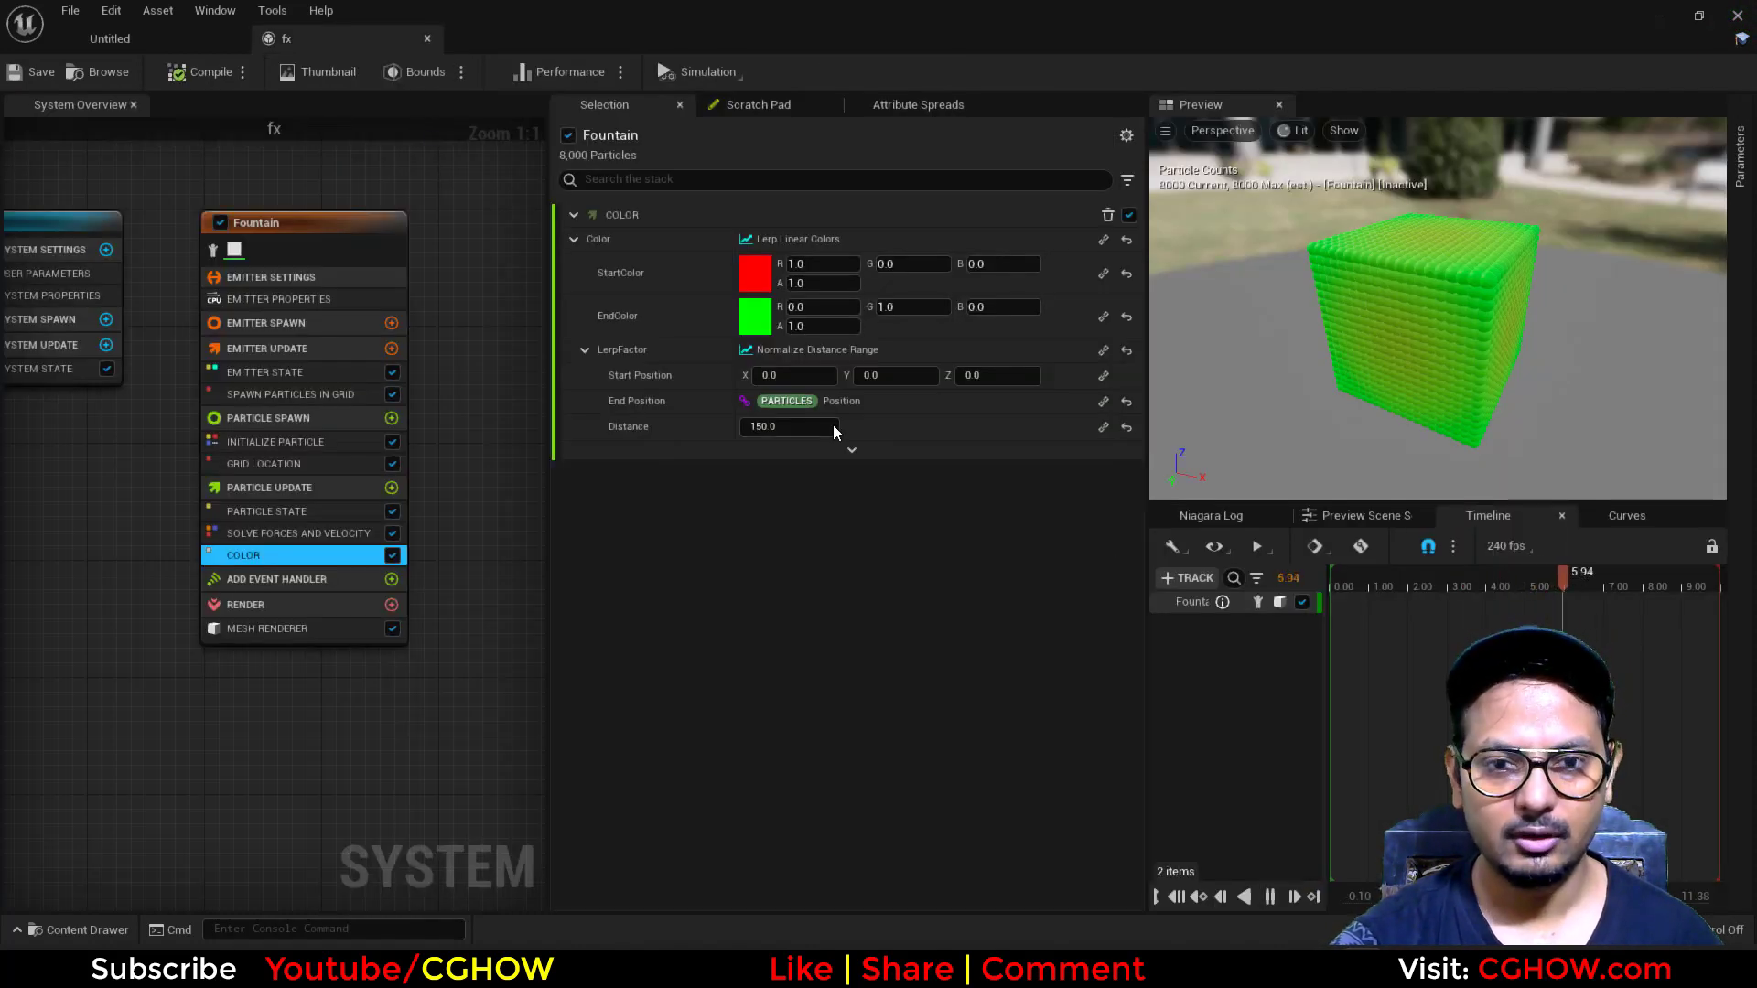
- Reset the Color module's LerpFactor and assign it a Clamp Float whose Float input is a Floor Float
left_click(1126, 353)
left_click(1104, 353)
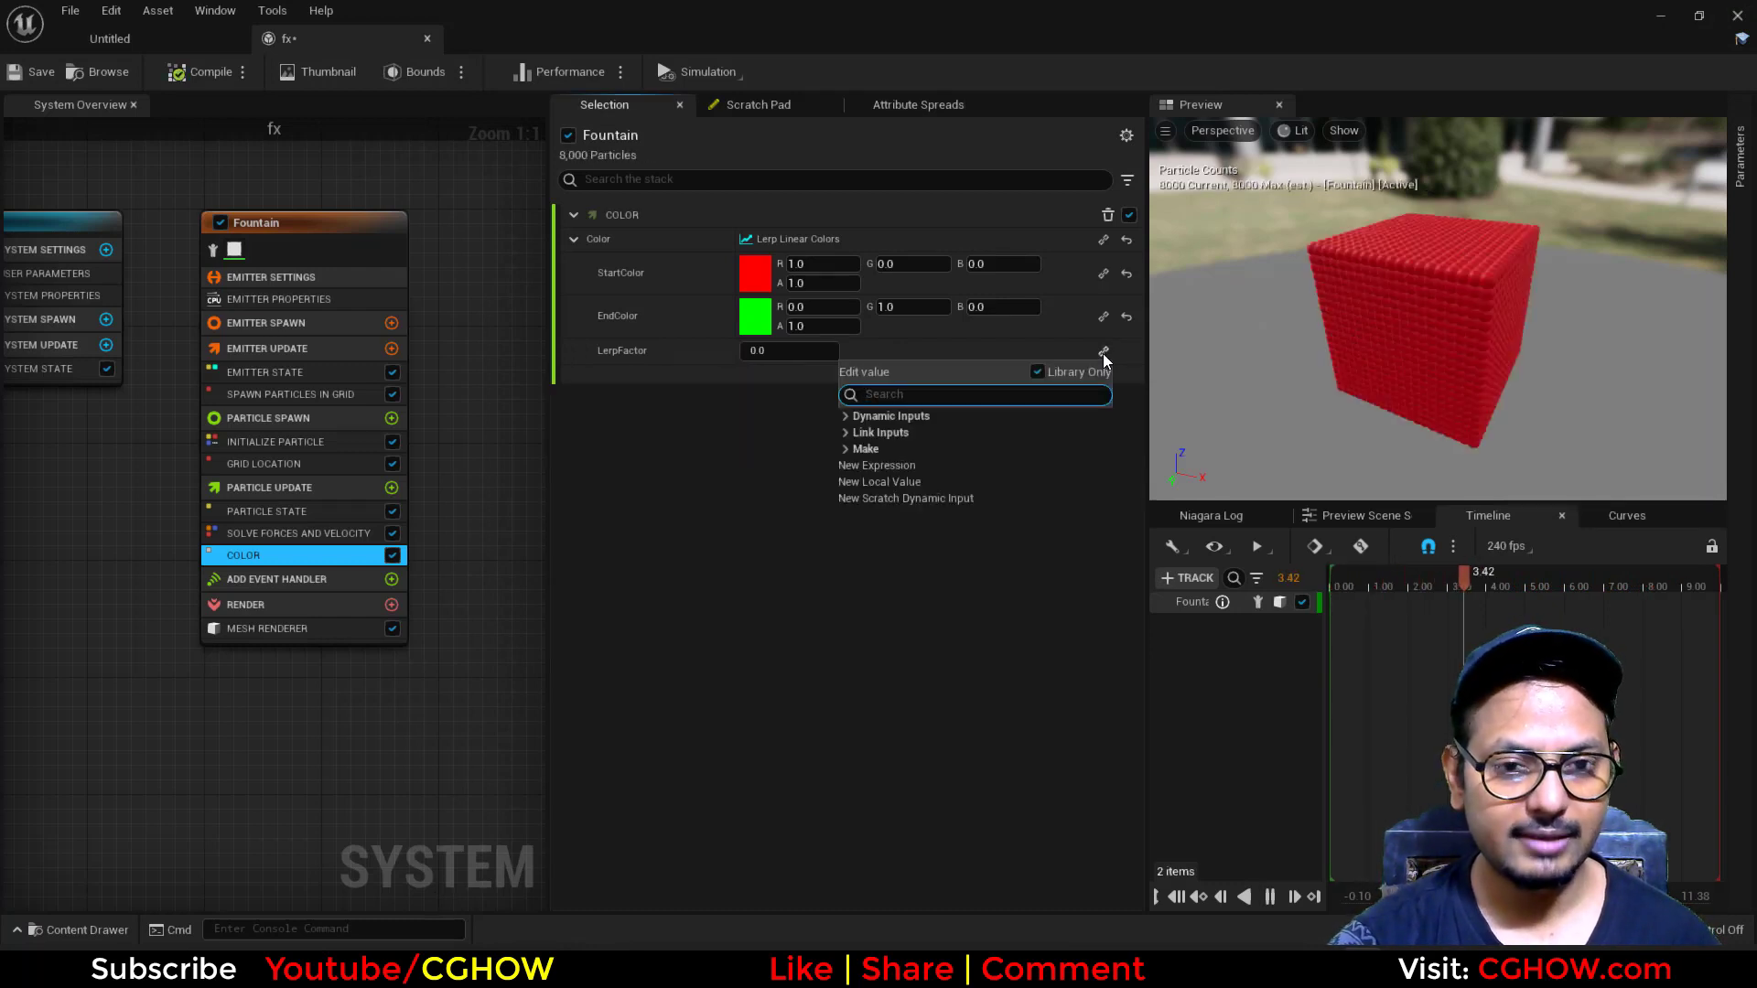
type("clam")
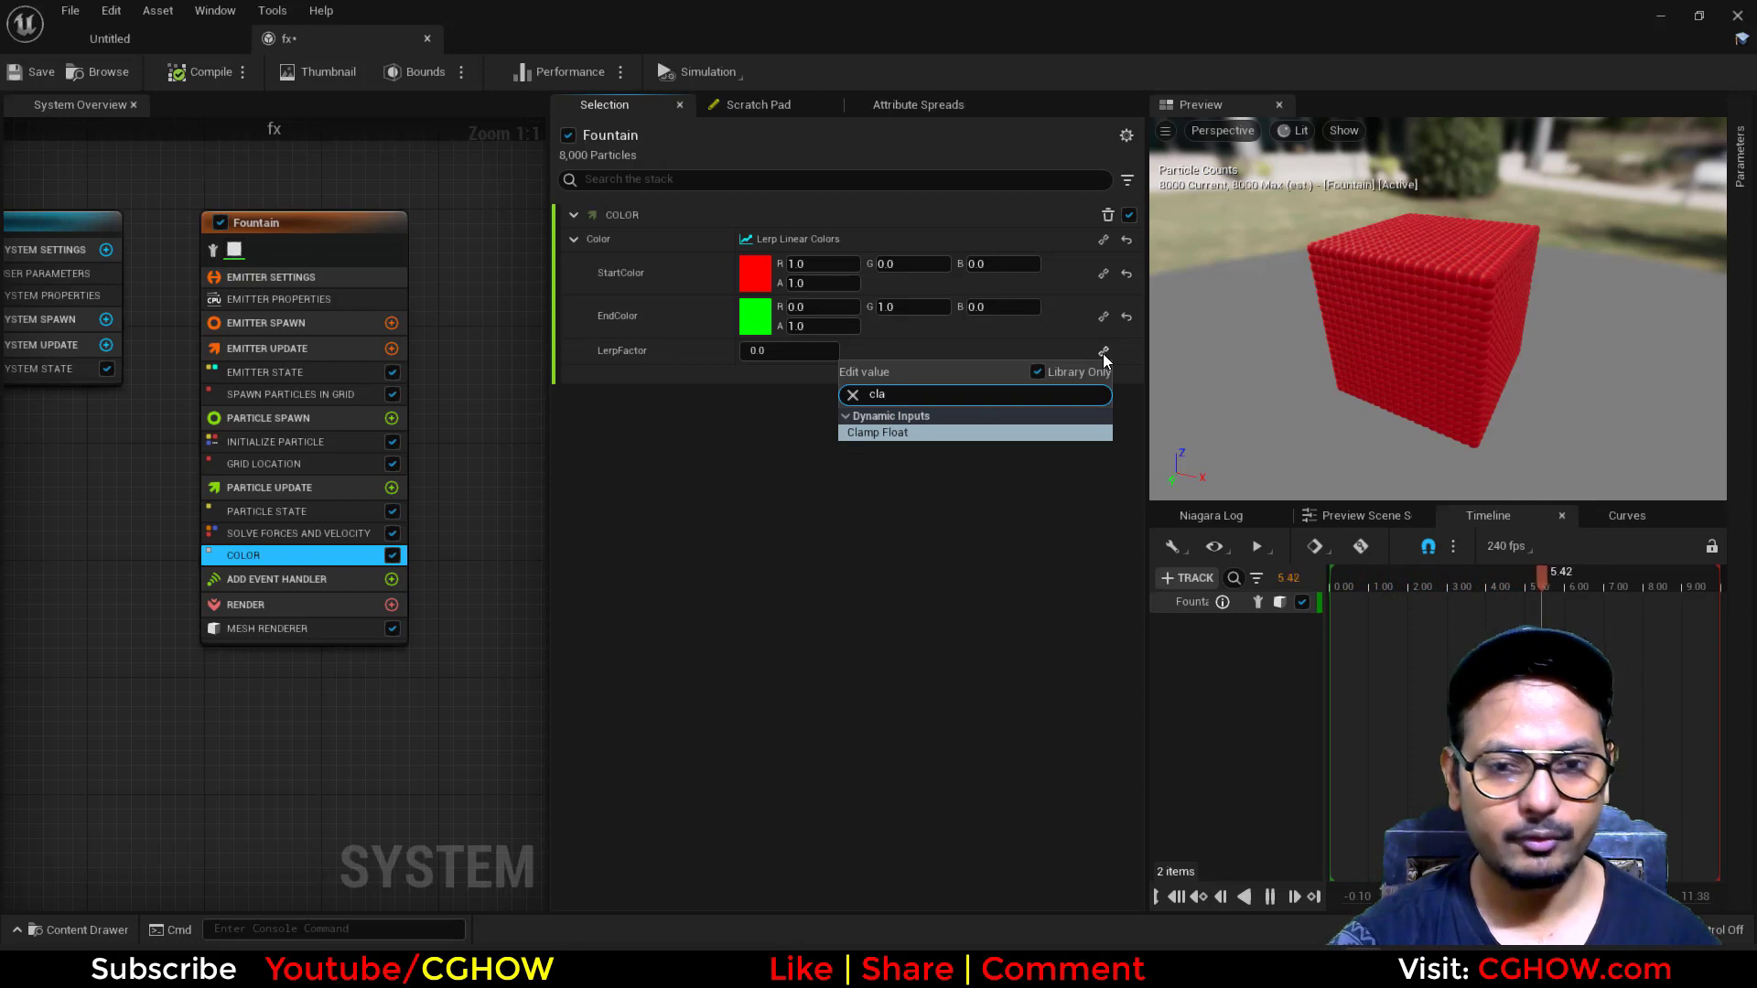
left_click(968, 426)
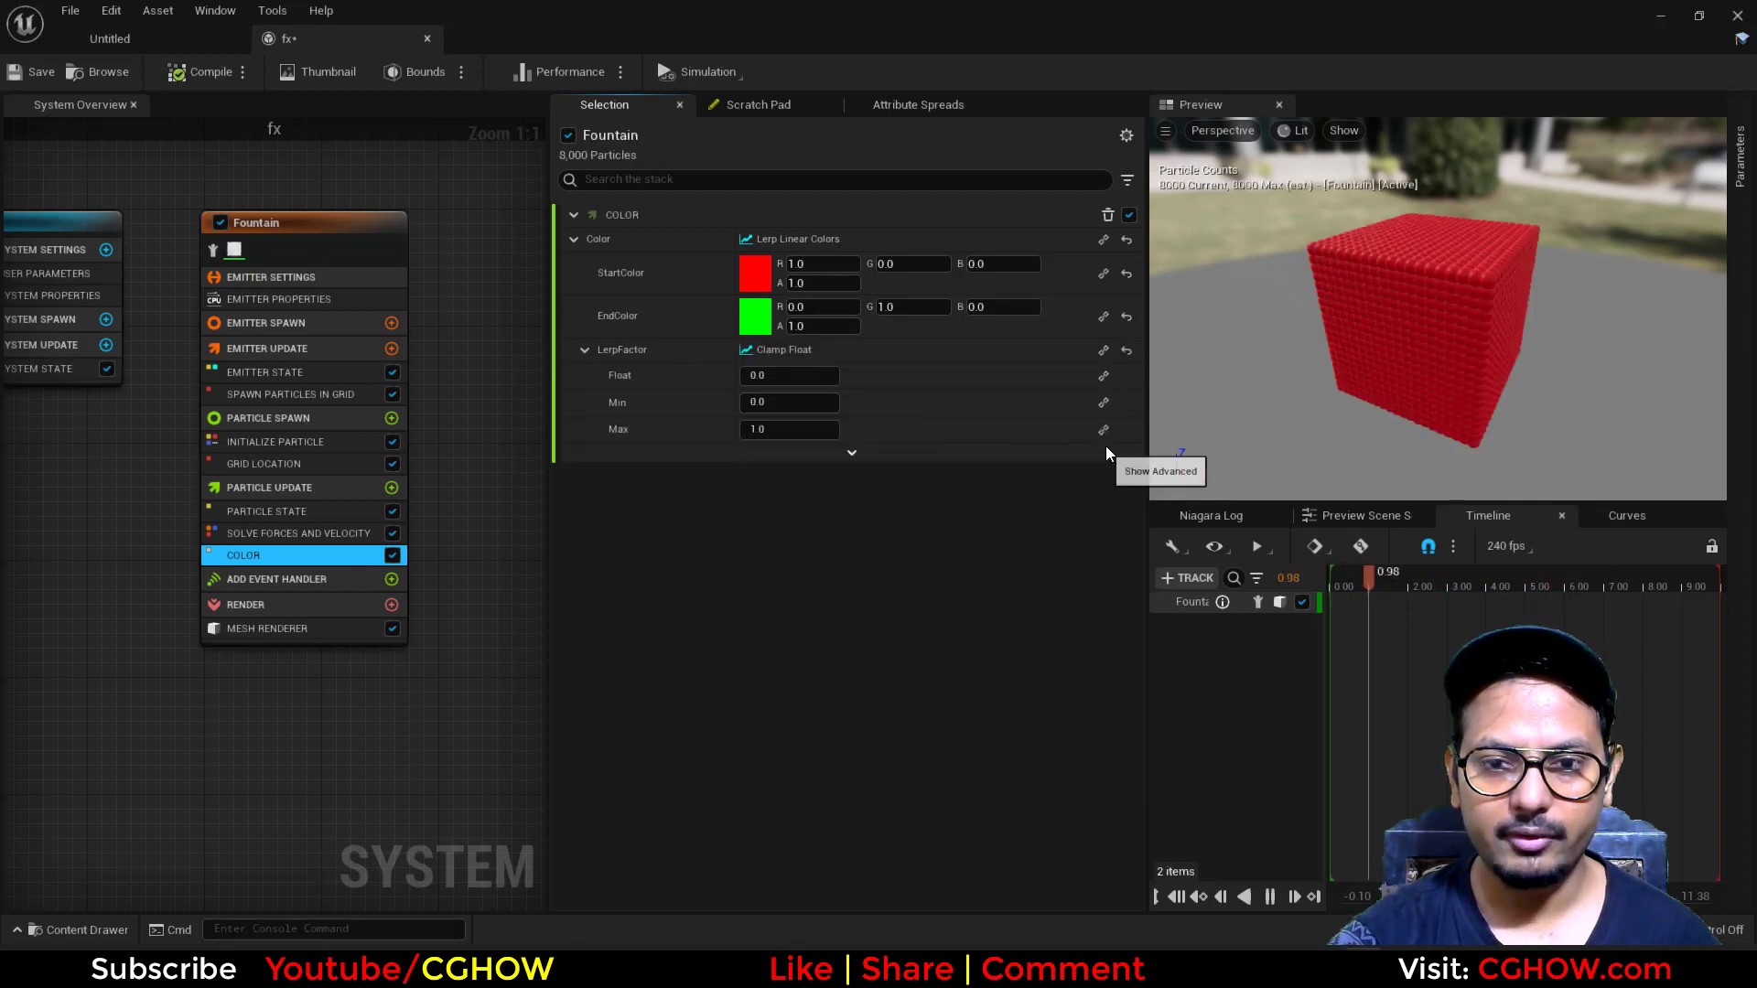
left_click(1104, 377)
type("flo")
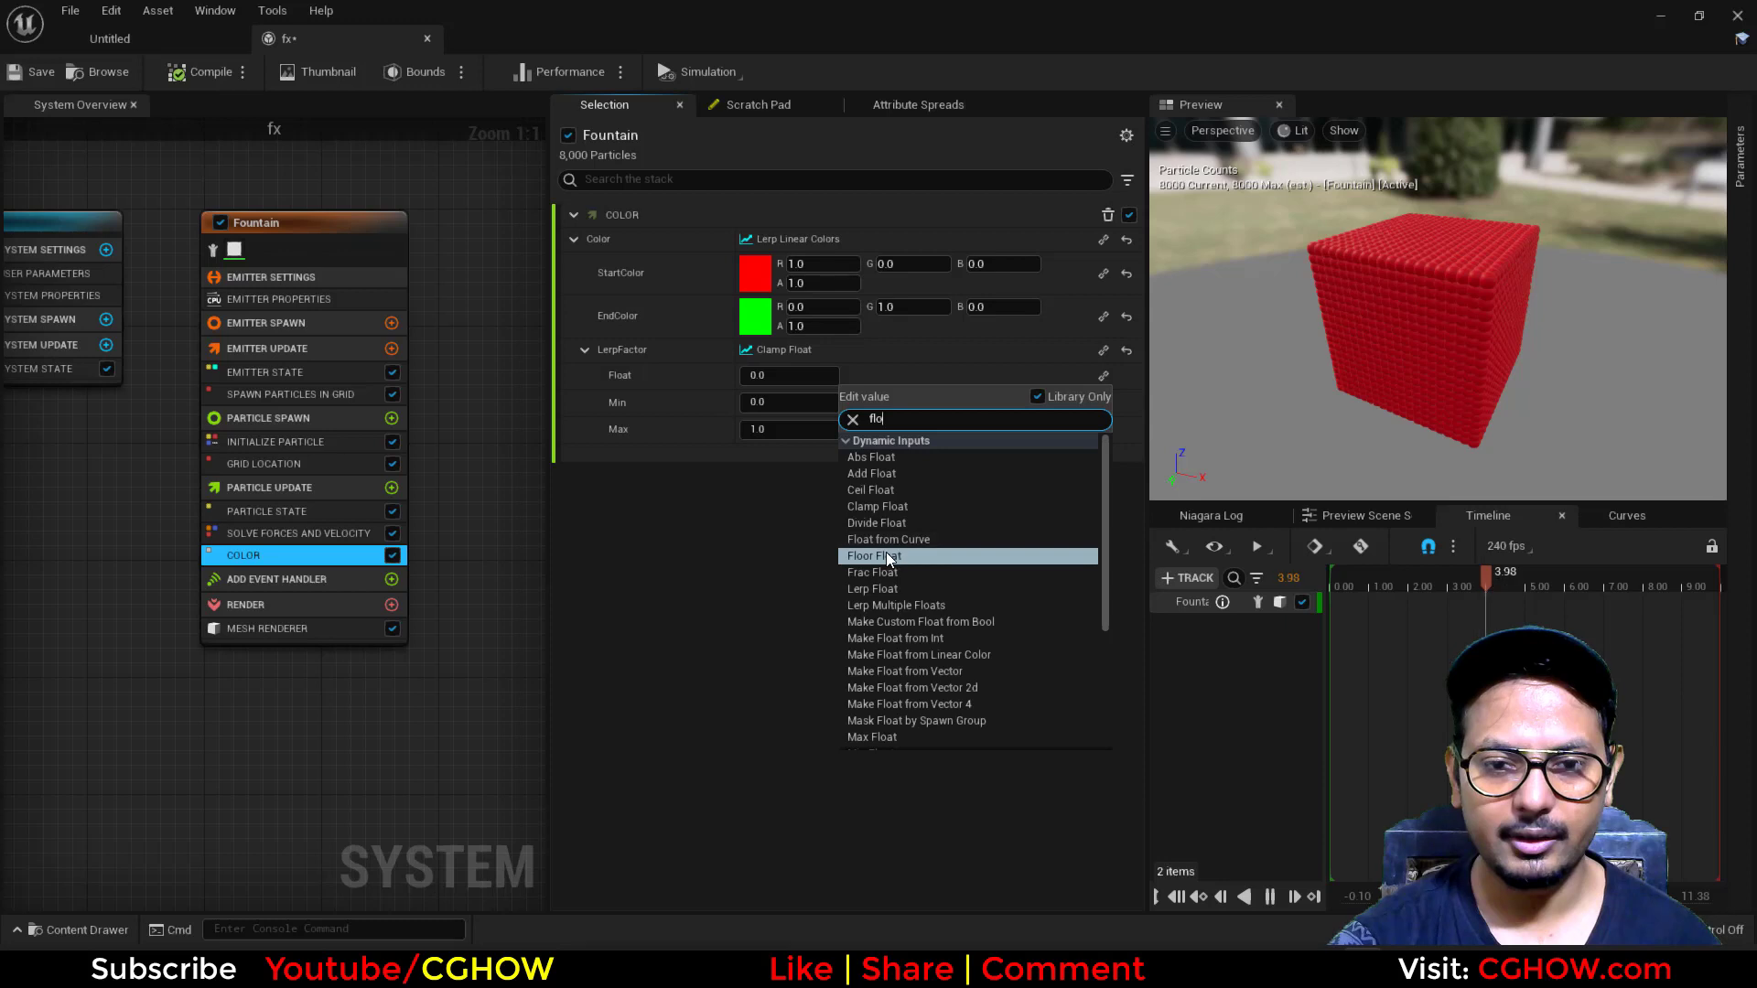
left_click(886, 553)
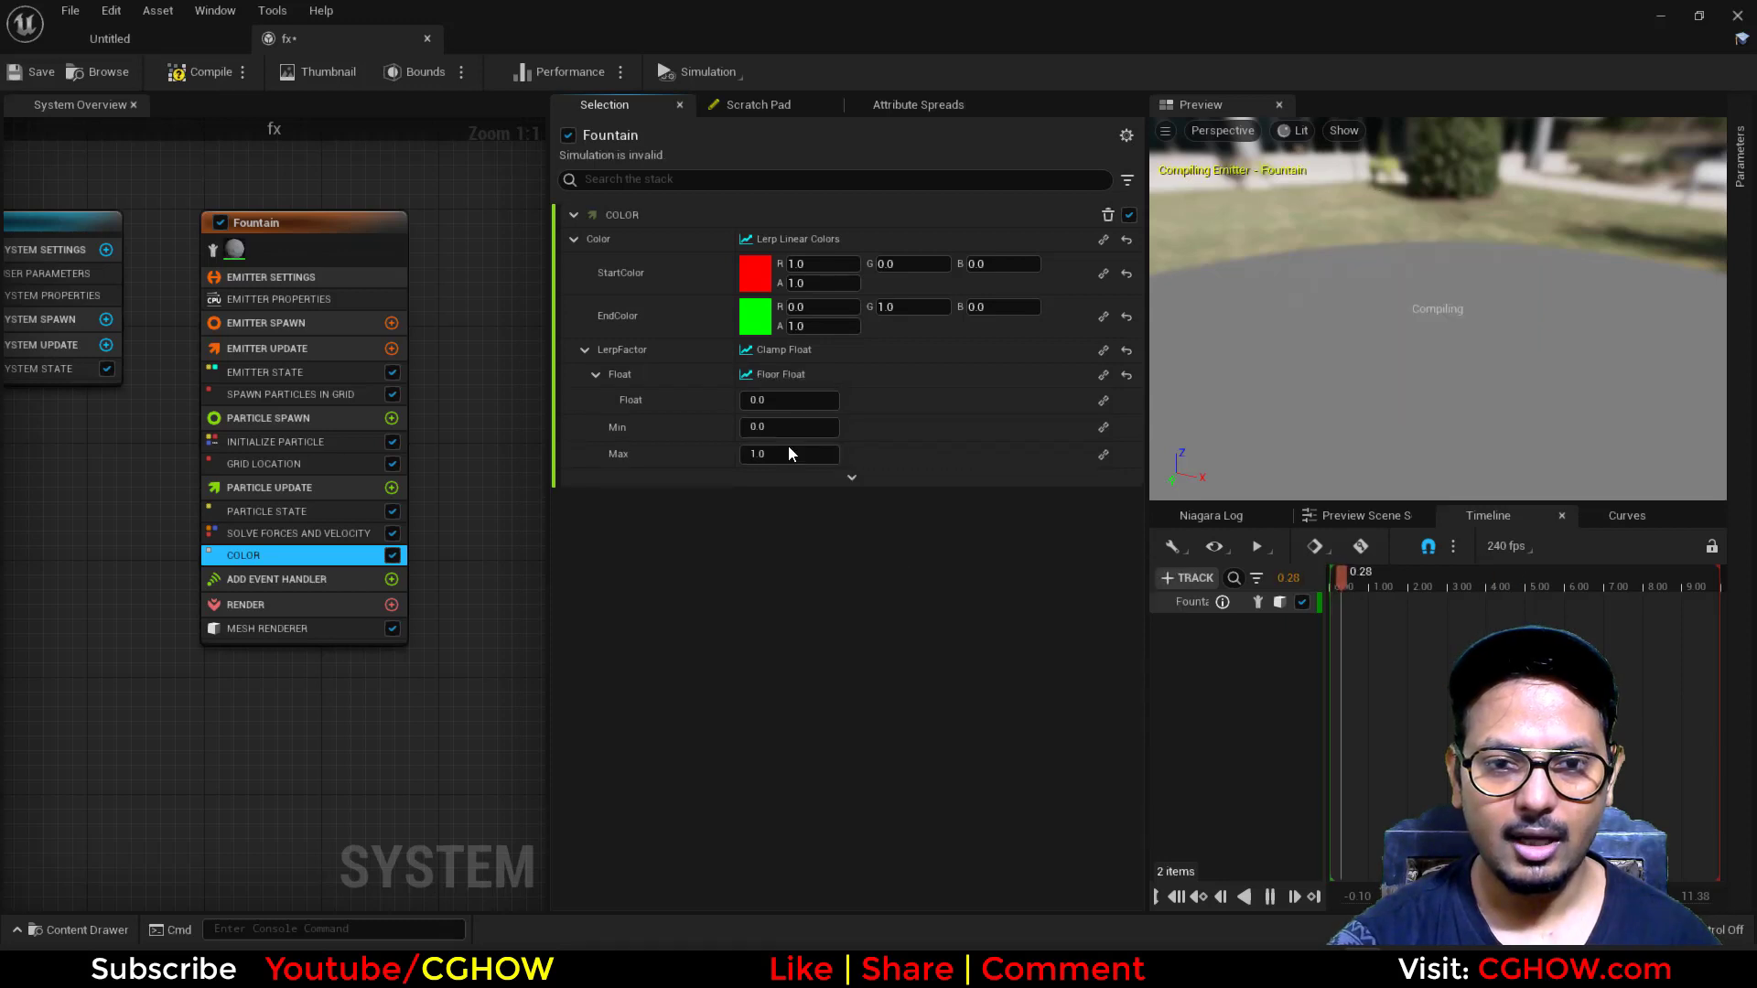
- Assign a Multiply Float to the Floor Float's input and set its B value to 10
left_click(1104, 403)
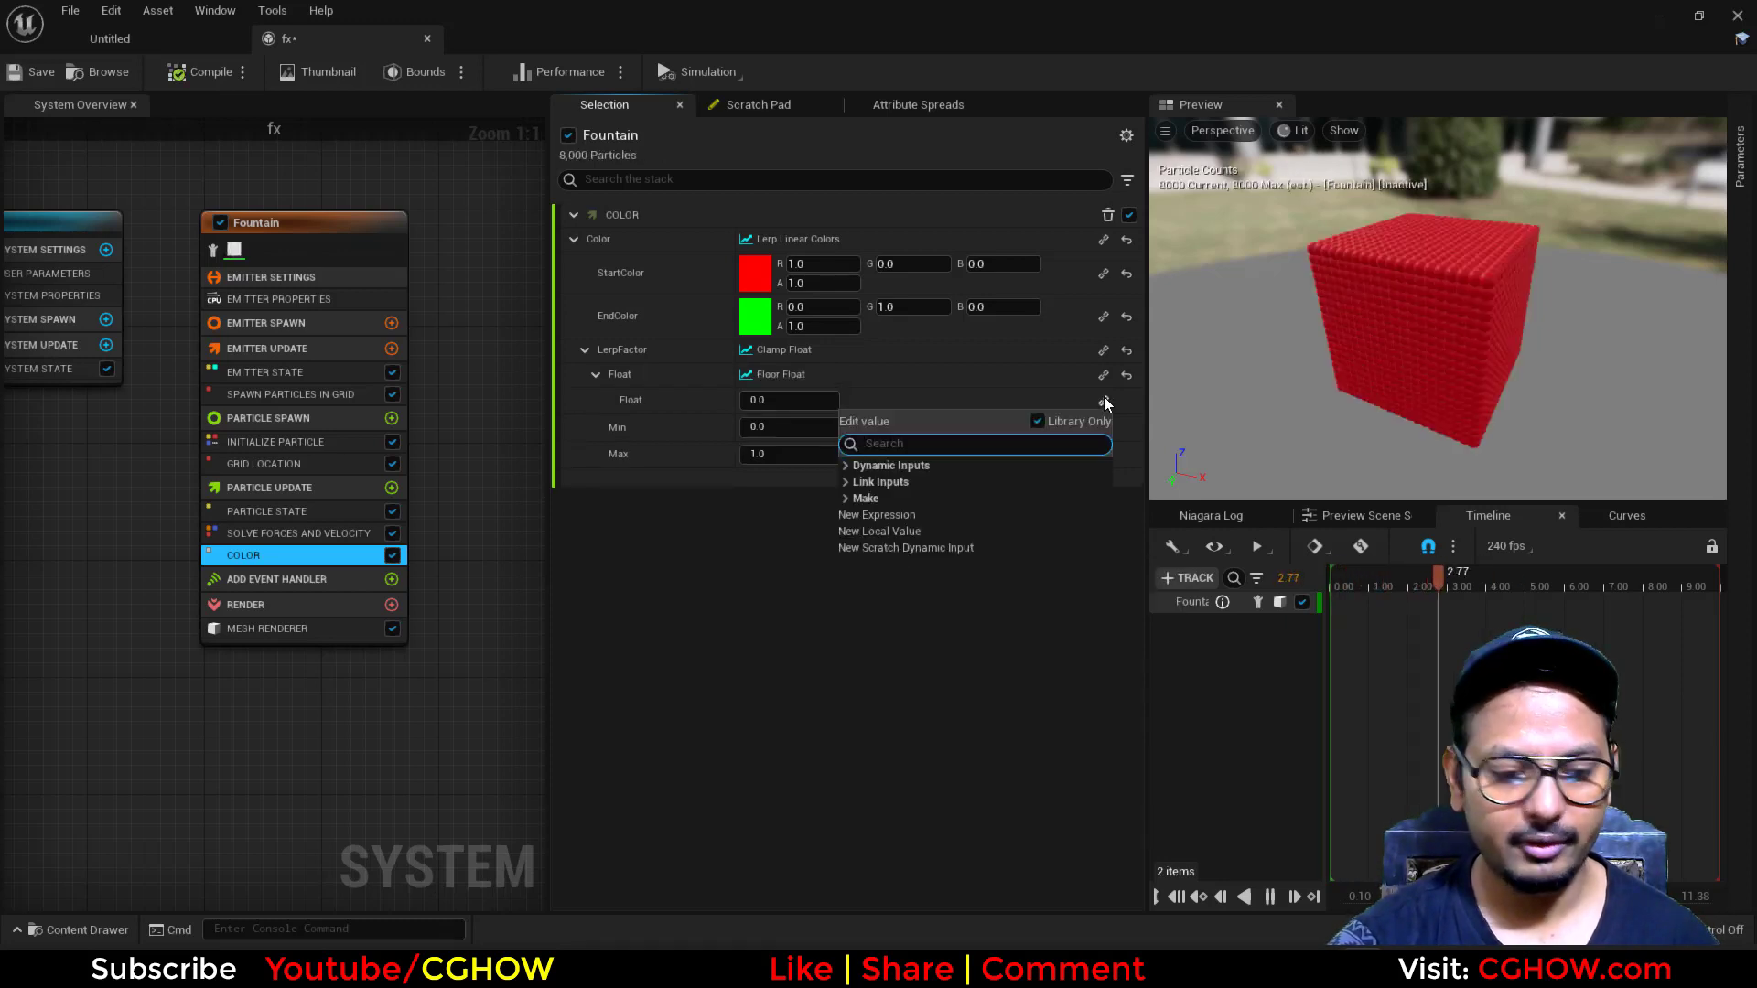
type("mul")
left_click(898, 500)
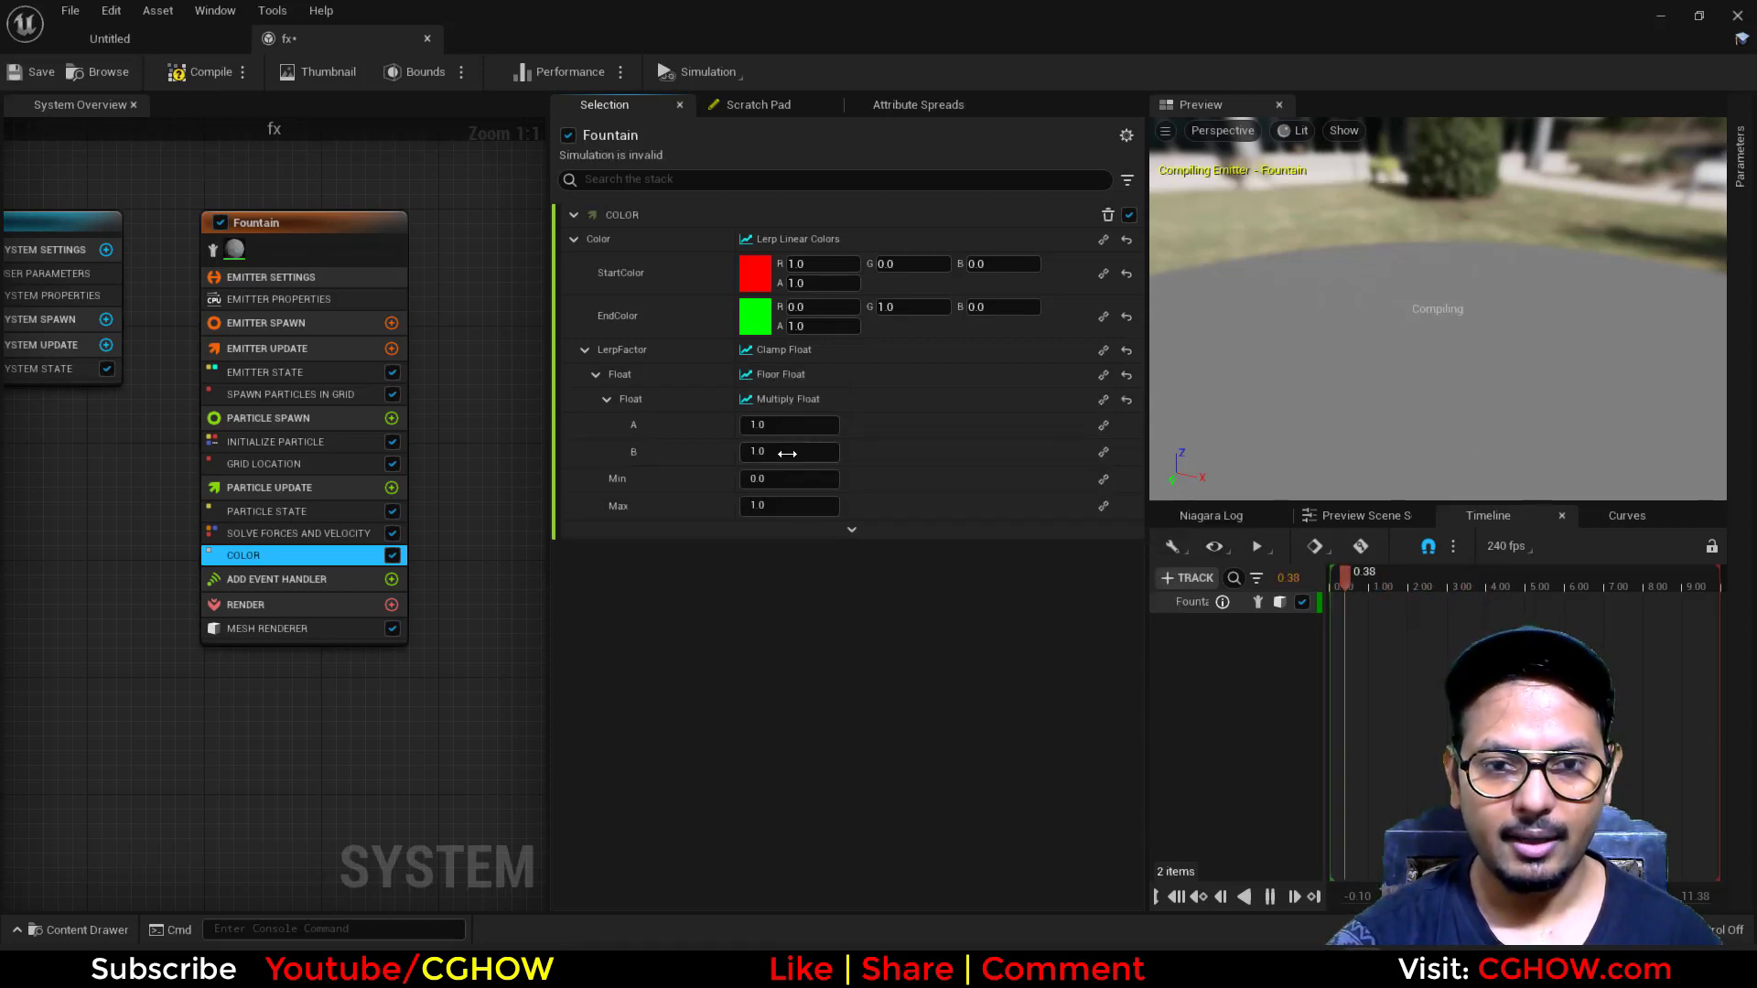
left_click(772, 452)
type("10")
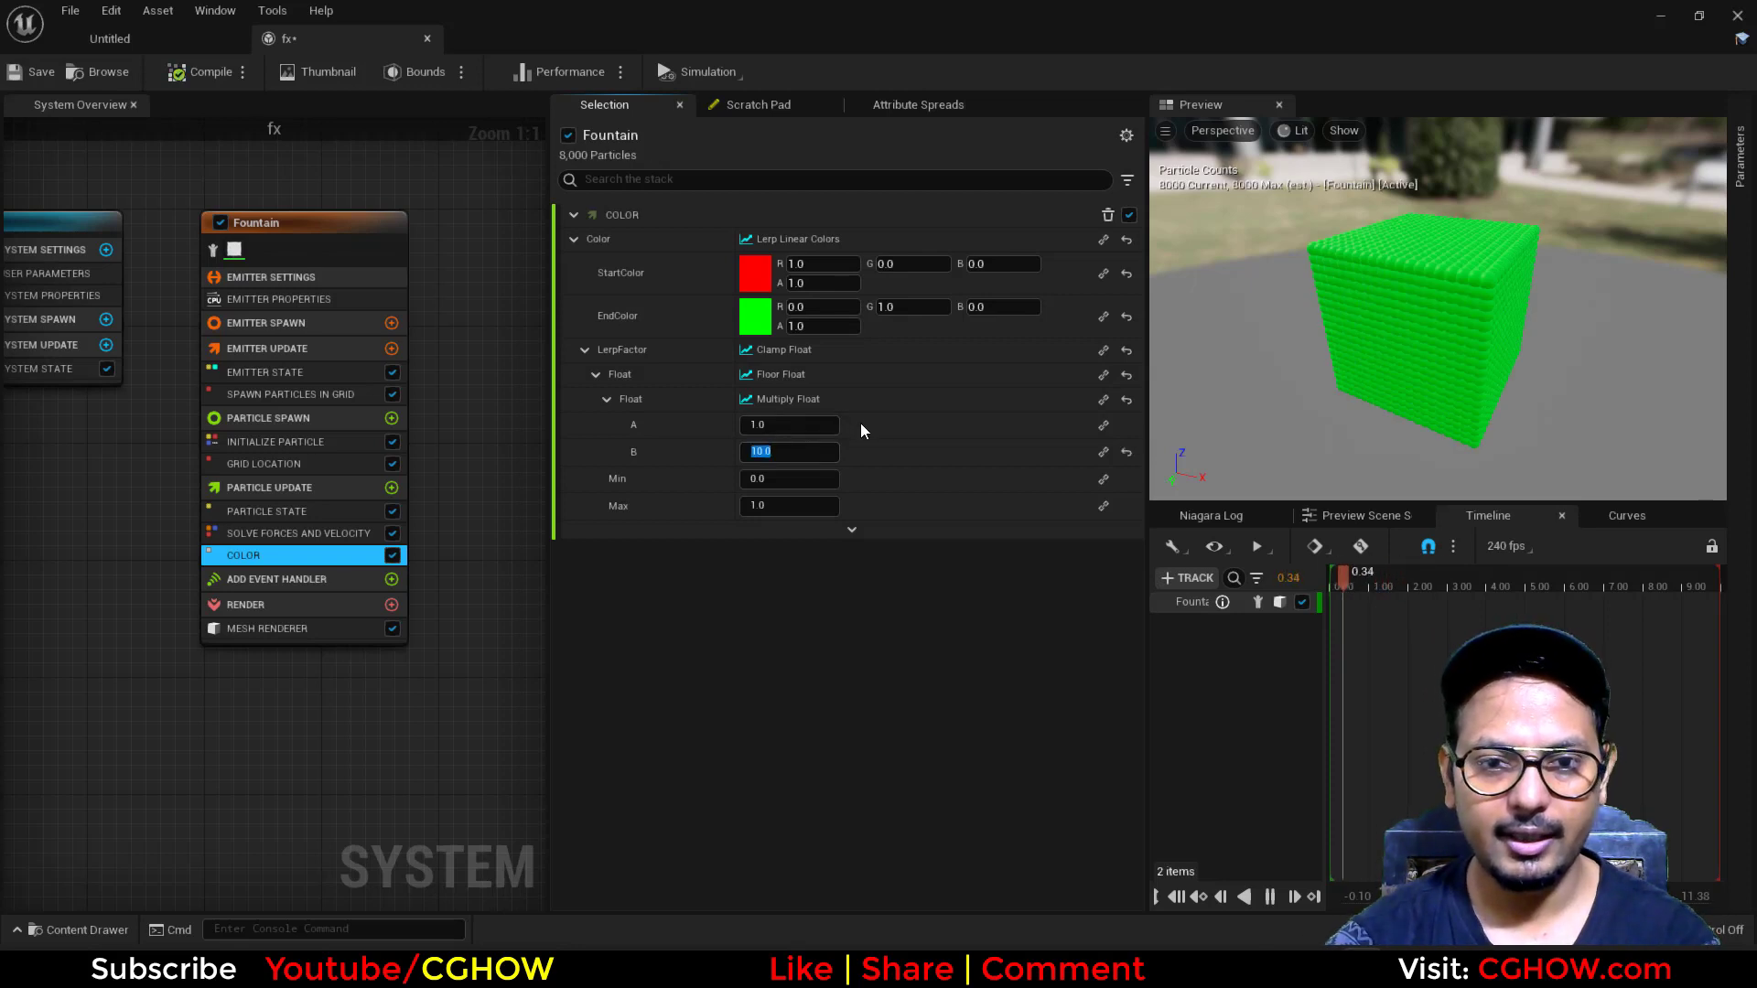
- Assign Normalize Distance Range to the multiply's A input, with End Position linked to Particles Position and Distance set to 150
left_click(1104, 426)
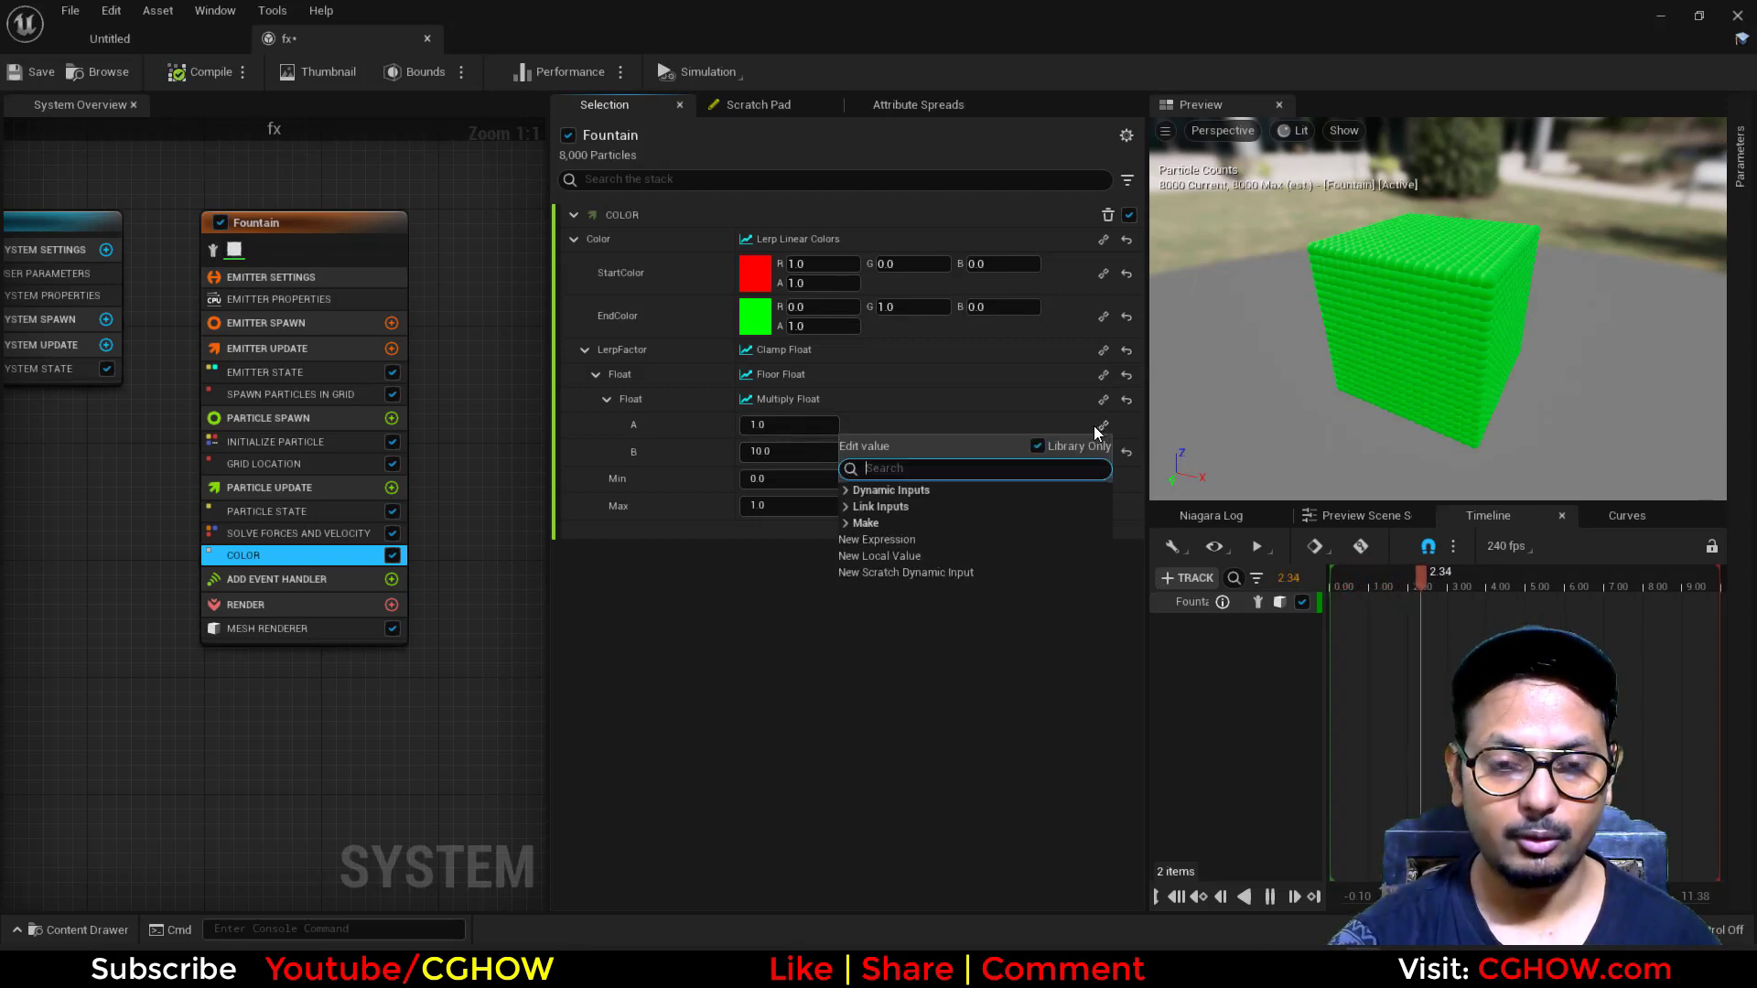
type("dis")
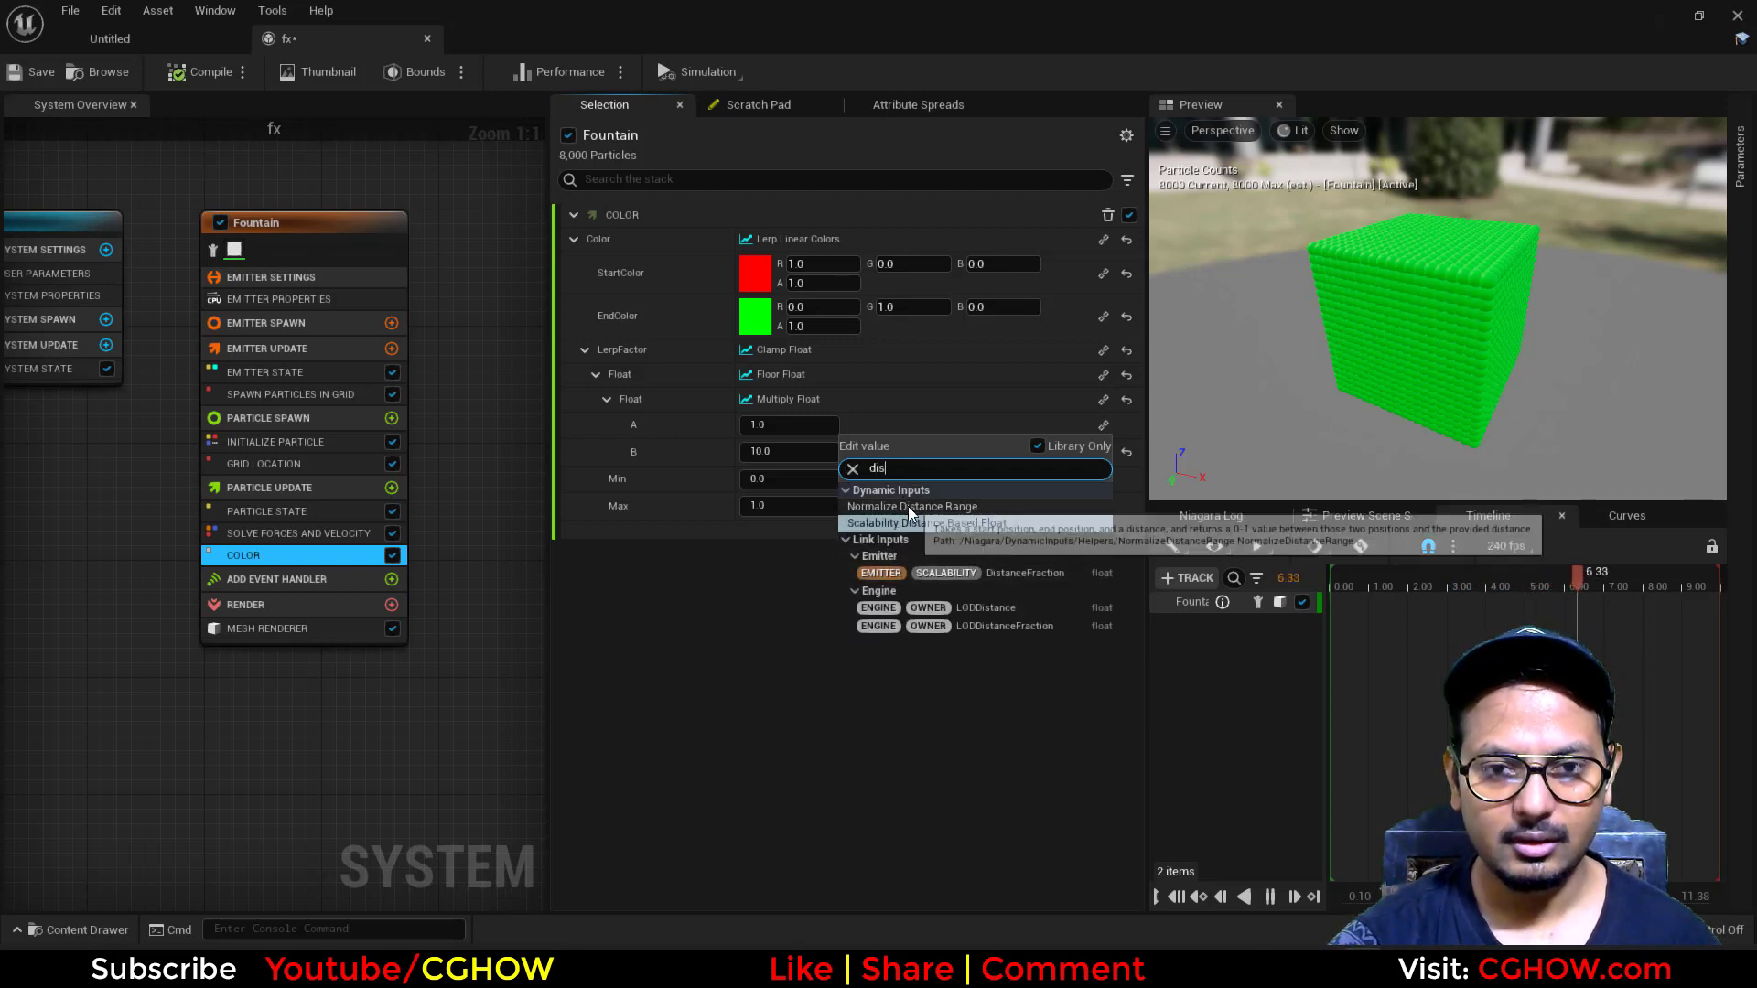
left_click(908, 507)
left_click(1103, 477)
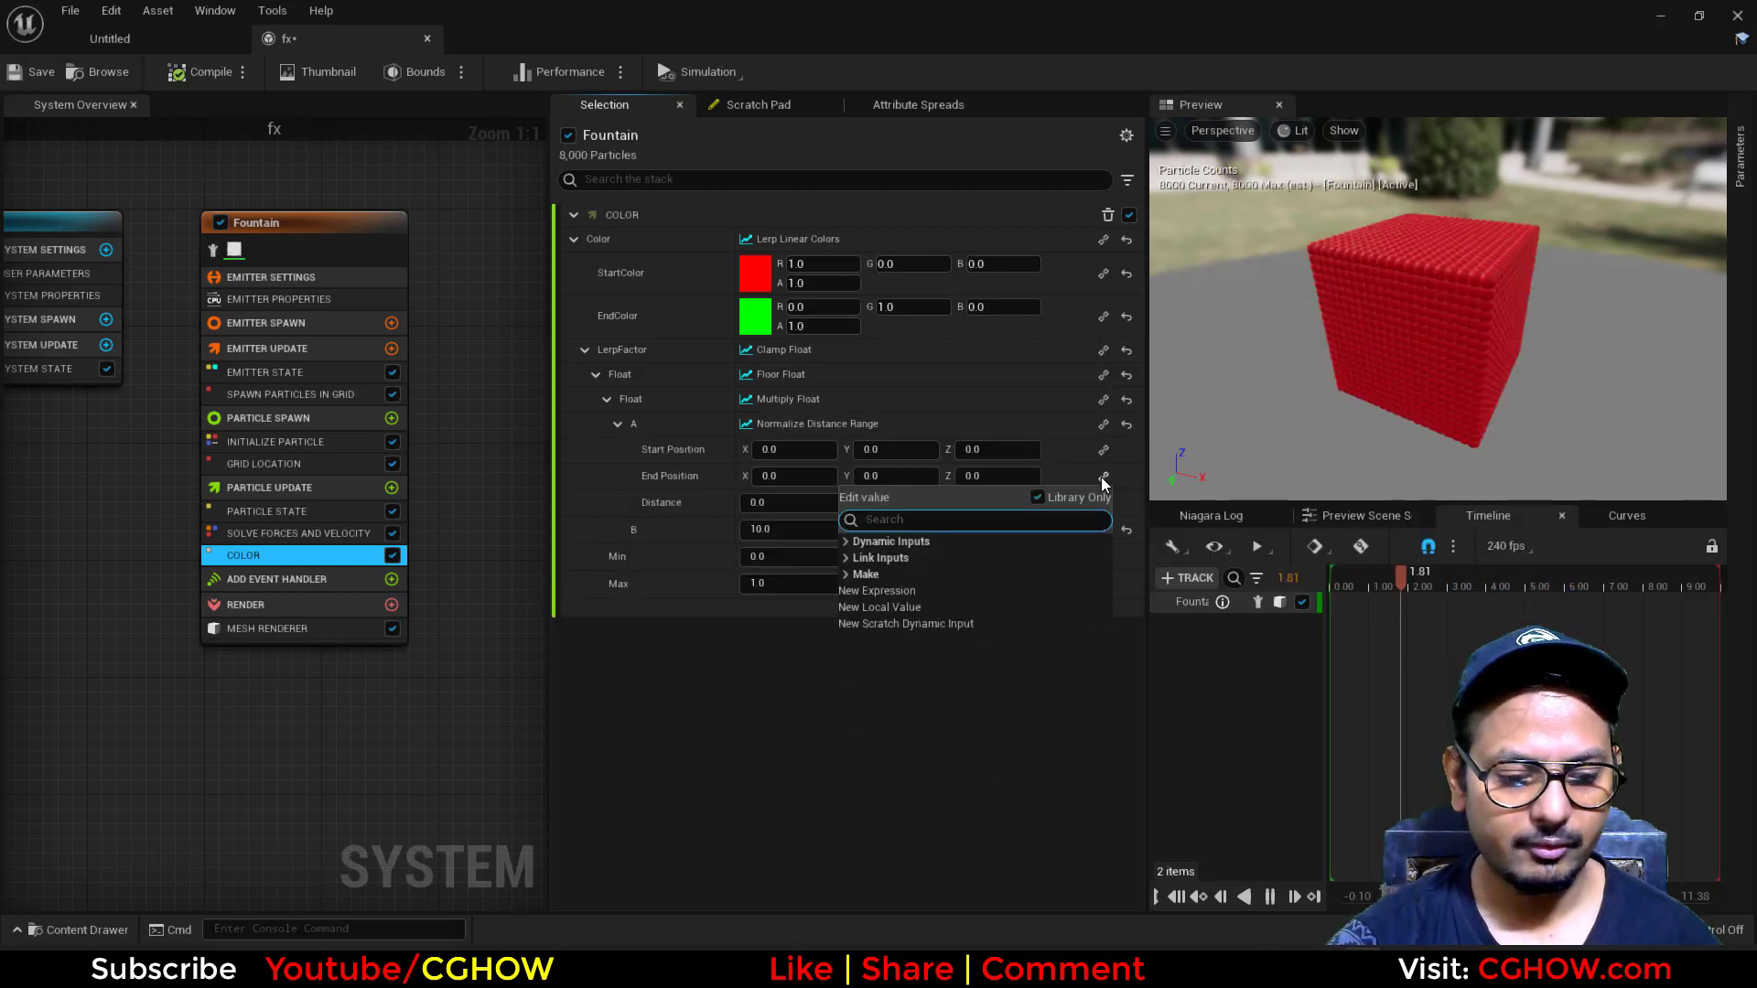
type("pos")
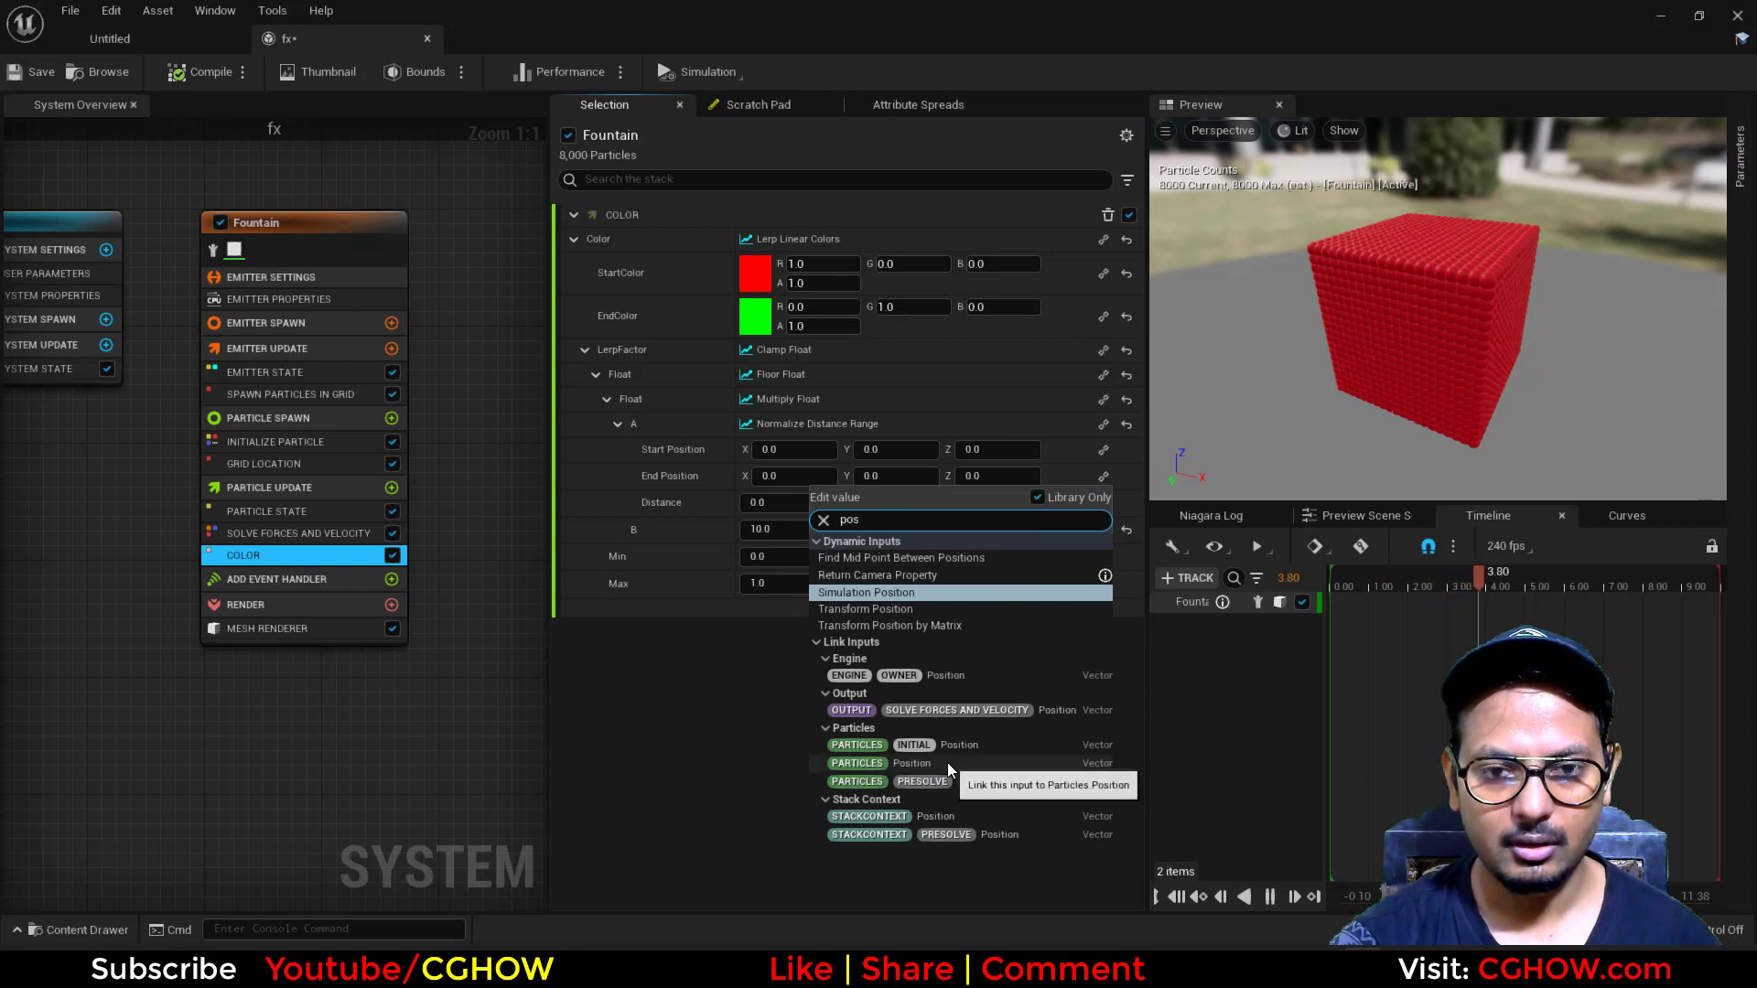
left_click(949, 762)
left_click(784, 507)
type("150")
key("Return")
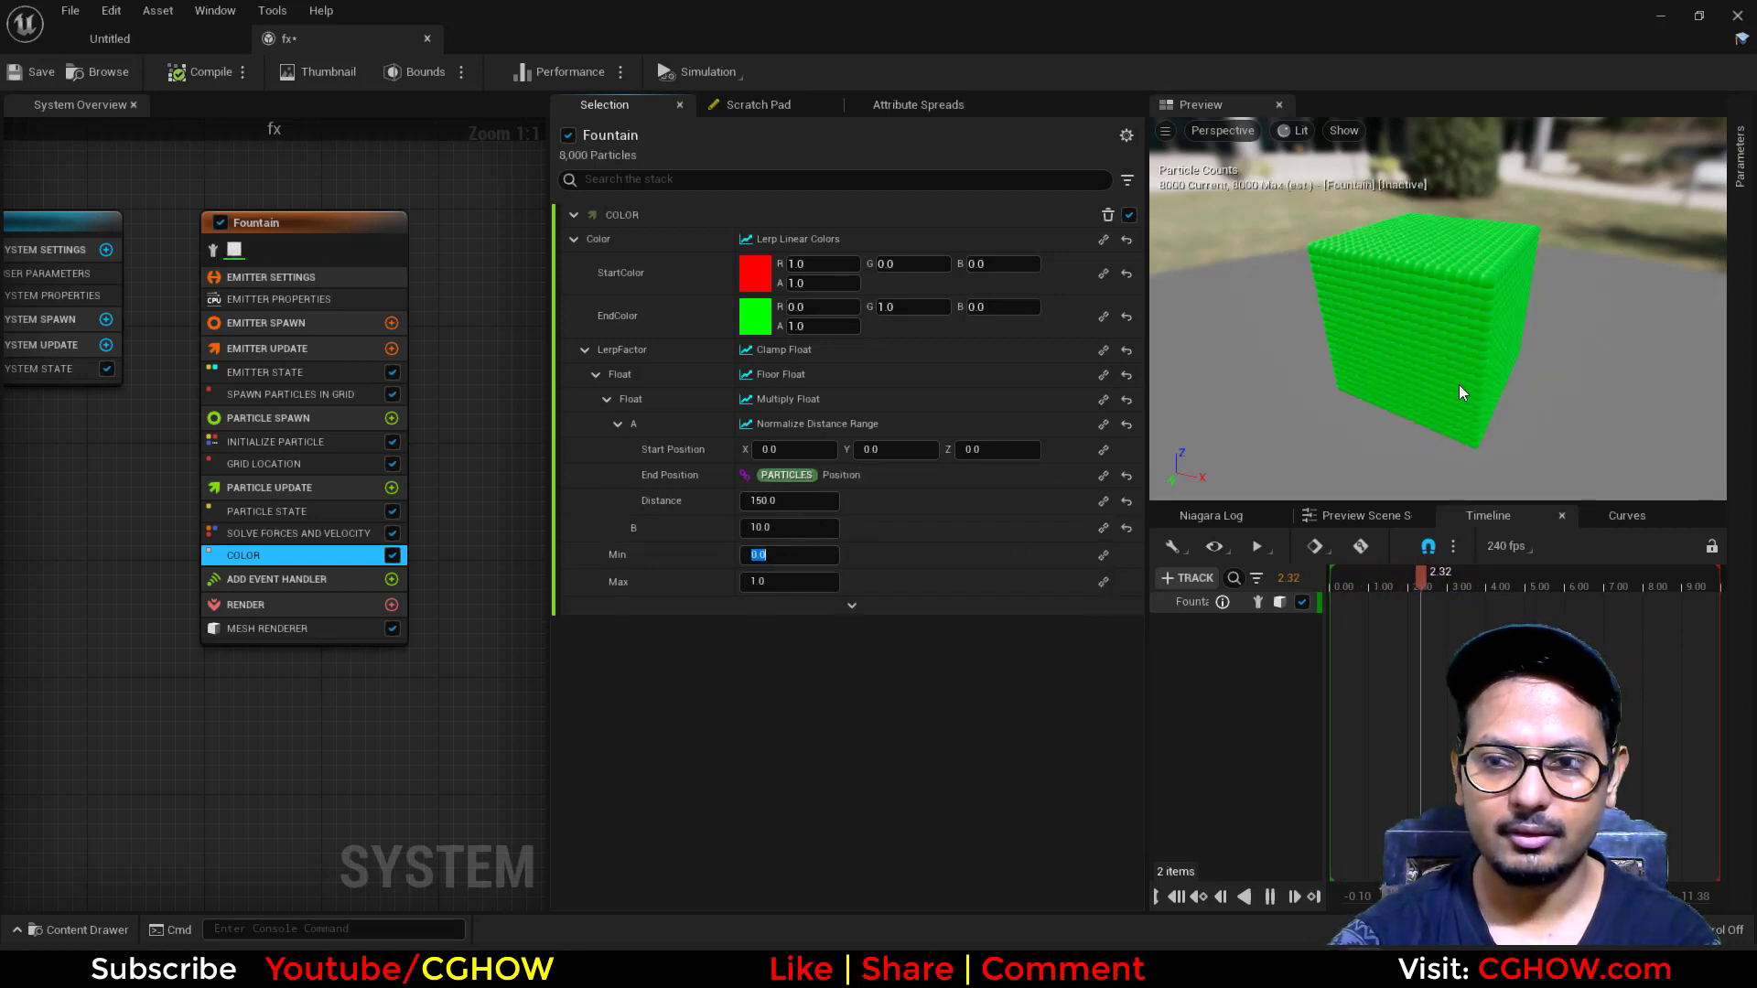
- Try a Normalize Distance Range Distance of 10, and then set it to 50
left_click_drag(1462, 392, 1437, 365)
left_click(783, 507)
type("2")
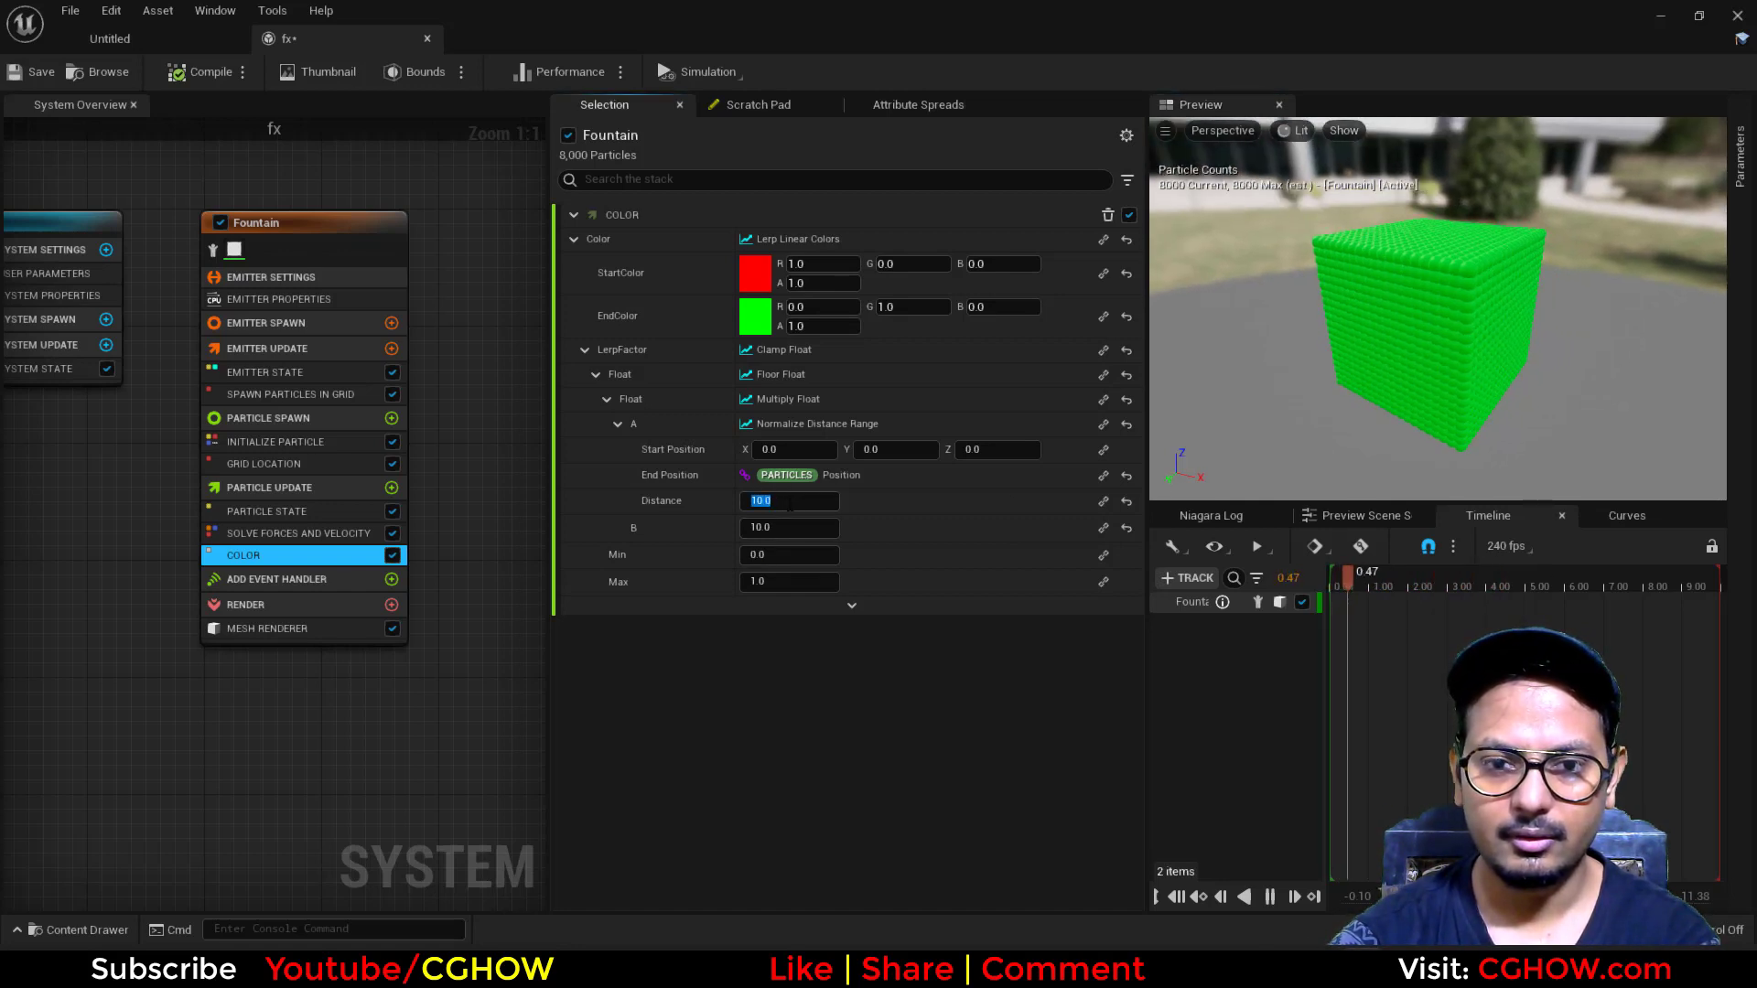
key("Return")
type("50")
key("Return")
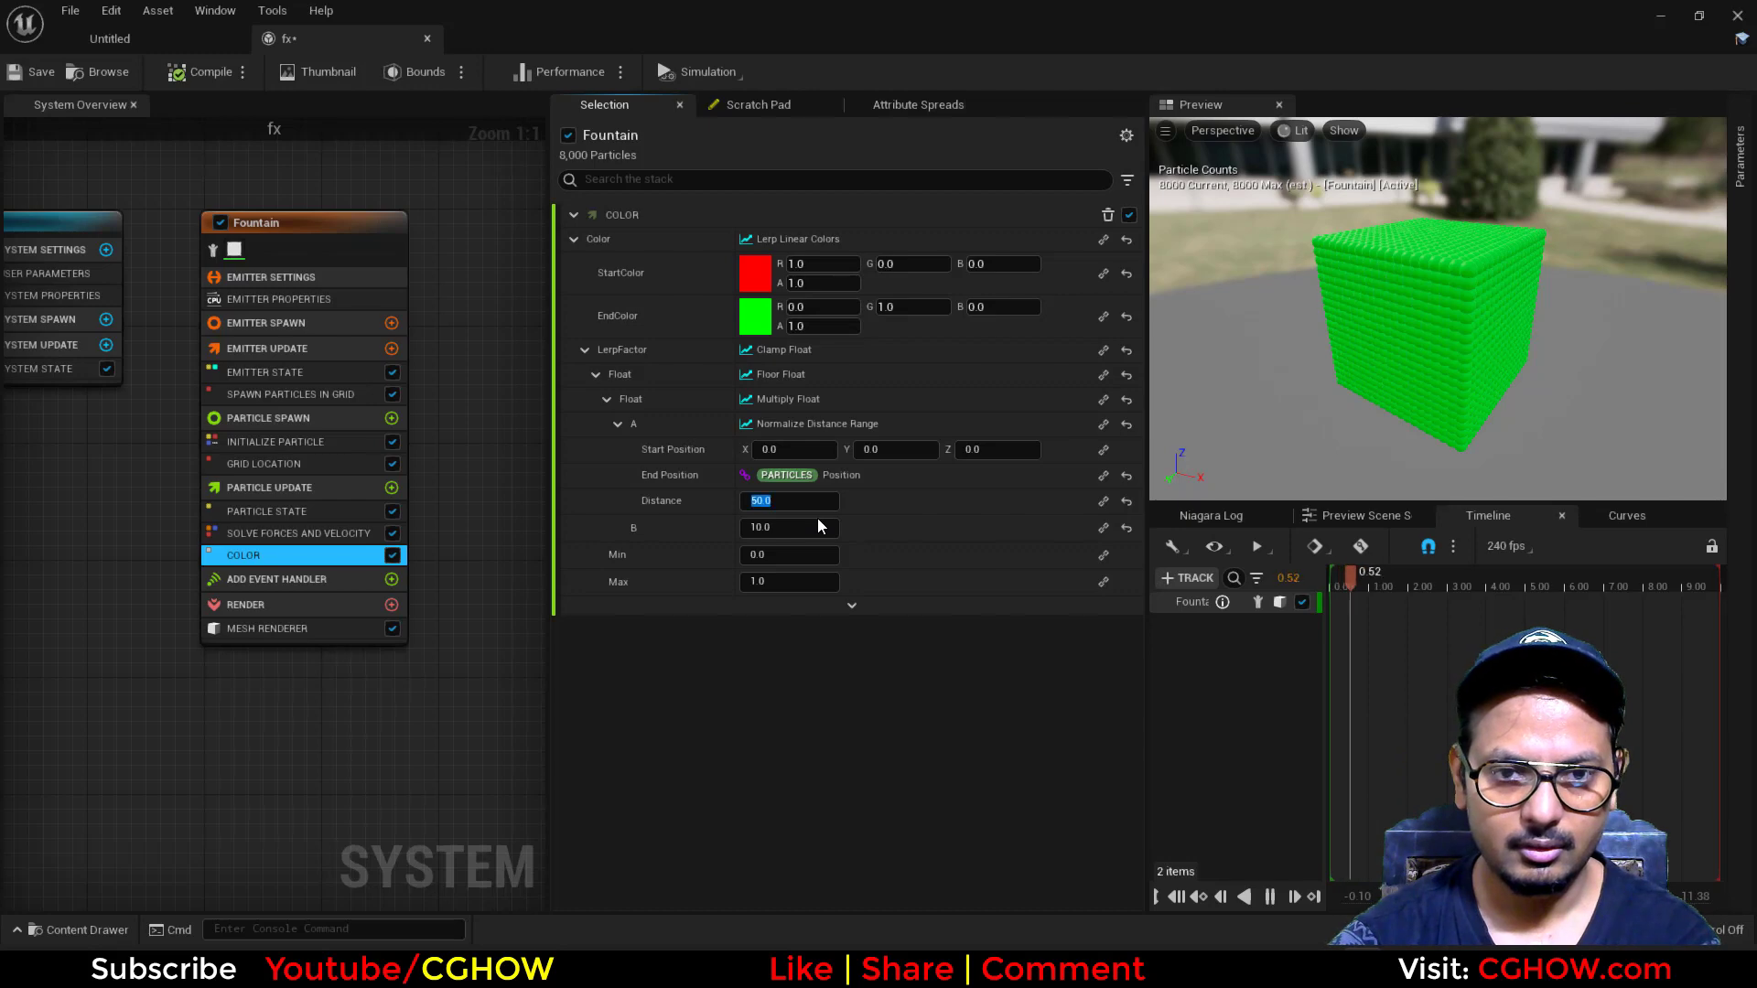
- Save the fx system, and send the crash report and restart the Unreal Editor
left_click(29, 73)
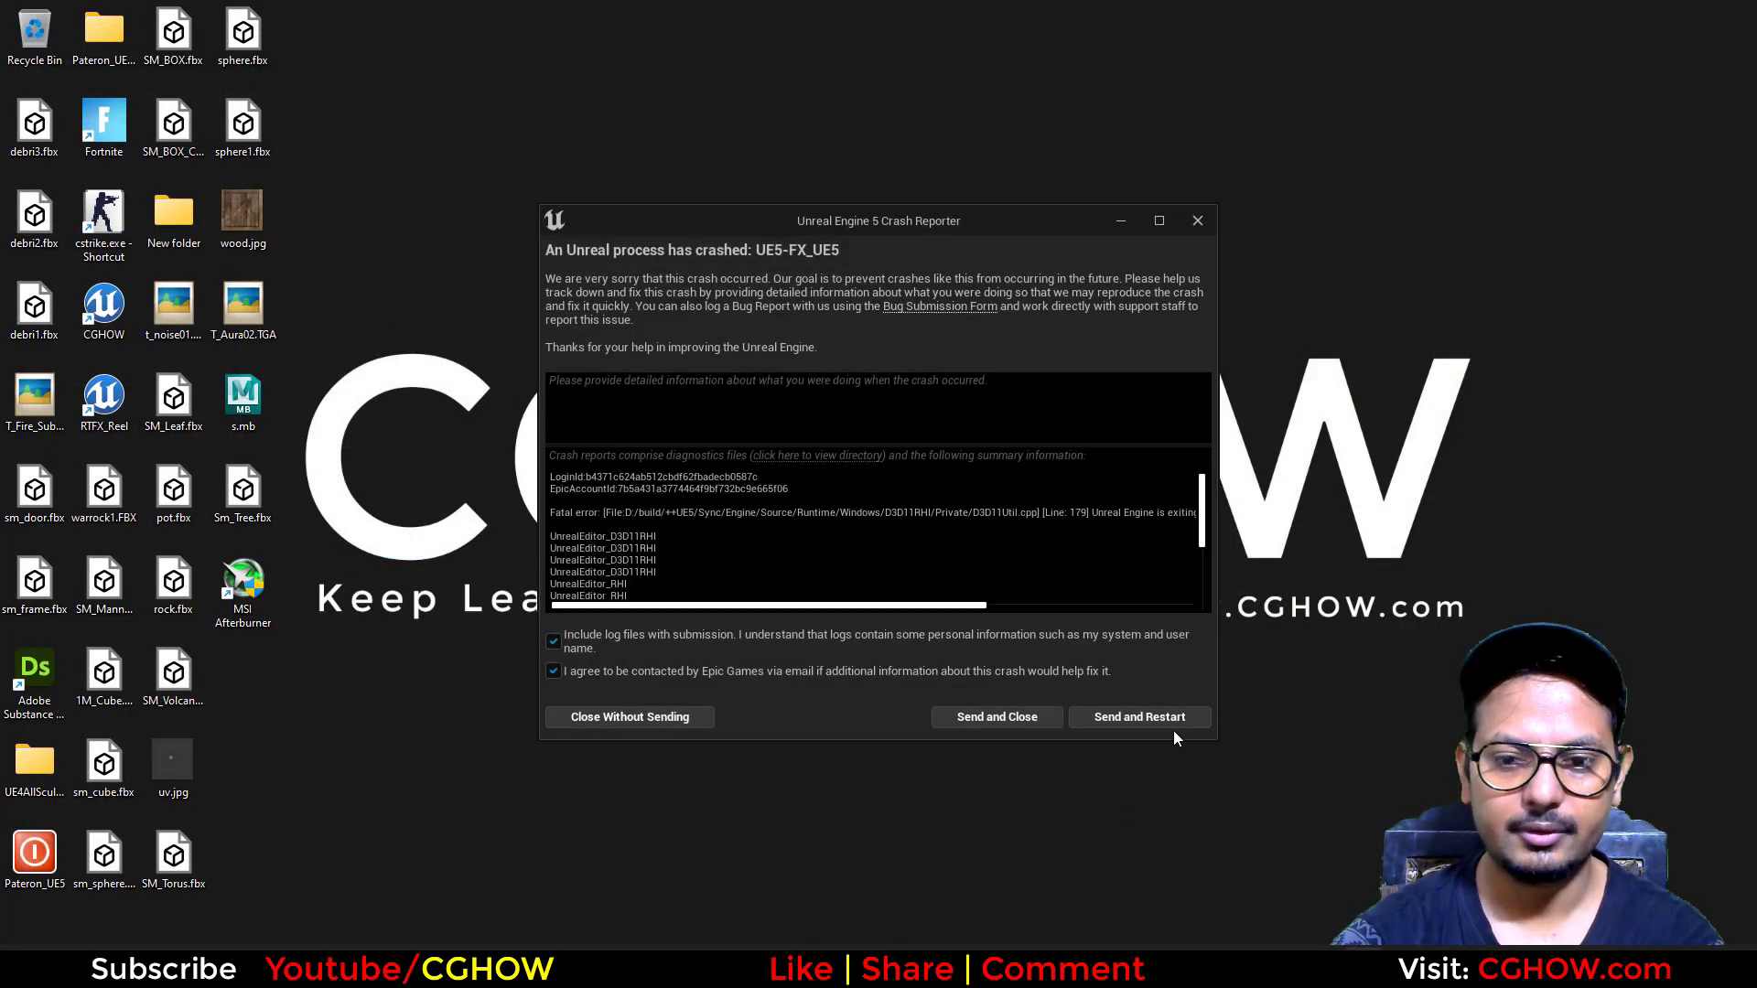
left_click(1179, 719)
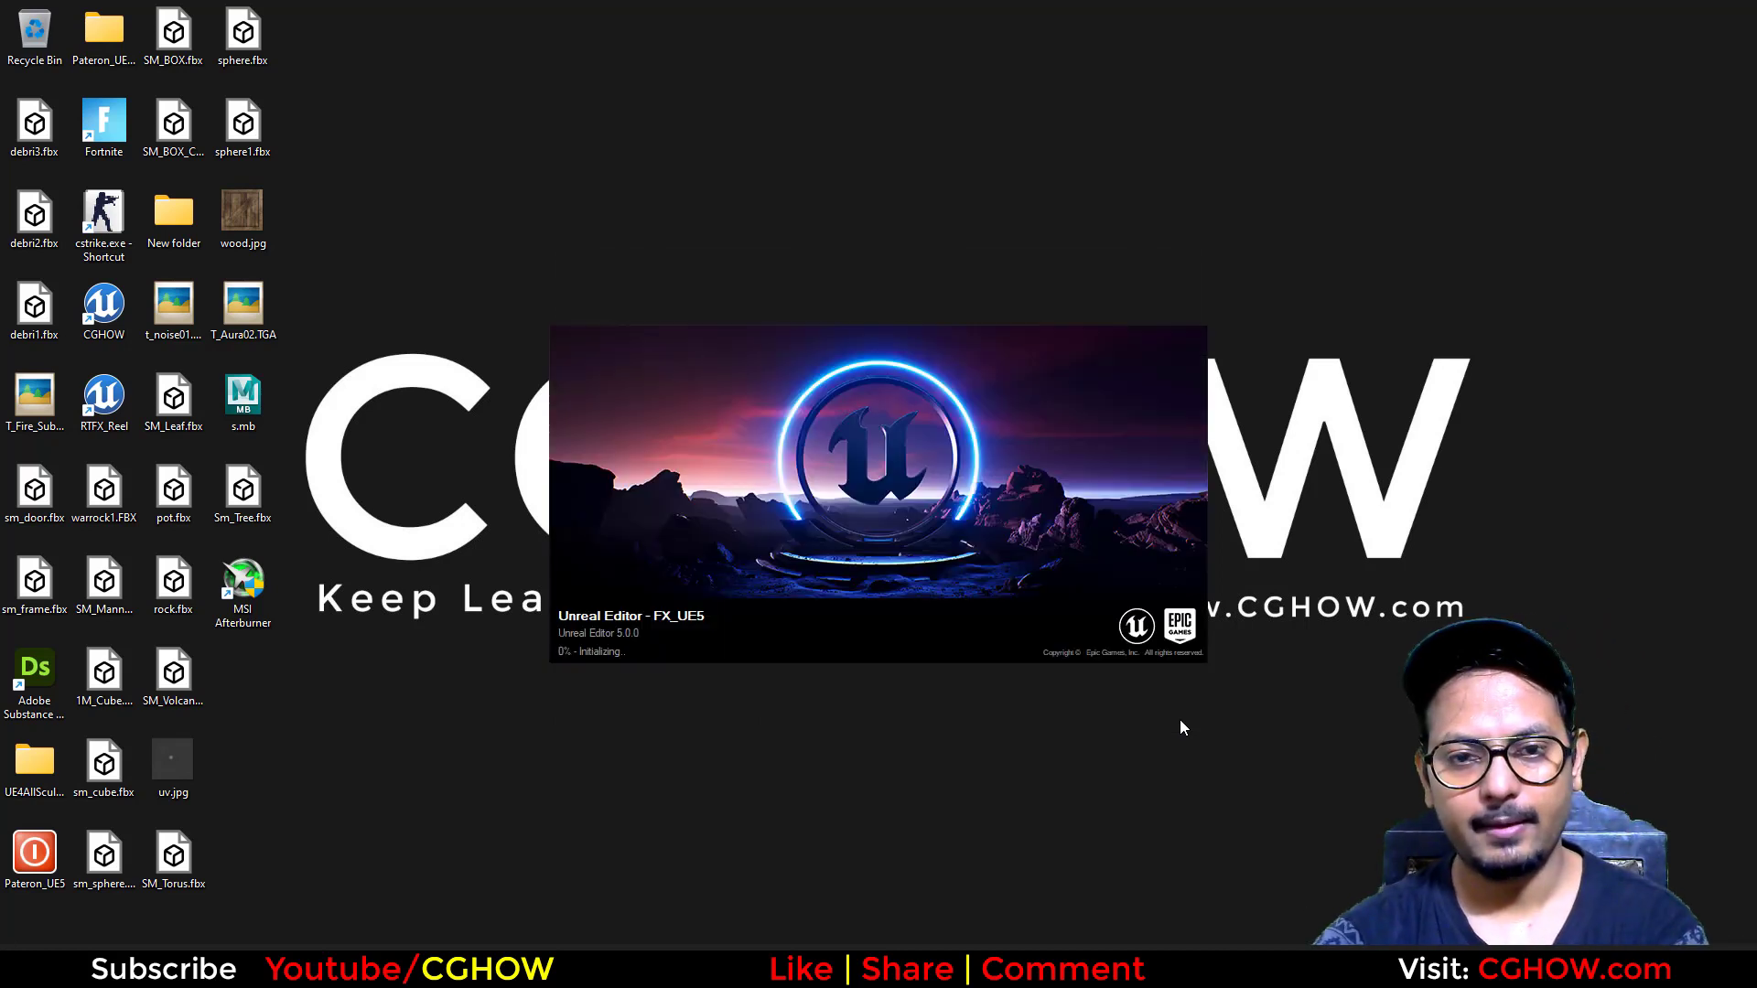